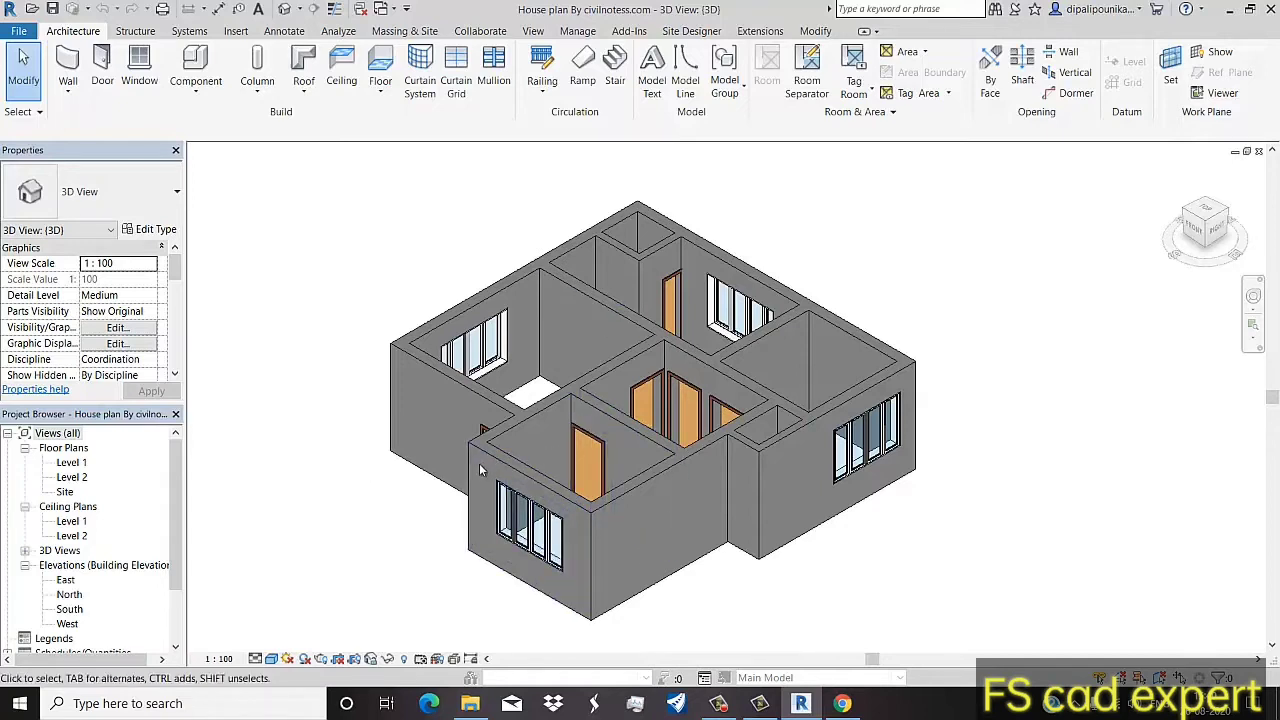
Step: Open the Level 1 floor plan and start placing structural columns, defaulting to UC305x305x97
middle_drag(479, 463, 460, 465)
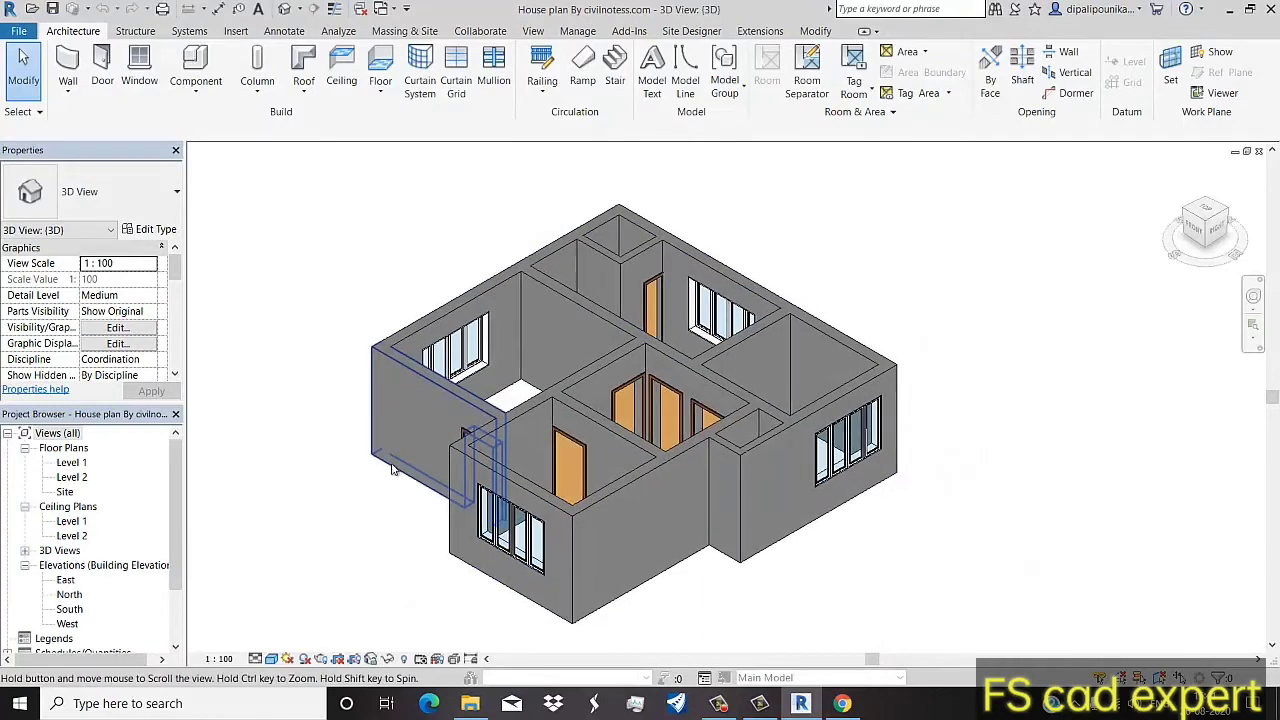
double_click(71, 463)
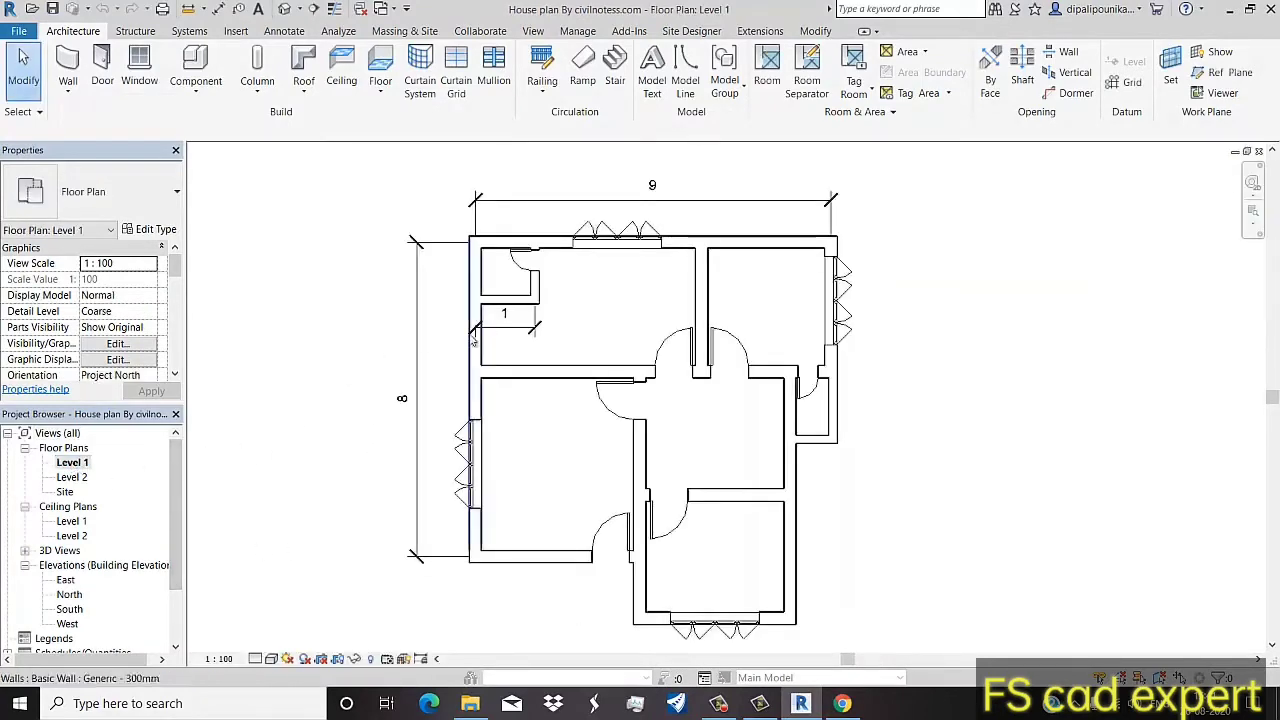
scroll(557, 268, up, 1)
middle_drag(600, 332, 543, 286)
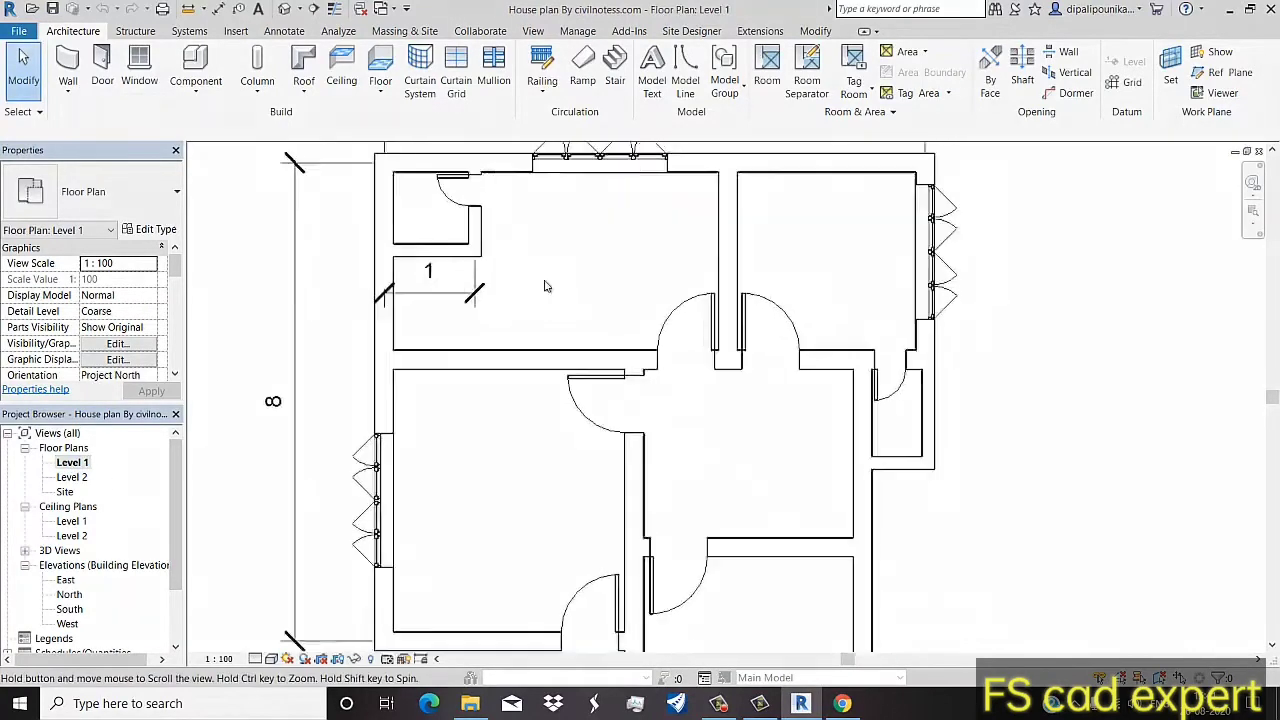
scroll(543, 286, down, 1)
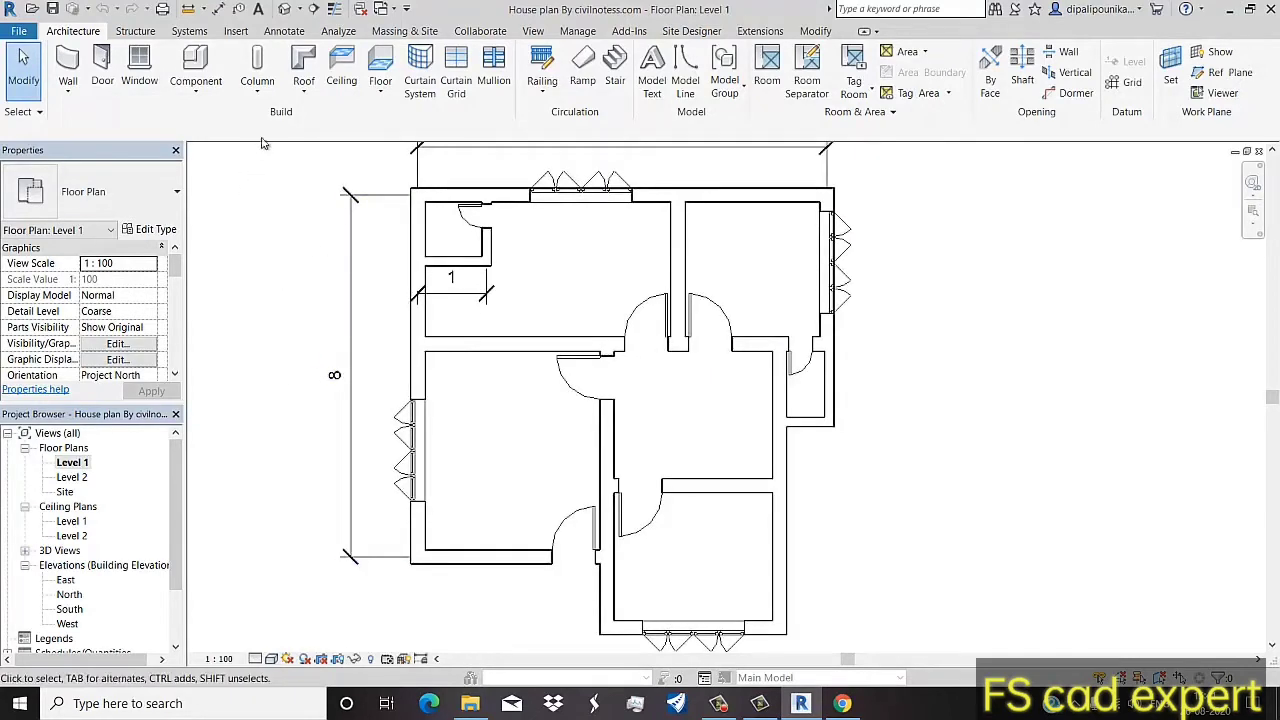
click(263, 95)
click(285, 120)
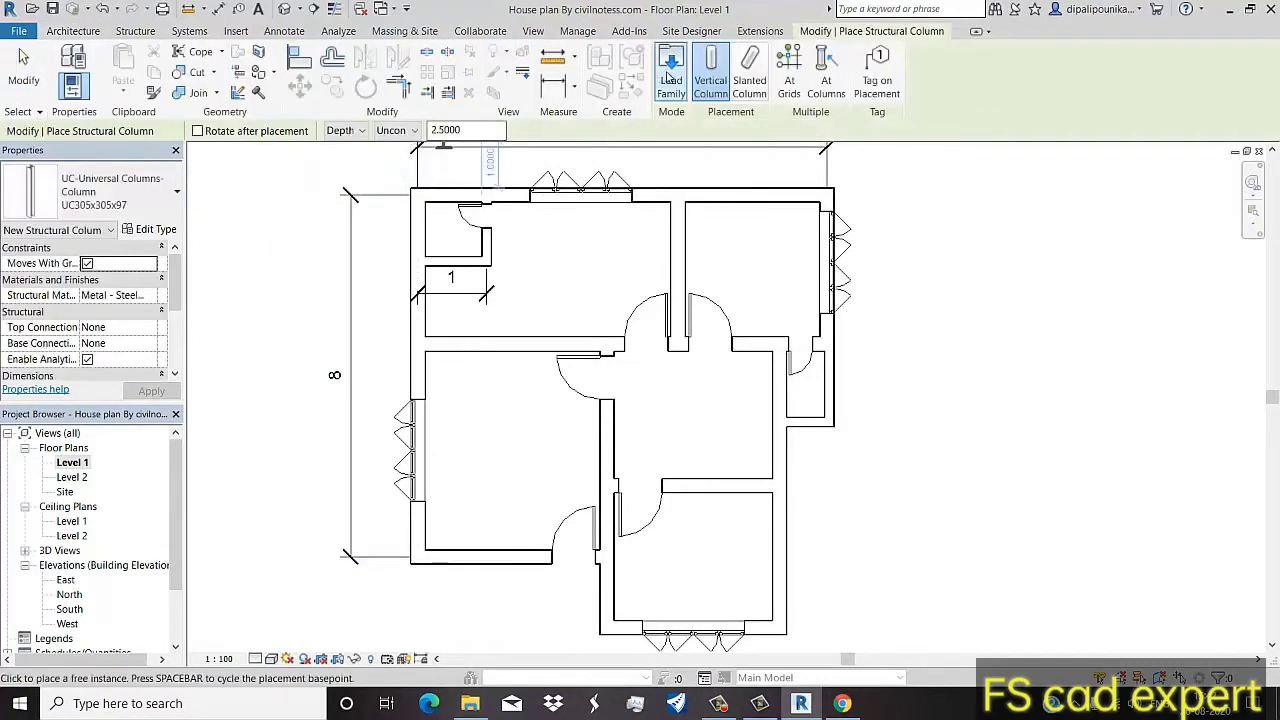
Step: Load M_Concrete-Square-Column.rfa from Structural Columns > Concrete as the 300 x 300mm column type
click(668, 78)
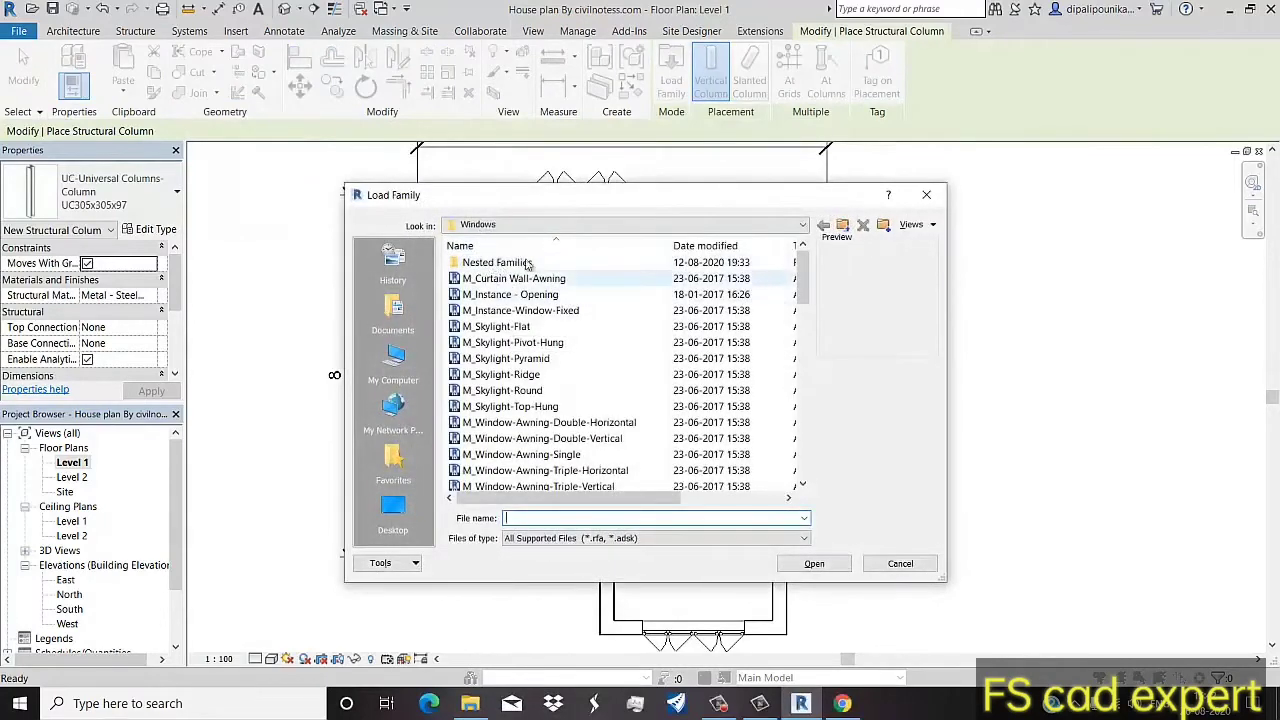
click(842, 225)
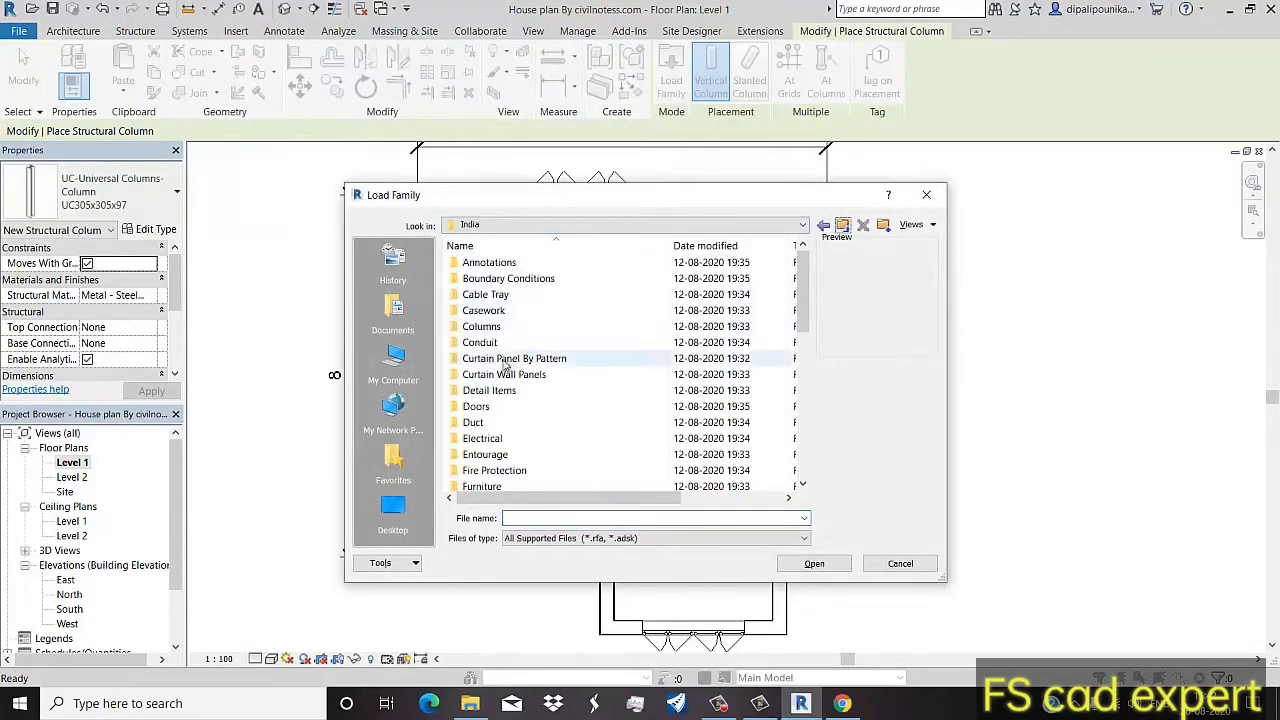
scroll(507, 366, down, 4)
scroll(551, 320, down, 5)
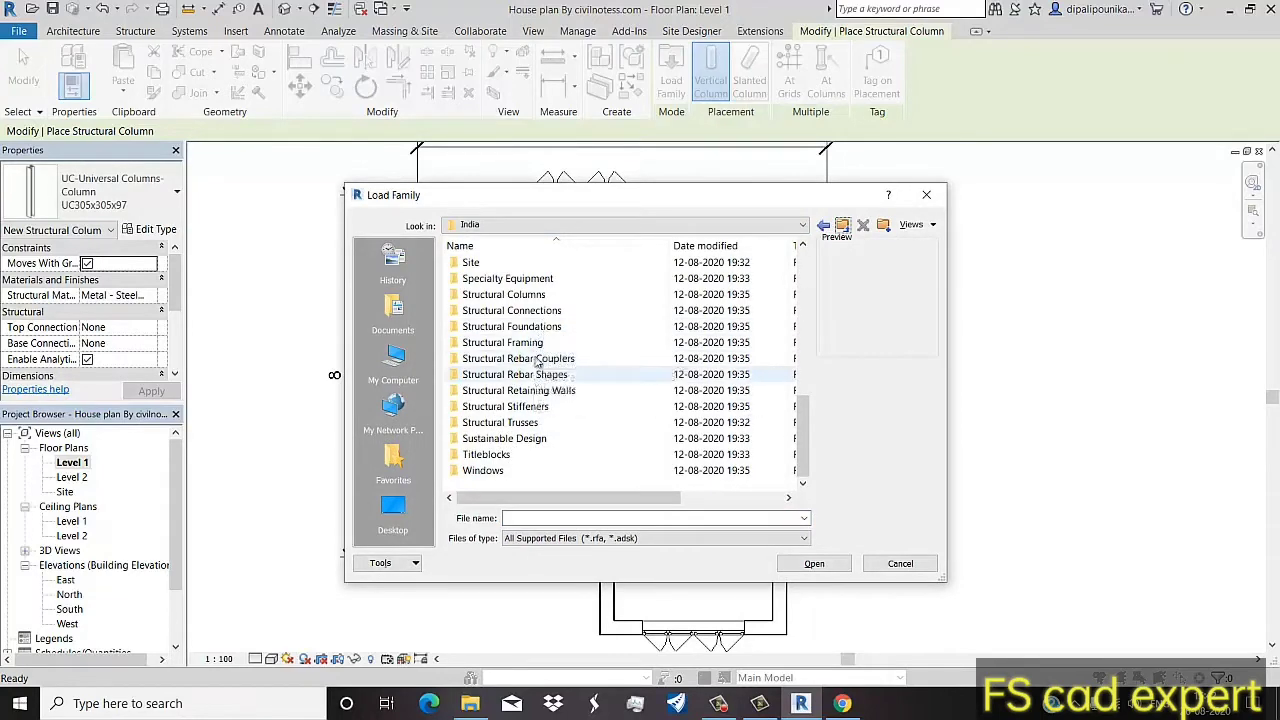
double_click(527, 326)
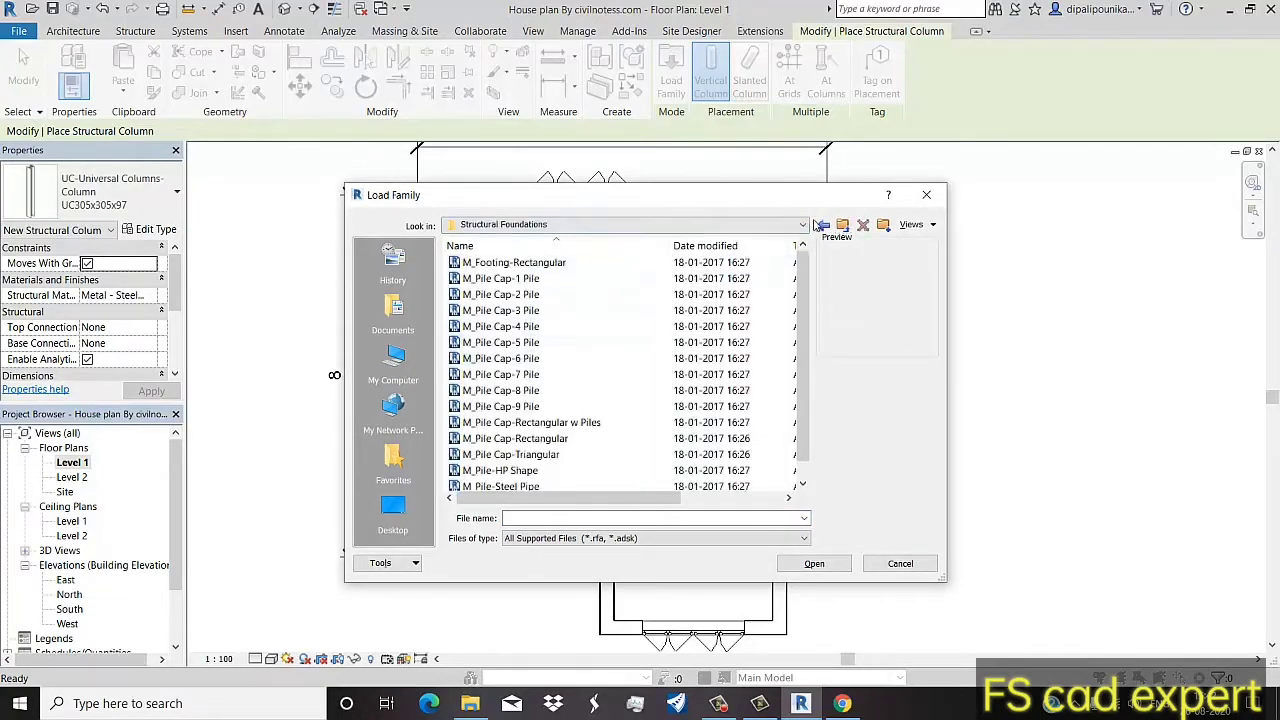
click(823, 225)
scroll(520, 345, down, 5)
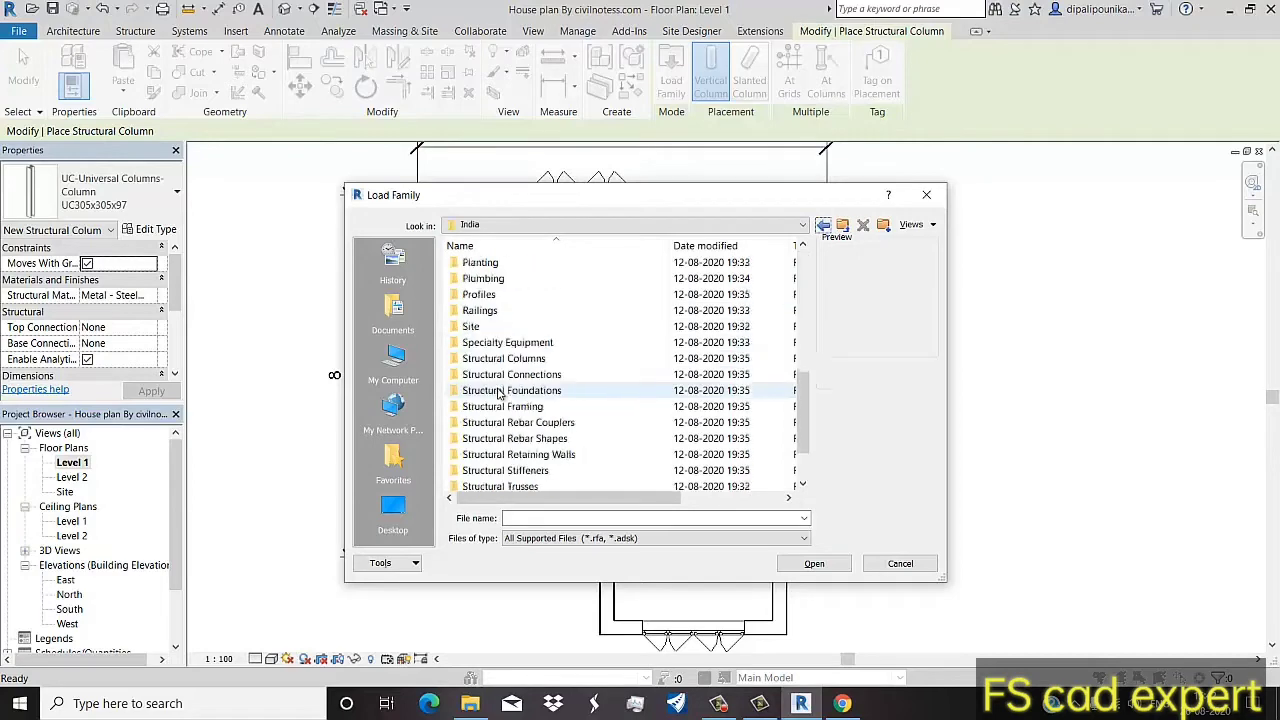
scroll(523, 343, down, 1)
double_click(538, 310)
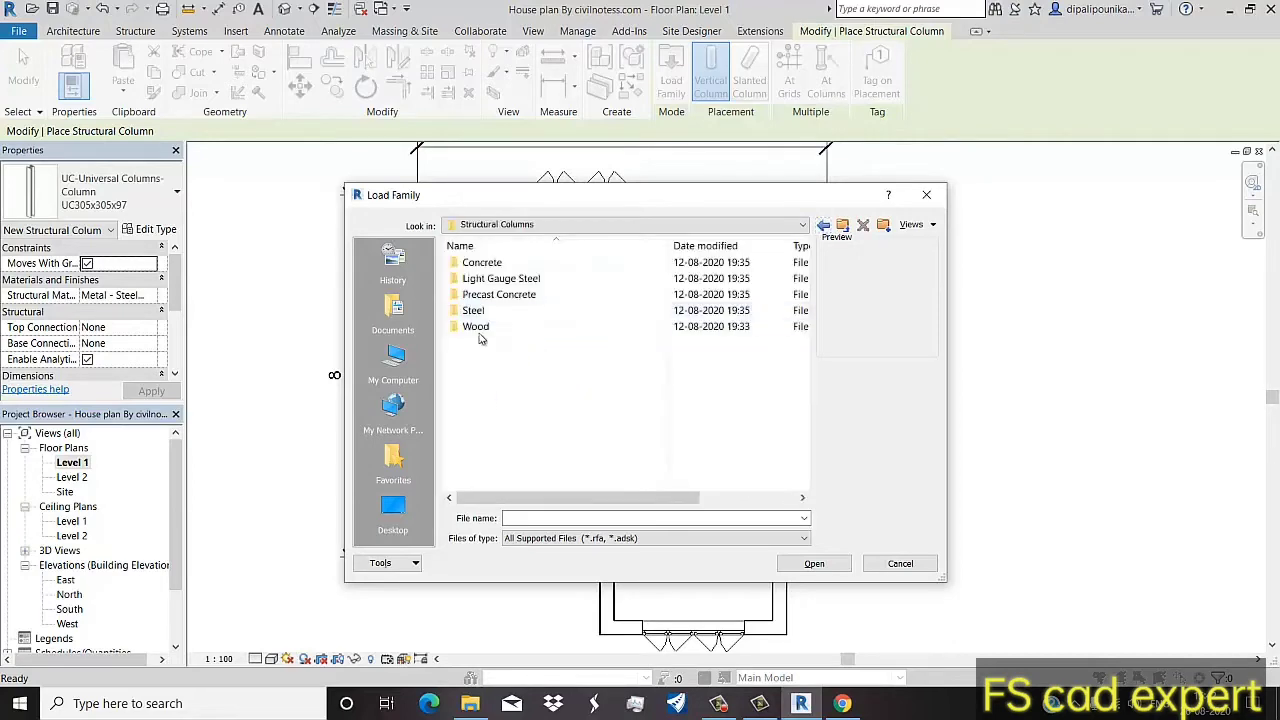
double_click(484, 263)
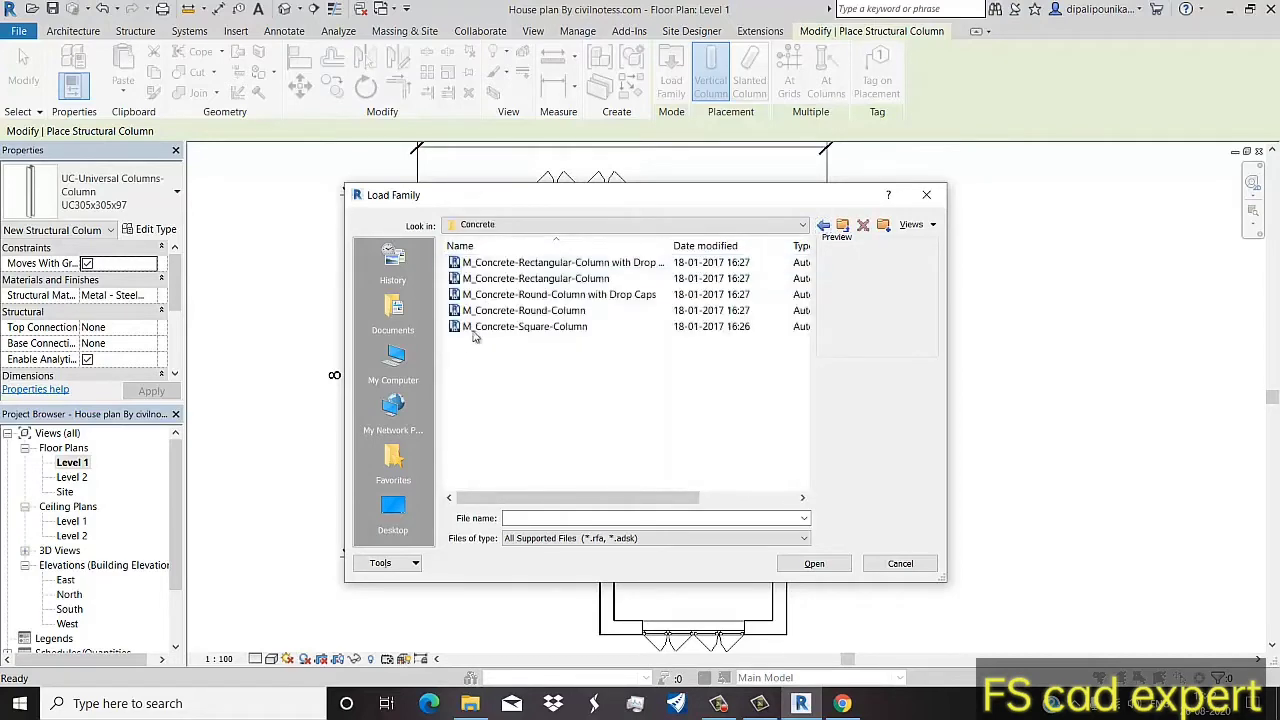
click(557, 333)
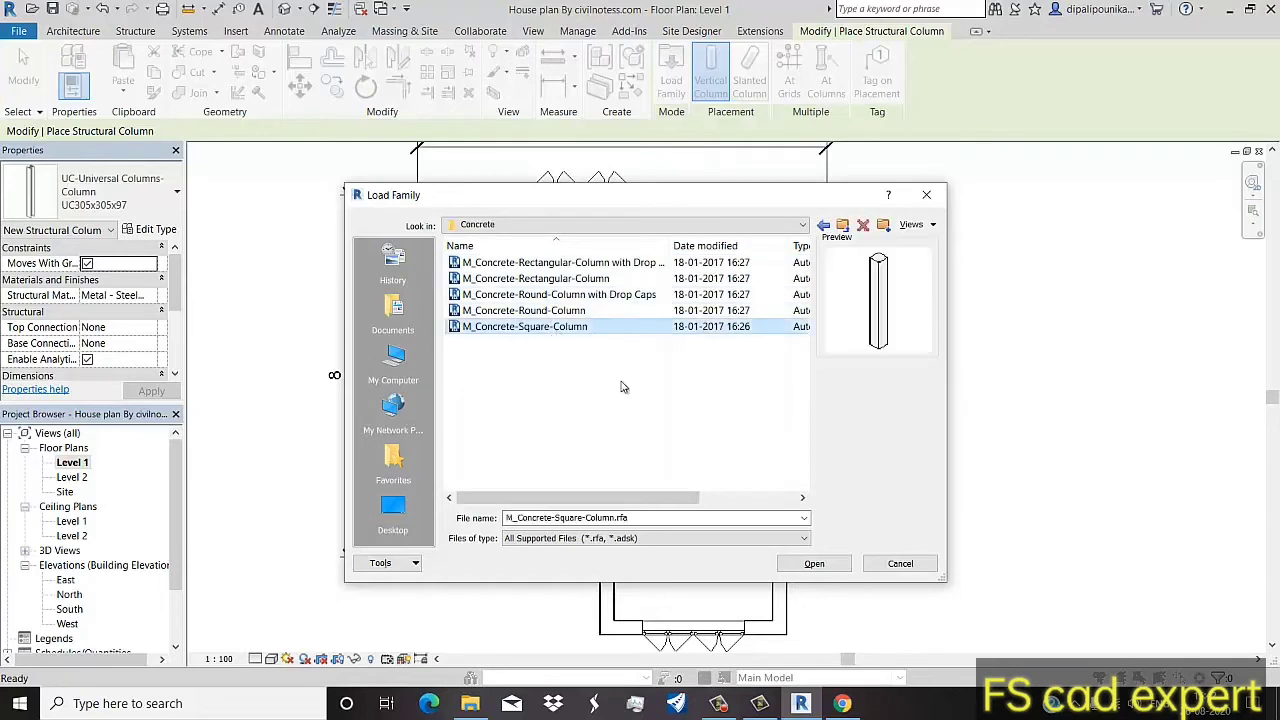
click(812, 563)
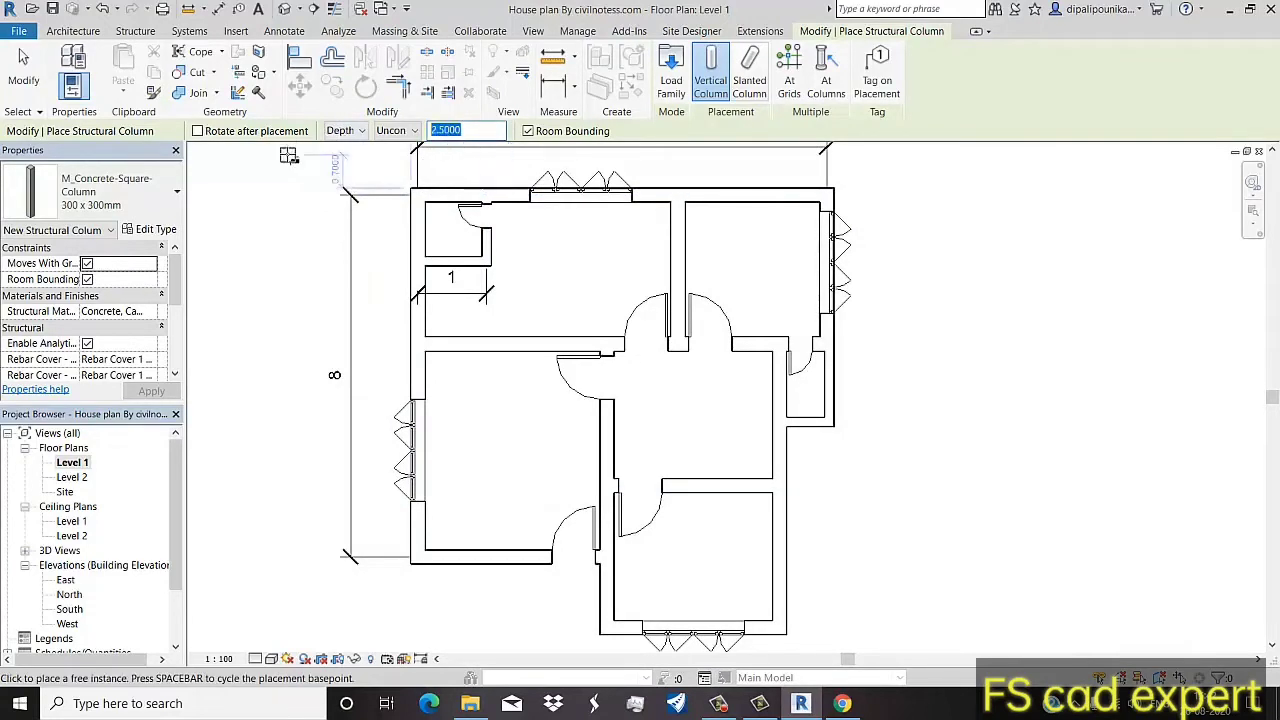
Step: Review the square column's type properties and keep its height Unconnected
click(150, 229)
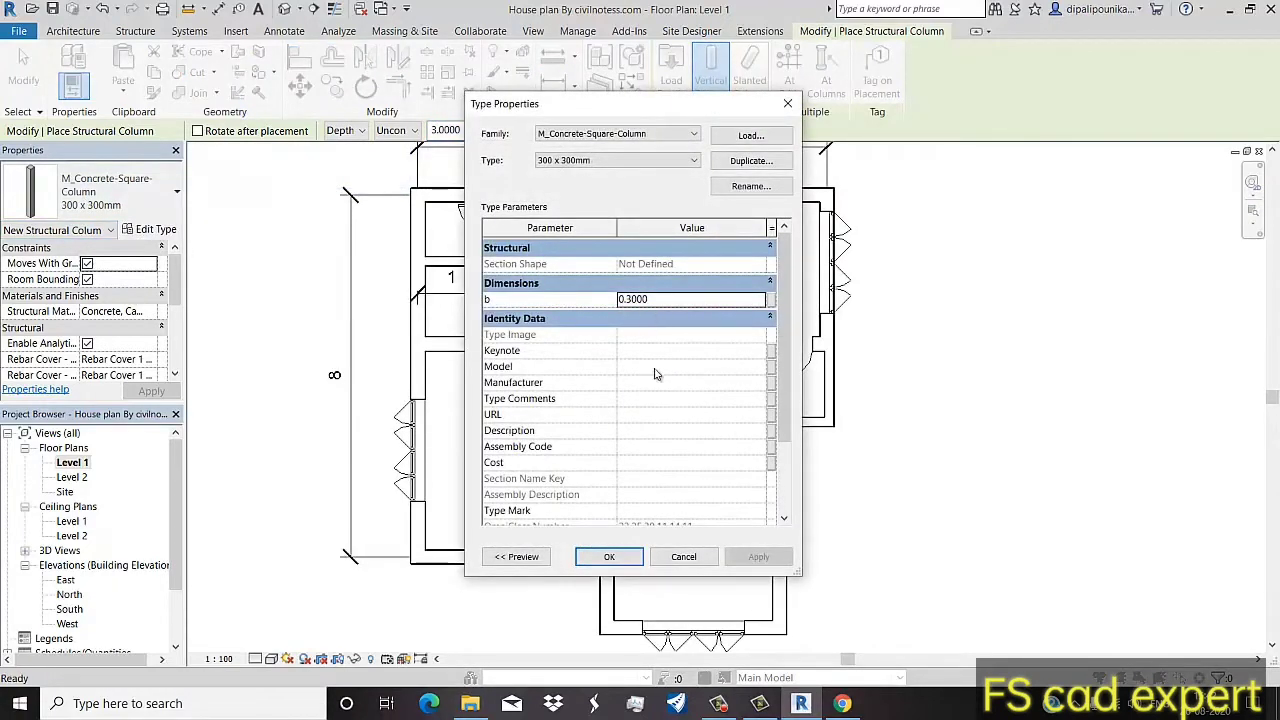
click(642, 556)
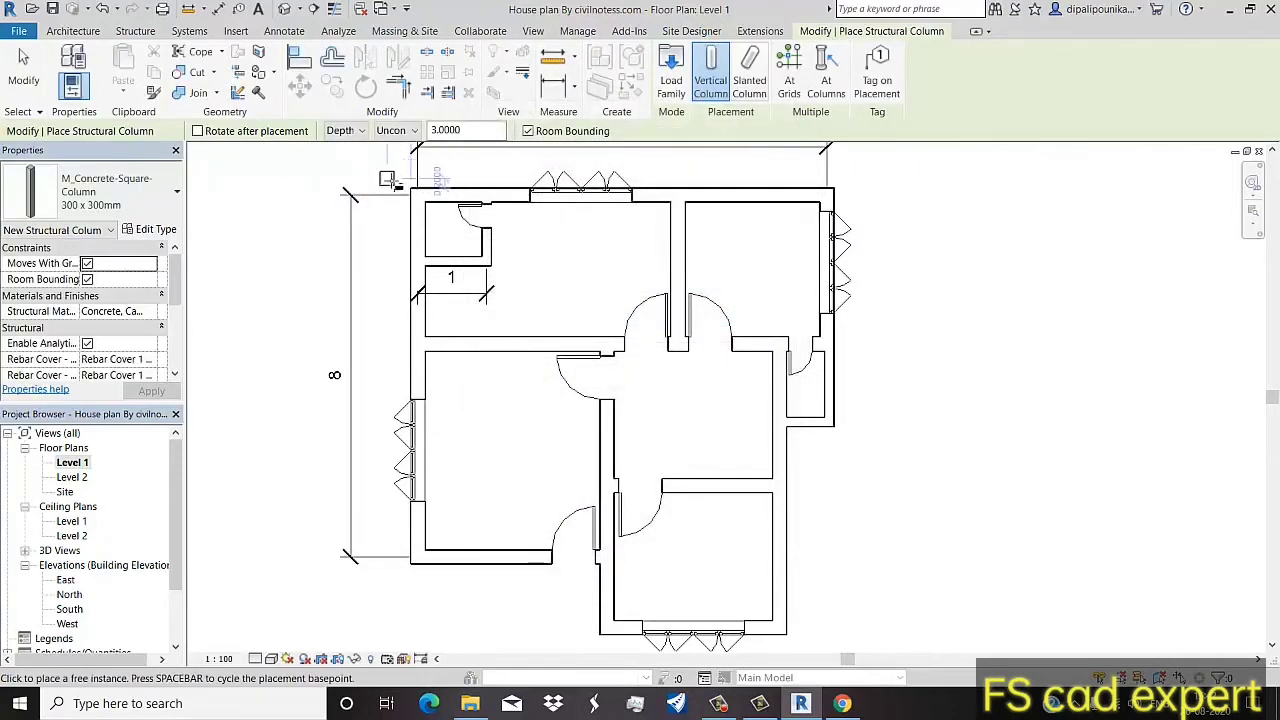
click(413, 133)
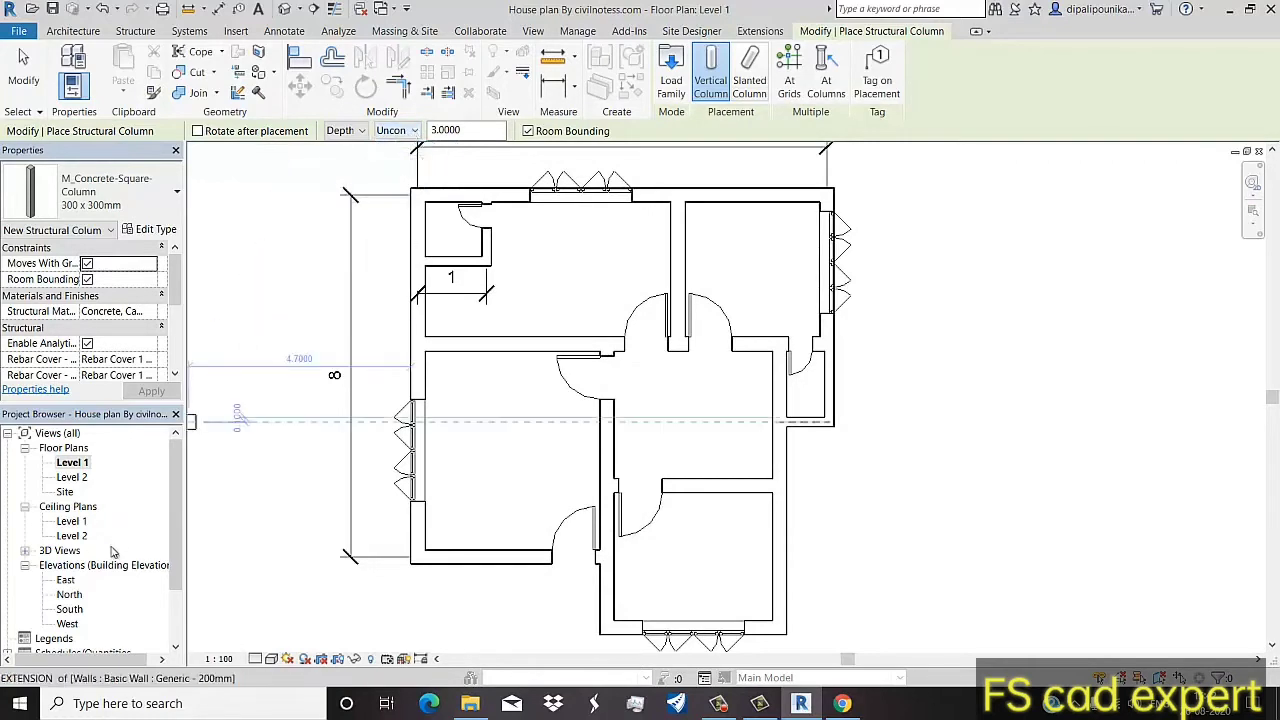
Step: Confirm in the North elevation that Level 2 sits at 3 above Level 1, then open the Level 2 plan
scroll(90, 500, down, 1)
double_click(78, 581)
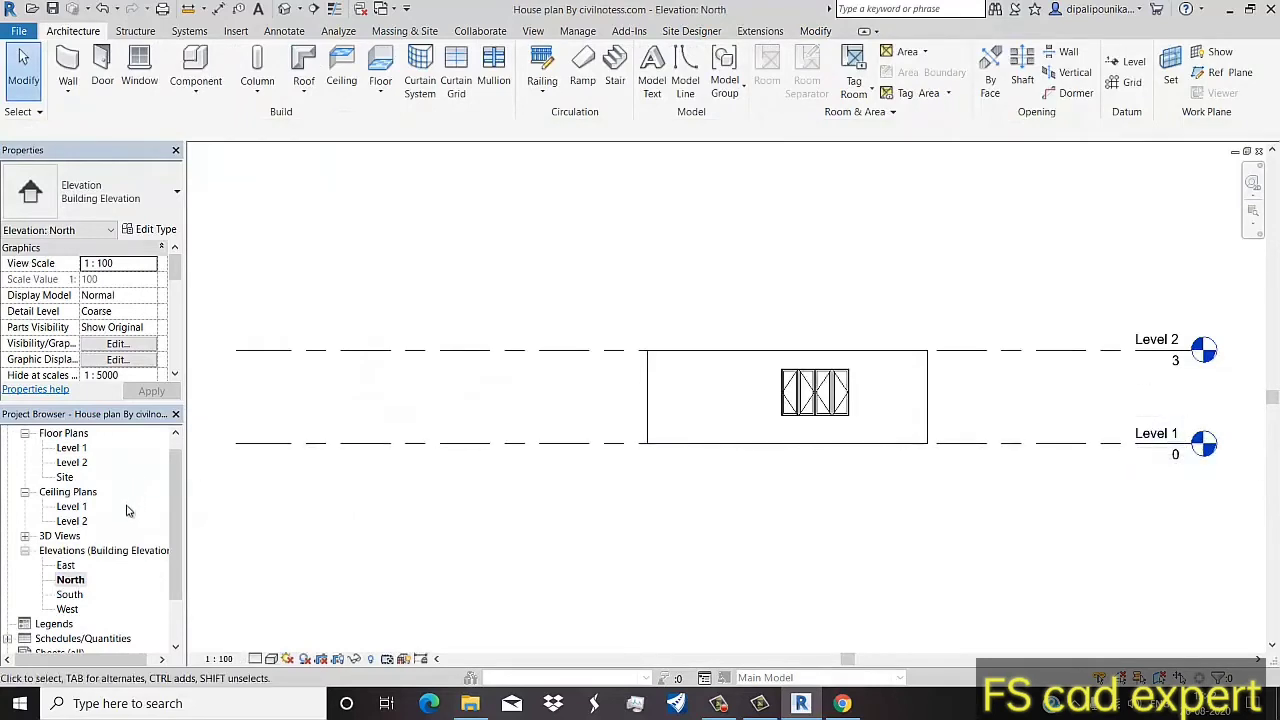
scroll(62, 478, up, 1)
double_click(72, 463)
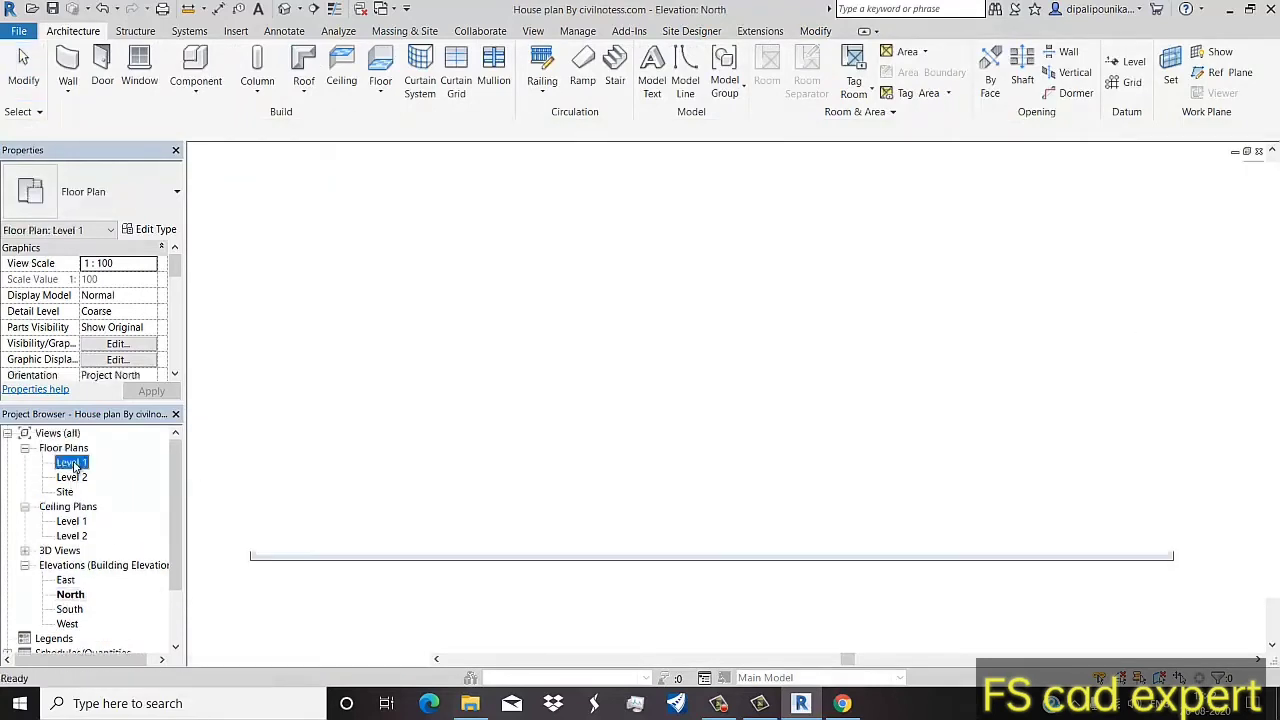
double_click(70, 478)
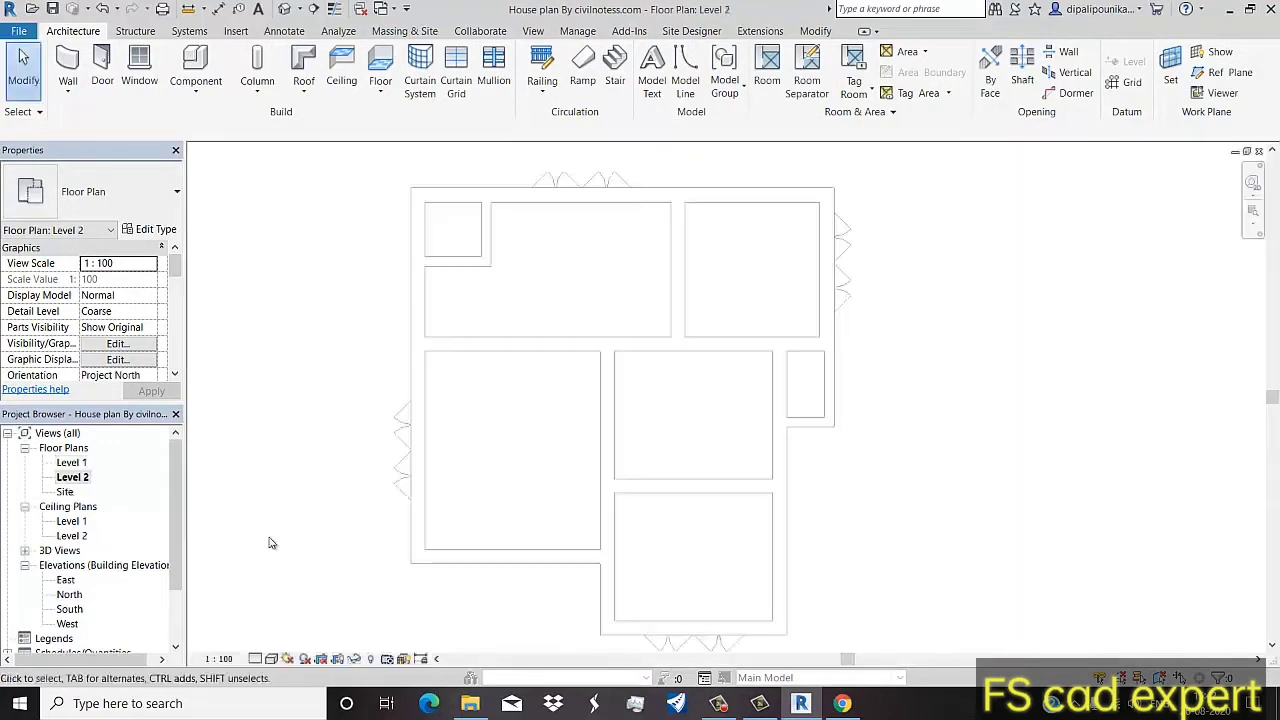
click(257, 88)
Step: Start structural columns on Level 2 with Depth set down to Level 1
click(272, 122)
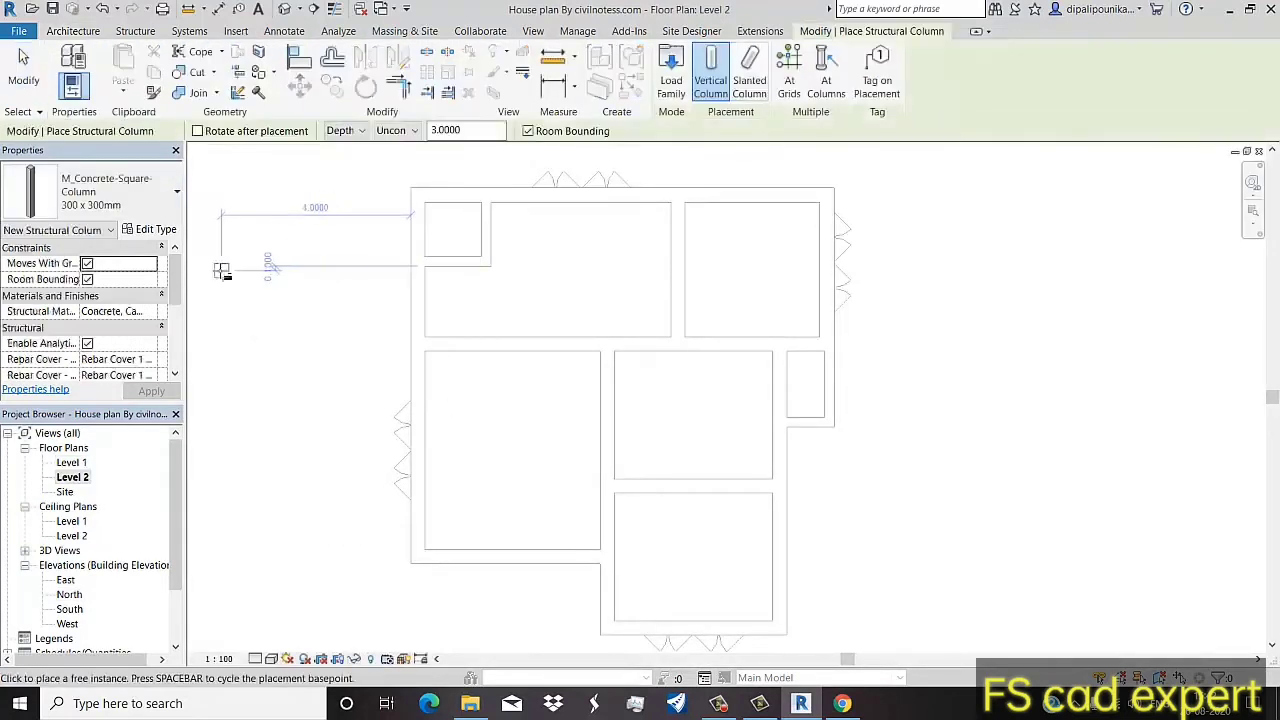
click(413, 130)
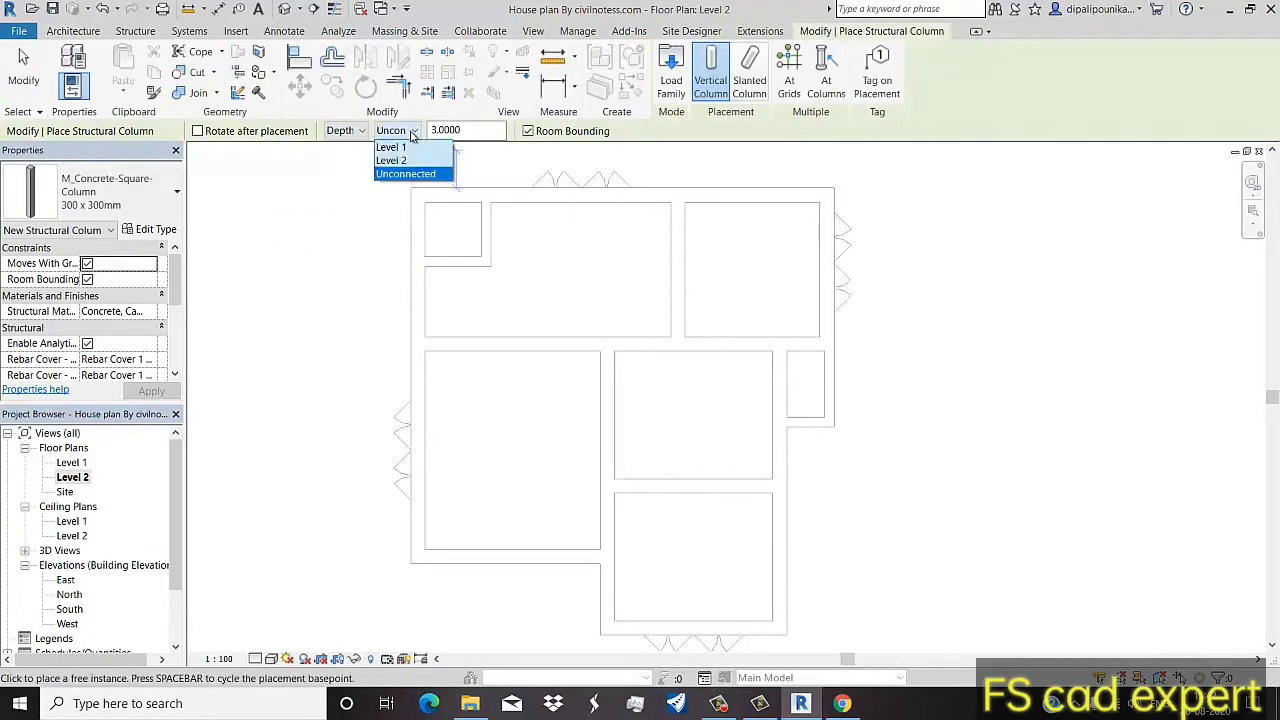
click(395, 148)
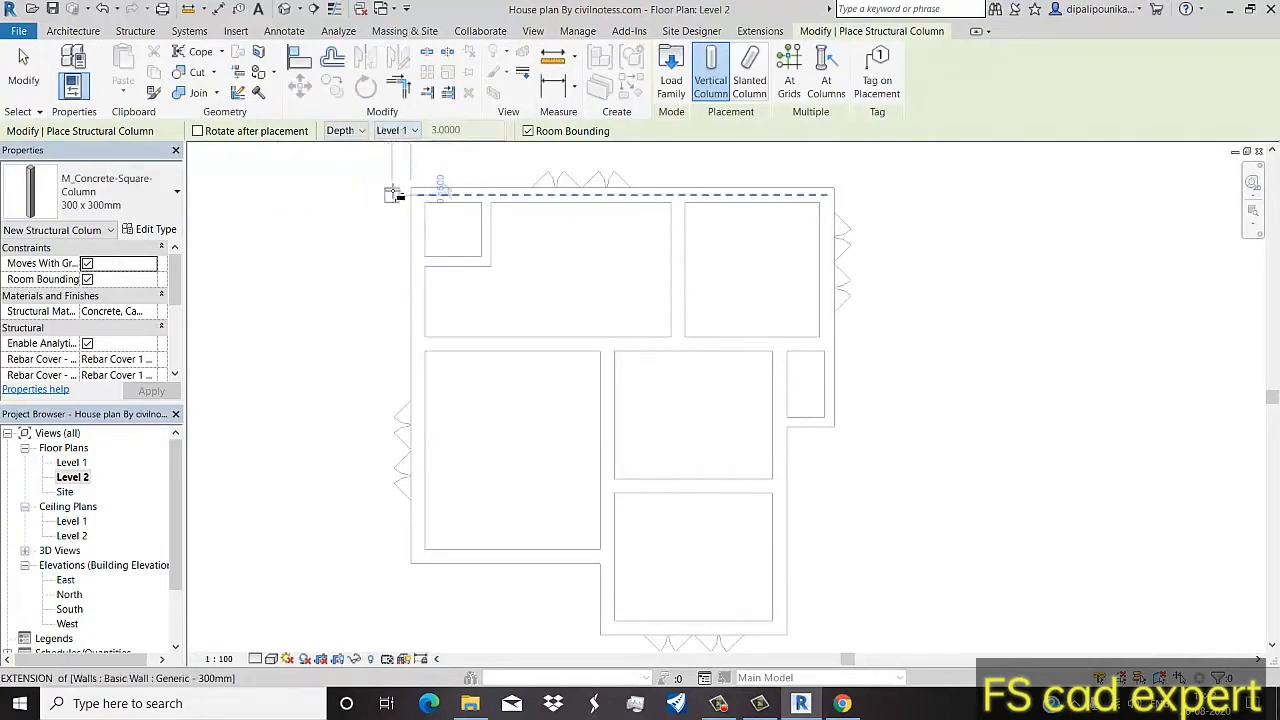
scroll(420, 194, up, 2)
scroll(437, 197, up, 2)
scroll(437, 197, up, 1)
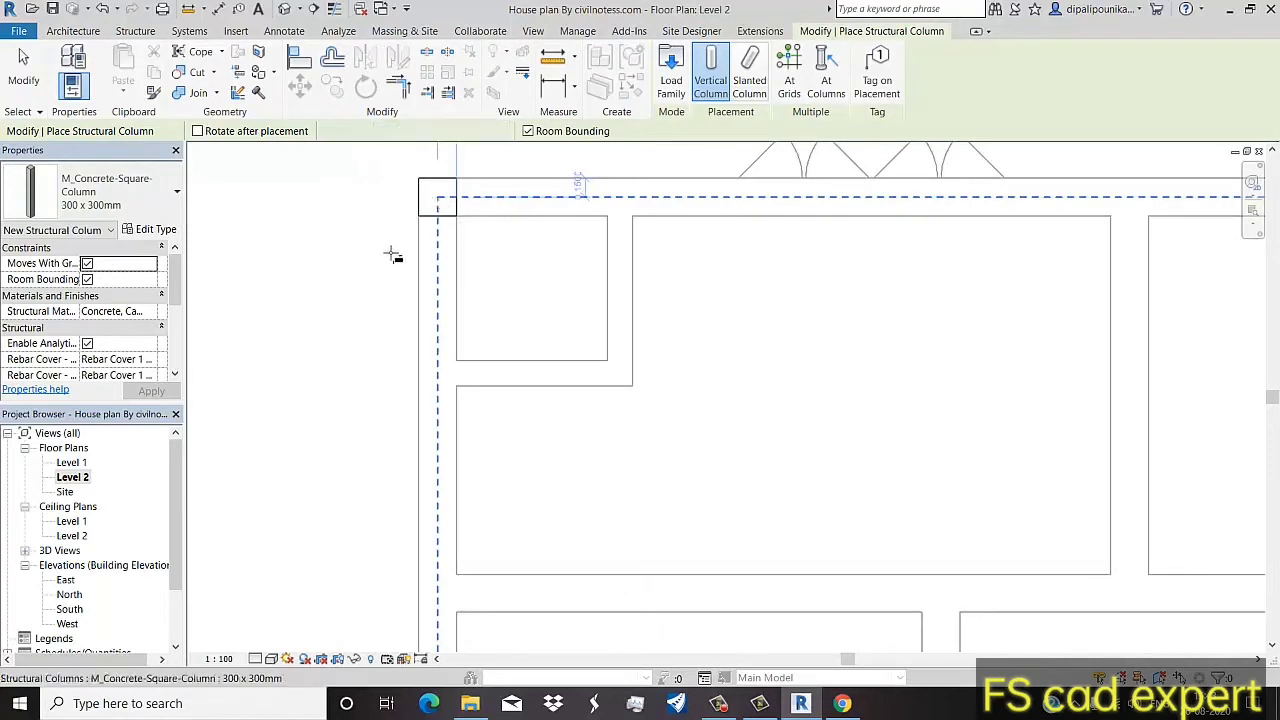
scroll(430, 290, down, 2)
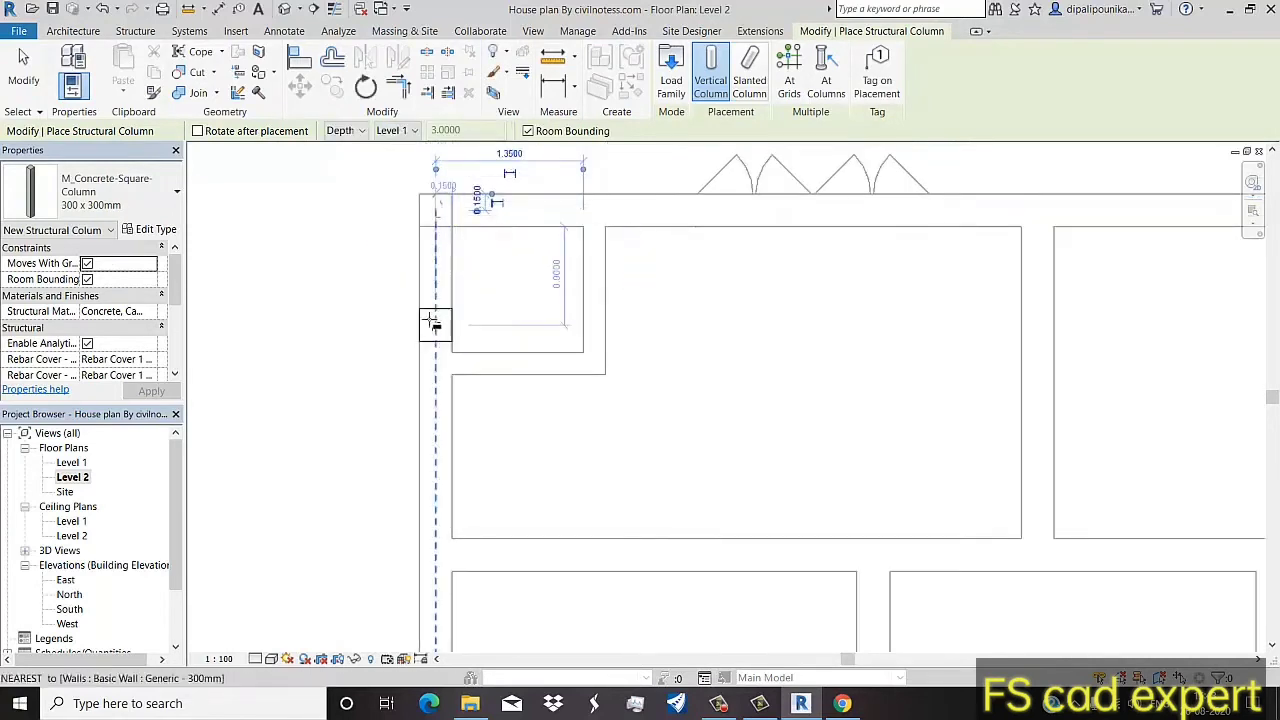
scroll(436, 315, down, 2)
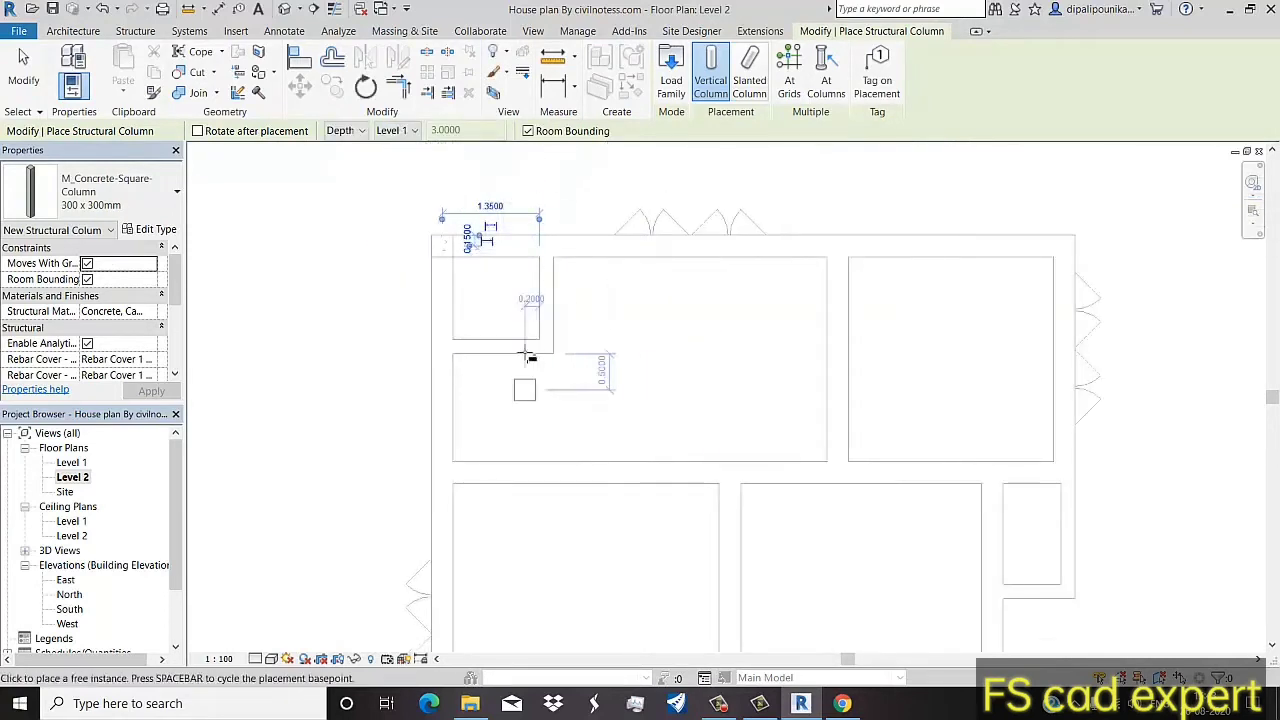
Step: Place concrete columns on the interior wall line and at a wall junction
click(488, 354)
scroll(490, 375, up, 1)
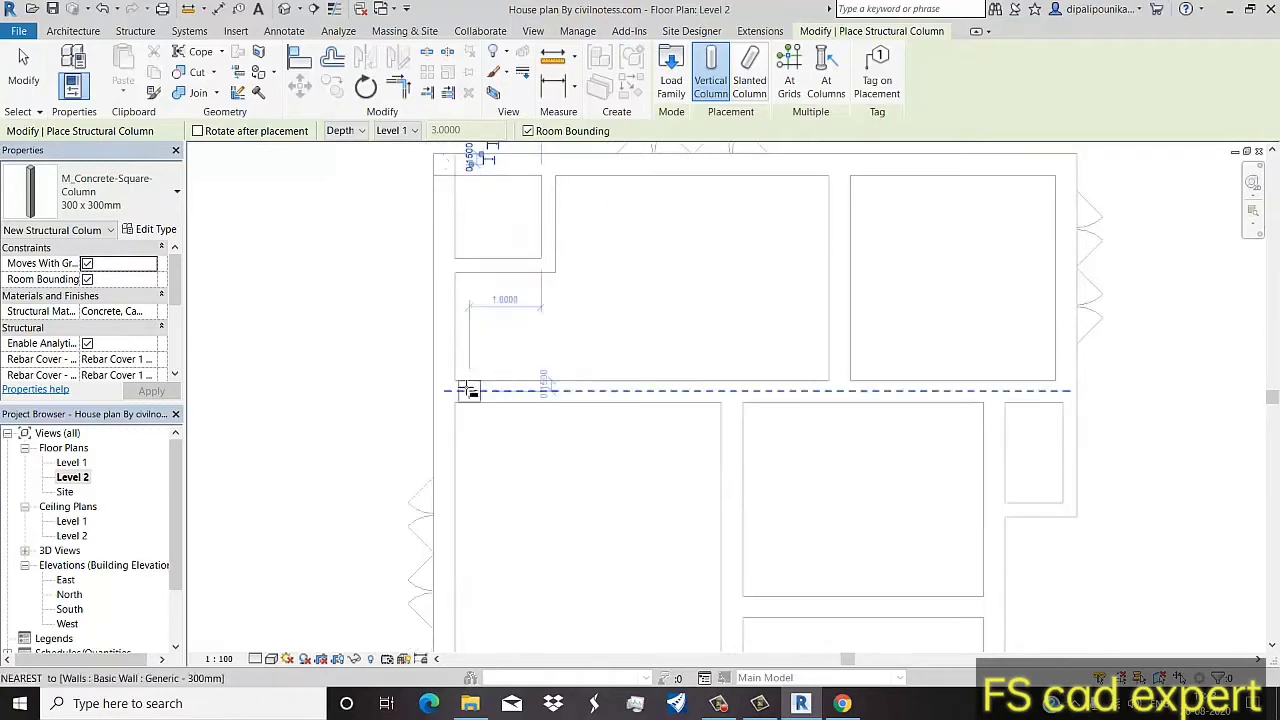
scroll(455, 391, up, 1)
click(418, 395)
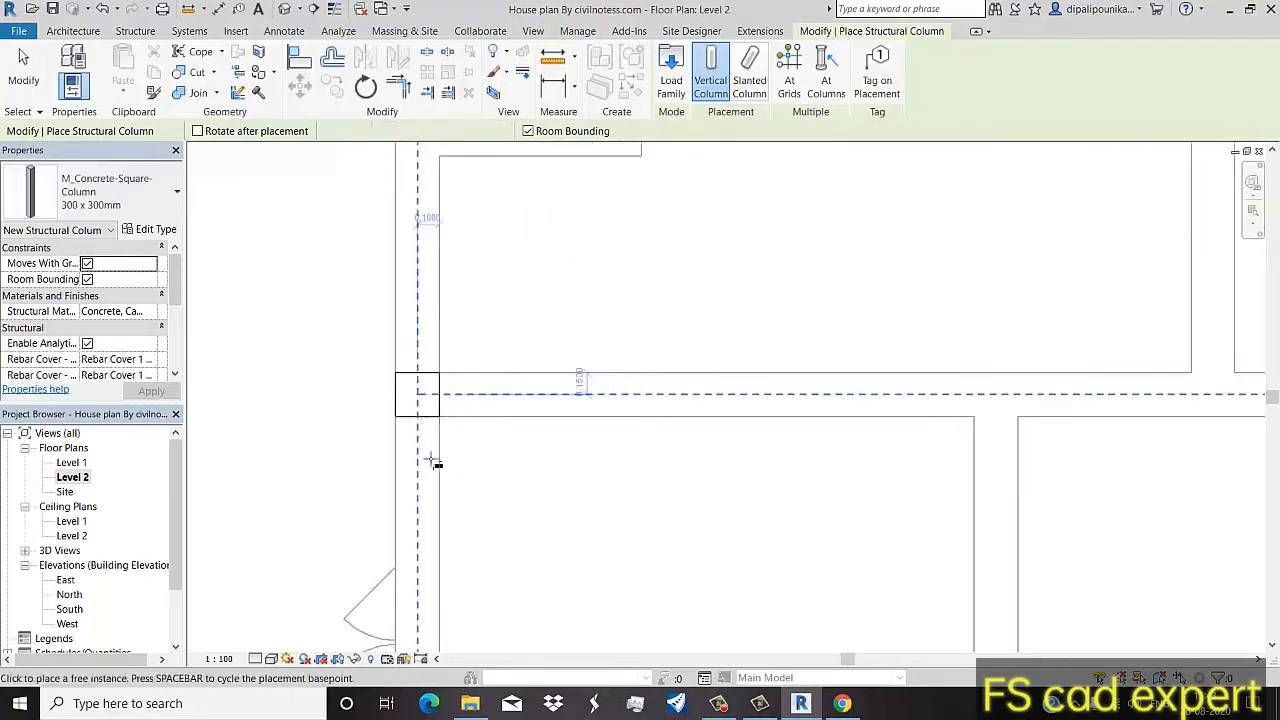
scroll(440, 475, down, 2)
scroll(534, 363, up, 1)
scroll(503, 500, up, 1)
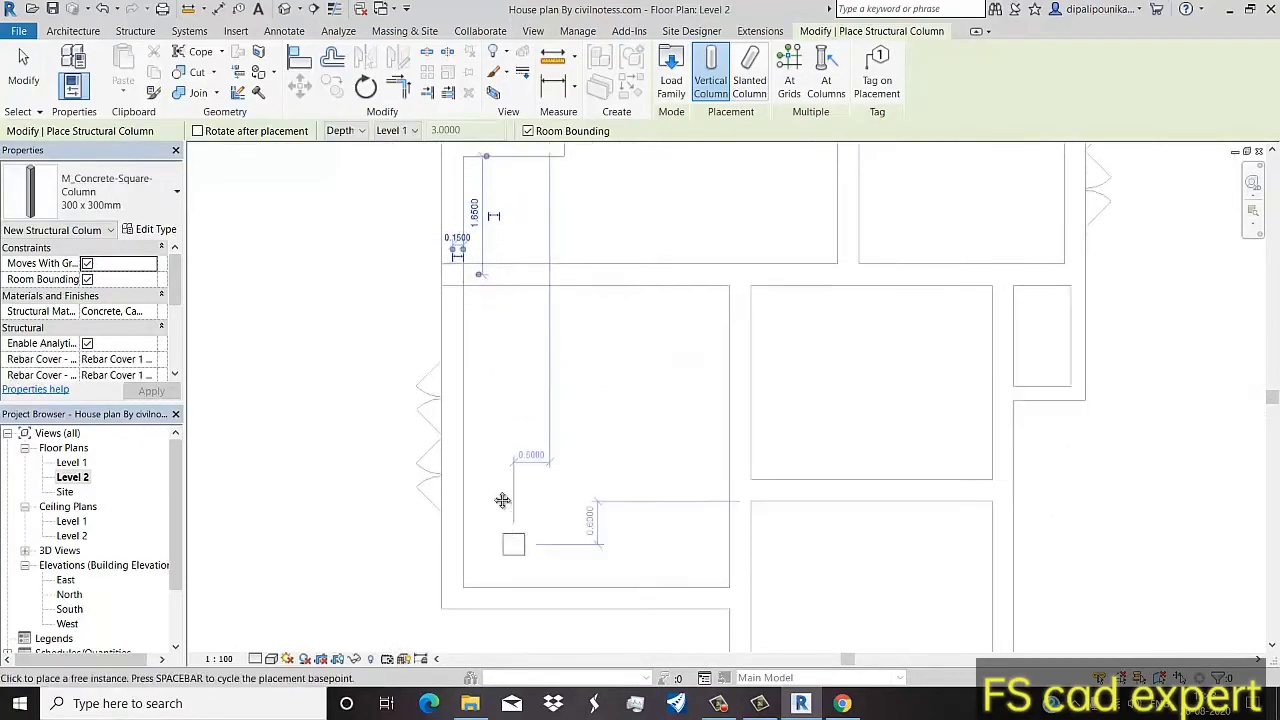
scroll(451, 528, up, 1)
scroll(441, 490, up, 1)
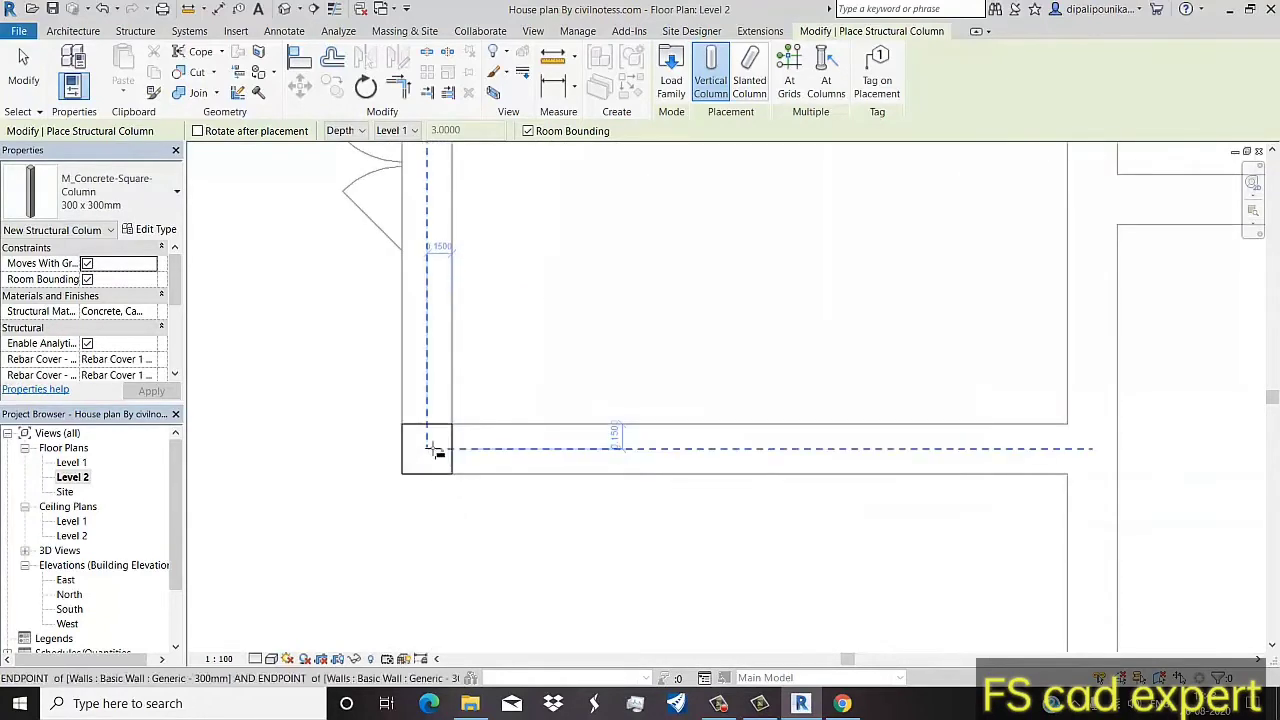
Step: Place columns at three wall corners and at the end of the right wall
click(432, 450)
scroll(520, 463, down, 2)
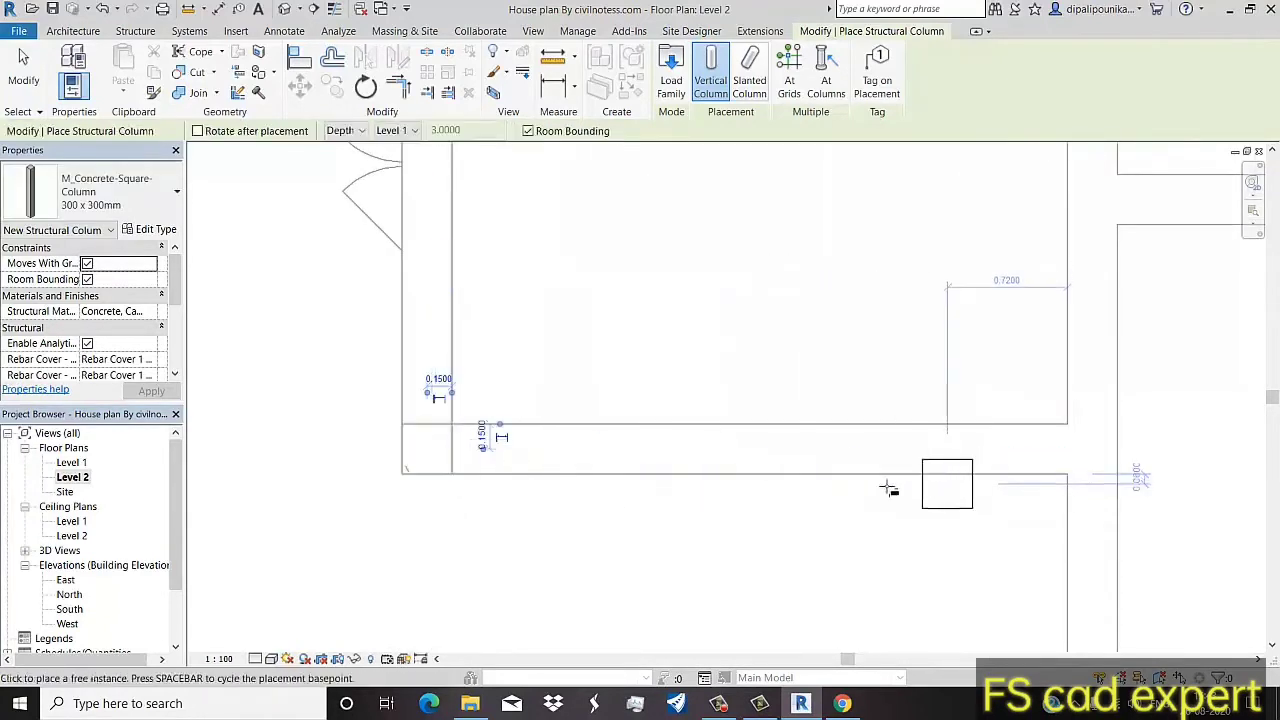
scroll(443, 443, up, 3)
click(521, 412)
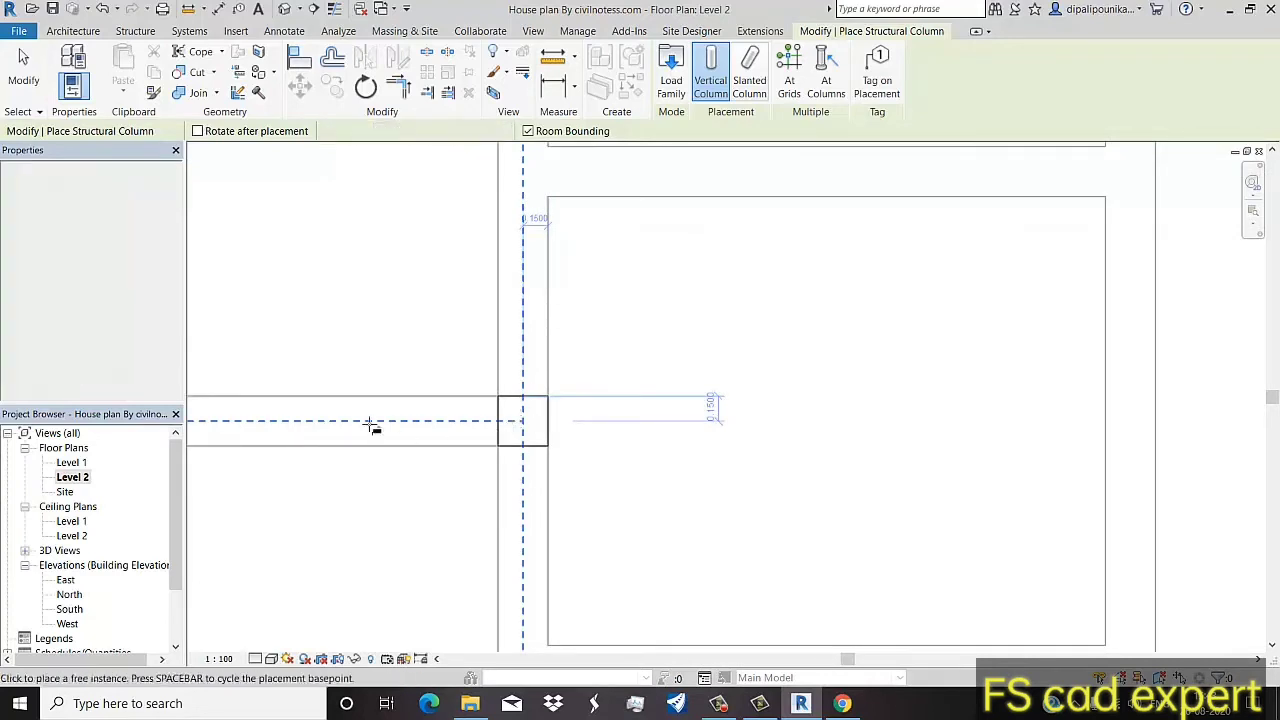
scroll(400, 450, down, 2)
middle_drag(430, 556, 437, 466)
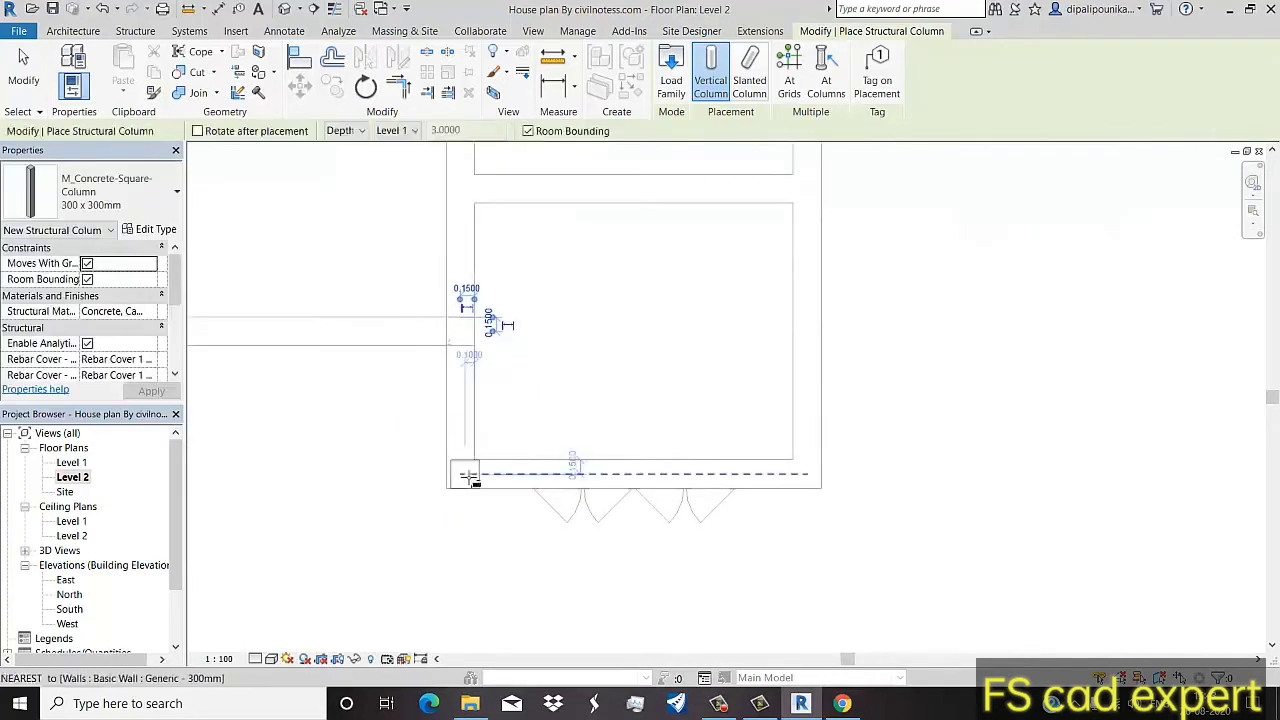
click(463, 474)
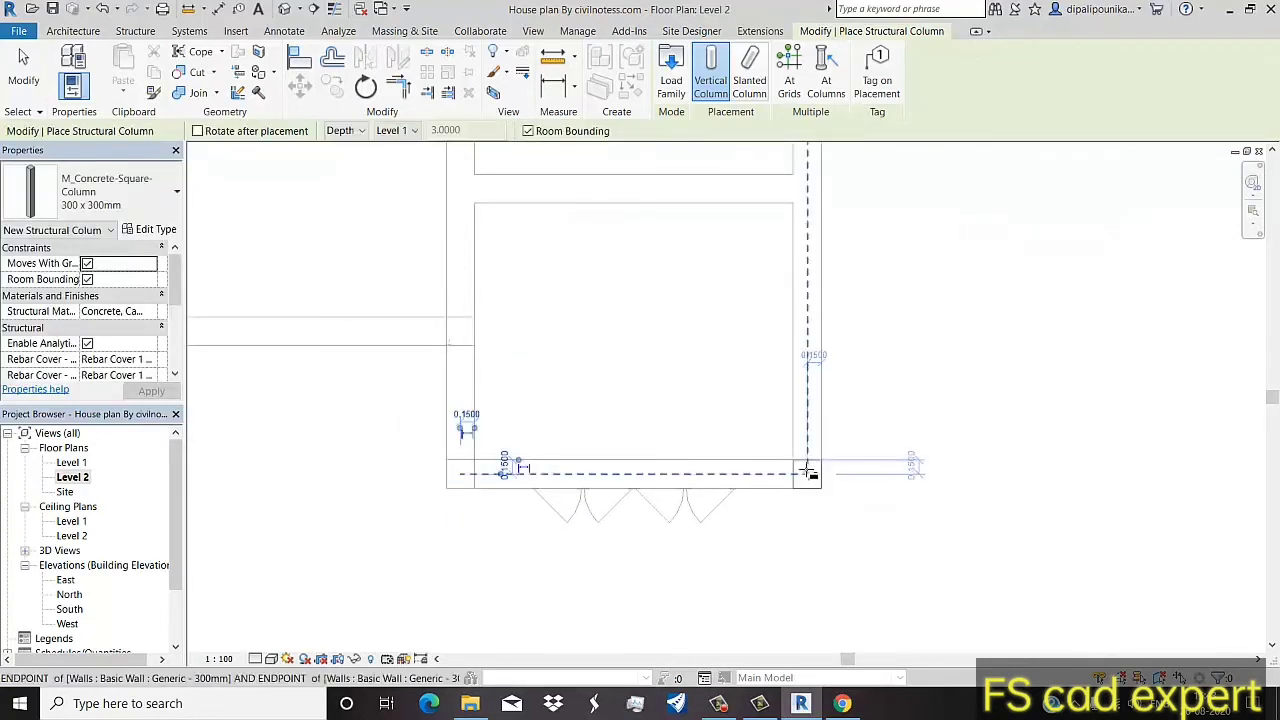
click(750, 400)
middle_drag(699, 340, 609, 517)
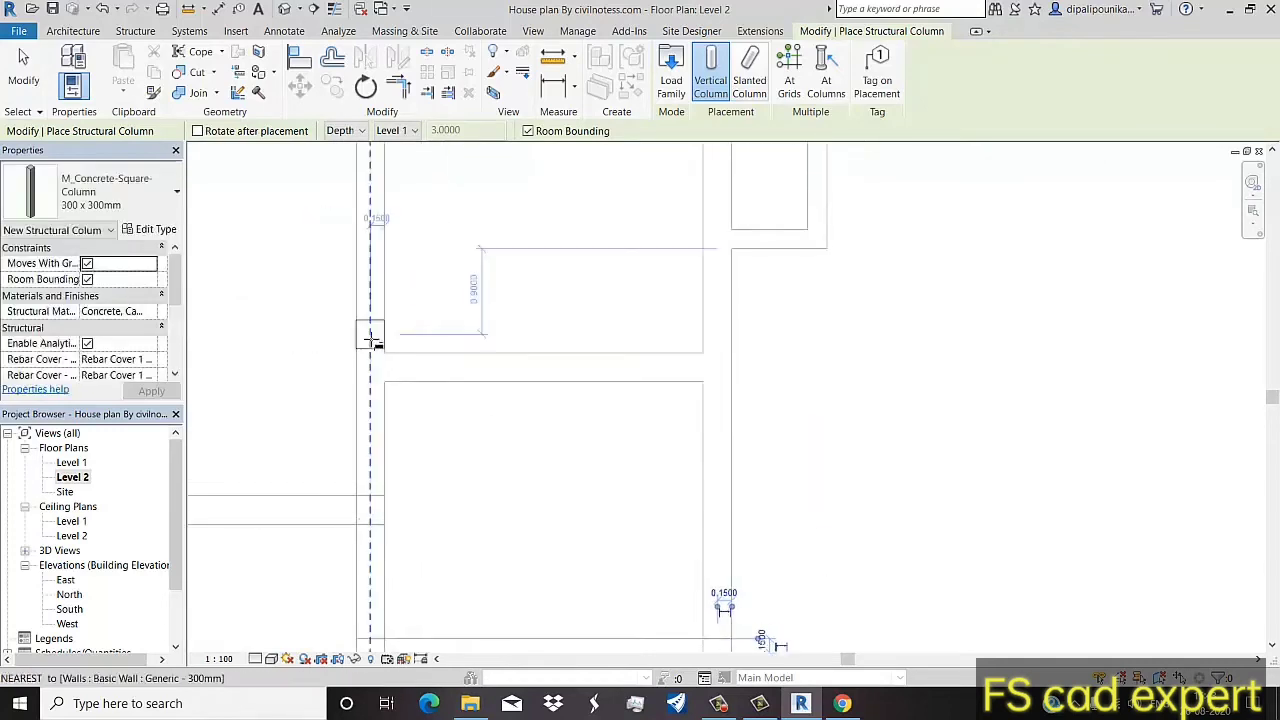
Step: Place columns at the left and right wall junctions and where the interior walls meet
middle_drag(370, 390, 490, 440)
click(496, 421)
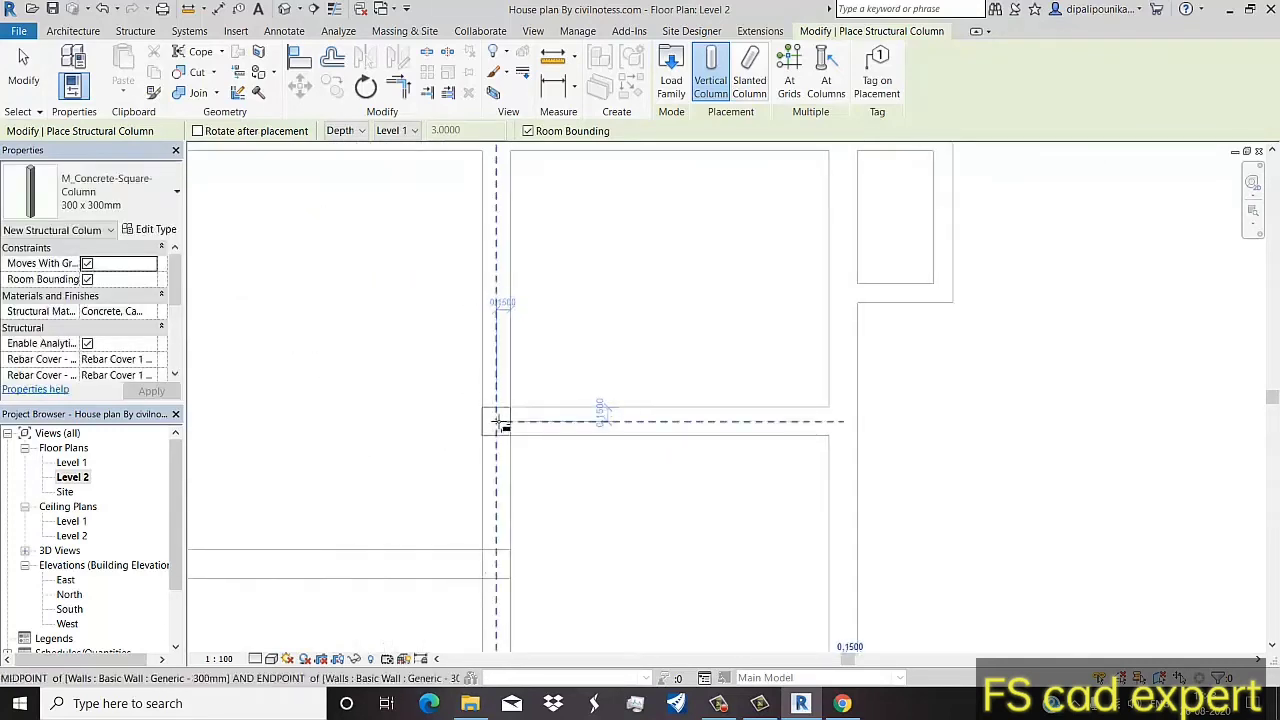
click(848, 421)
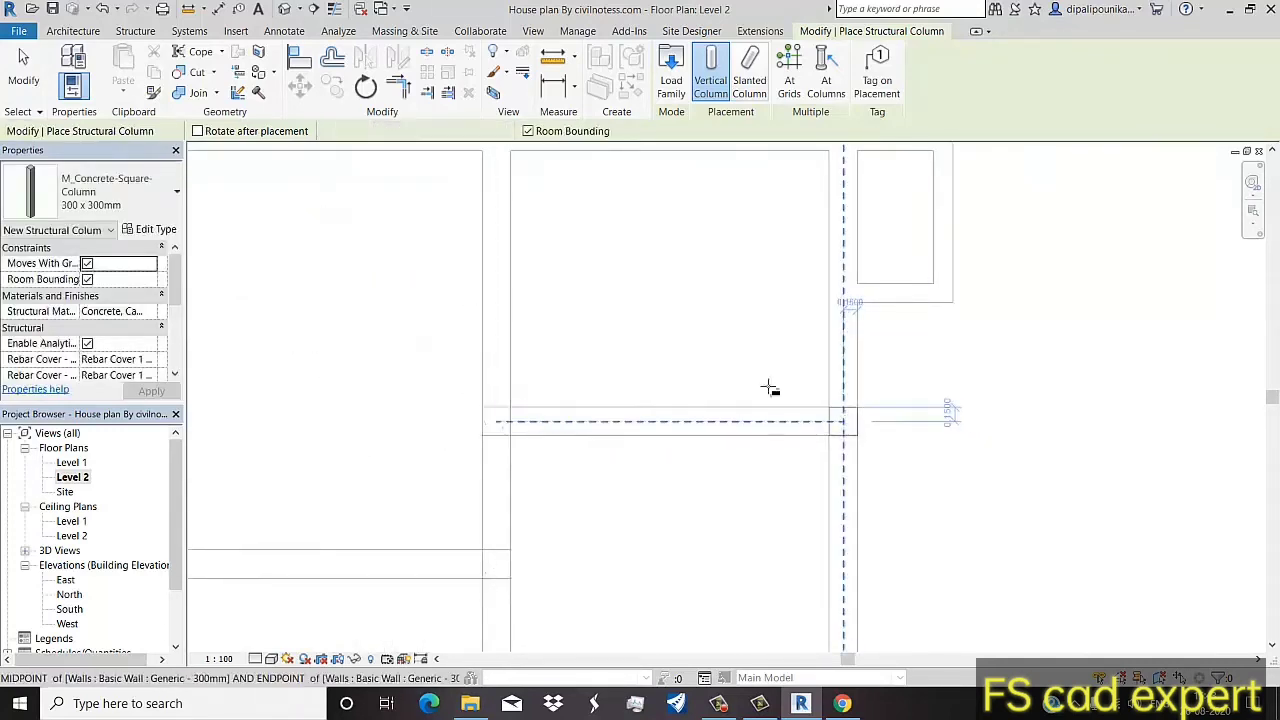
middle_drag(760, 310, 766, 470)
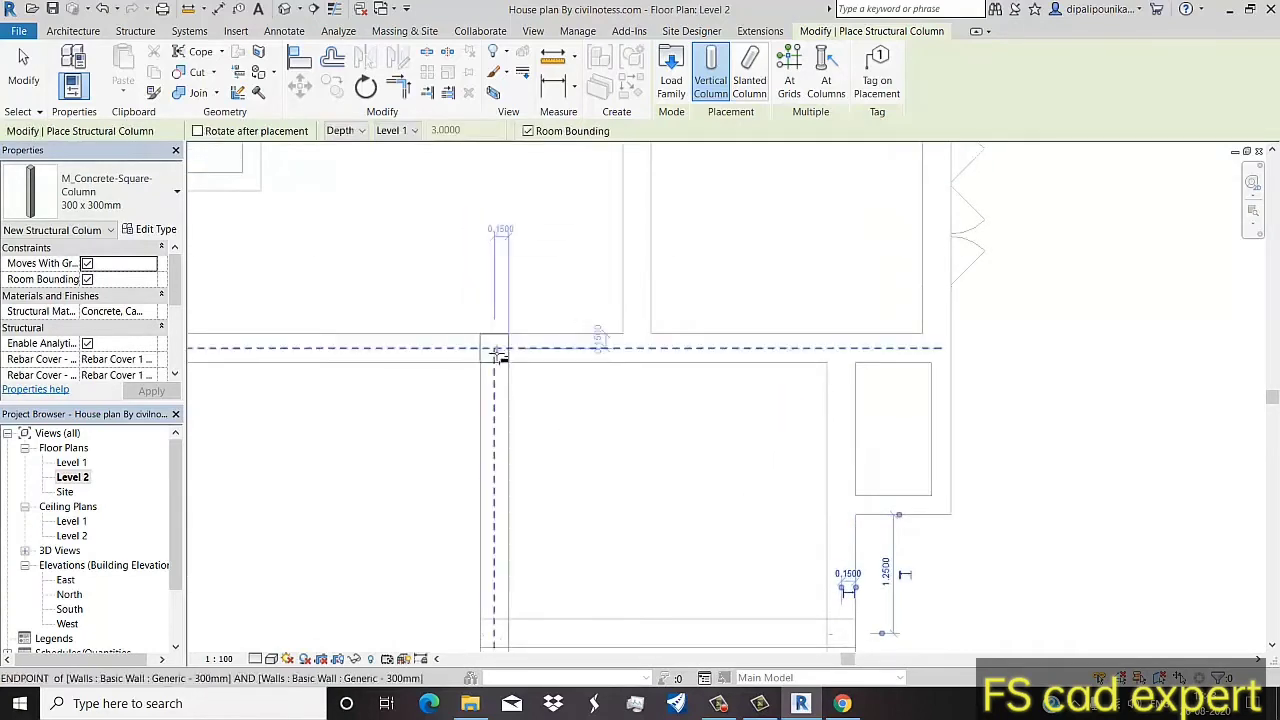
mouse_move(500, 357)
middle_down()
mouse_move(396, 400)
mouse_move(640, 398)
middle_up()
scroll(665, 366, up, 2)
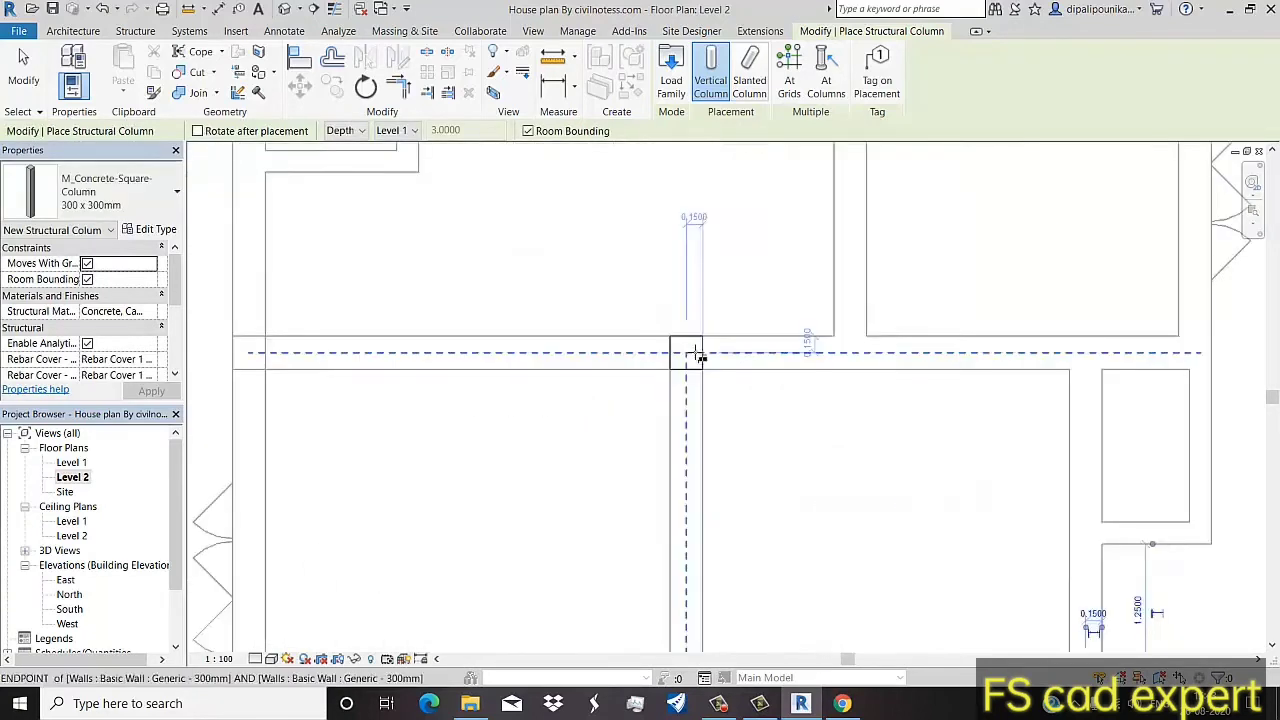
click(688, 352)
middle_drag(886, 423, 400, 423)
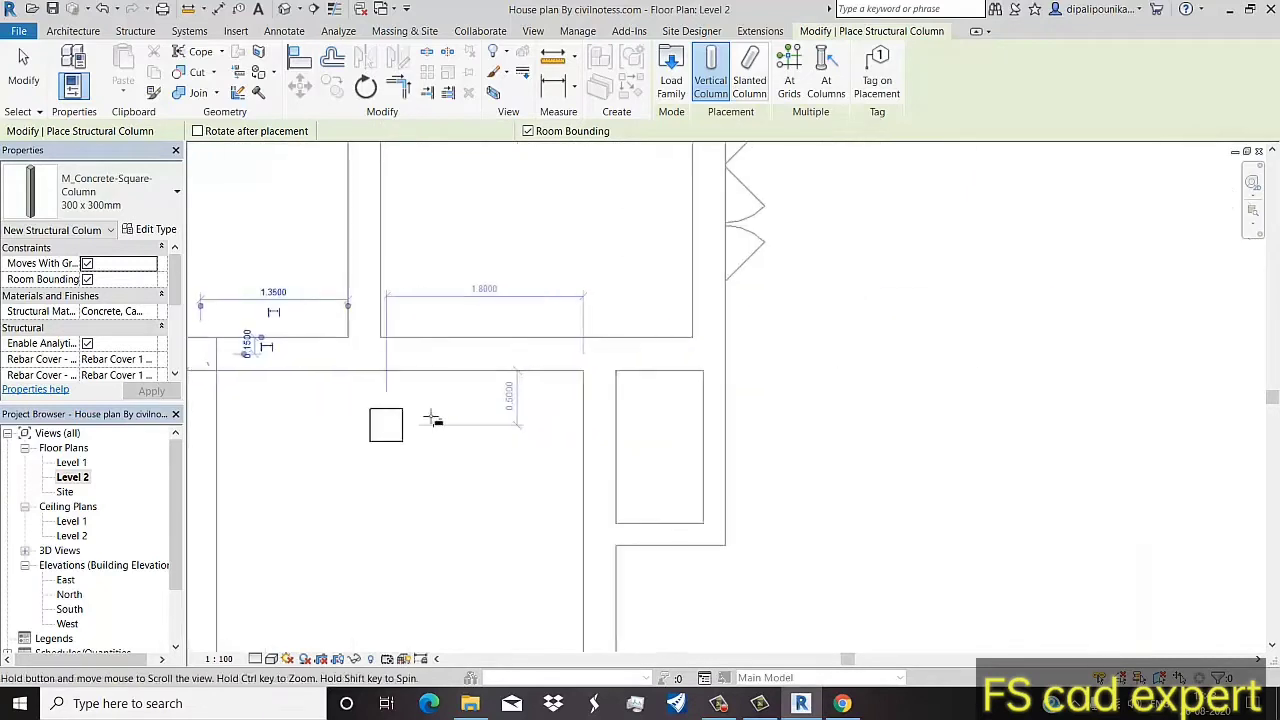
click(598, 354)
Step: Place a final column at the upper wall corner, finish placement and show the default 3D view
scroll(523, 363, down, 2)
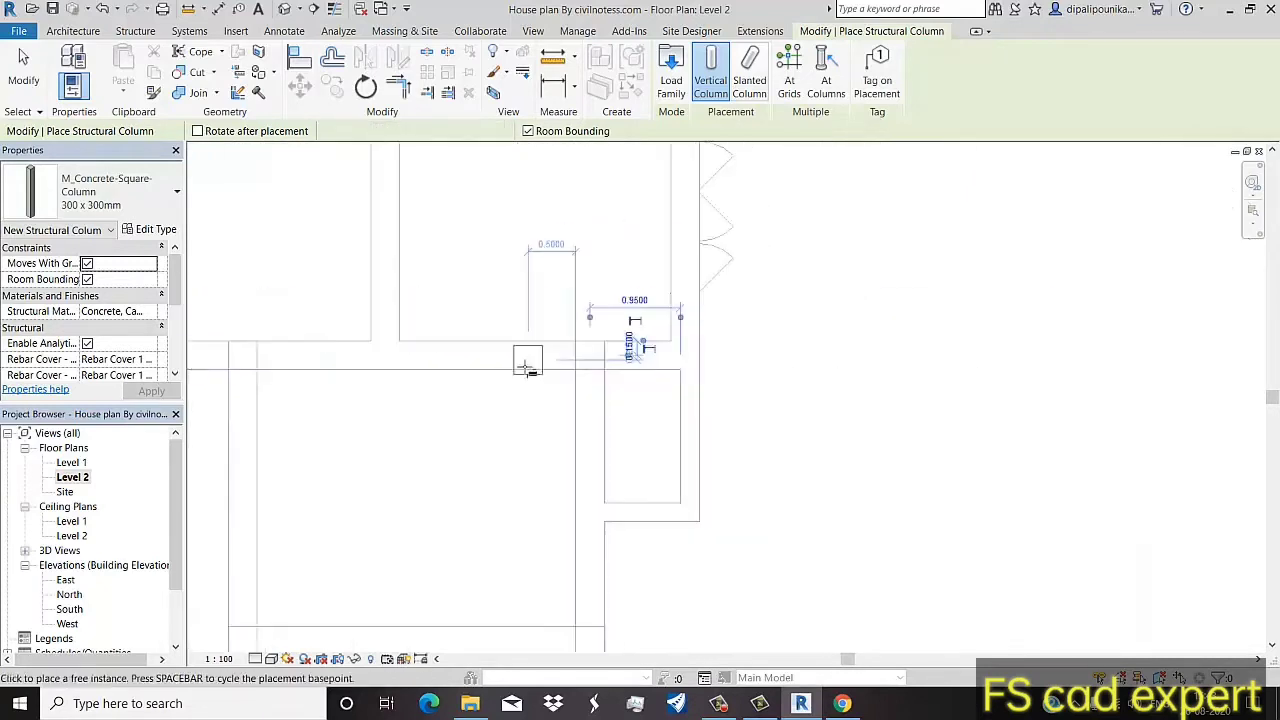
mouse_move(523, 363)
middle_down()
mouse_move(562, 405)
mouse_move(640, 615)
middle_up()
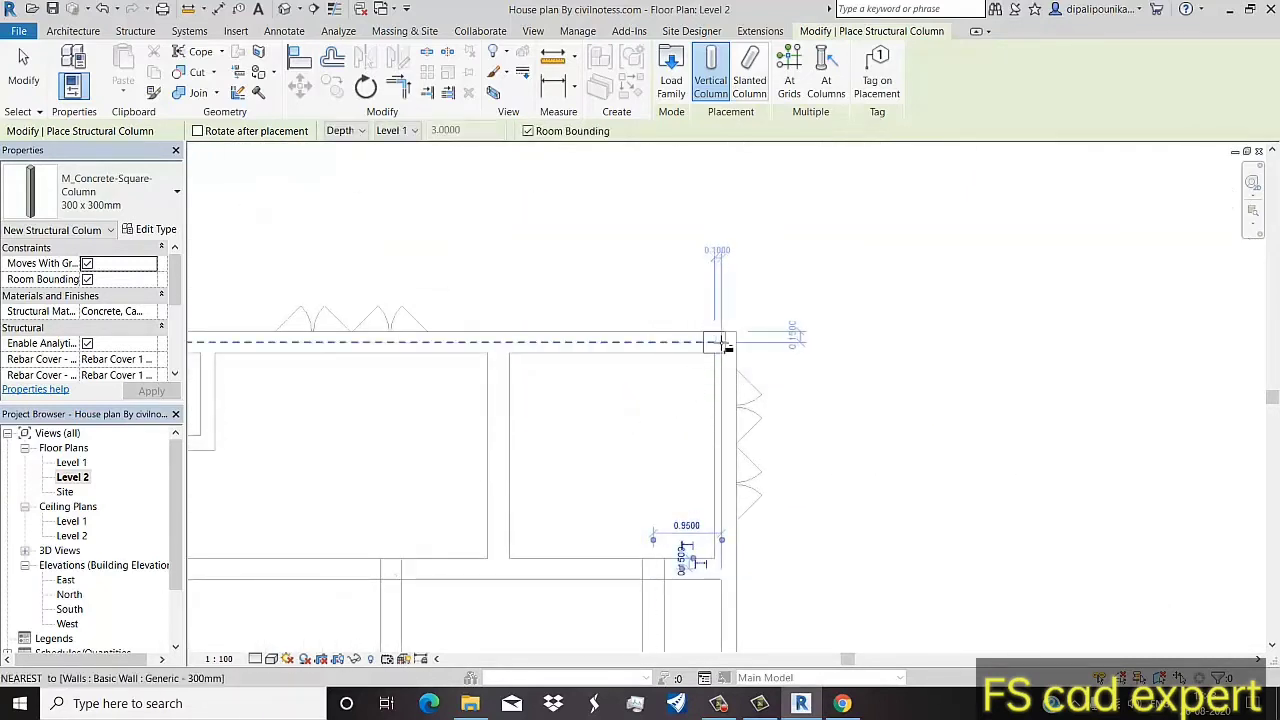
click(727, 345)
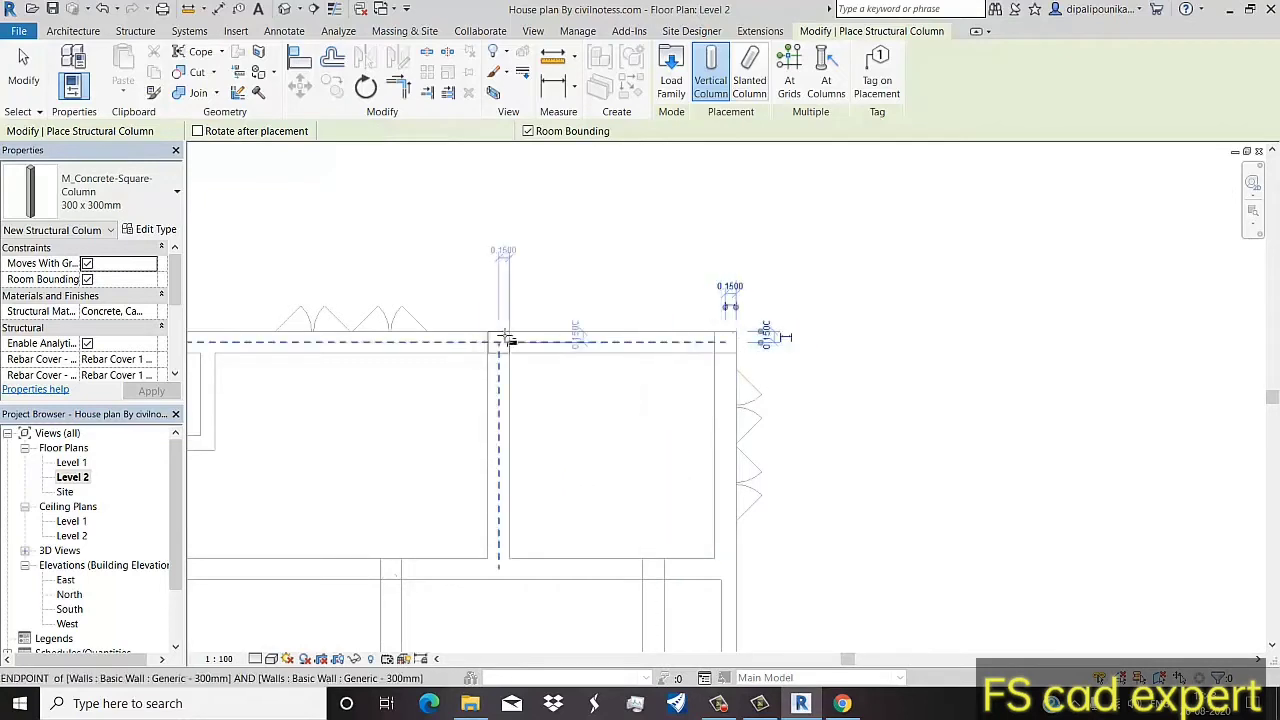
scroll(315, 470, down, 1)
middle_drag(300, 477, 586, 414)
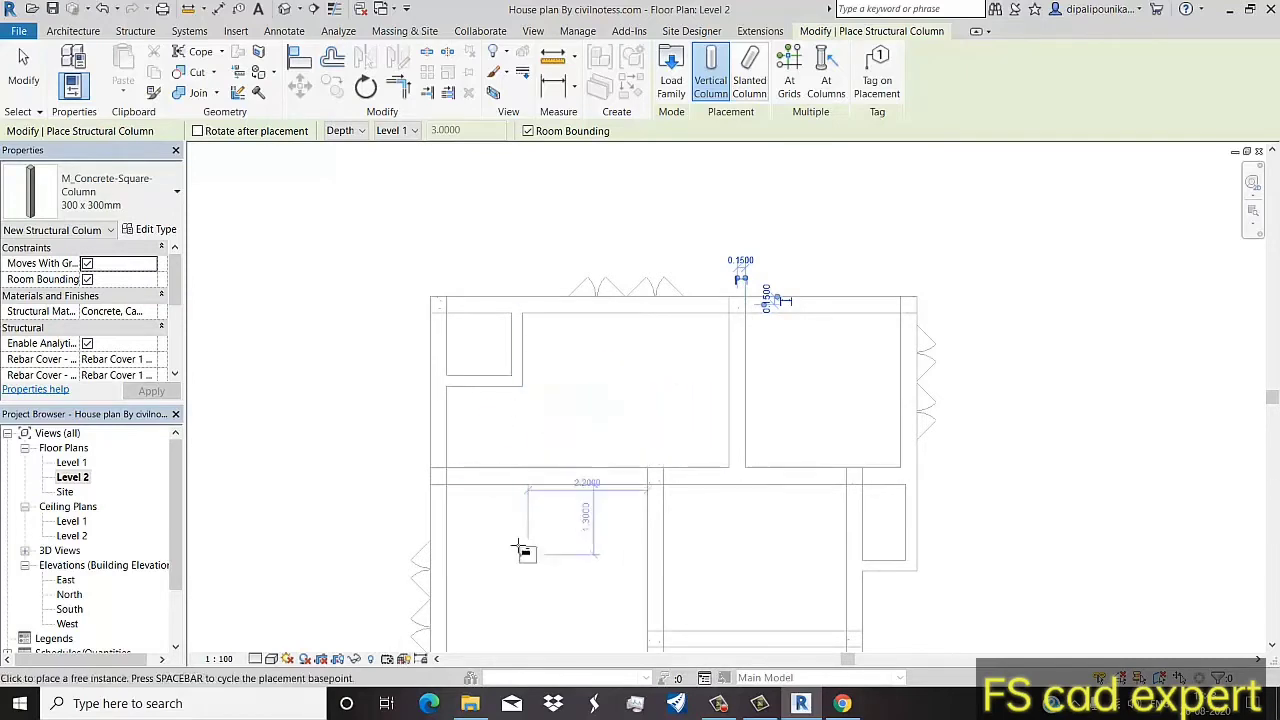
middle_drag(523, 549, 458, 370)
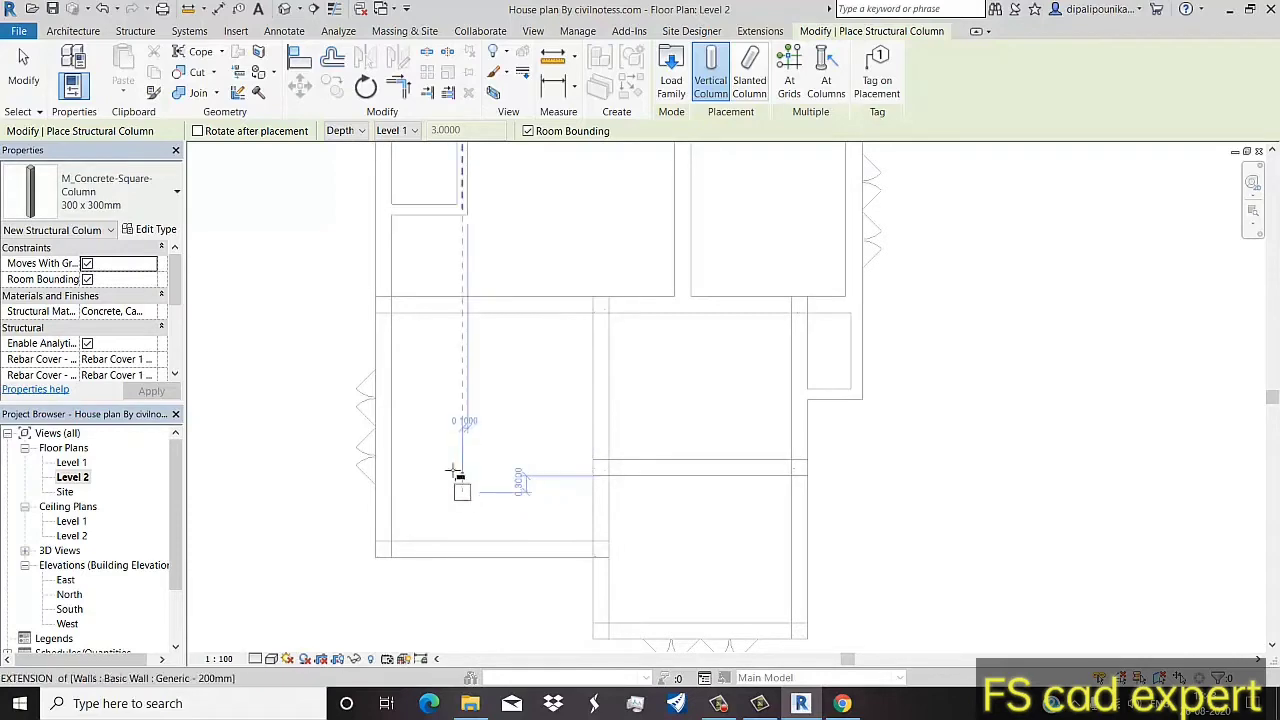
key(Escape)
key(Escape)
middle_drag(446, 460, 471, 514)
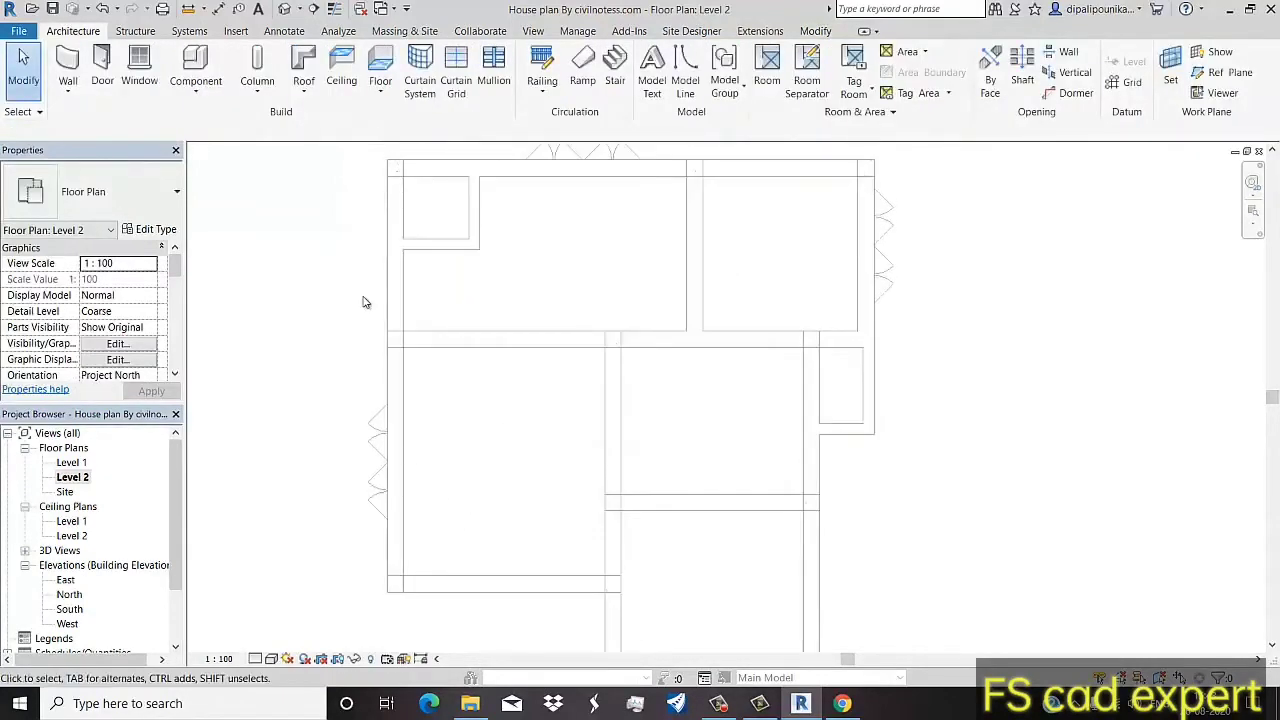
click(284, 12)
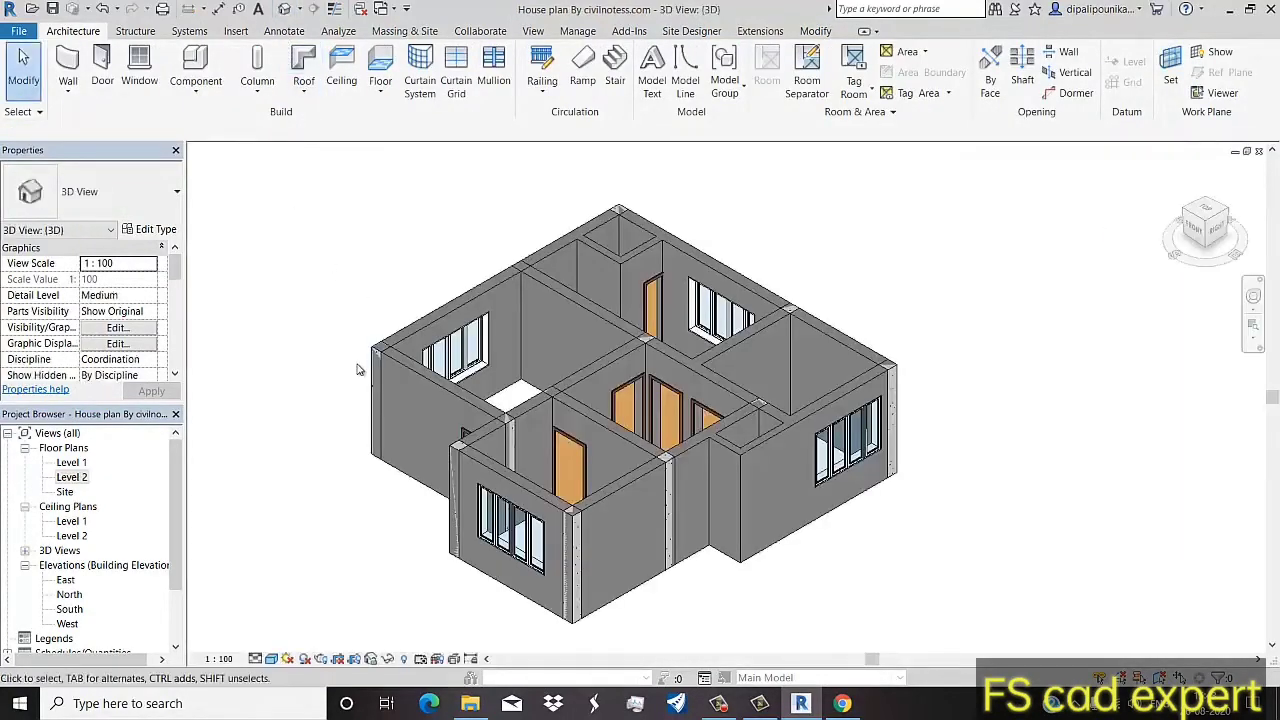
Step: Inspect the new columns in 3D, then return to the Level 2 floor plan
scroll(359, 498, up, 3)
scroll(359, 498, down, 3)
scroll(735, 373, up, 3)
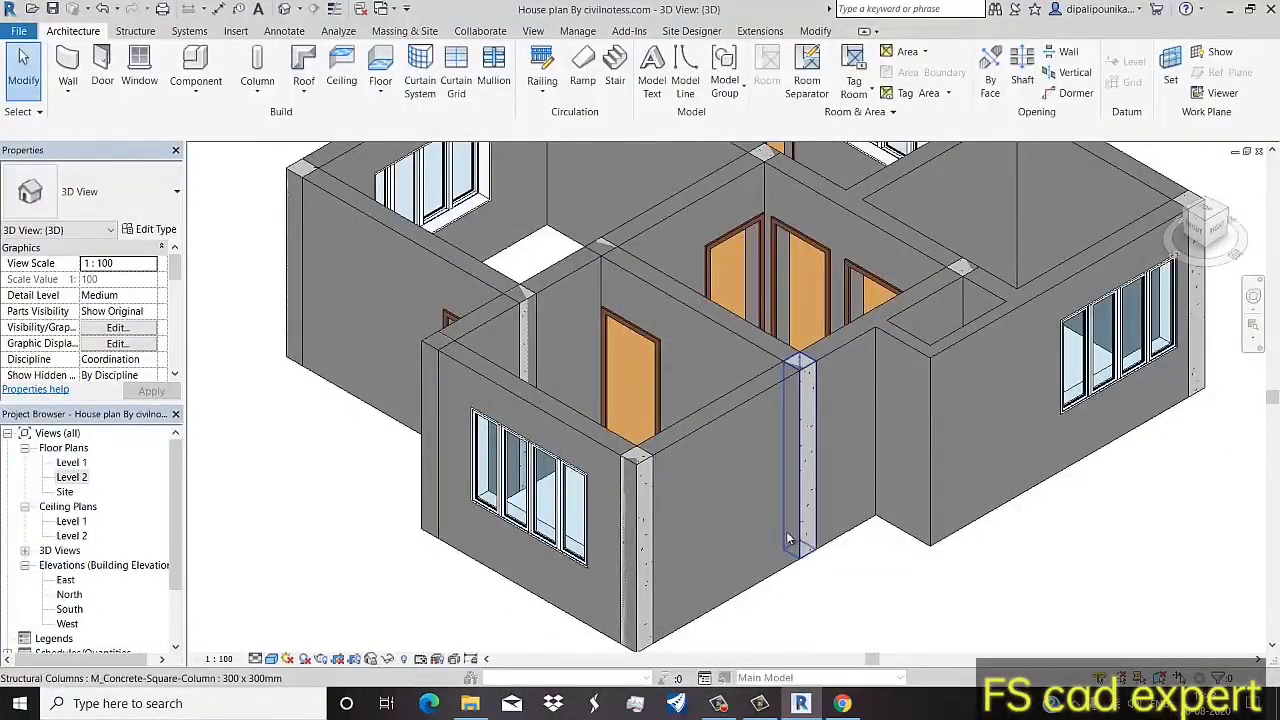
scroll(615, 458, down, 2)
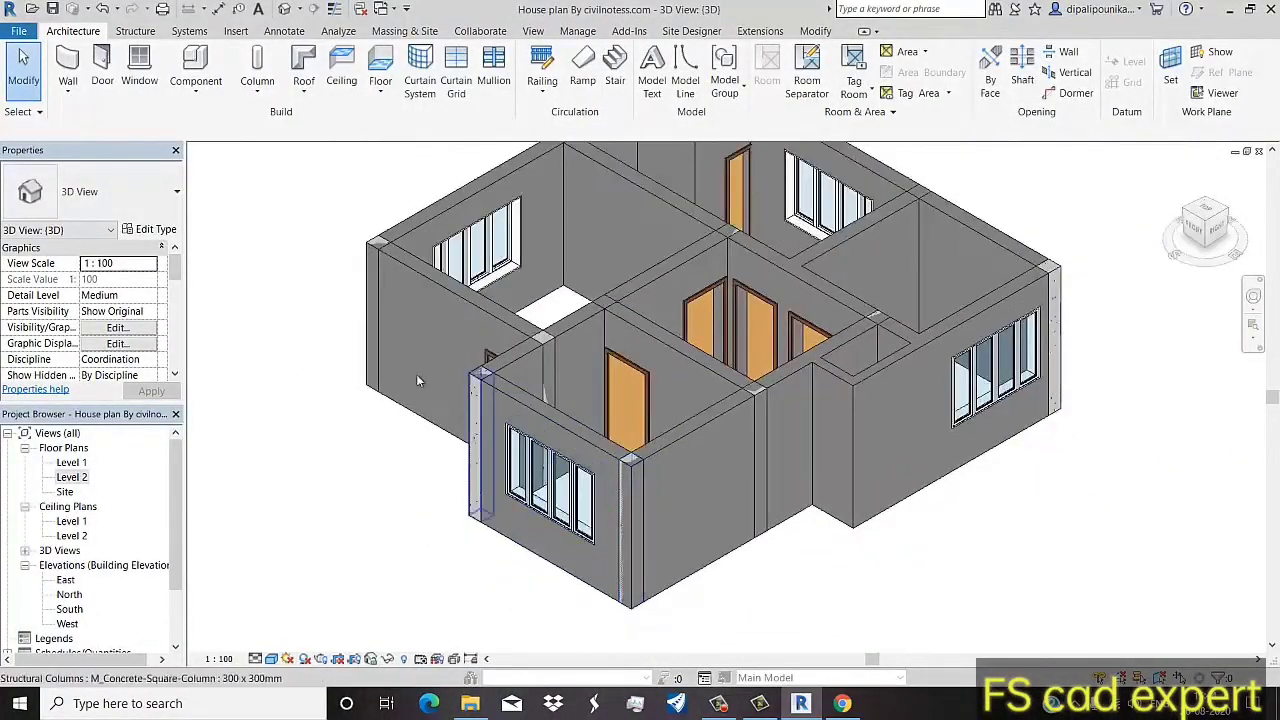
double_click(85, 478)
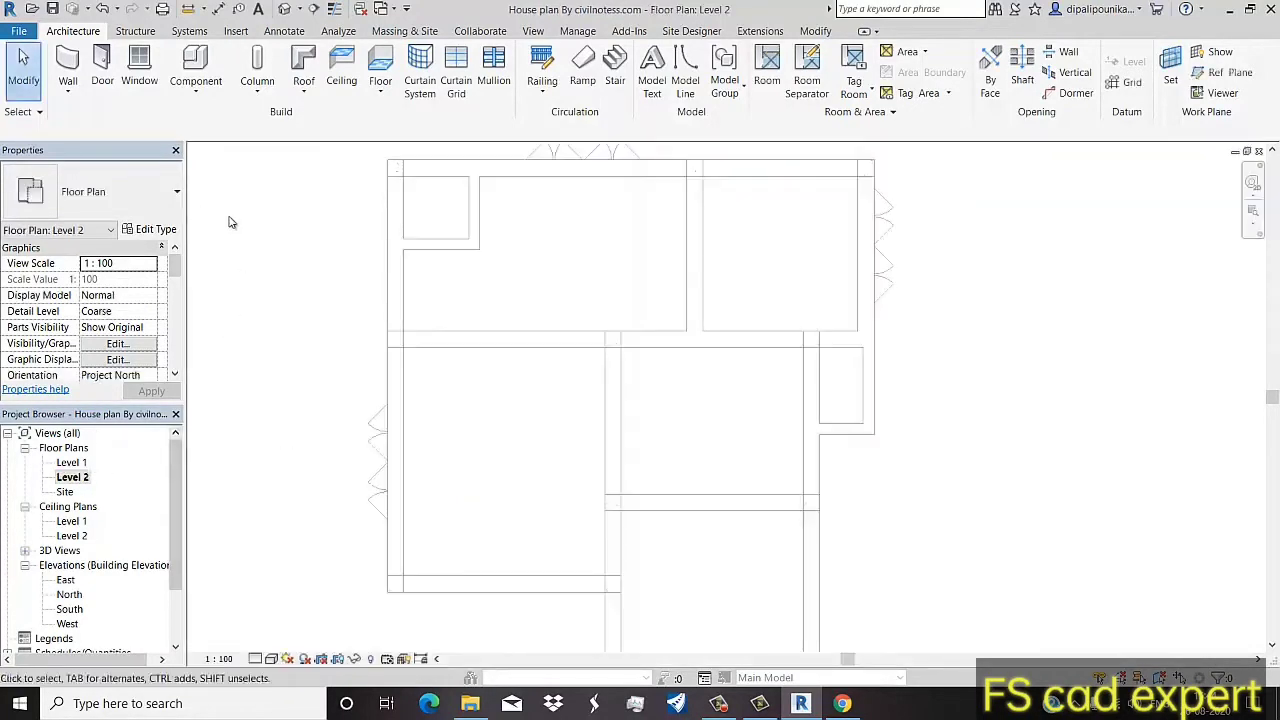
scroll(288, 217, down, 2)
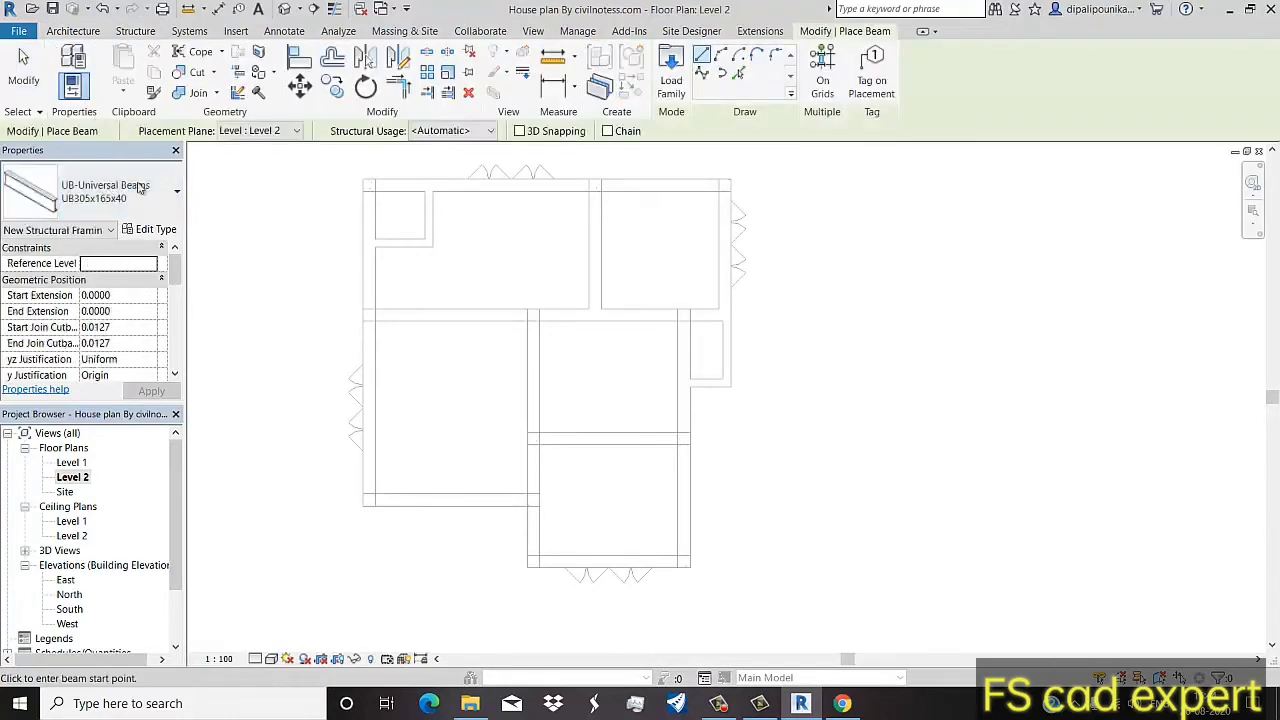
Step: Load M_Concrete-Rectangular Beam from Structural Framing > Concrete, giving a 400 x 800mm type
click(668, 72)
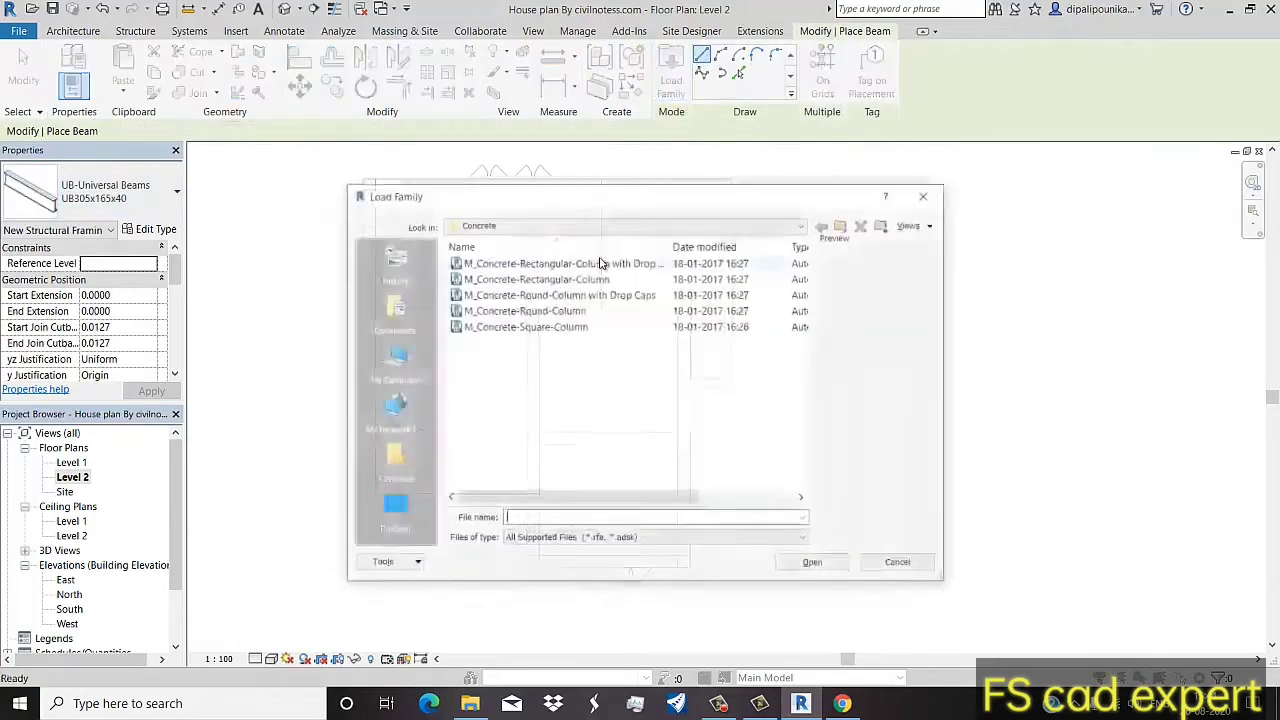
click(842, 225)
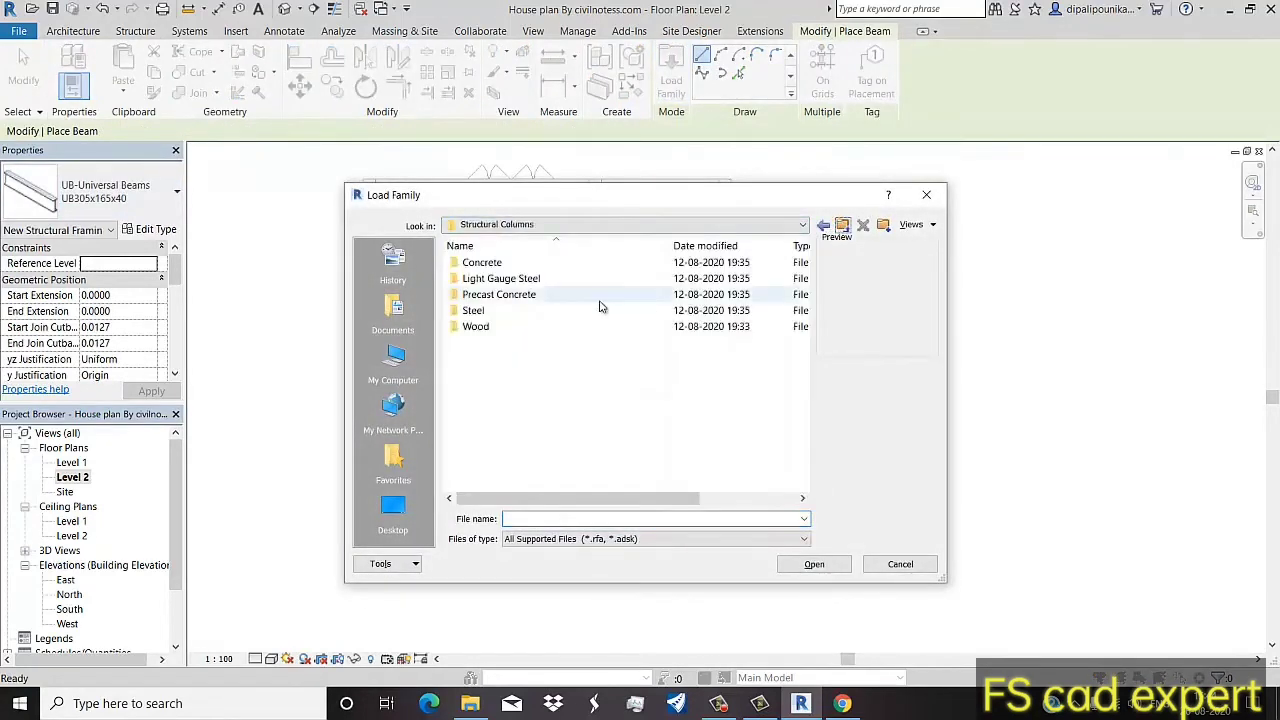
click(842, 225)
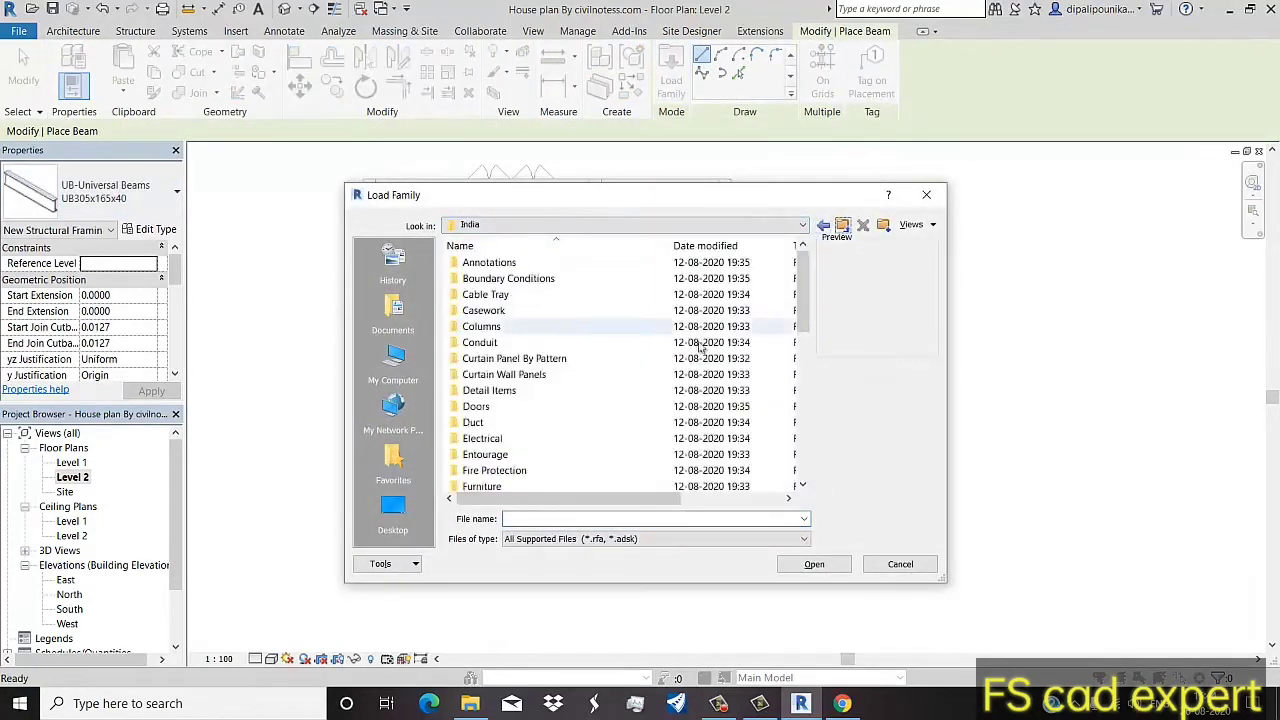
scroll(563, 320, down, 4)
scroll(525, 410, down, 3)
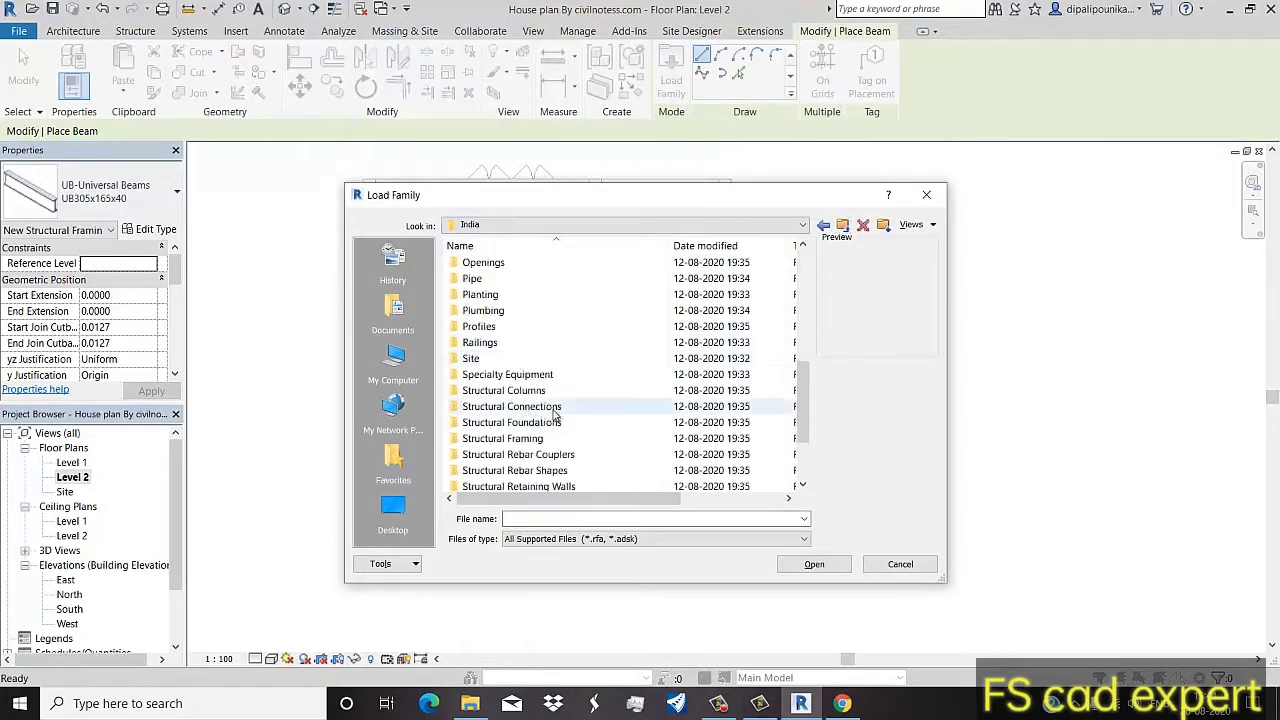
scroll(545, 441, down, 1)
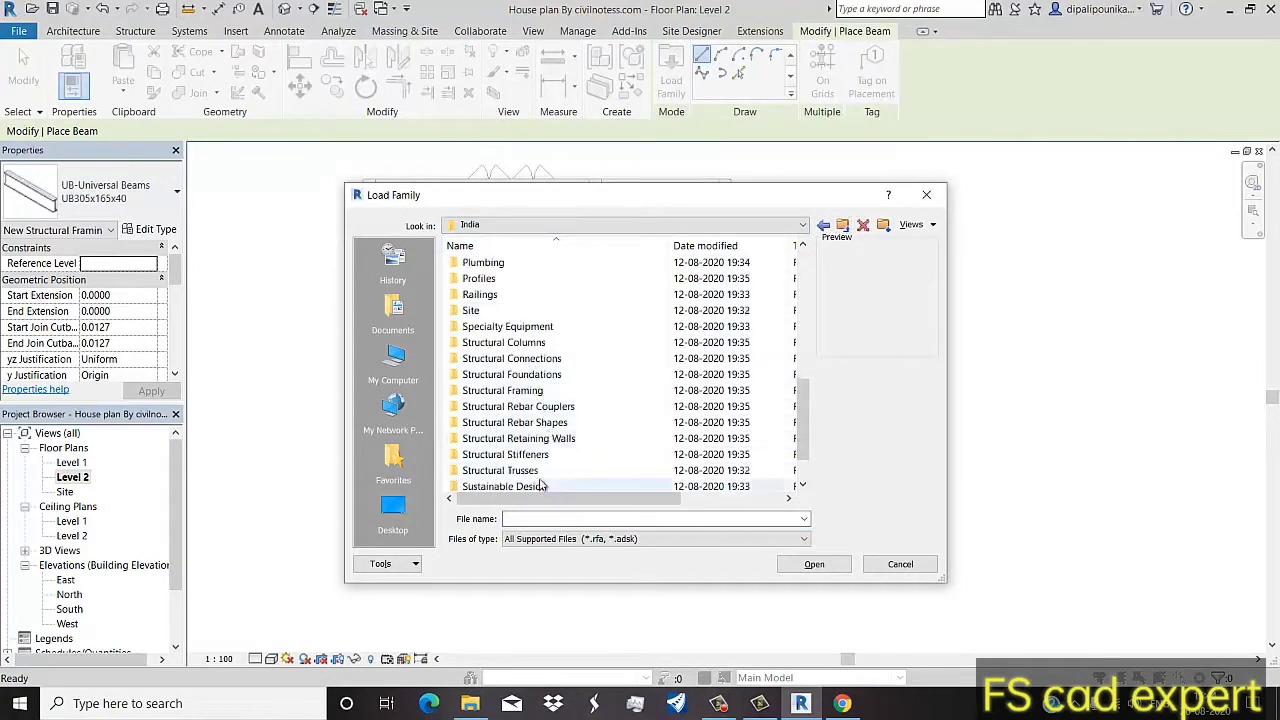
scroll(537, 432, down, 1)
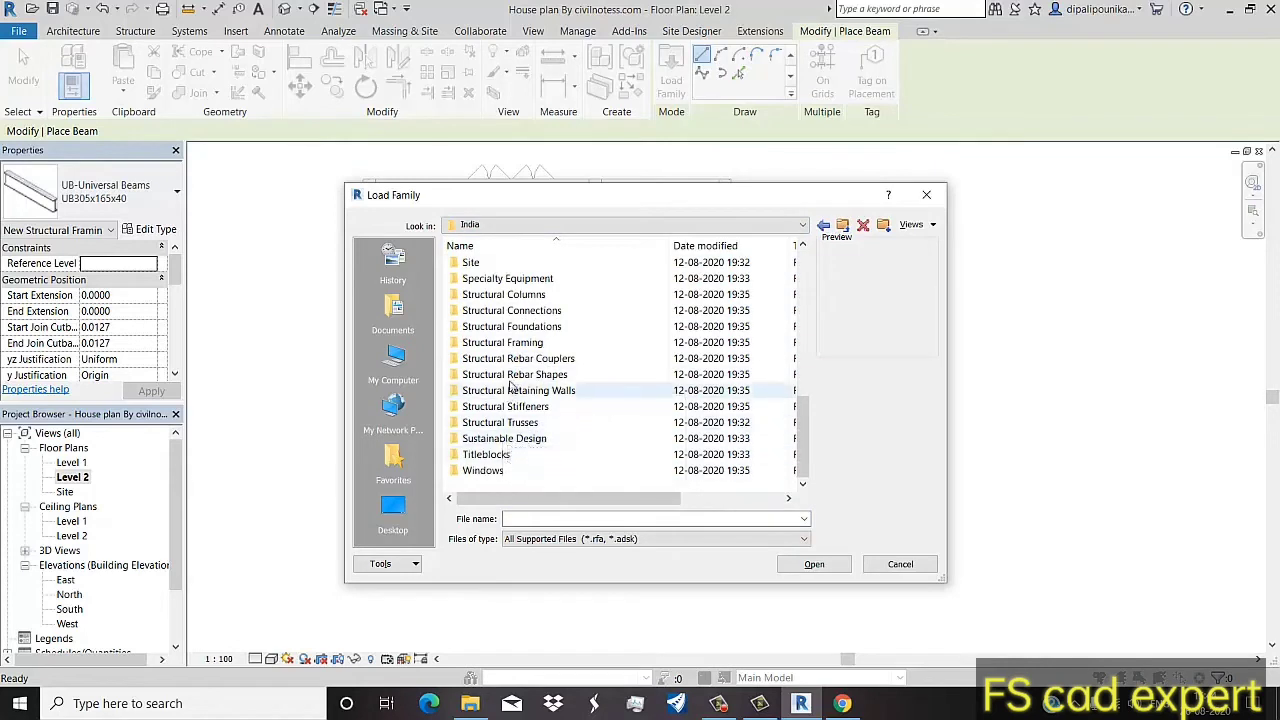
click(537, 326)
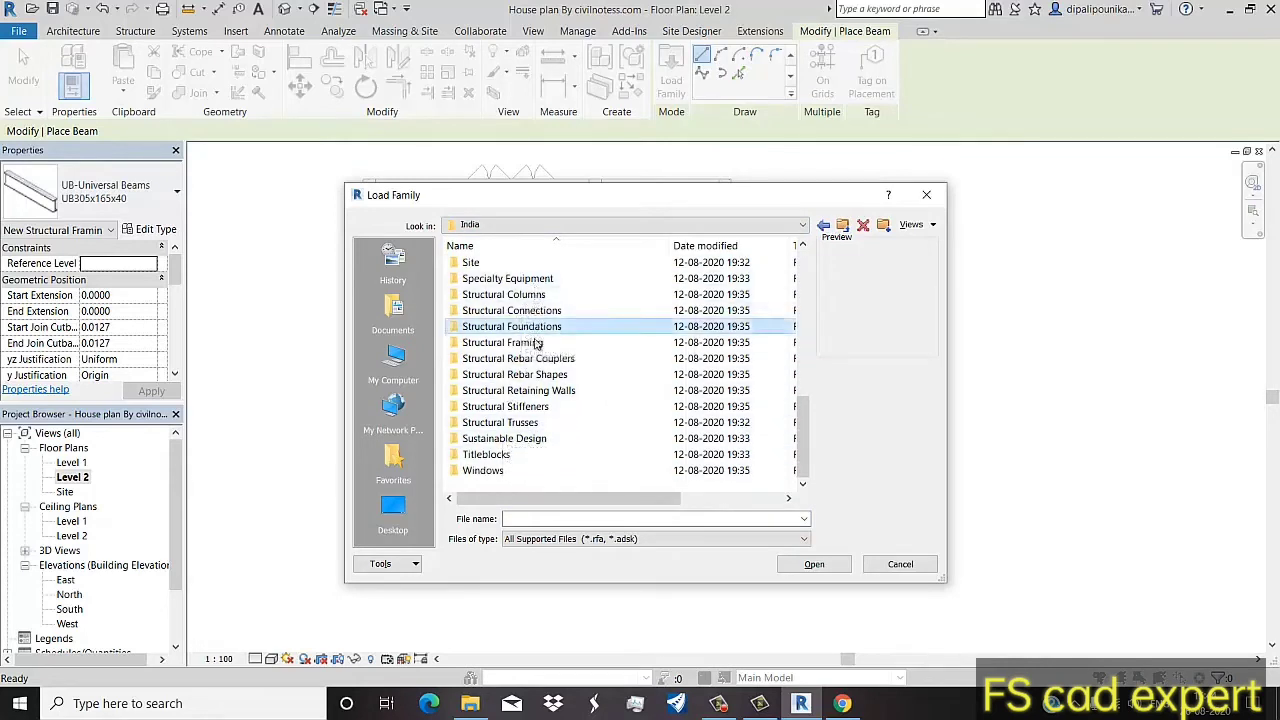
double_click(537, 343)
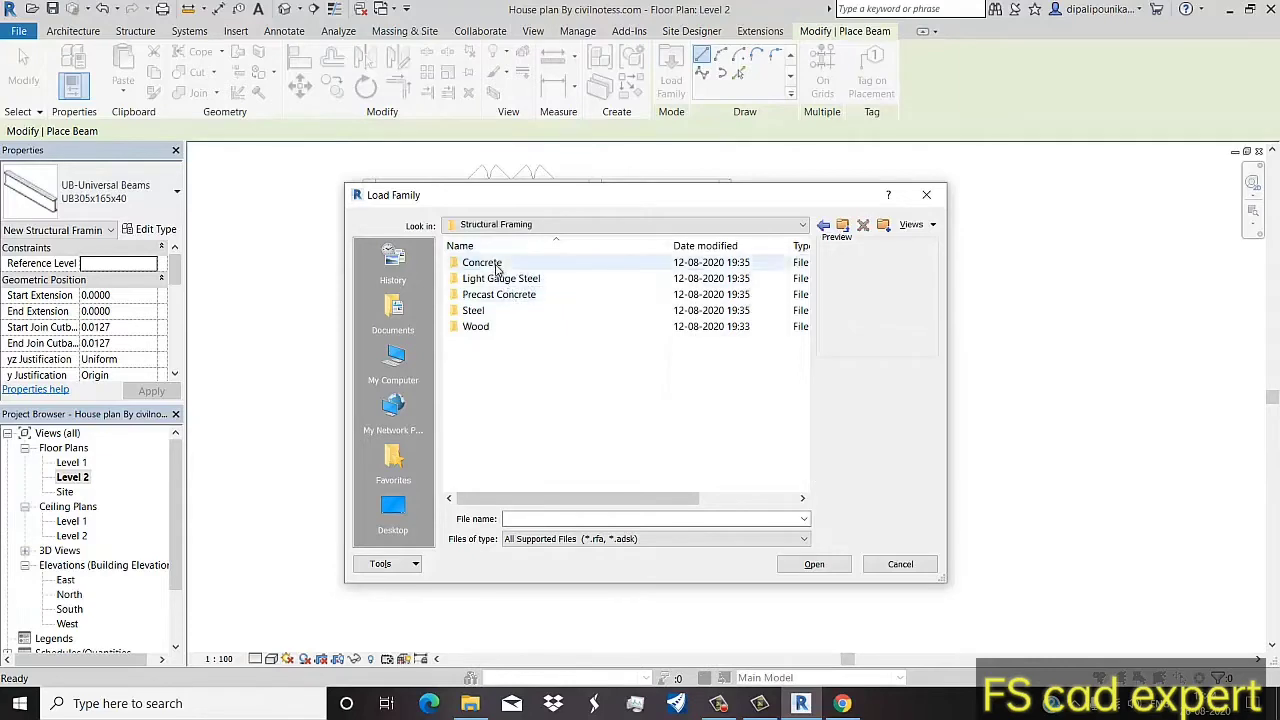
double_click(497, 266)
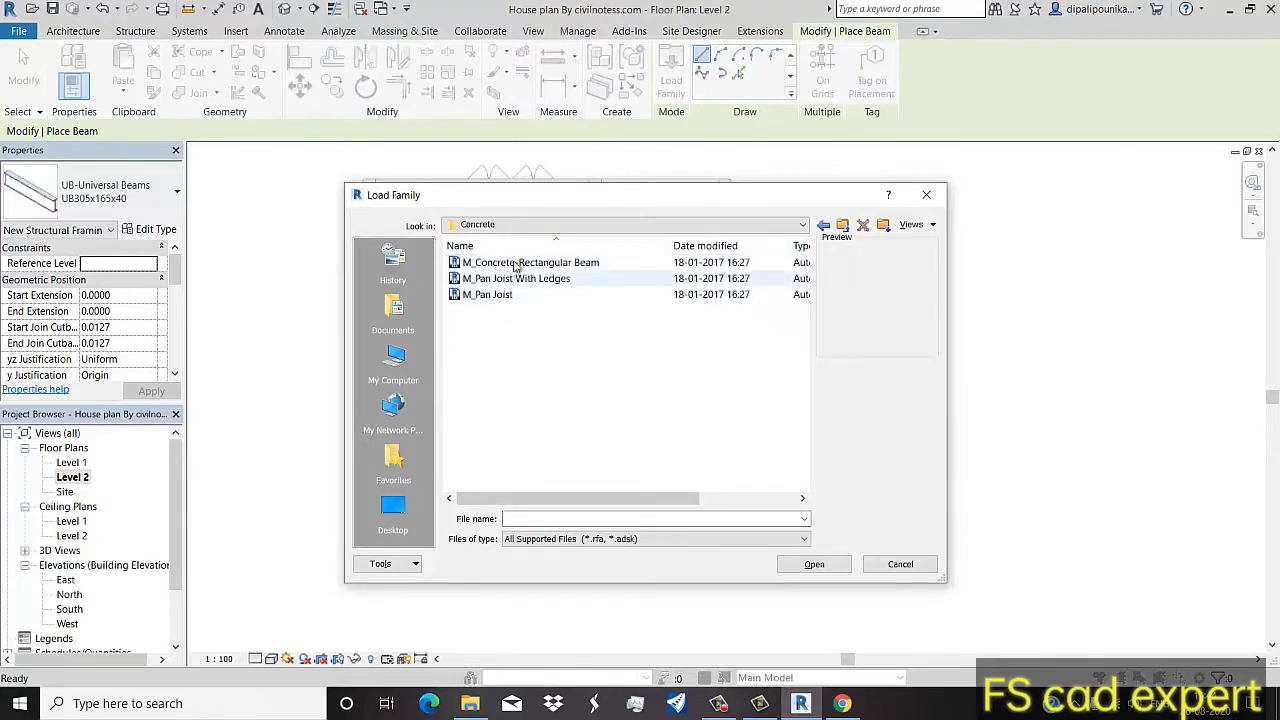
click(553, 266)
click(826, 567)
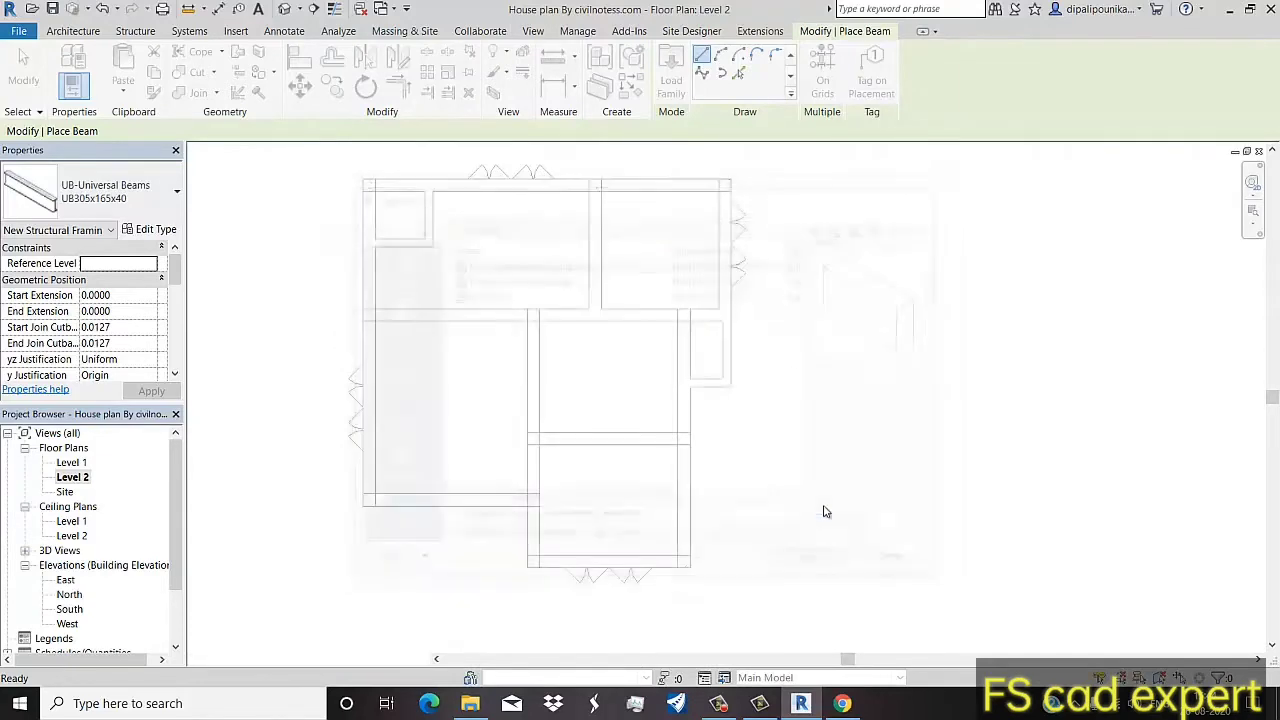
Step: Resize the concrete beam type to b 0.3000 and h 0.3500 and confirm it
click(155, 229)
text(0.35)
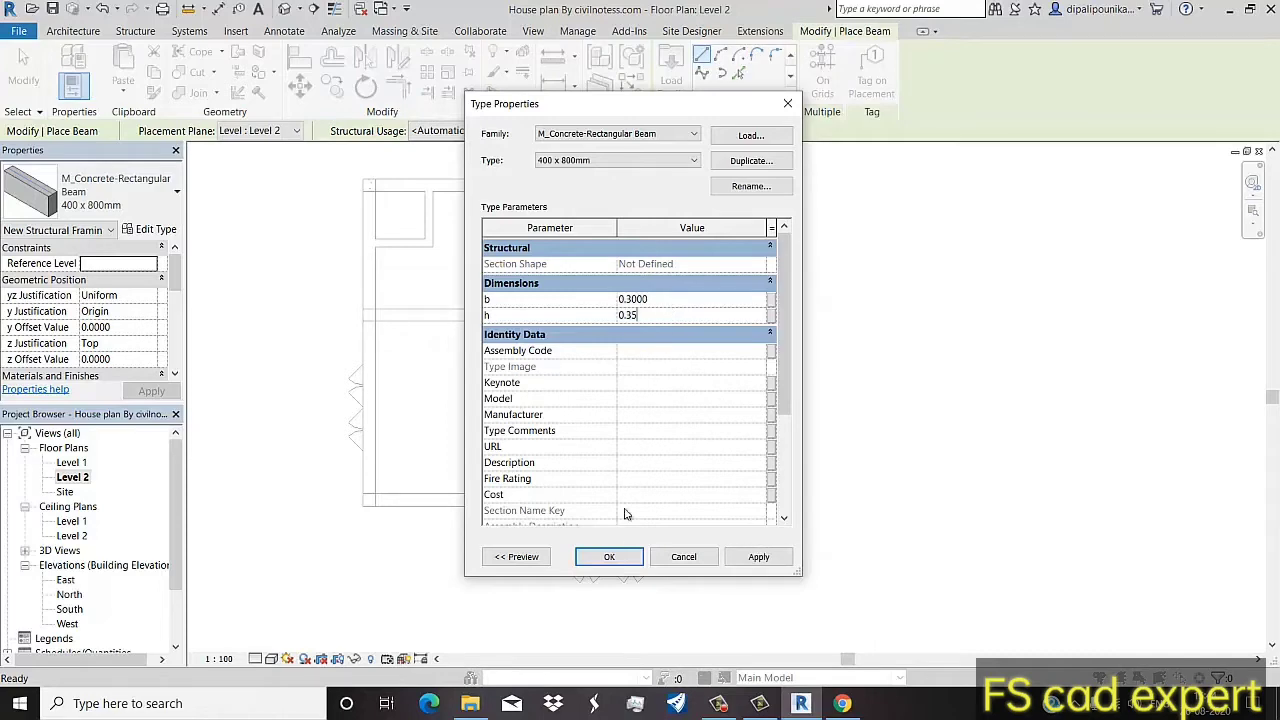
click(610, 557)
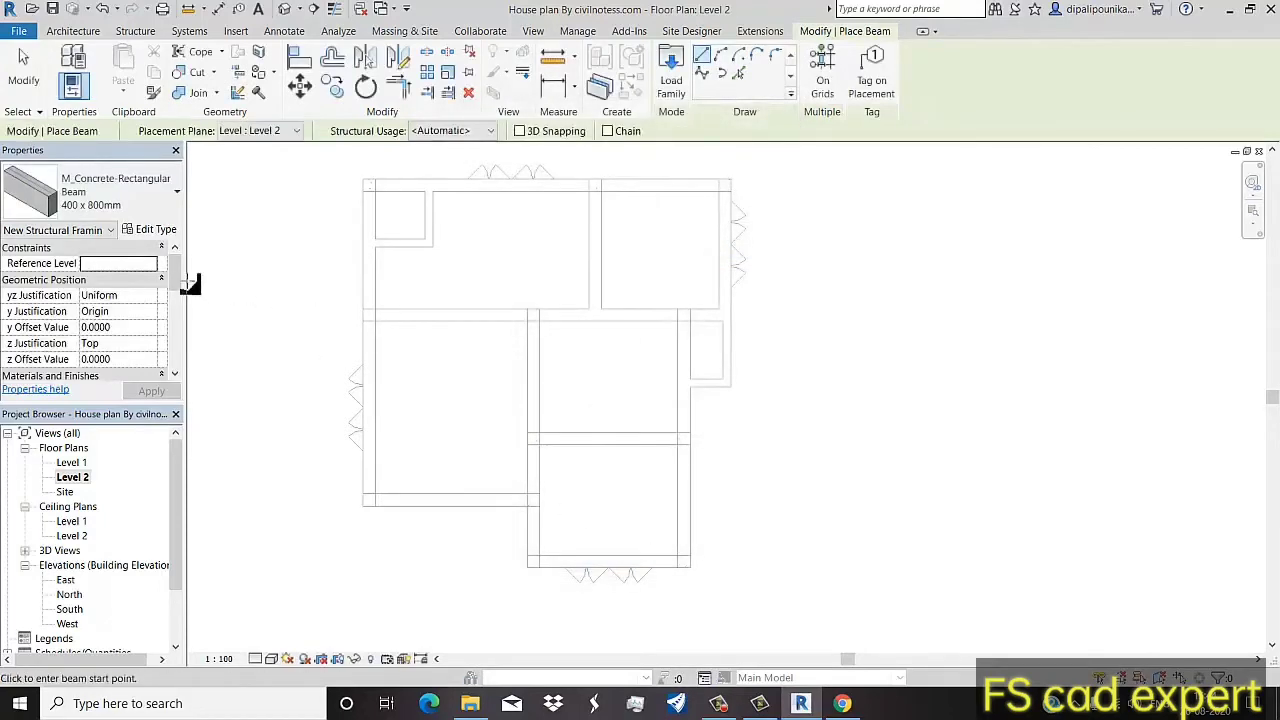
click(152, 230)
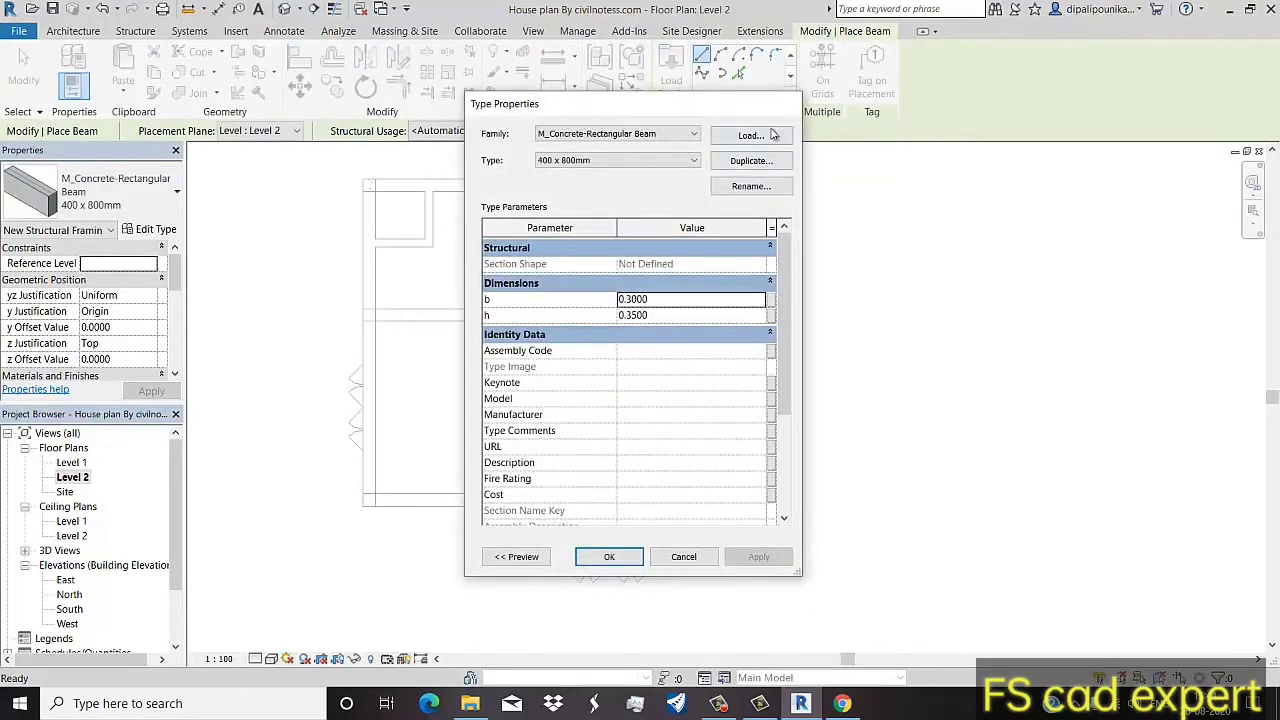
click(787, 104)
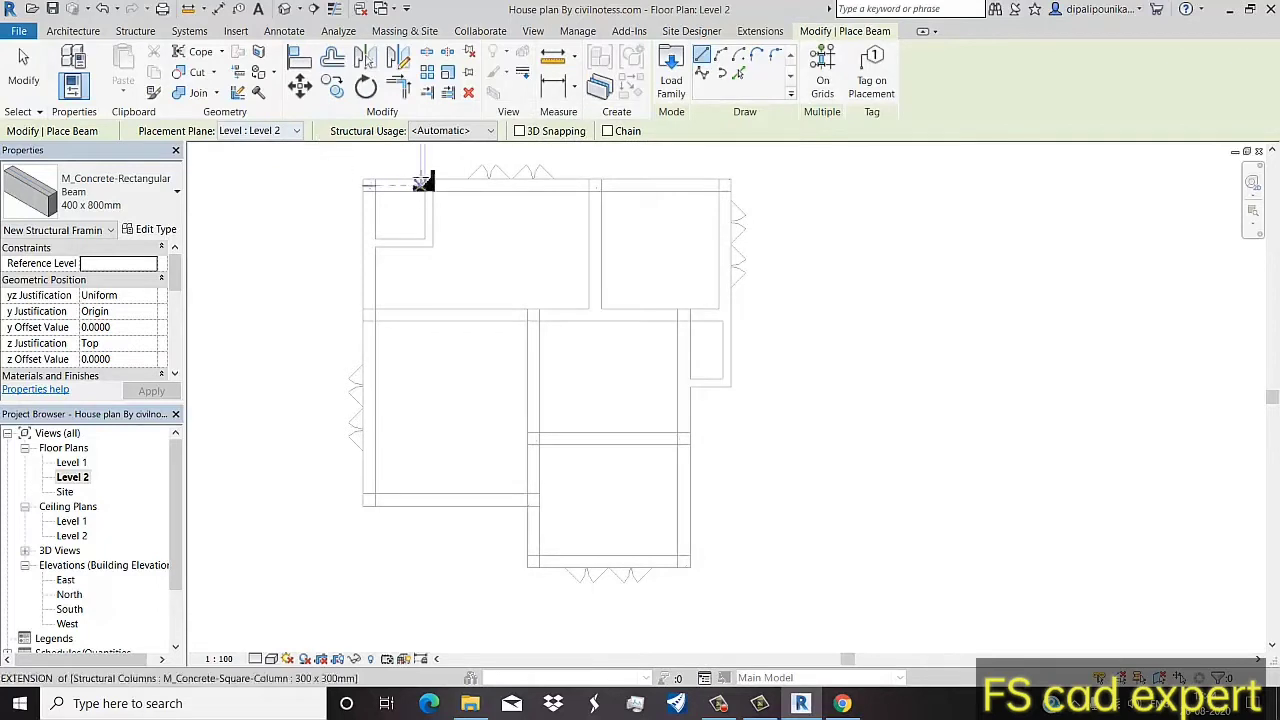
Step: Draw two beams between the columns along the top wall
scroll(420, 177, up, 2)
scroll(400, 166, up, 2)
scroll(354, 200, up, 2)
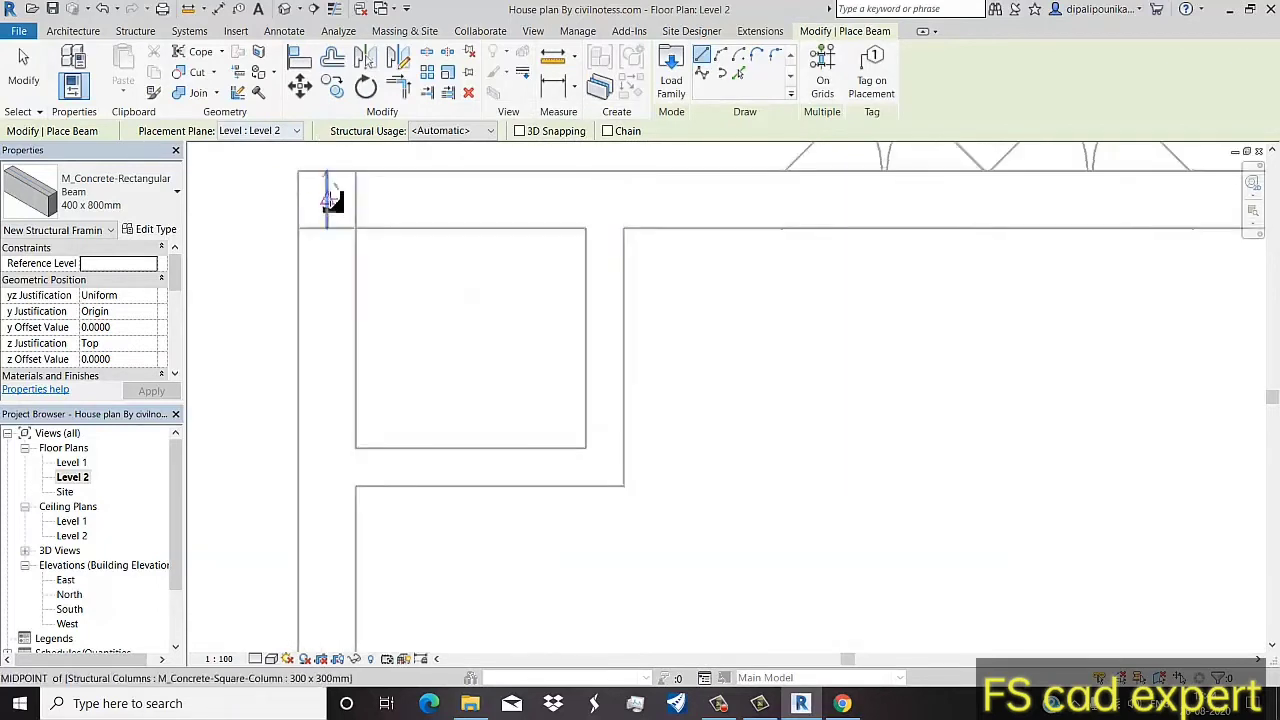
click(330, 200)
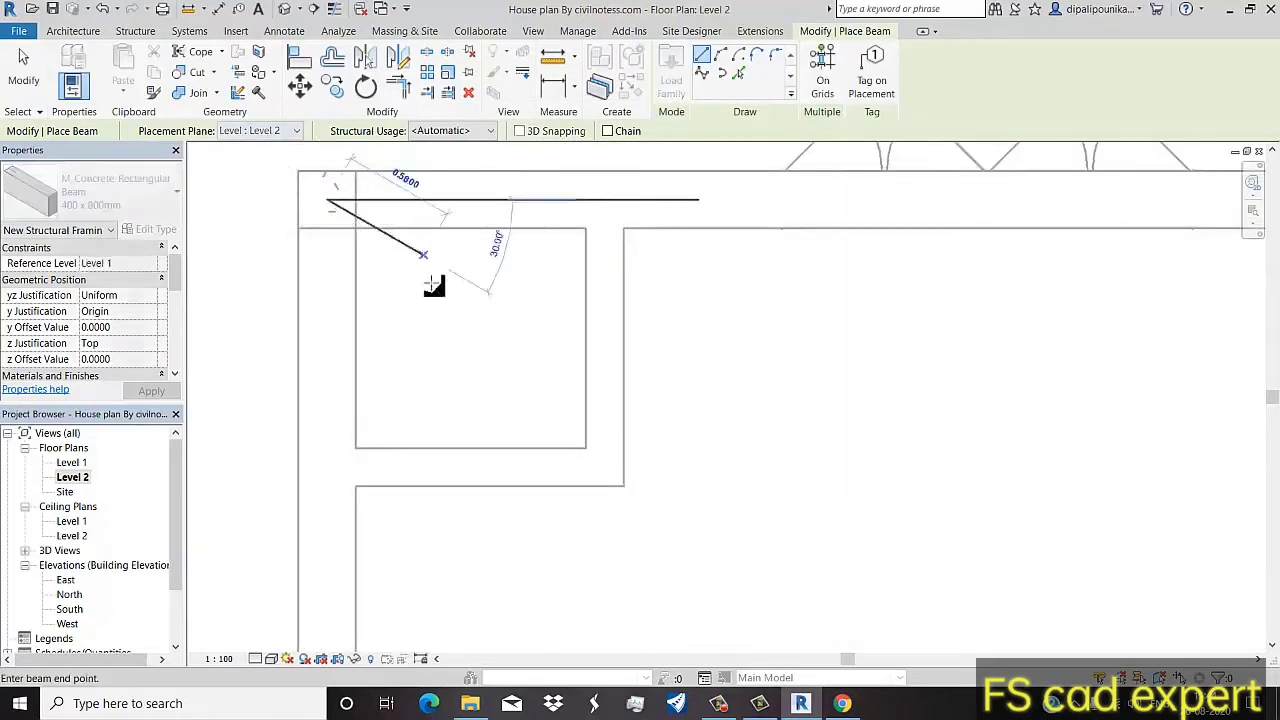
scroll(500, 300, down, 3)
scroll(885, 230, up, 2)
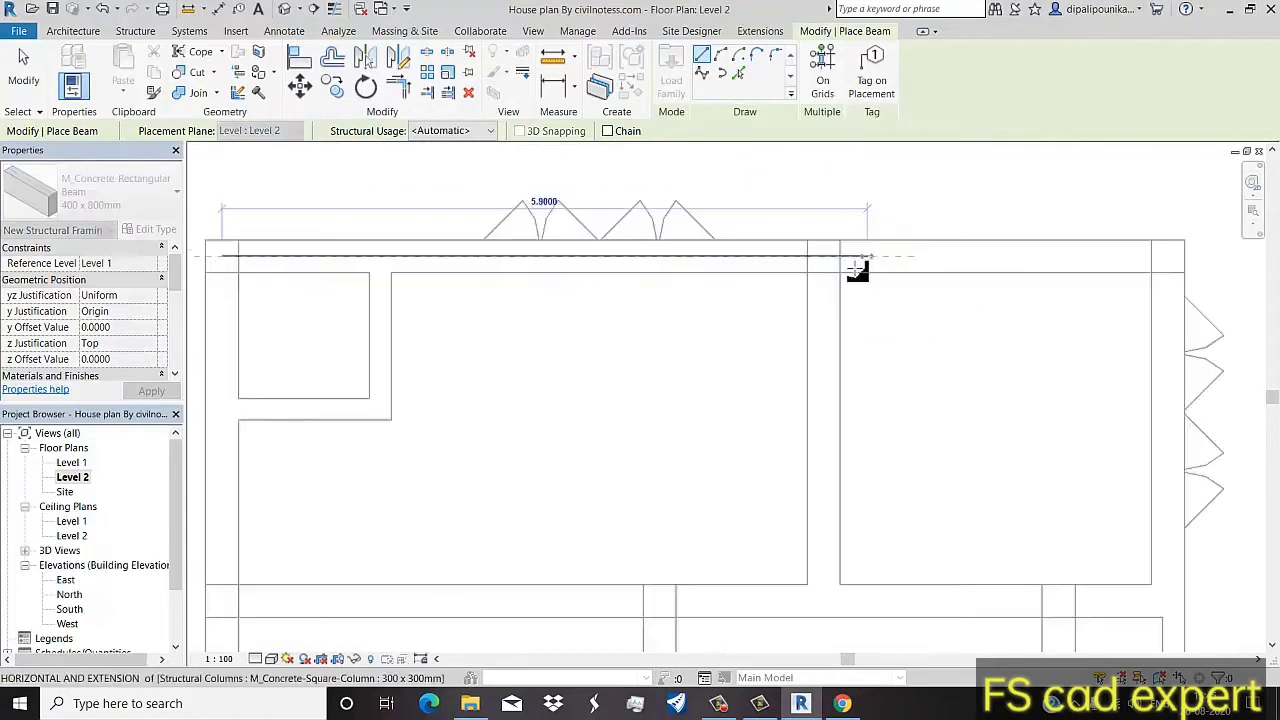
click(1040, 300)
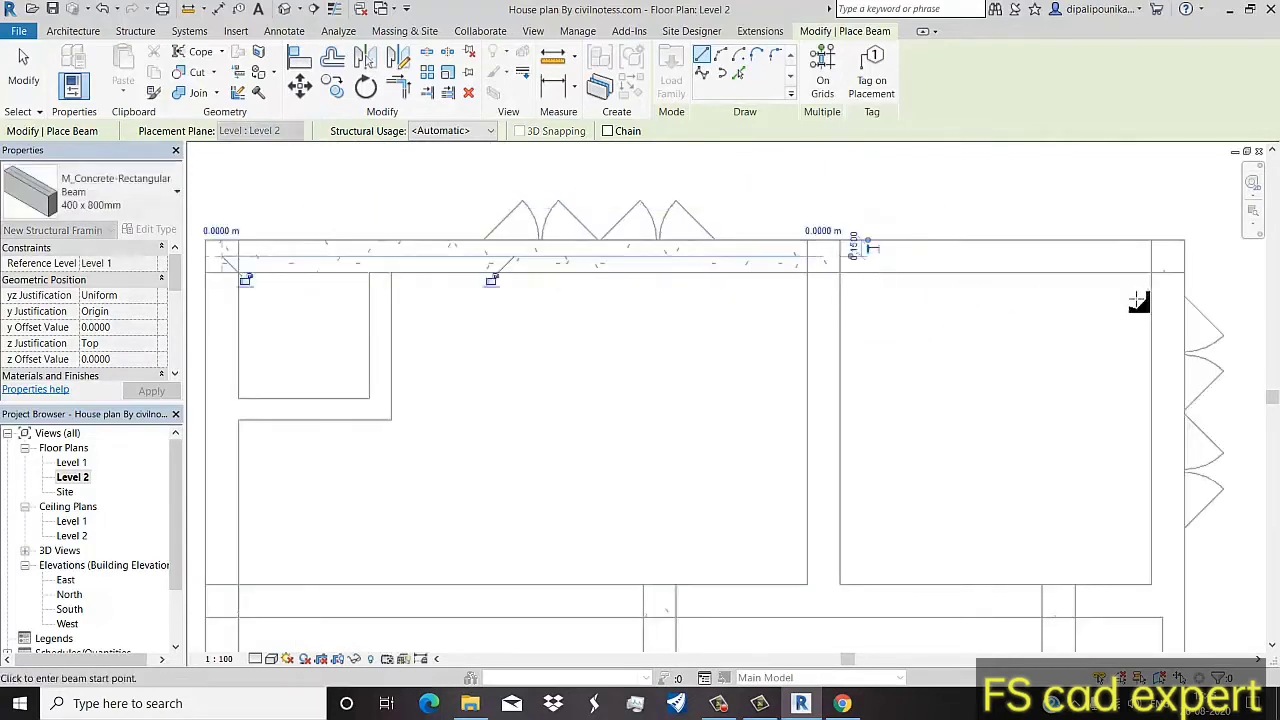
click(828, 257)
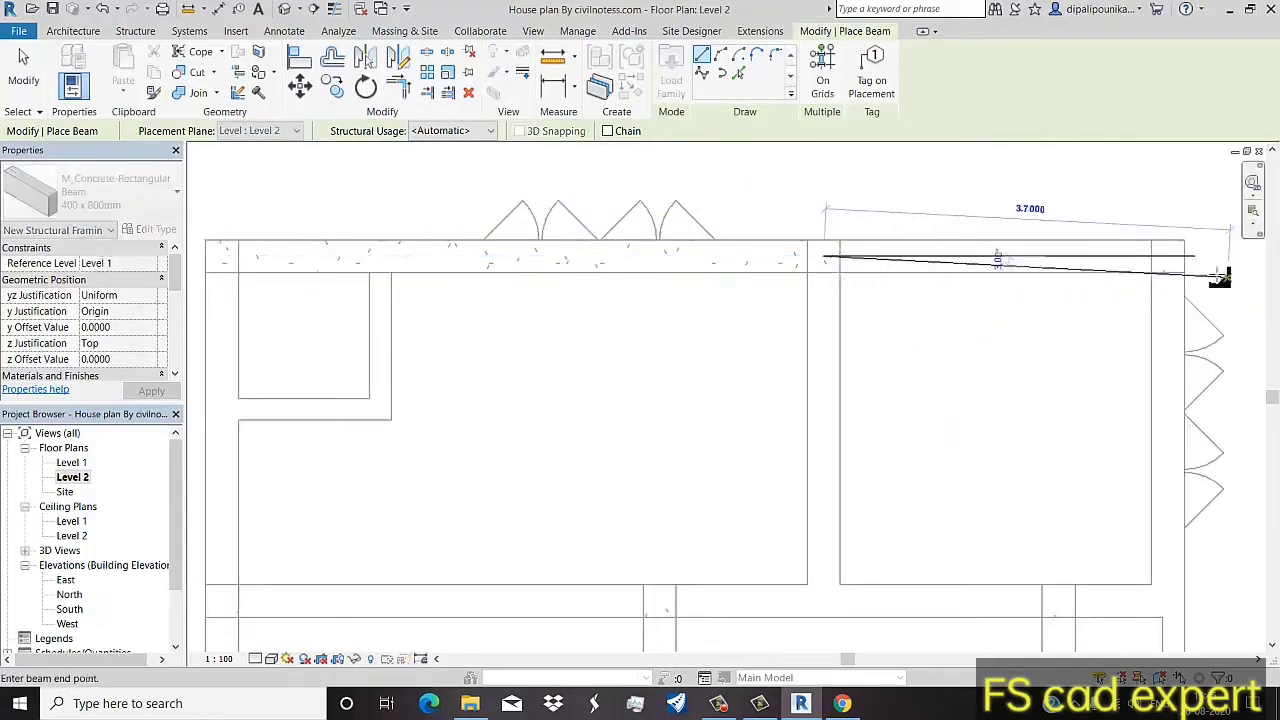
click(1170, 257)
Step: Draw a beam down the right side and beams along the middle wall
middle_drag(1087, 400, 923, 343)
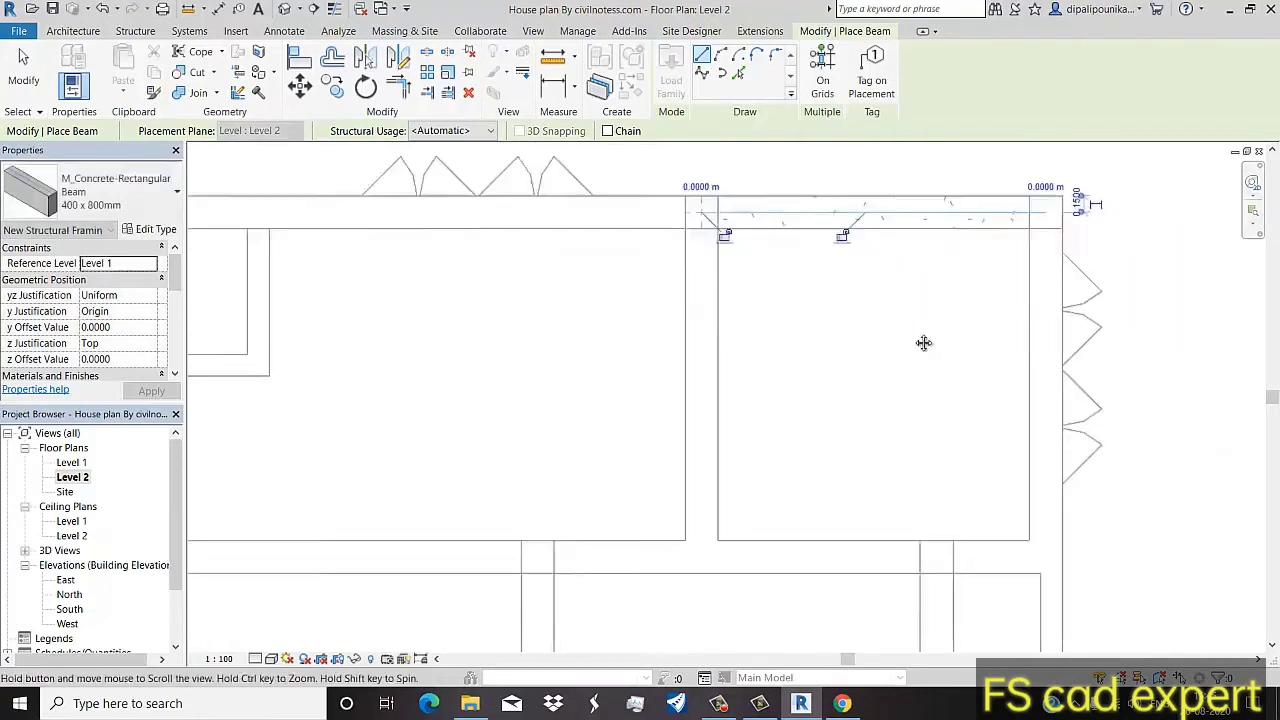
click(1022, 192)
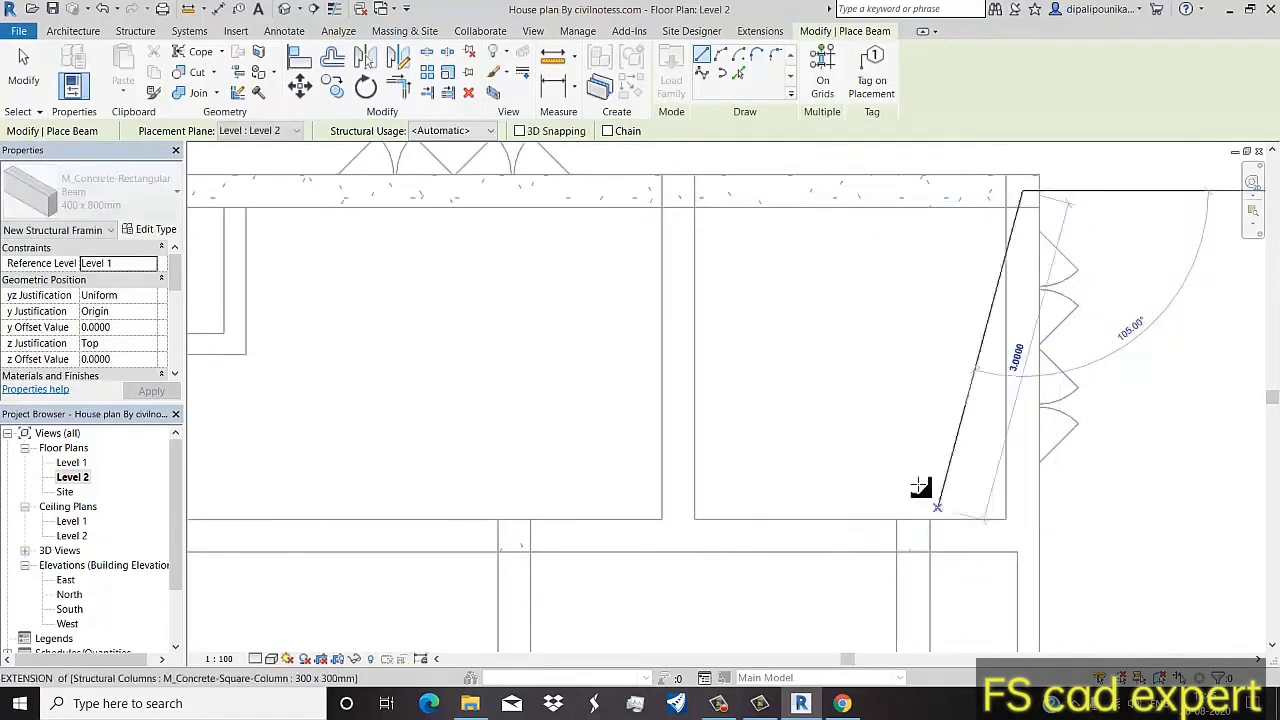
middle_drag(923, 494, 880, 357)
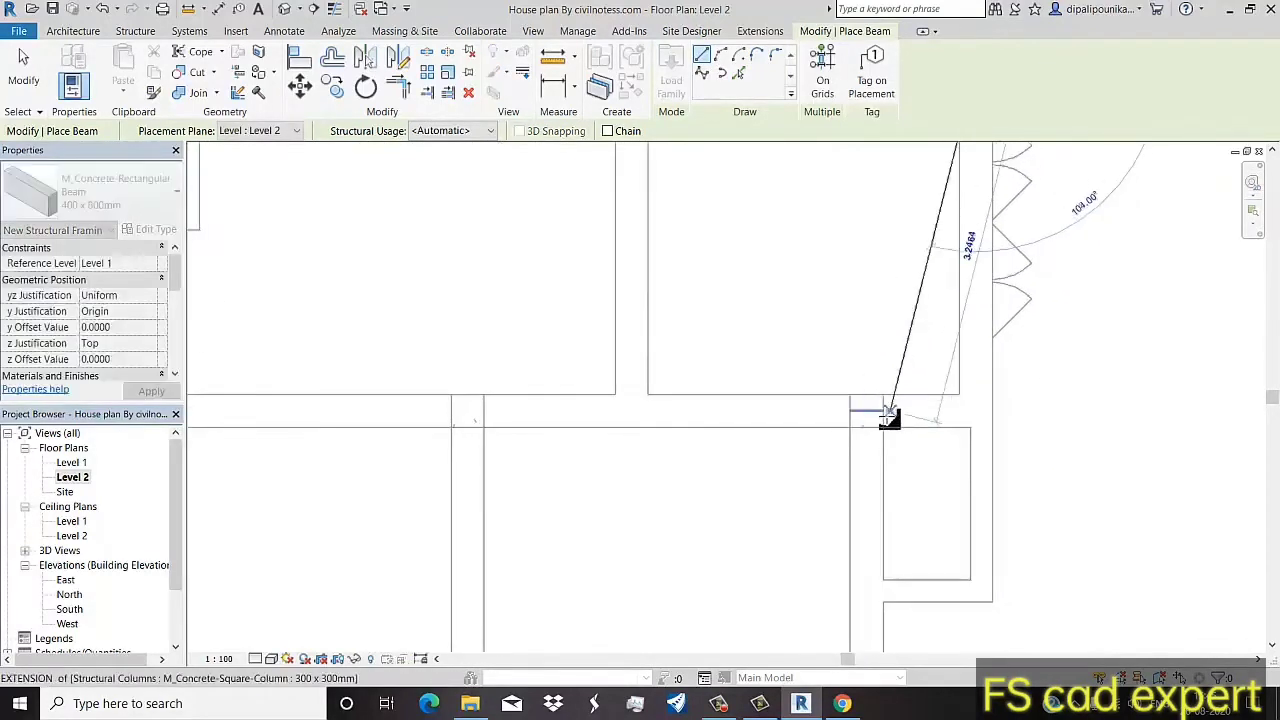
click(976, 414)
click(975, 411)
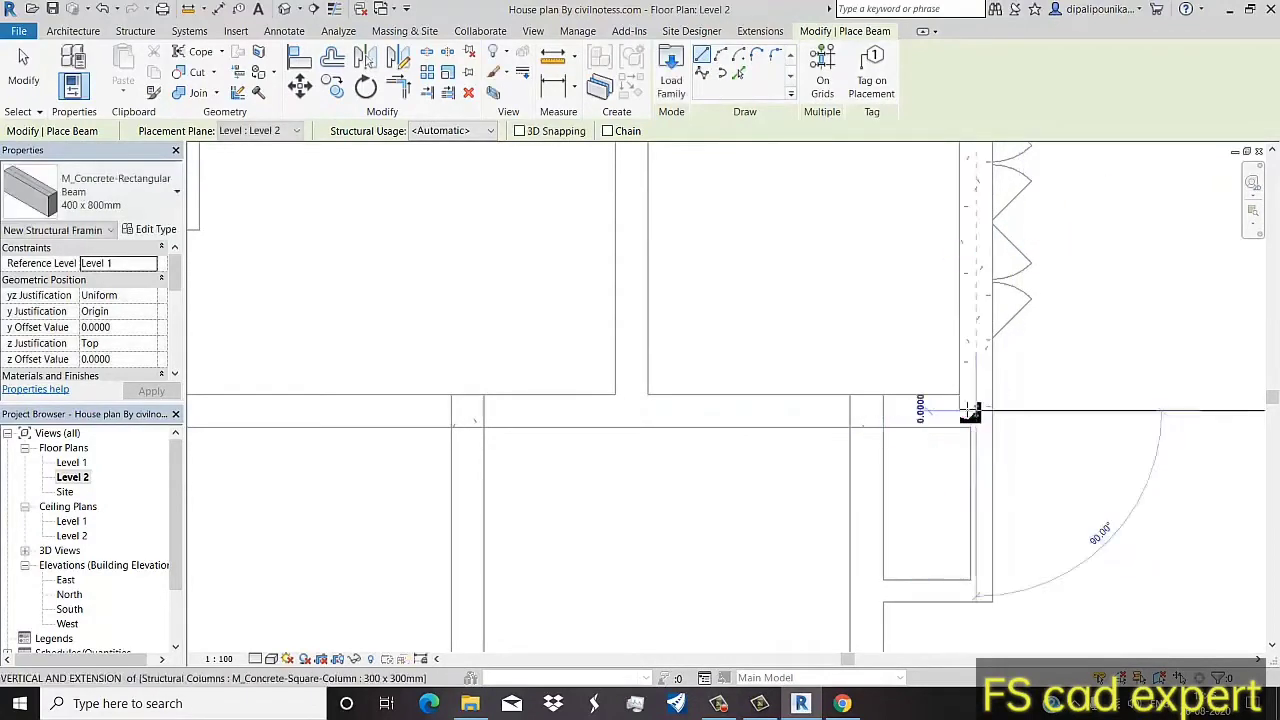
click(866, 411)
click(866, 411)
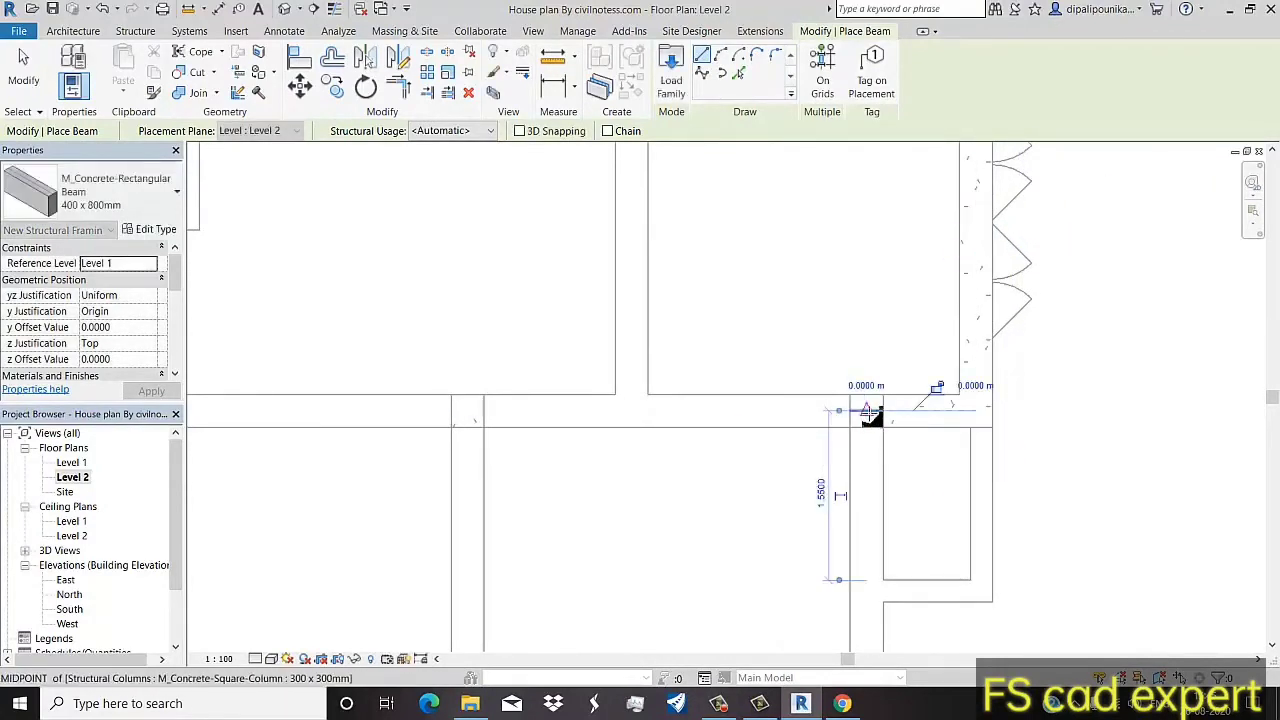
click(443, 413)
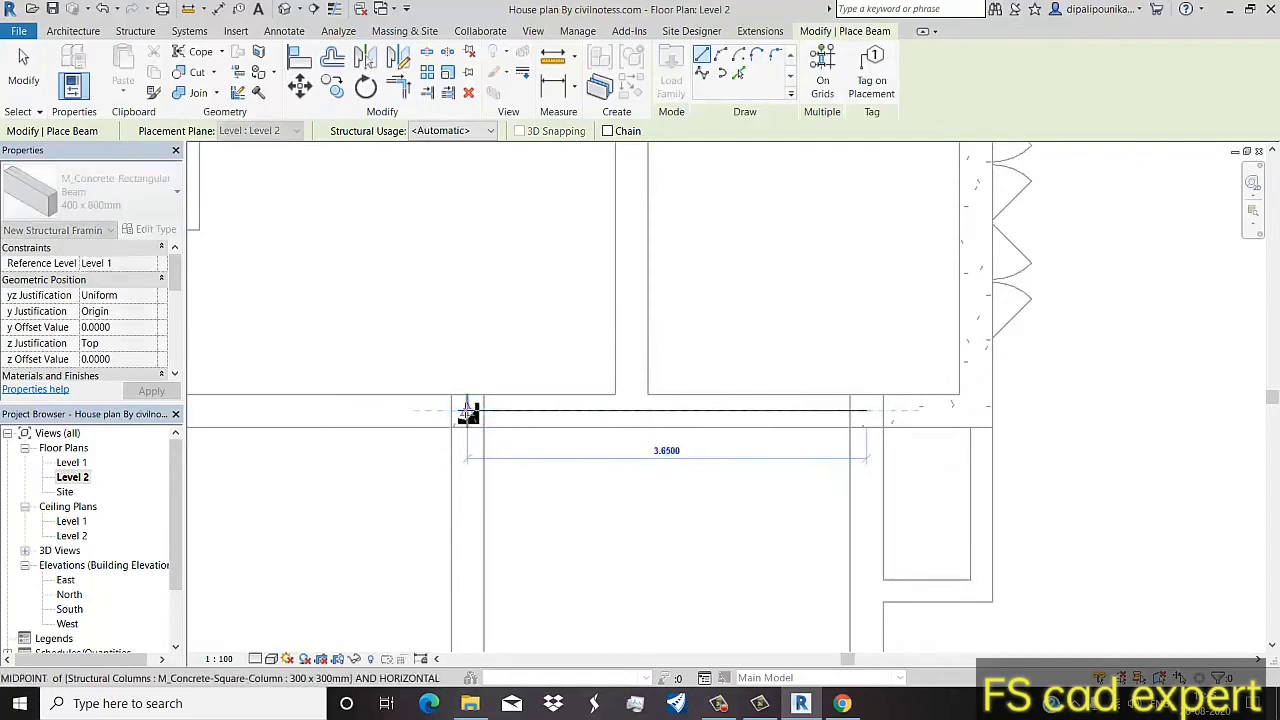
Step: Add a vertical beam from the top-wall column down to the middle wall
scroll(557, 491, down, 2)
middle_drag(480, 371, 500, 443)
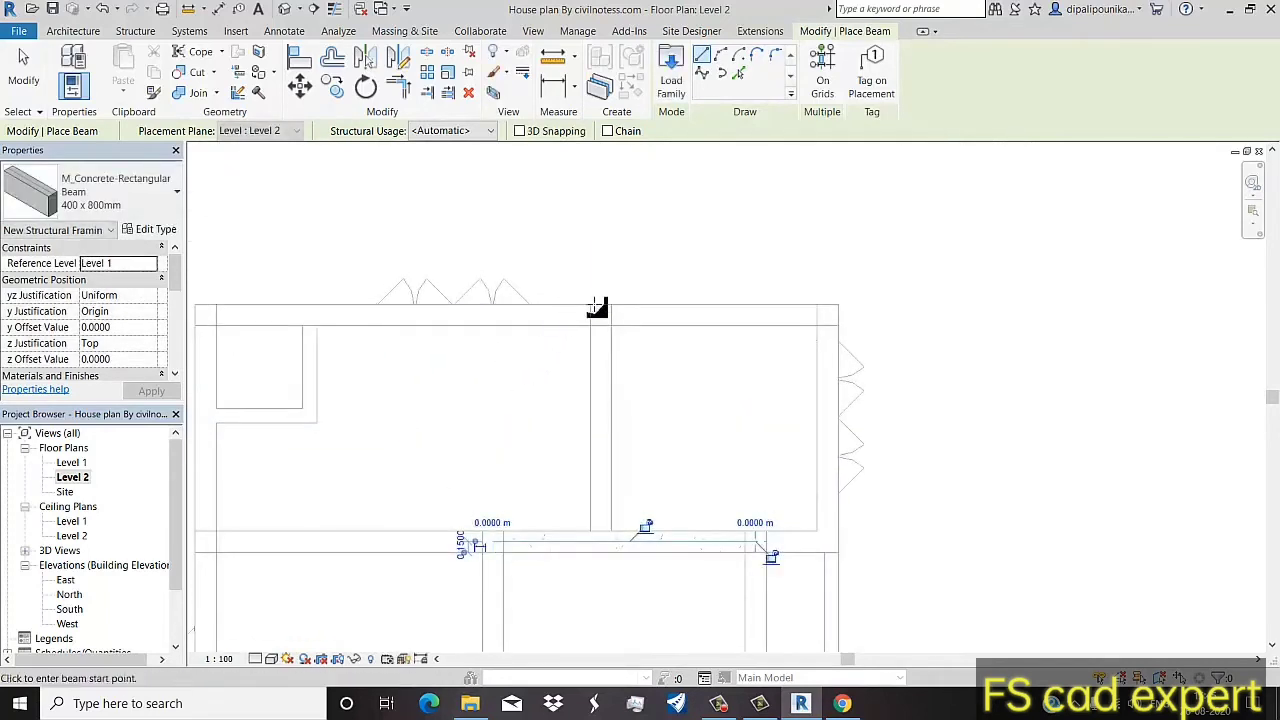
scroll(601, 327, up, 1)
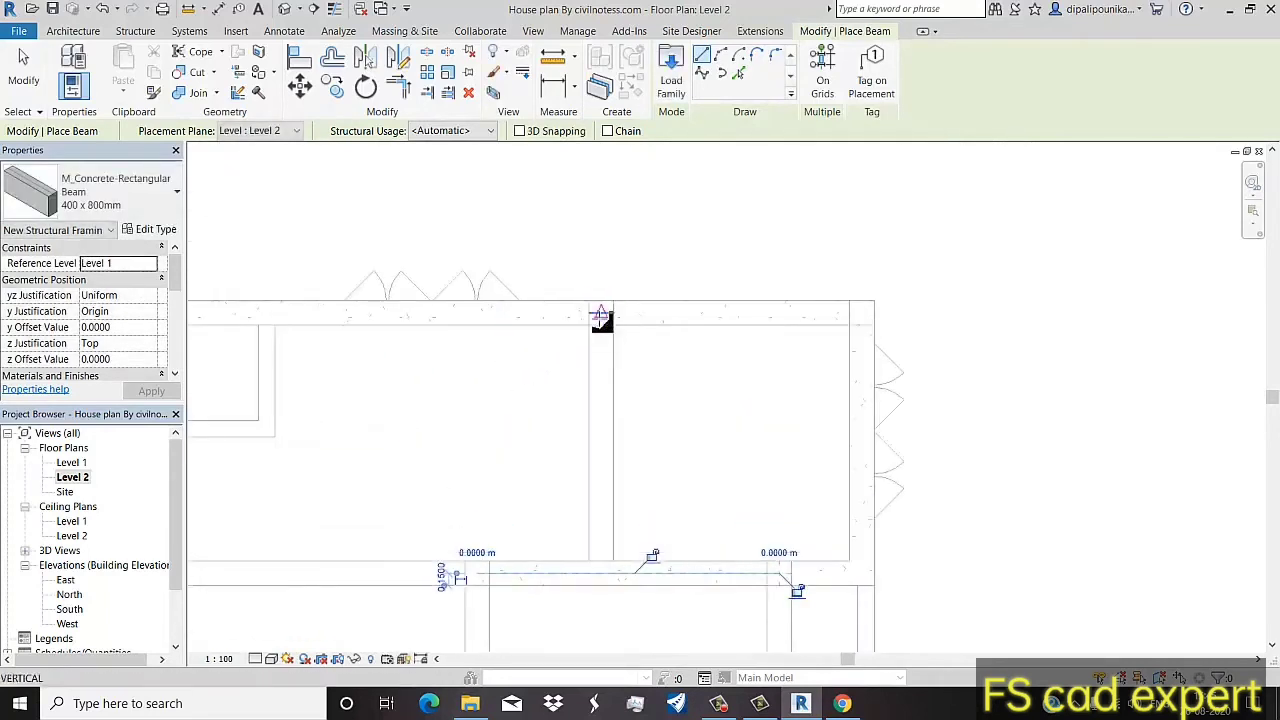
click(601, 317)
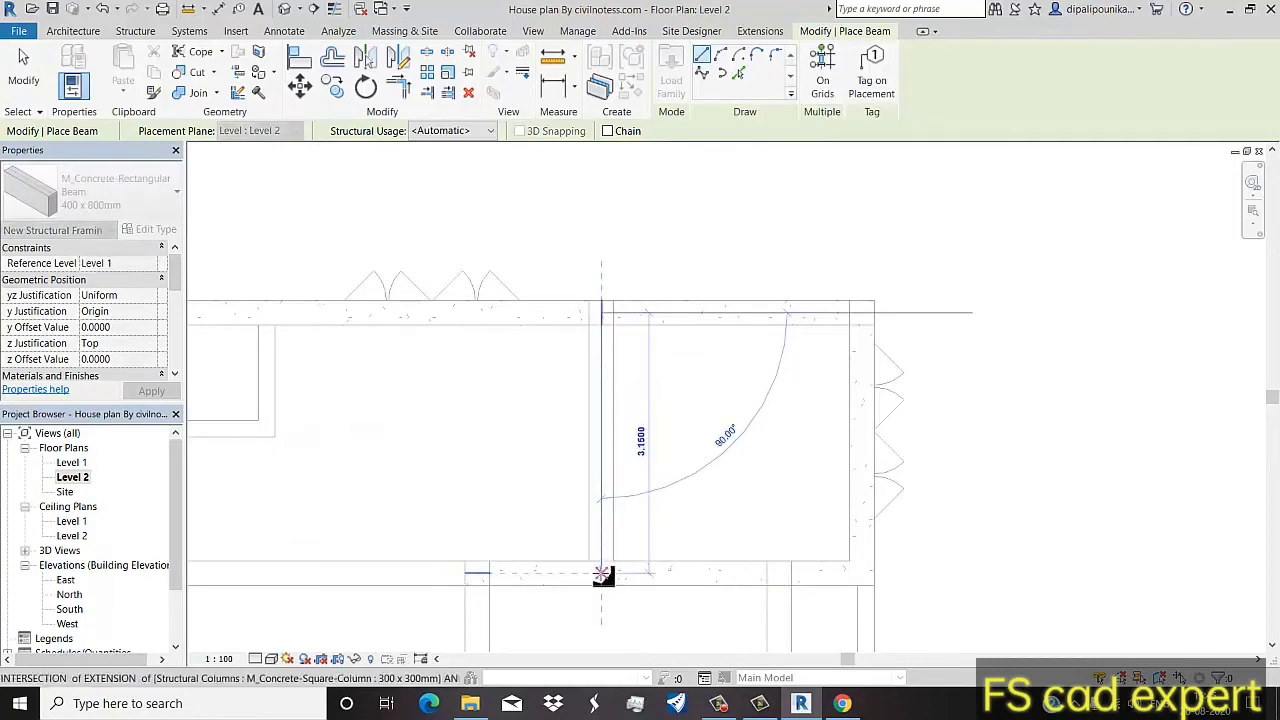
click(601, 575)
scroll(500, 529, down, 2)
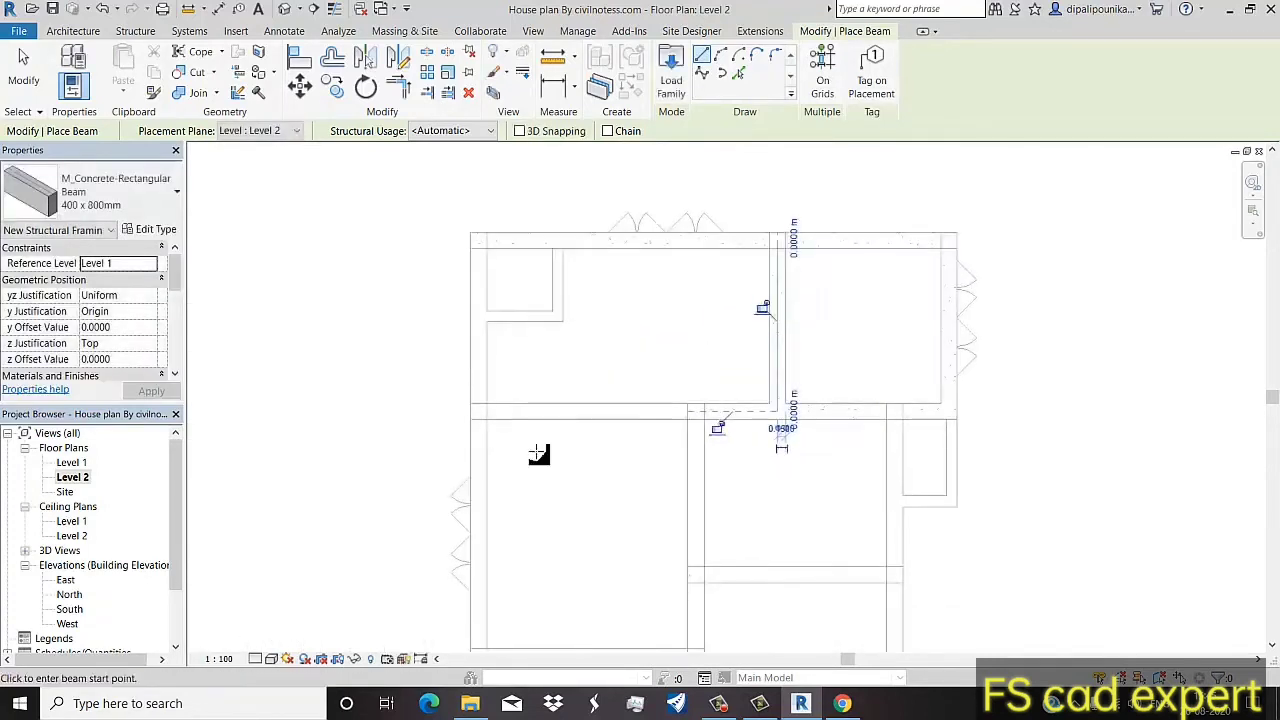
Step: Draw a 400 x 800 mm beam between the left and right Level 2 column midpoints
scroll(480, 414, up, 2)
scroll(463, 400, up, 1)
scroll(475, 413, up, 1)
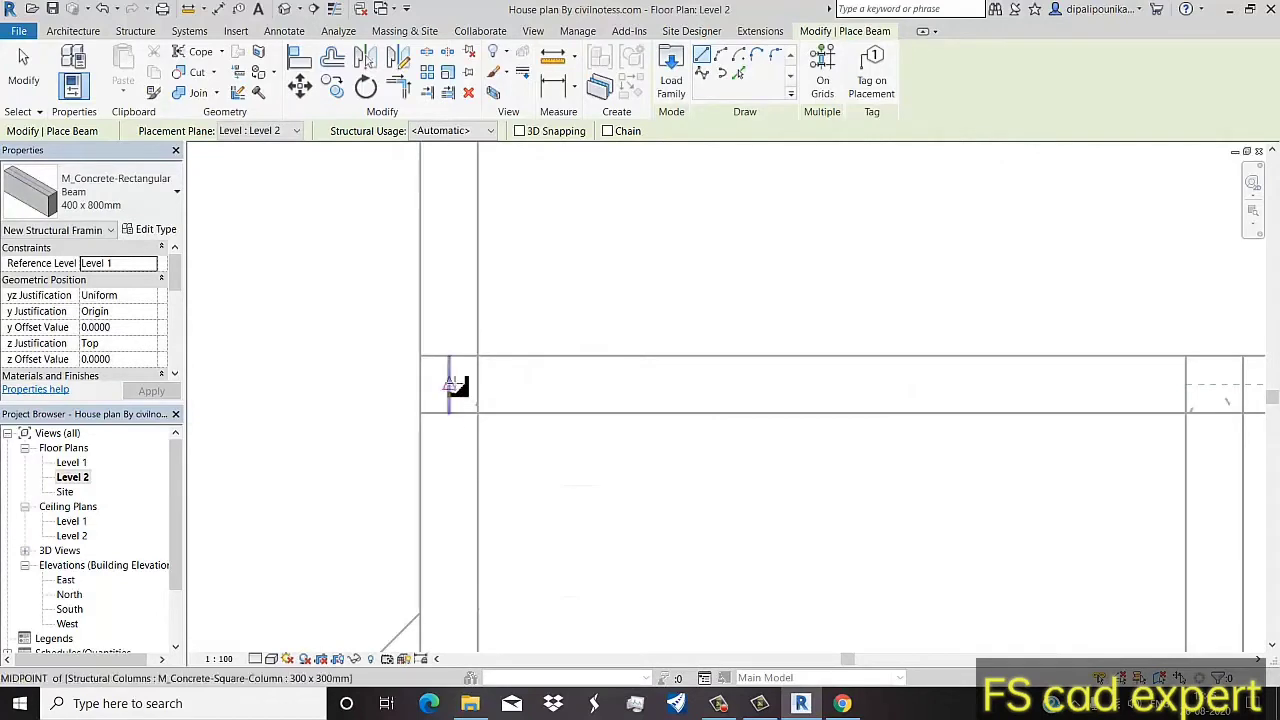
click(455, 386)
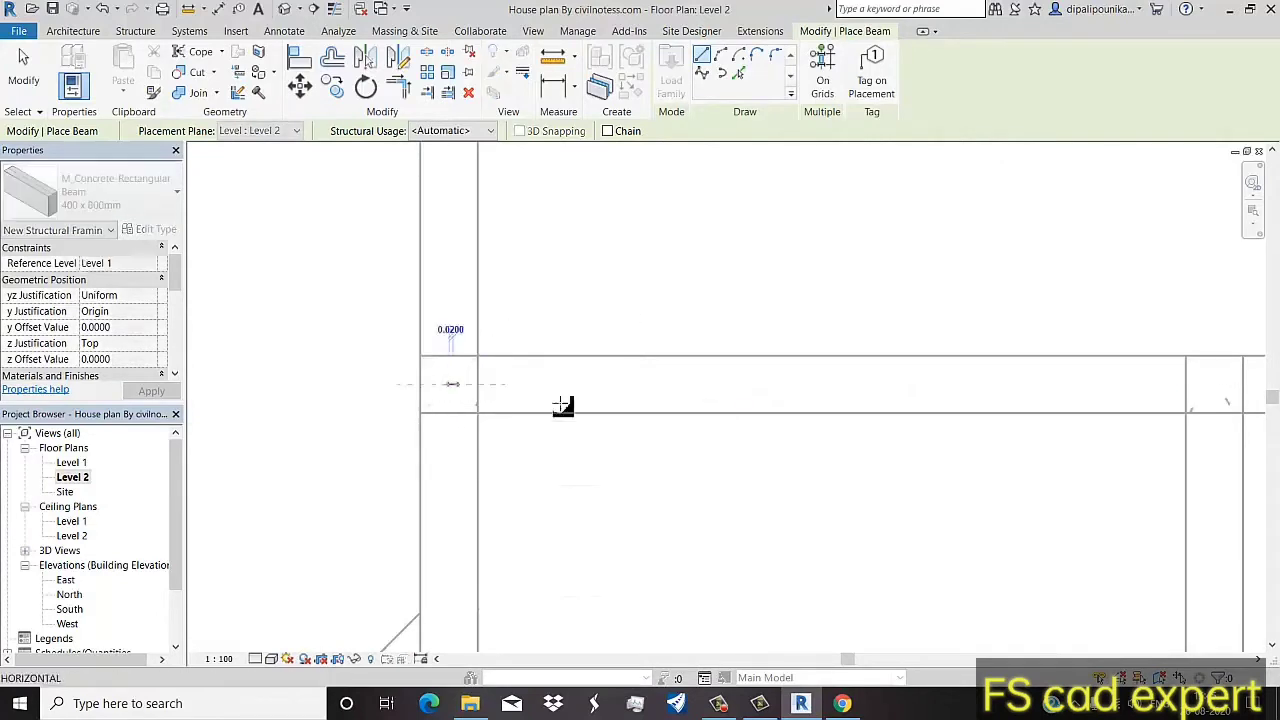
click(1215, 386)
Step: Draw a vertical beam from the top-left corner column down to the lower wall
scroll(886, 494, down, 2)
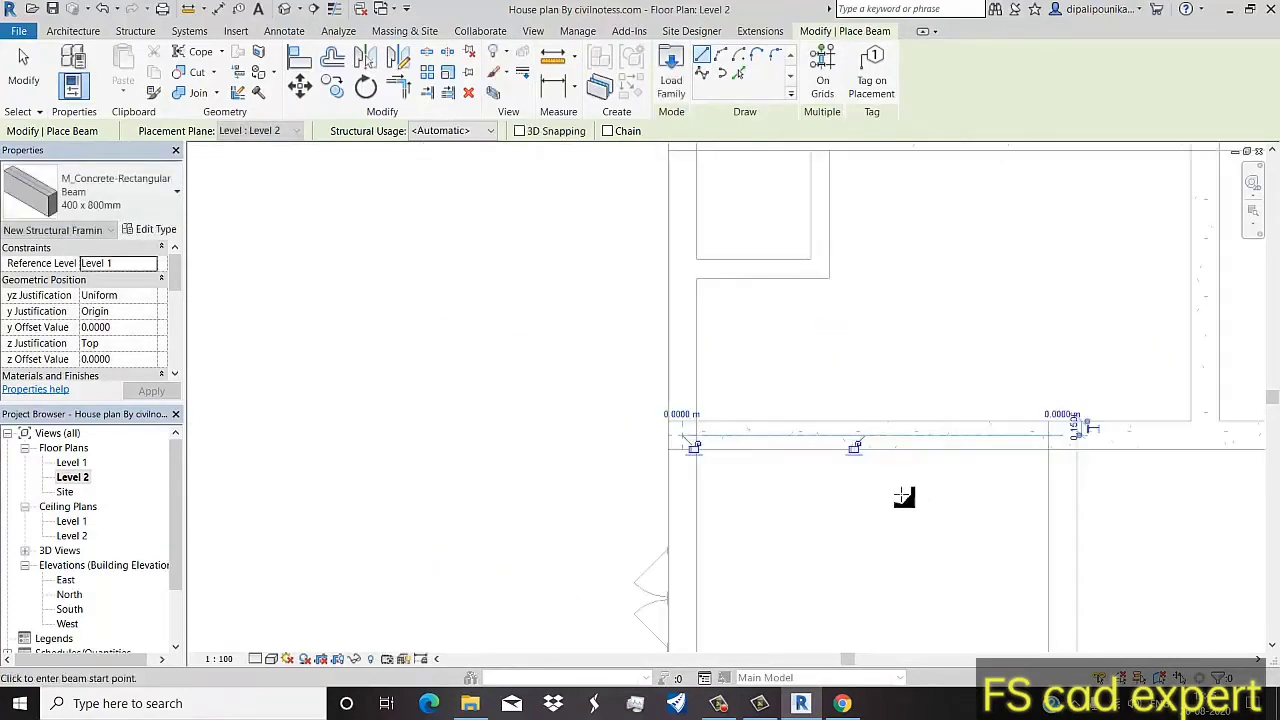
scroll(690, 420, up, 1)
middle_drag(677, 349, 683, 534)
scroll(686, 218, up, 1)
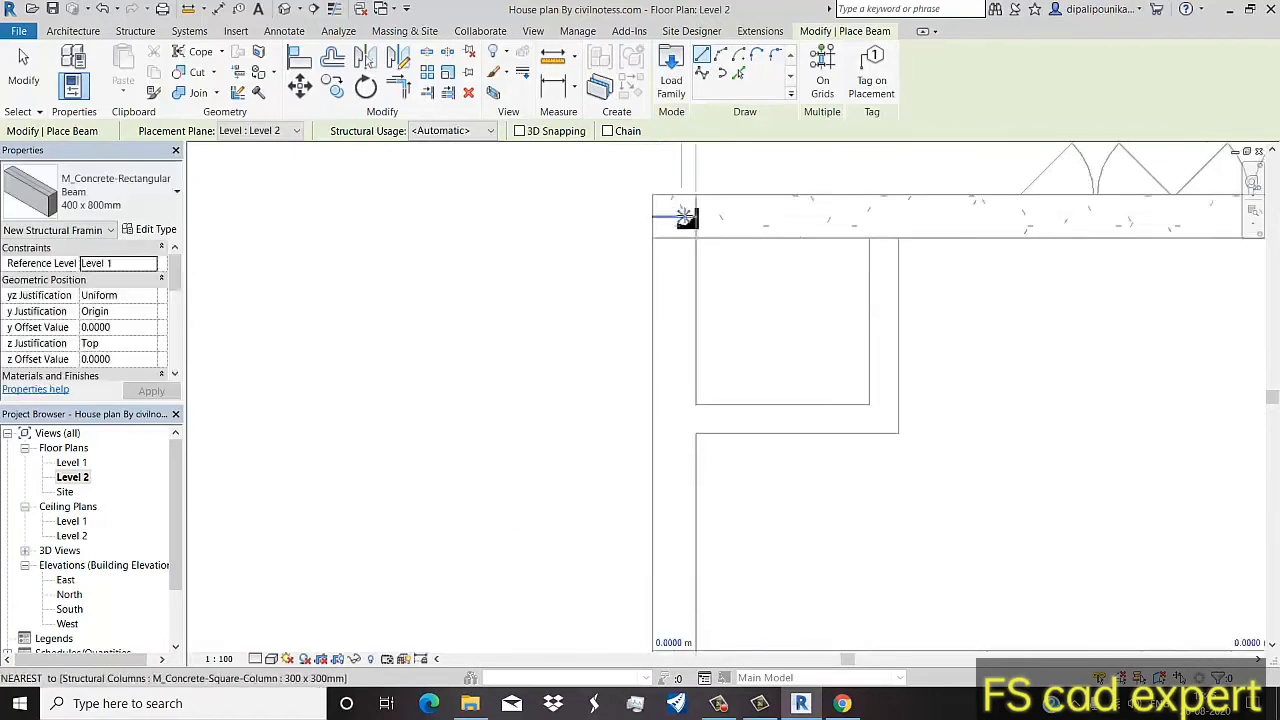
click(679, 219)
middle_drag(663, 600, 656, 414)
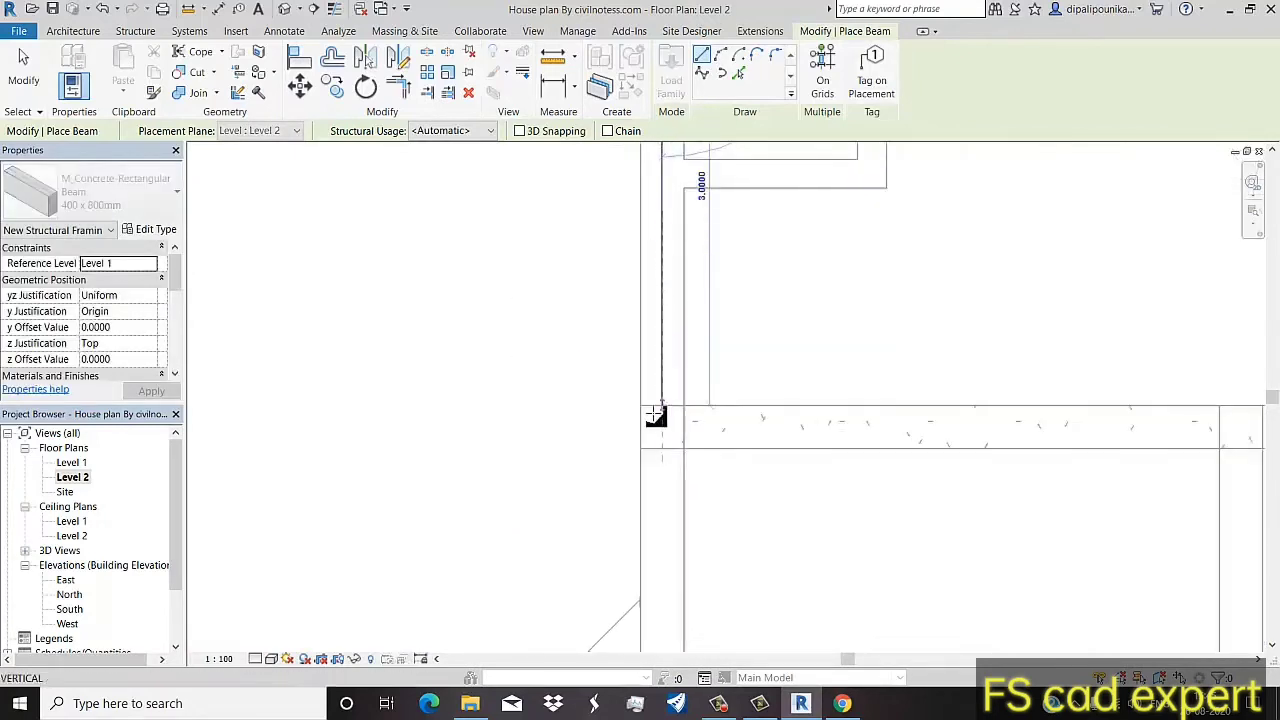
click(664, 429)
Step: Add a vertical beam, a horizontal beam and a short vertical beam linking the next columns
middle_drag(608, 517, 517, 277)
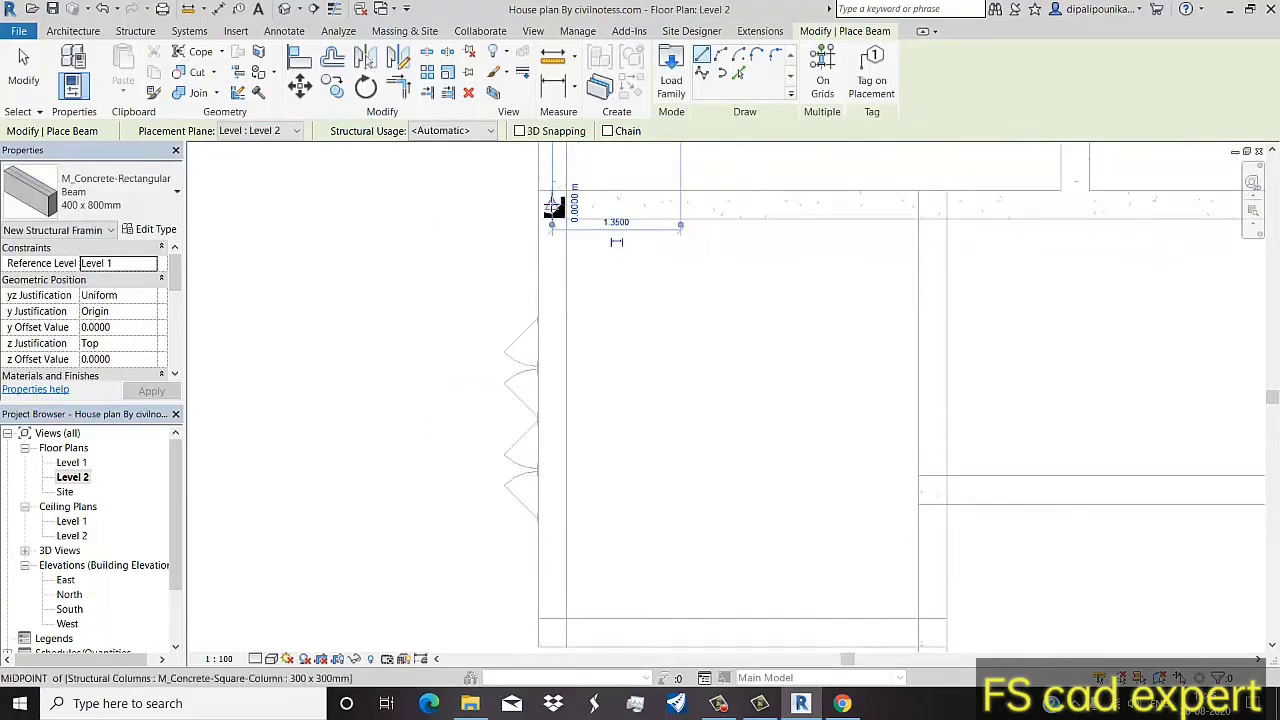
click(553, 207)
middle_drag(637, 443, 586, 357)
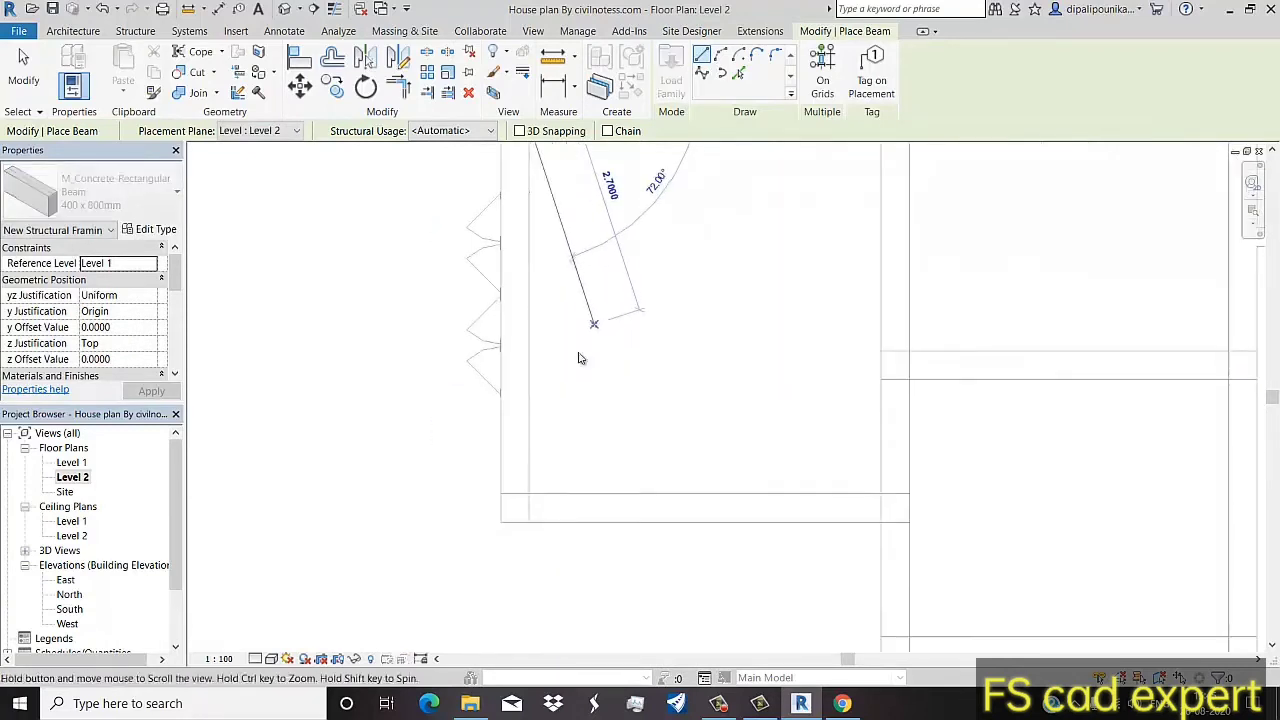
click(515, 508)
click(515, 508)
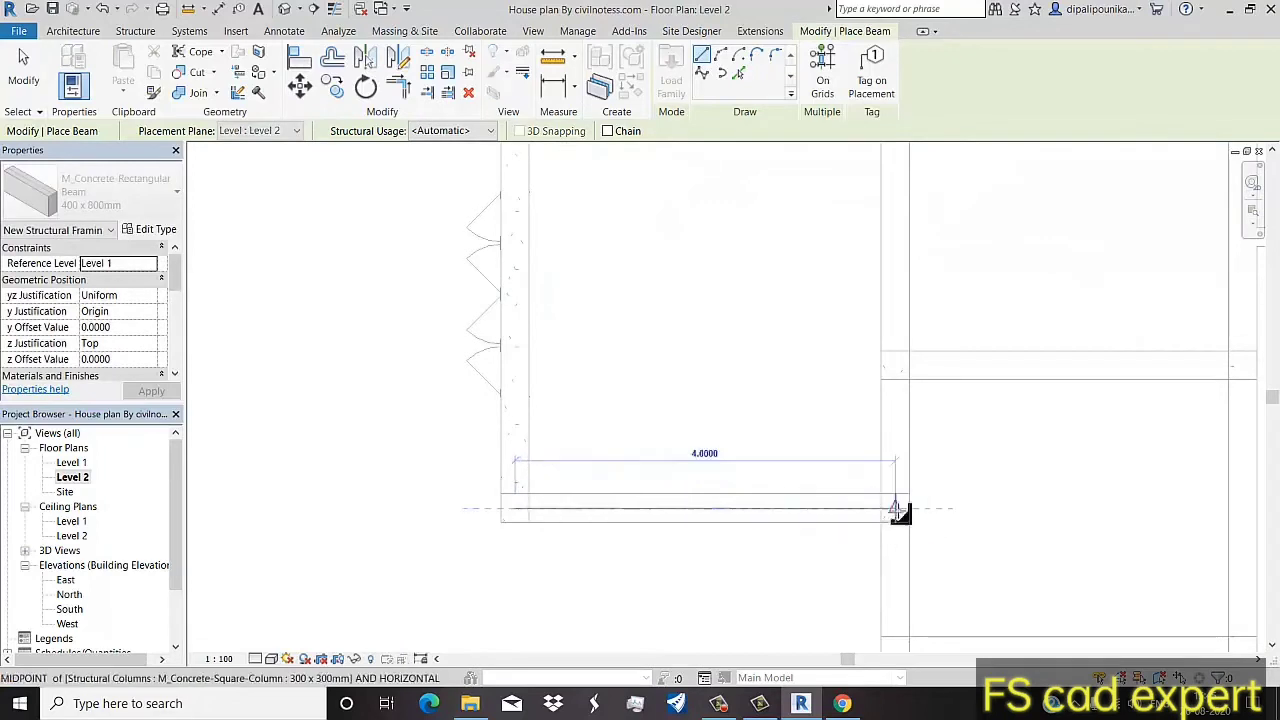
click(898, 510)
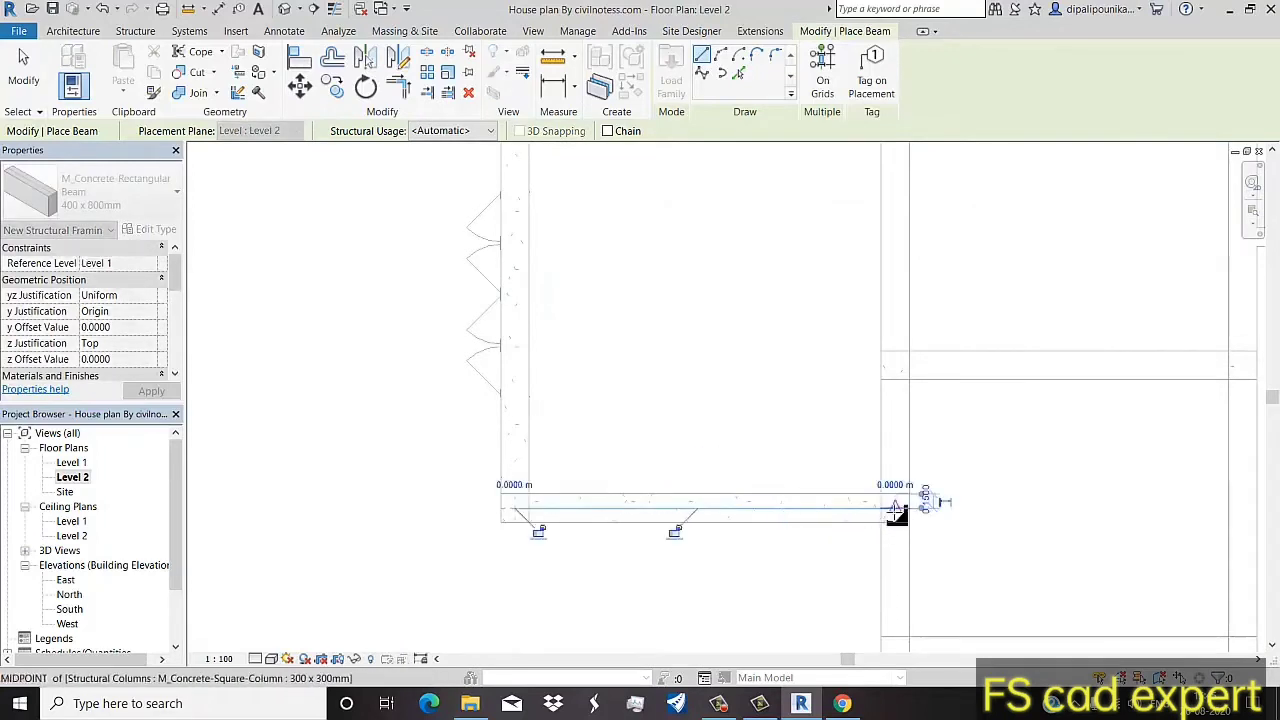
click(895, 370)
Step: Draw beams between the middle columns: two vertical and one horizontal
middle_drag(794, 417, 709, 551)
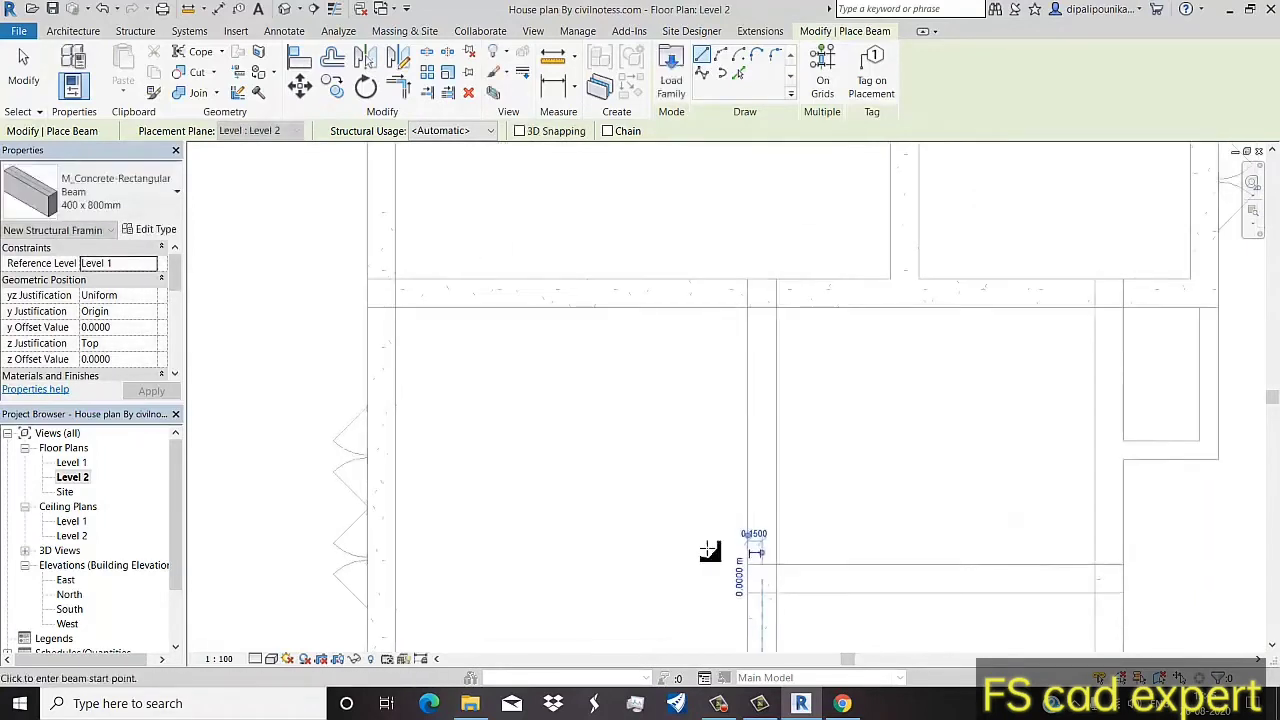
click(763, 579)
click(764, 287)
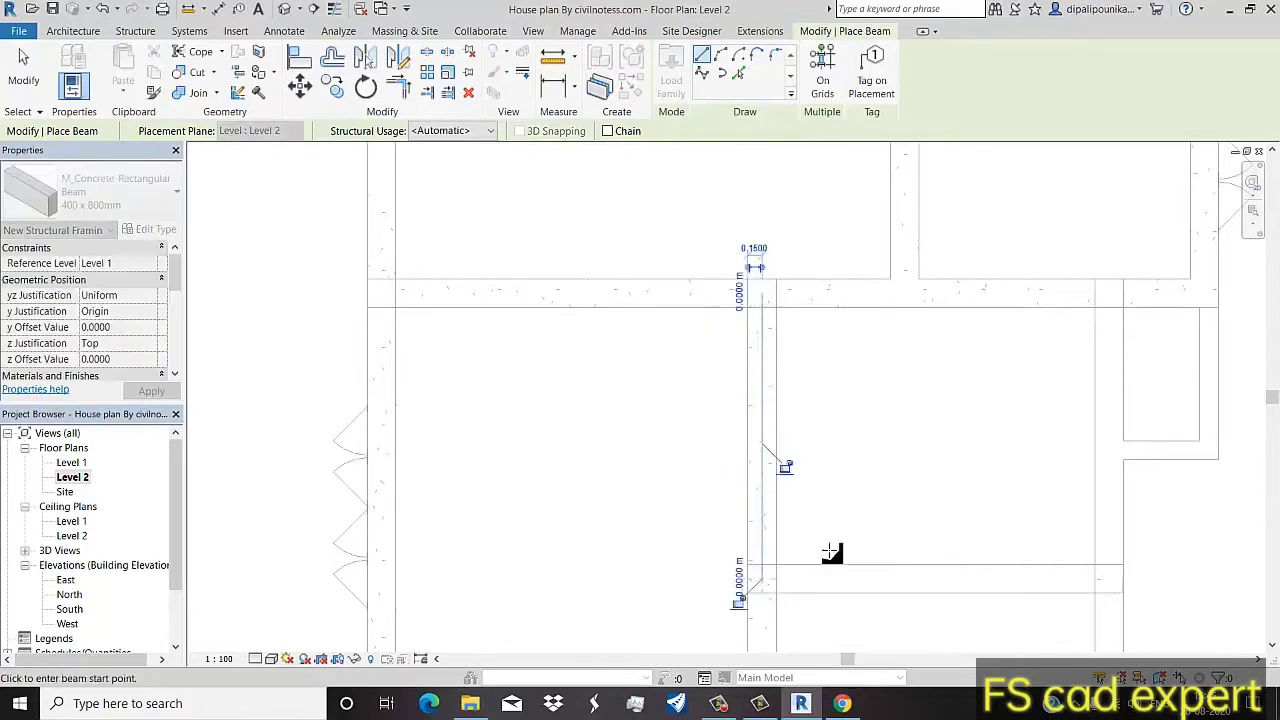
mouse_move(831, 553)
middle_down()
mouse_move(771, 449)
mouse_move(723, 440)
middle_up()
click(688, 437)
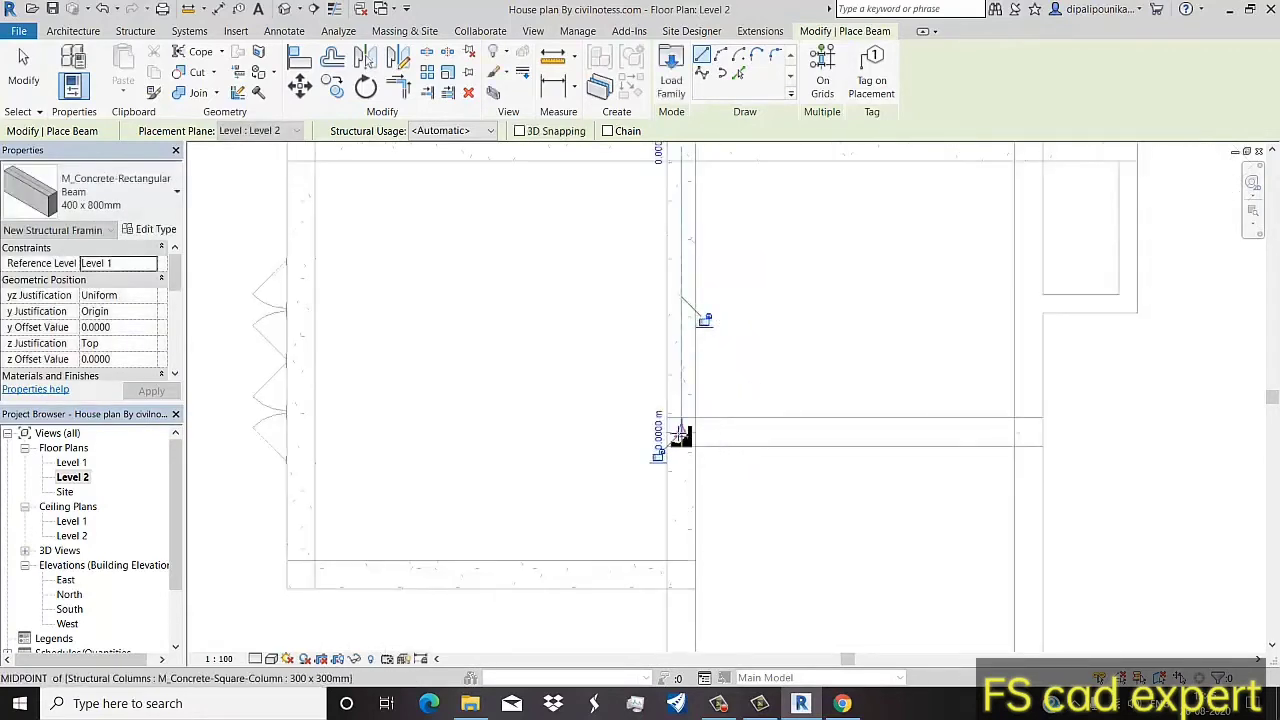
click(1035, 435)
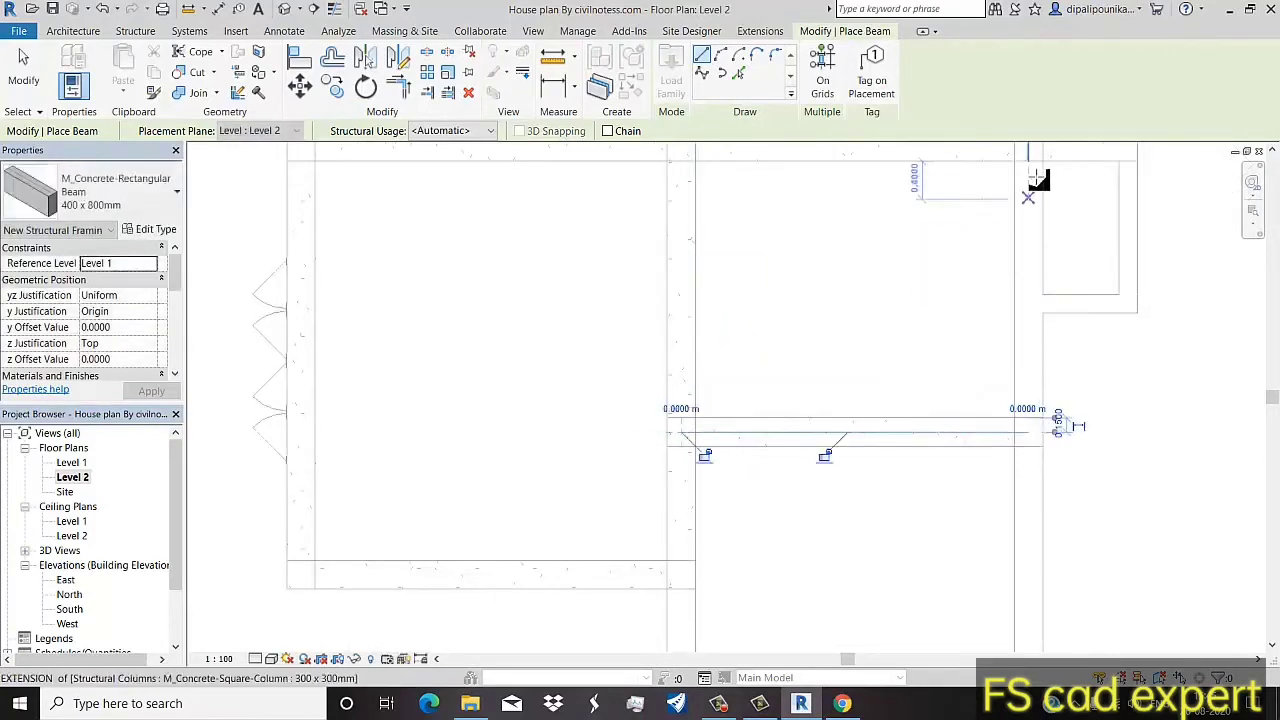
click(1032, 150)
click(1030, 432)
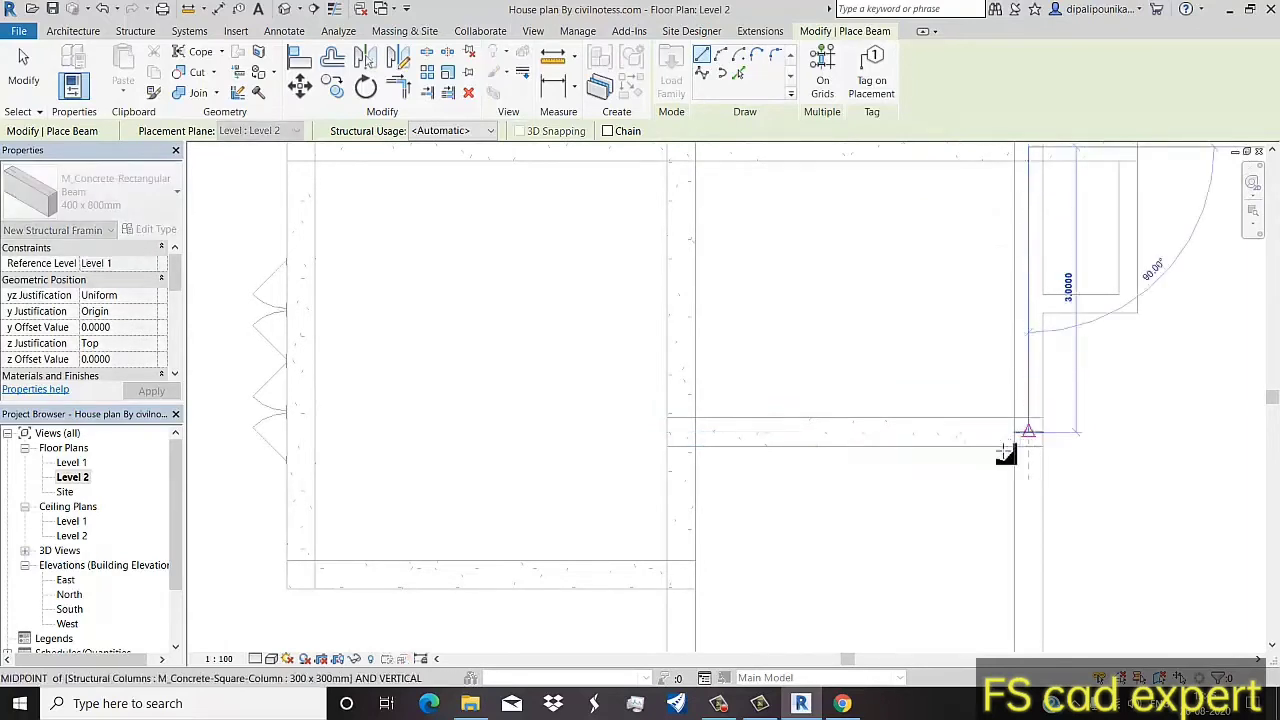
Step: Finish the lower-right Level 2 beams between the remaining columns
mouse_move(1009, 449)
middle_down()
mouse_move(923, 351)
mouse_move(686, 314)
middle_up()
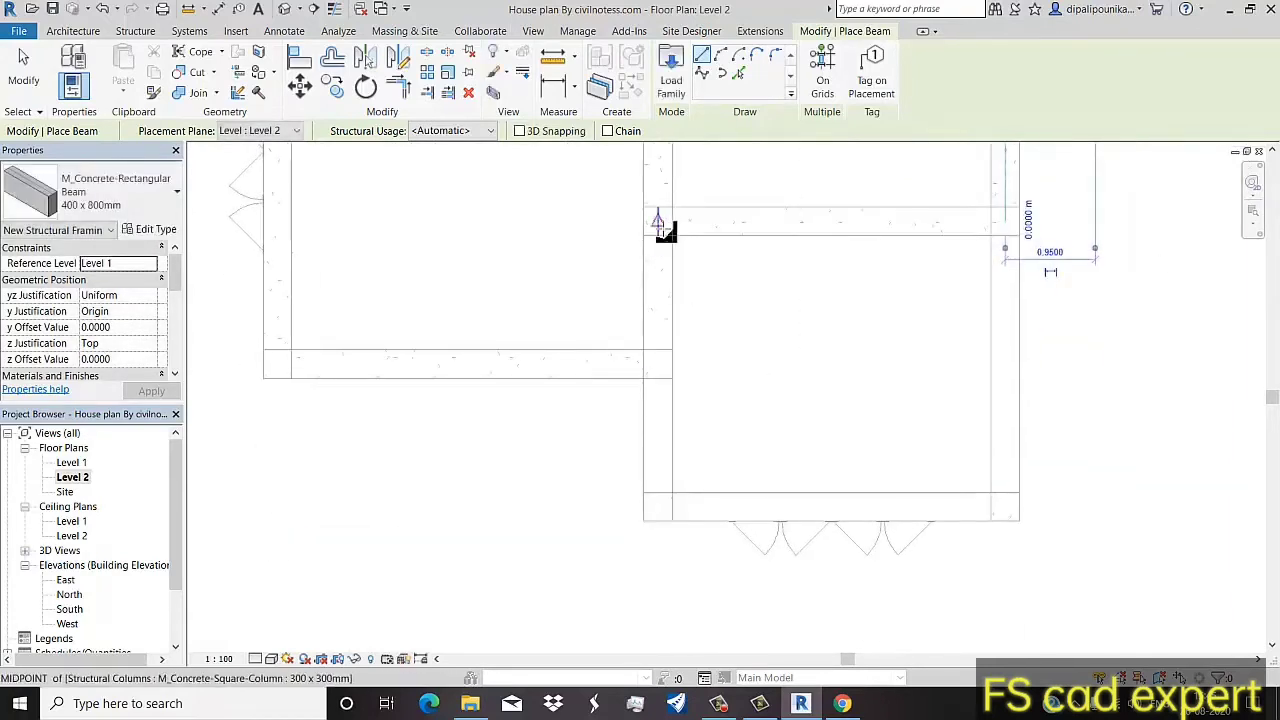
click(660, 370)
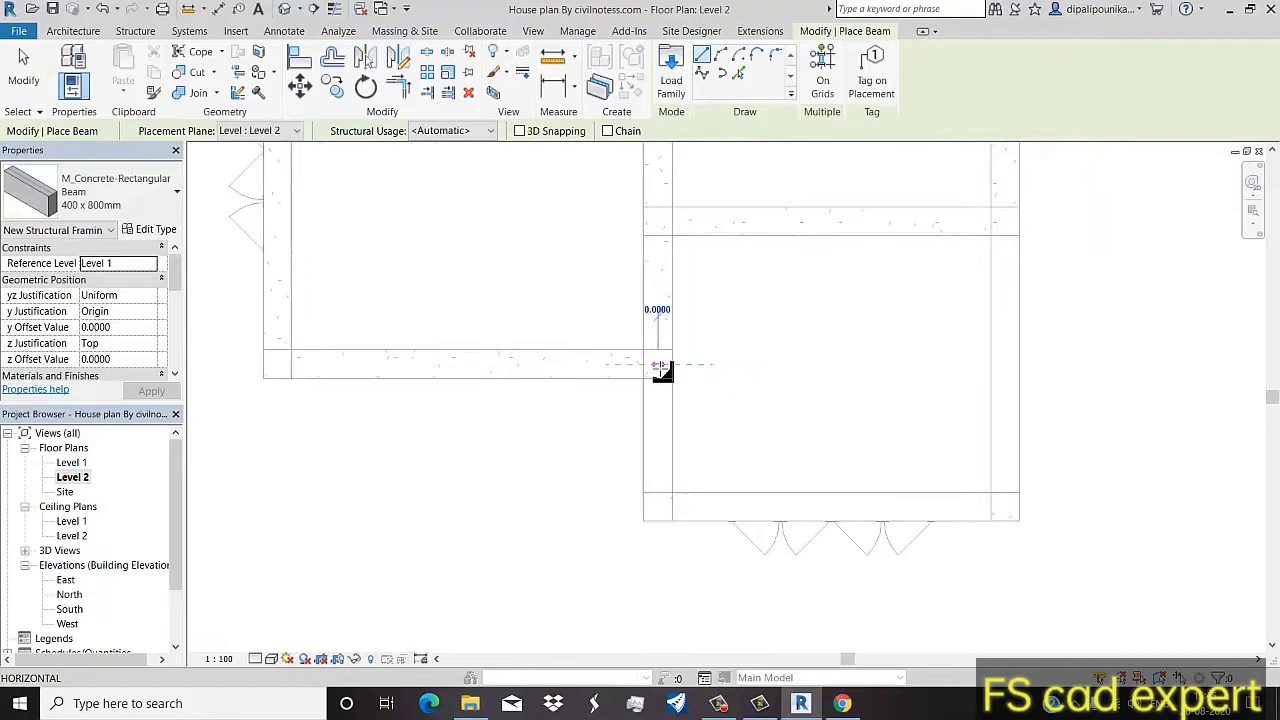
click(665, 520)
click(662, 510)
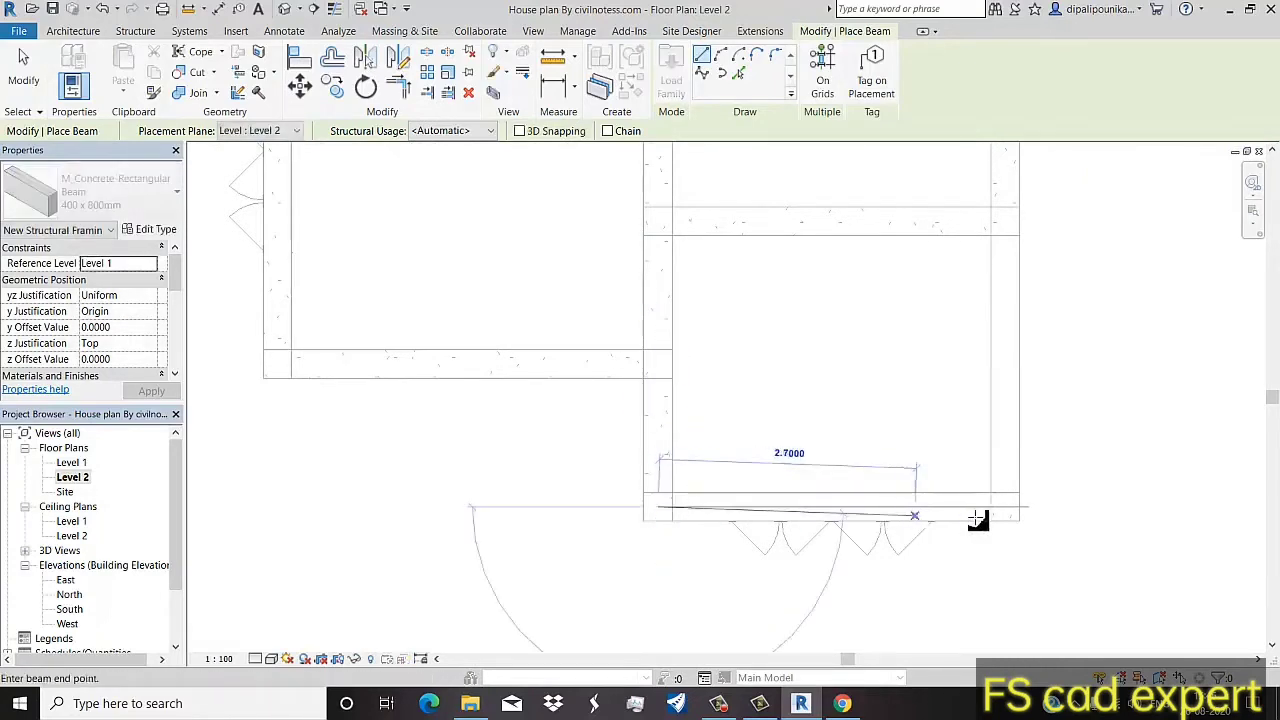
click(1007, 507)
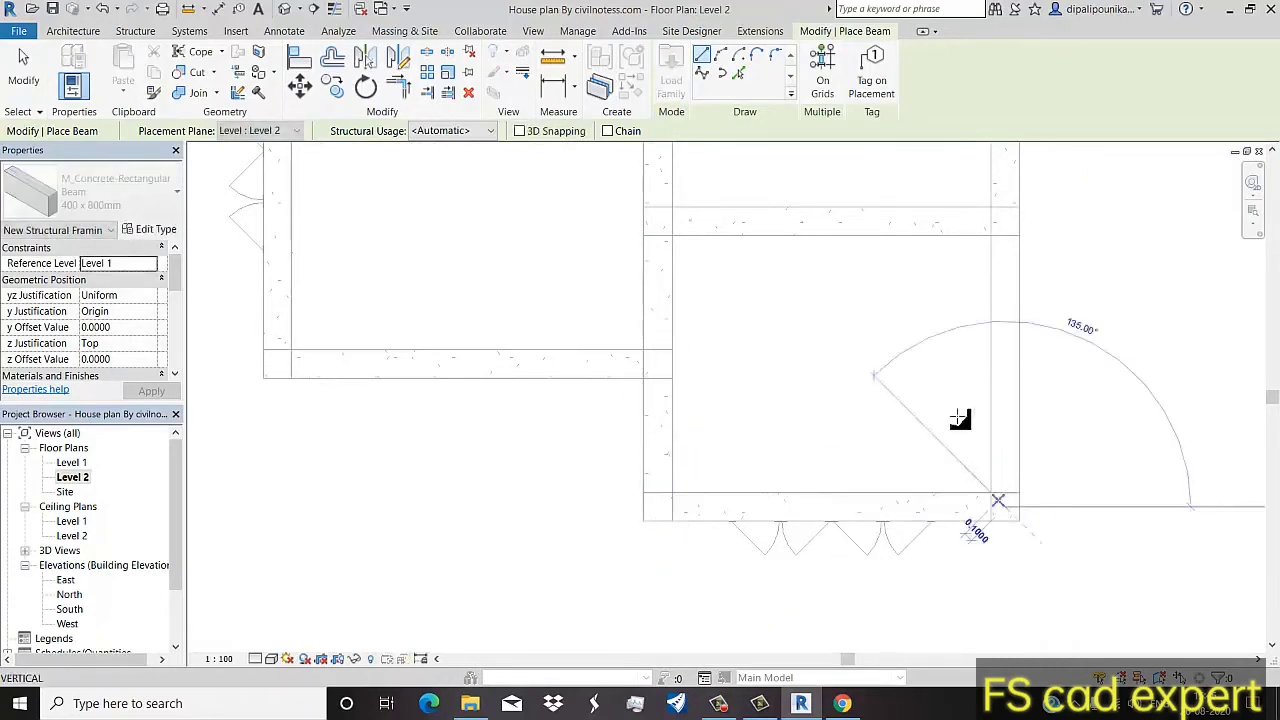
middle_drag(951, 337, 908, 531)
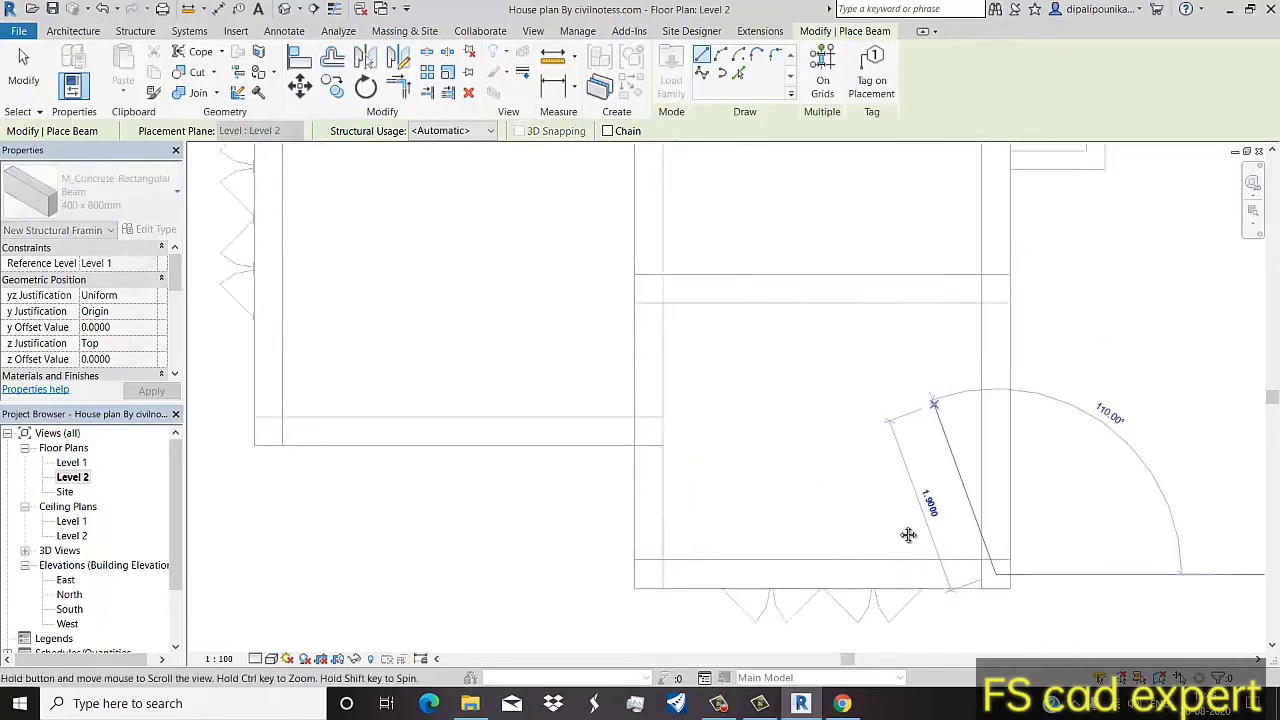
click(1010, 418)
middle_drag(1014, 380, 943, 614)
scroll(966, 563, down, 2)
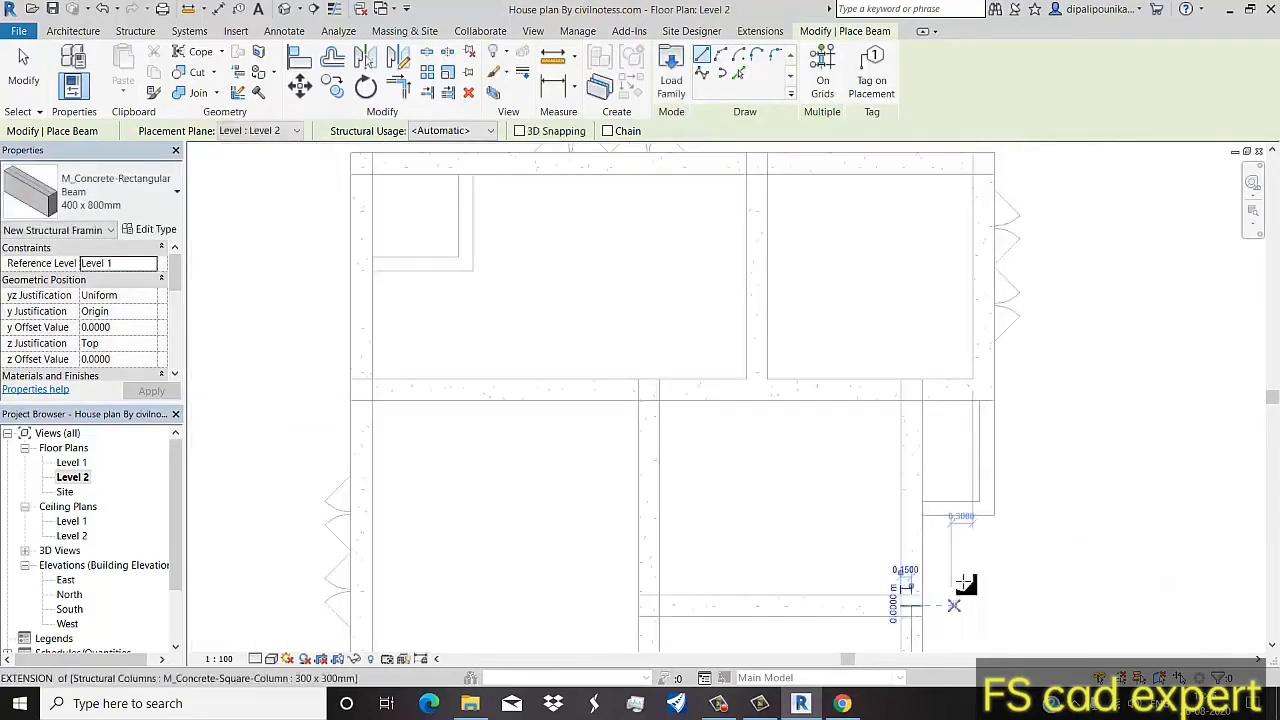
scroll(914, 586, down, 1)
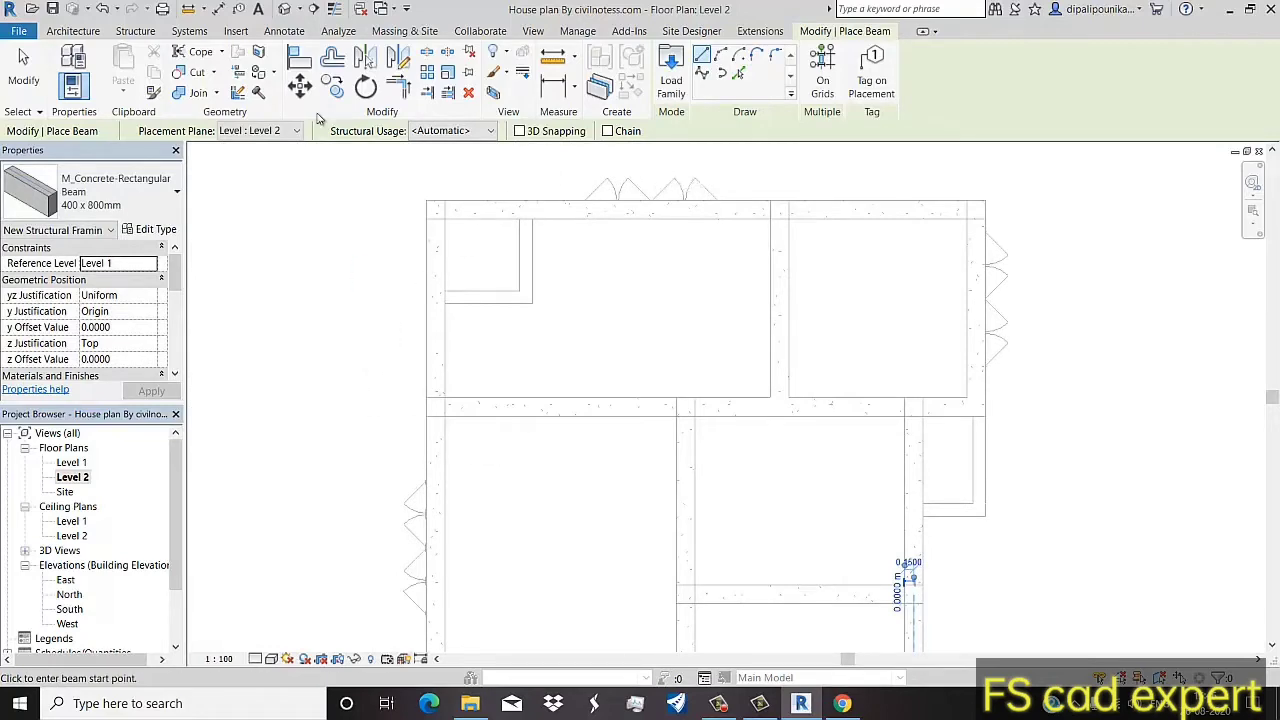
Step: End beam placement and open the 3D view centred on the house
click(23, 70)
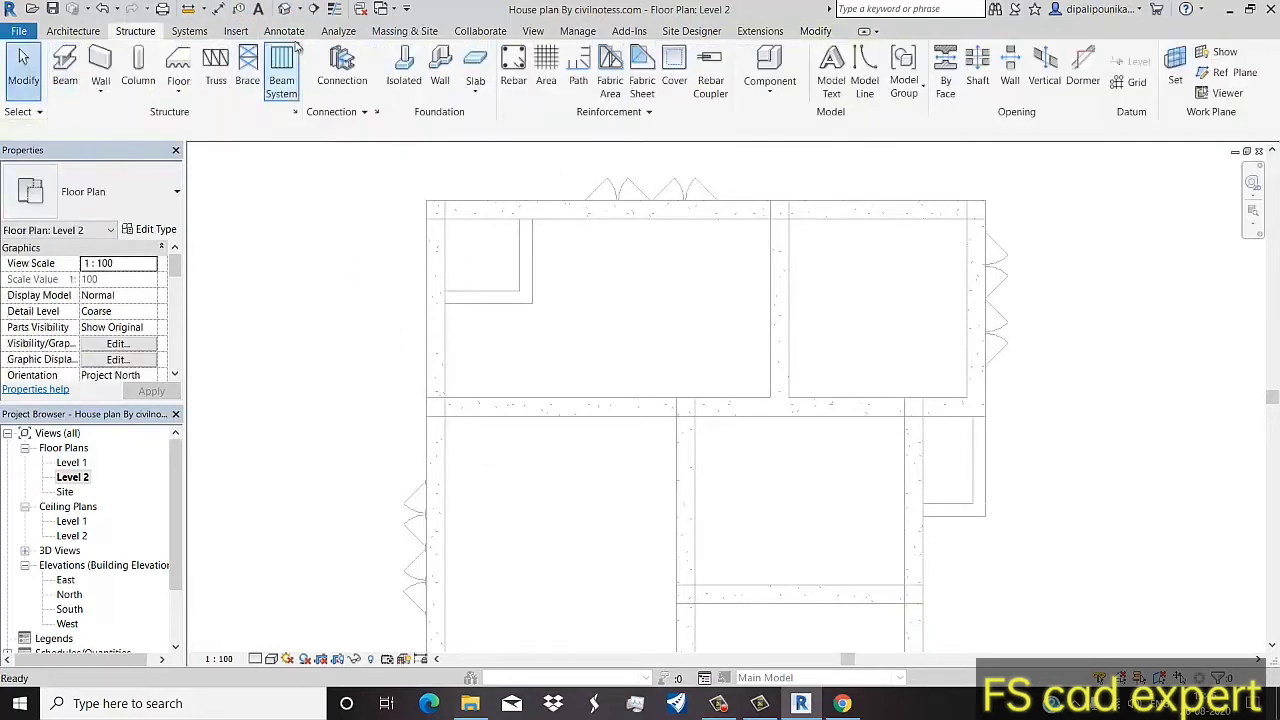
click(284, 9)
scroll(451, 370, up, 2)
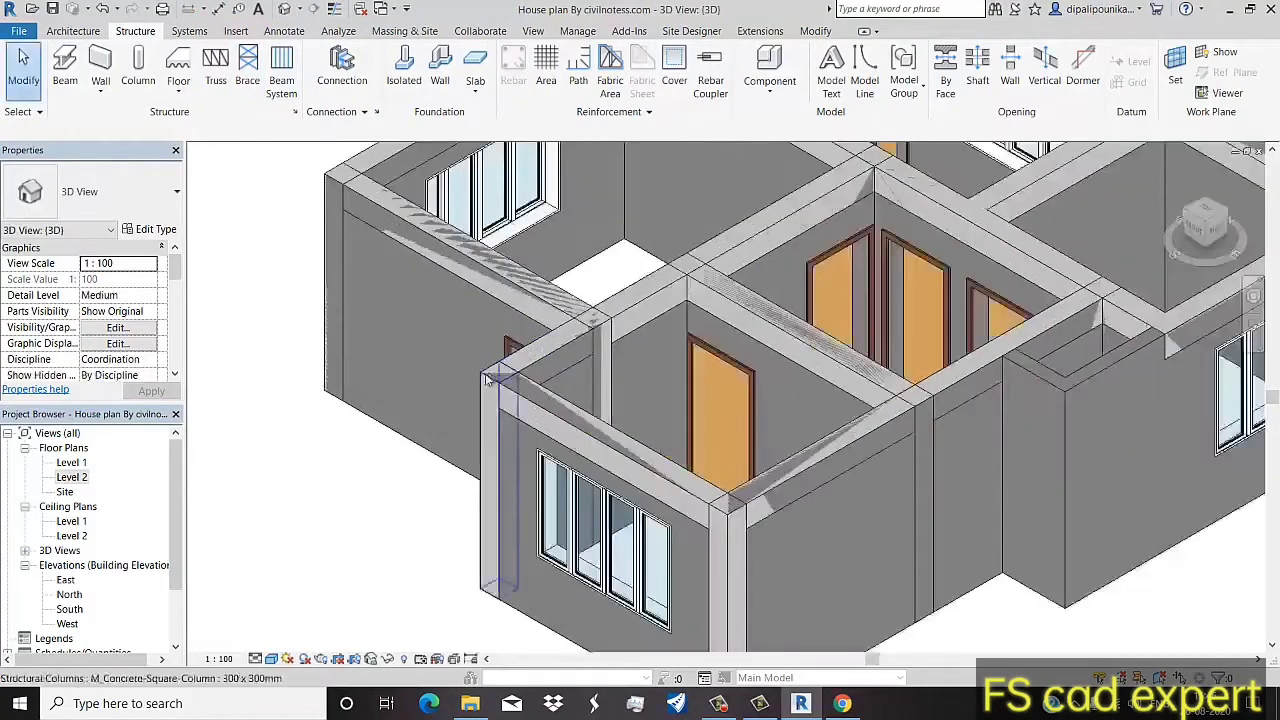
scroll(549, 422, down, 2)
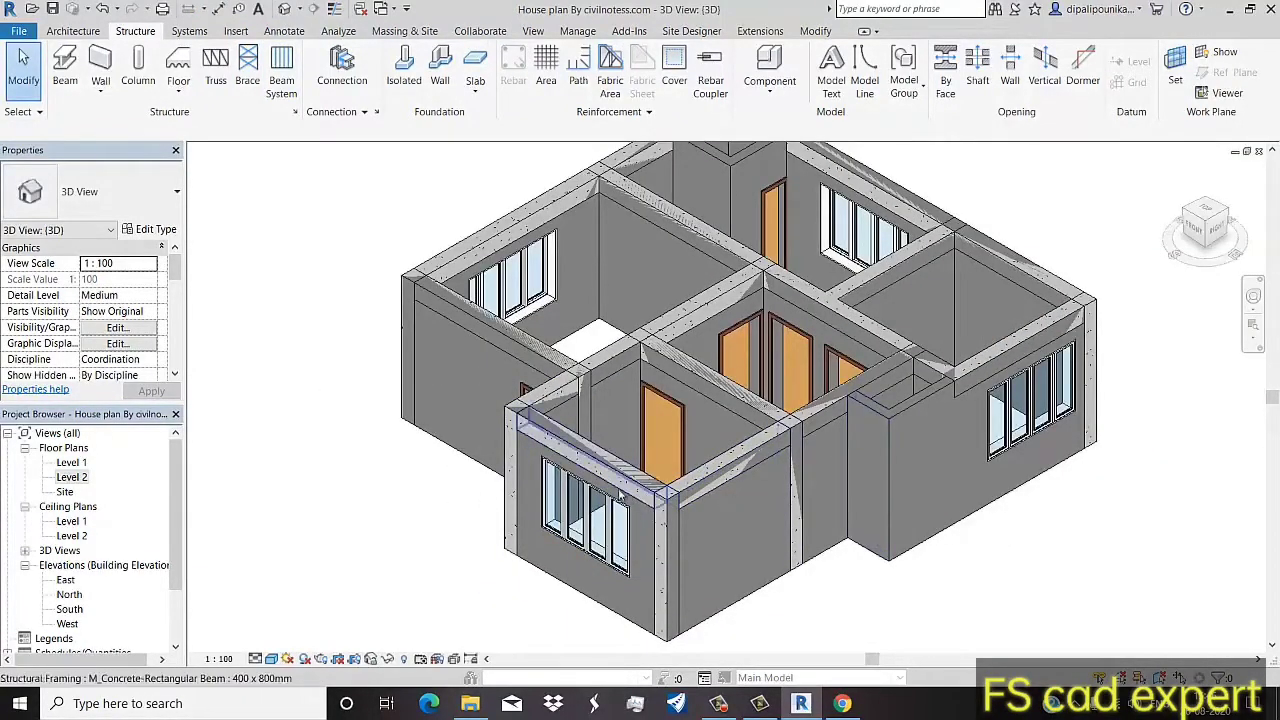
mouse_move(531, 428)
middle_down()
mouse_move(473, 474)
mouse_move(483, 418)
middle_up()
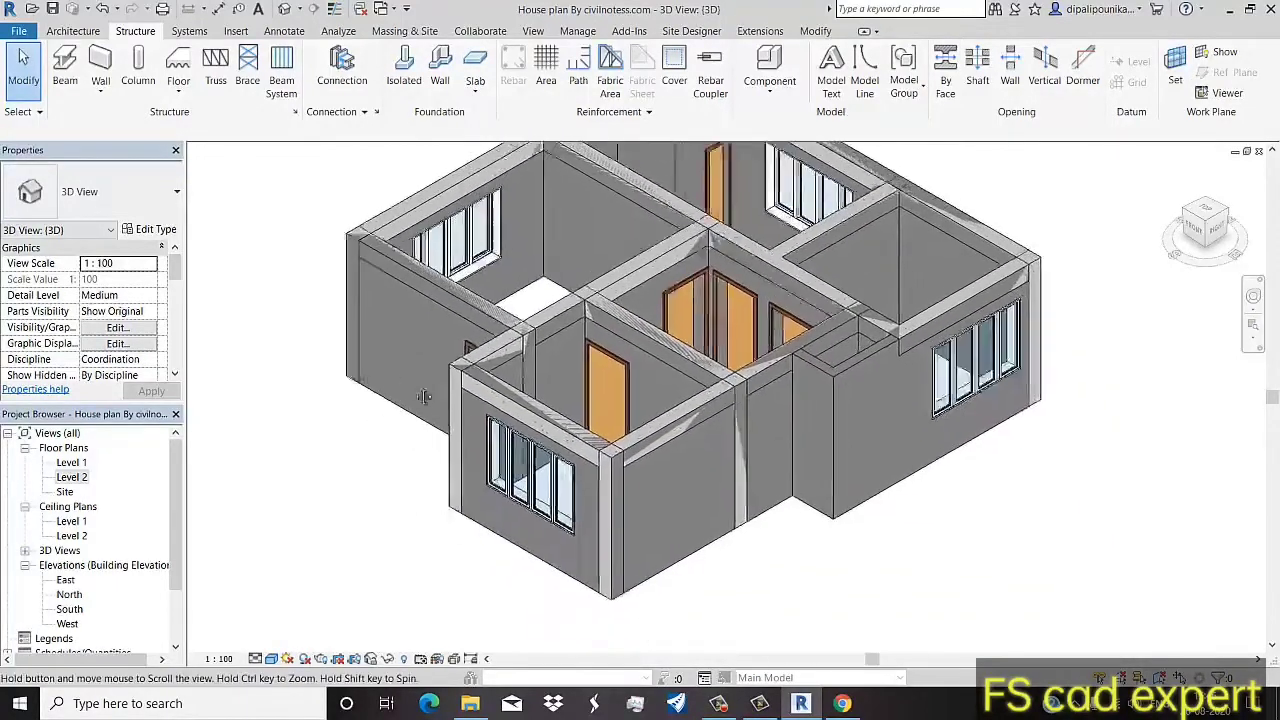
Step: Select the front beam in 3D to inspect it, then clear the selection
click(502, 404)
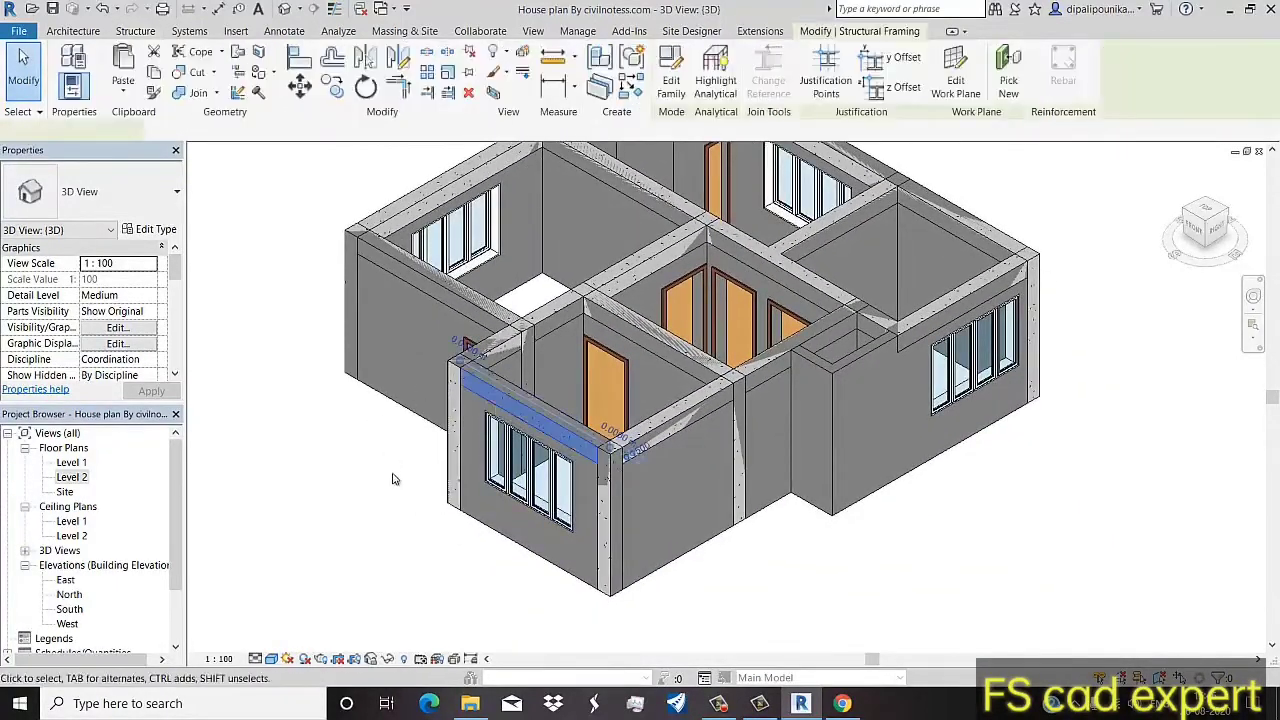
scroll(393, 483, down, 2)
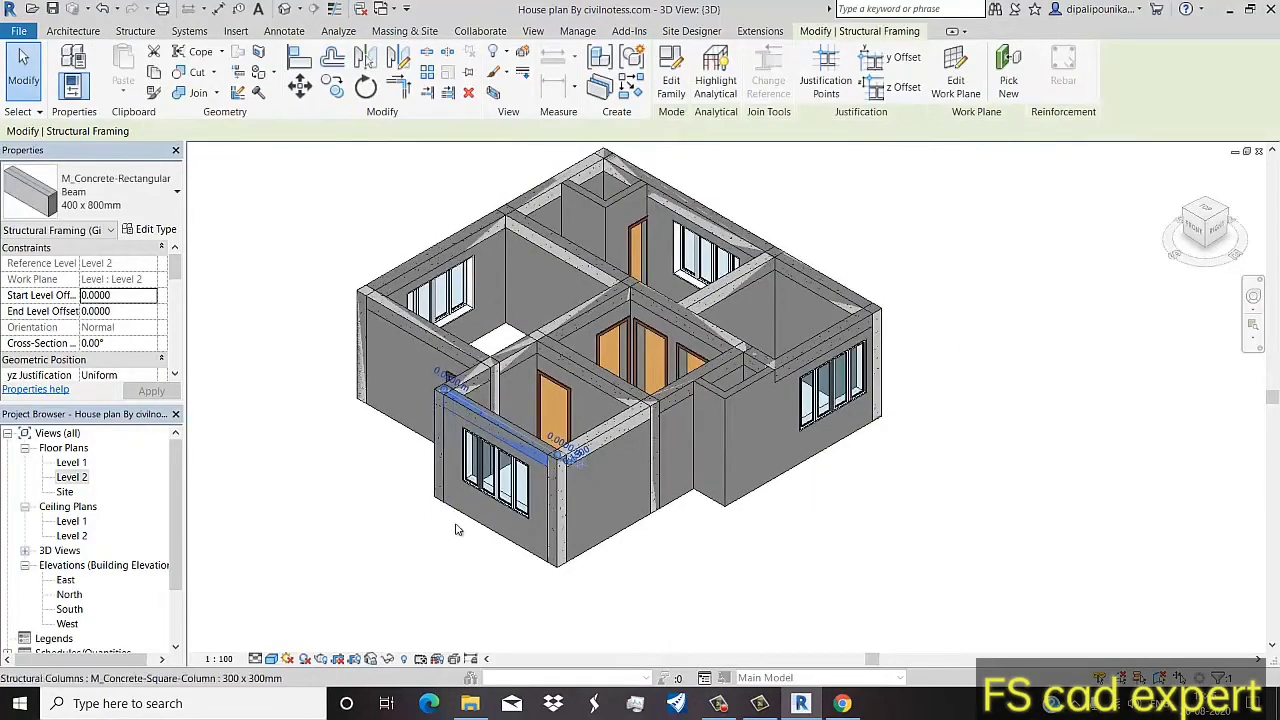
scroll(517, 578, up, 2)
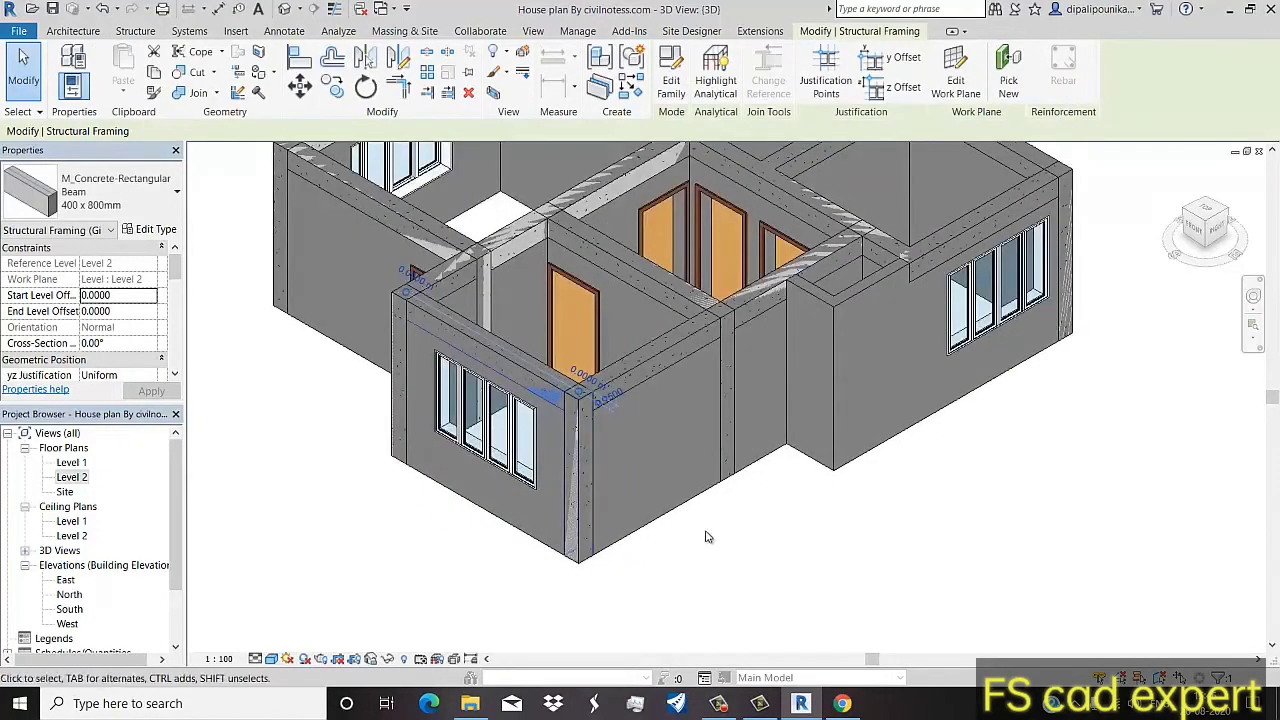
scroll(430, 560, down, 1)
click(430, 560)
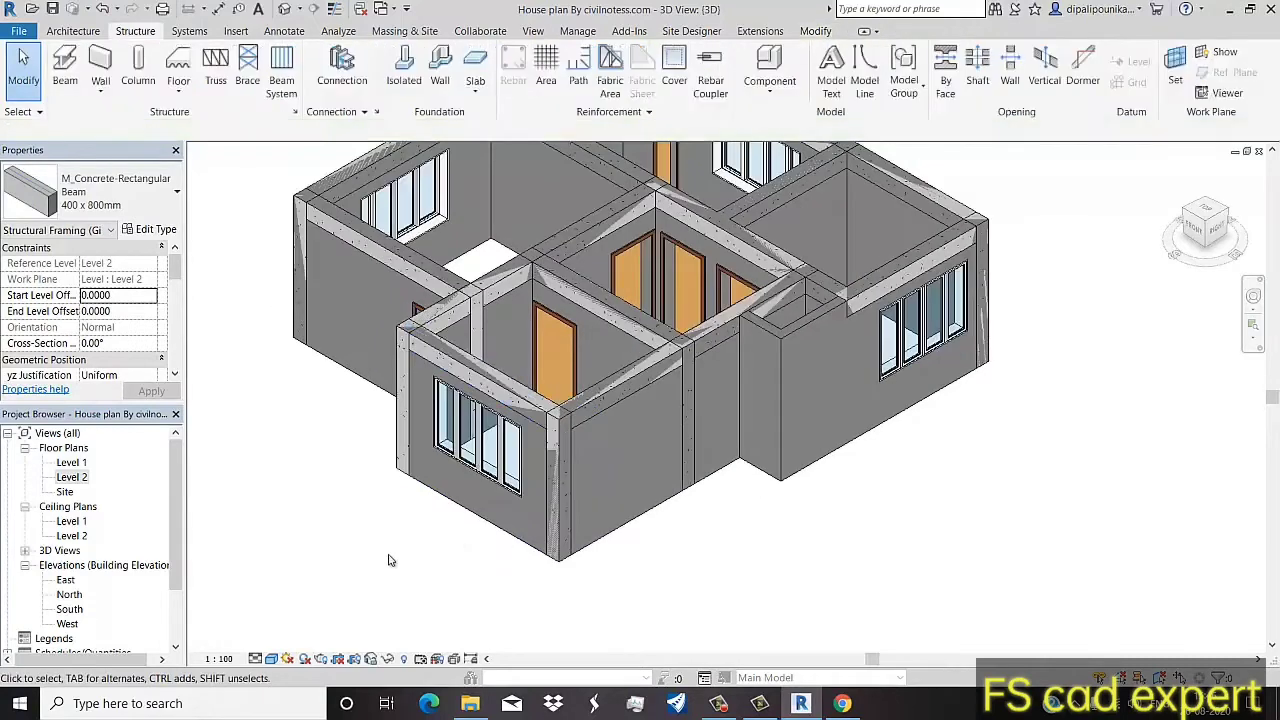
scroll(390, 571, down, 2)
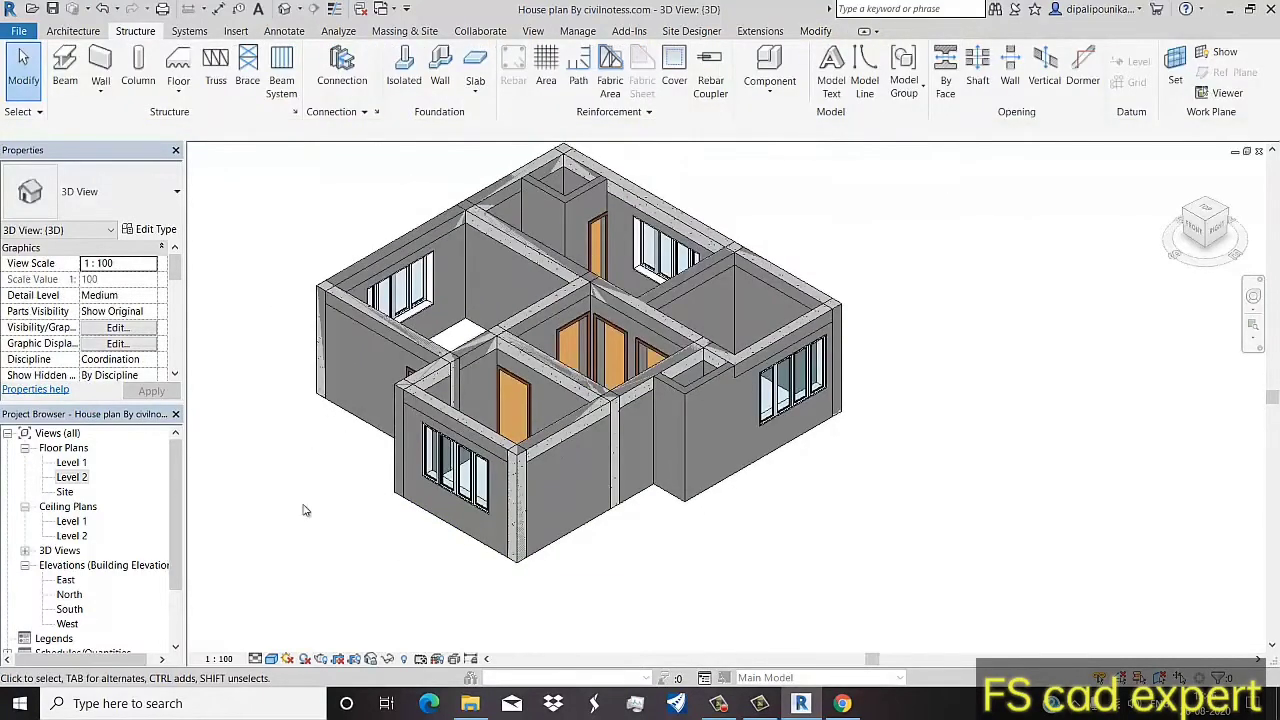
scroll(100, 545, down, 1)
double_click(70, 536)
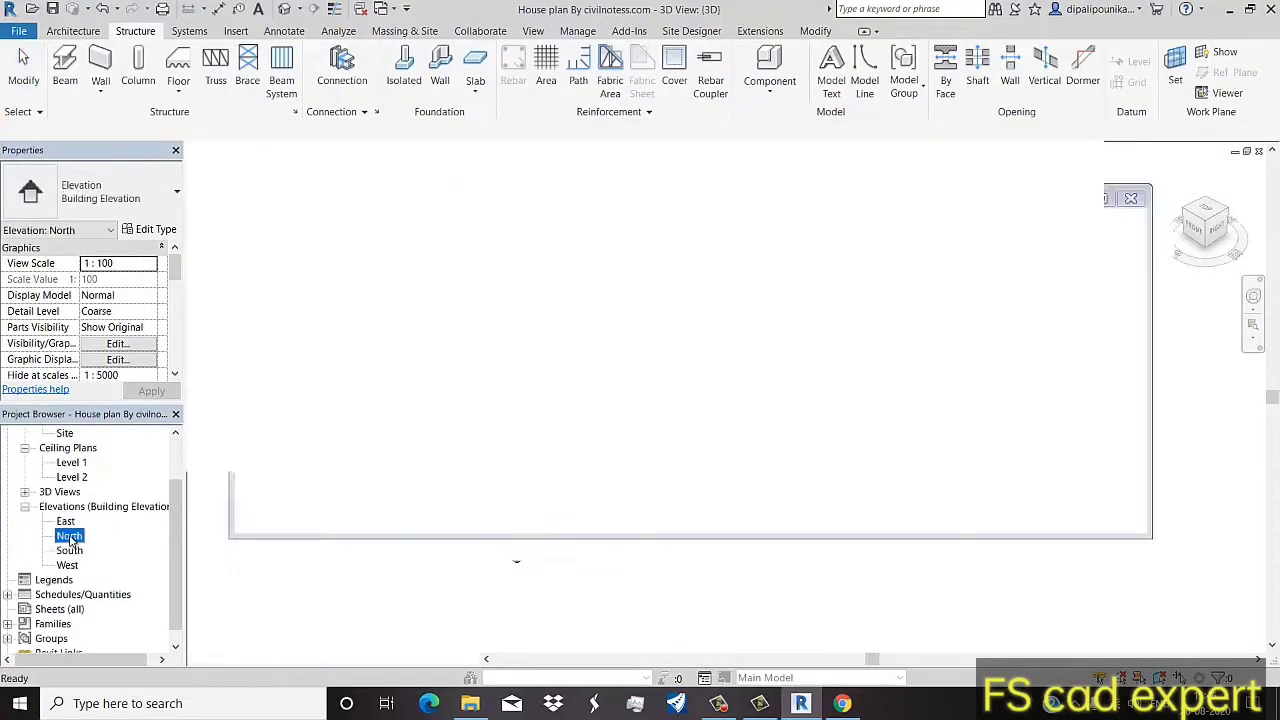
double_click(84, 551)
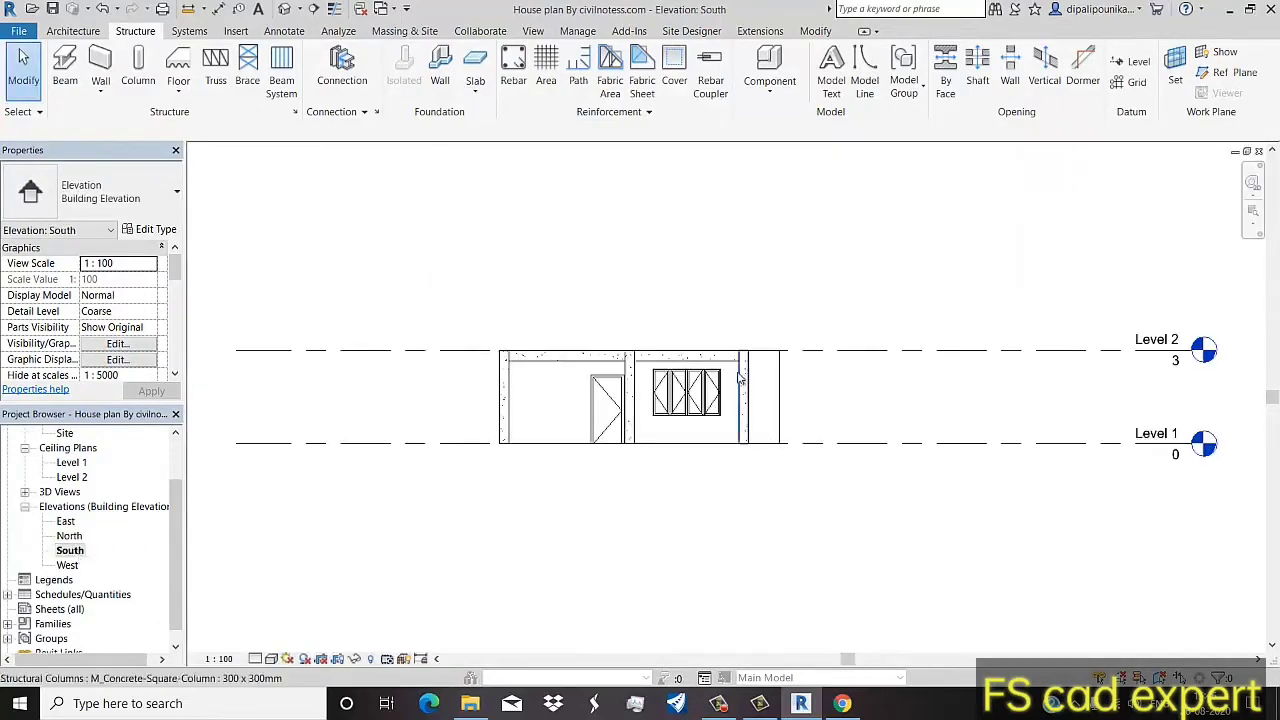
scroll(650, 400, up, 4)
scroll(492, 277, down, 1)
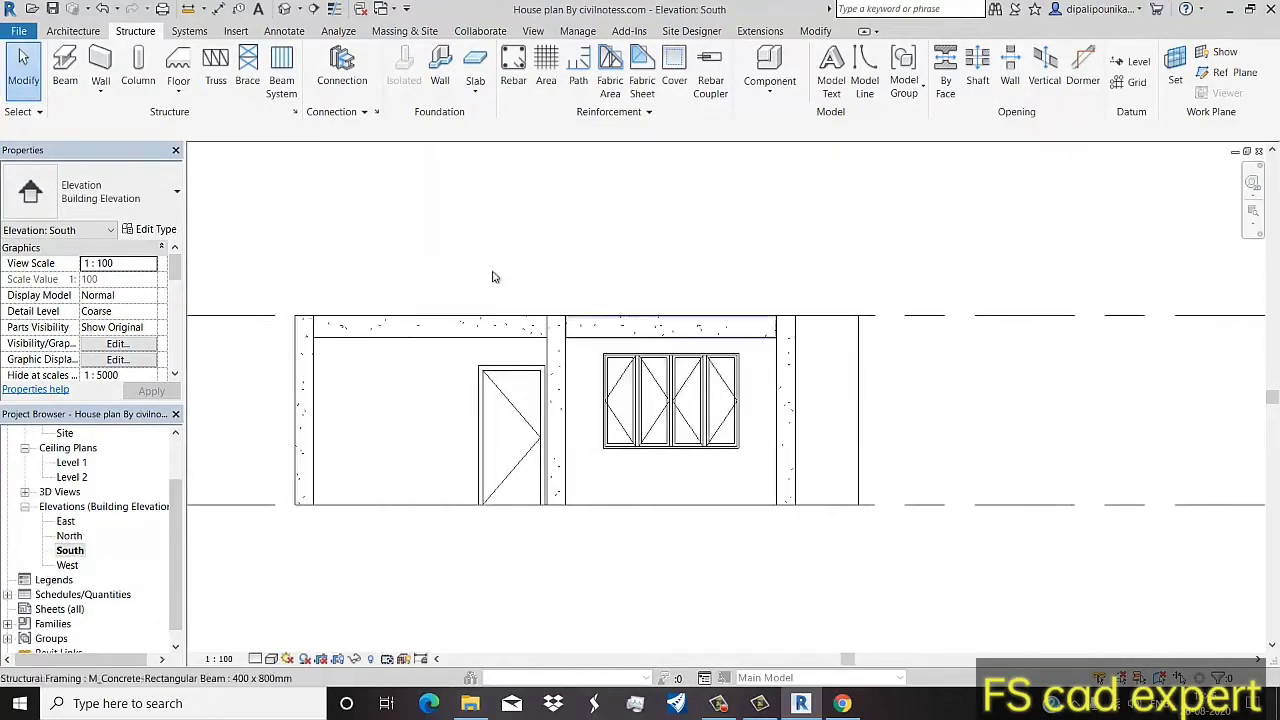
click(54, 9)
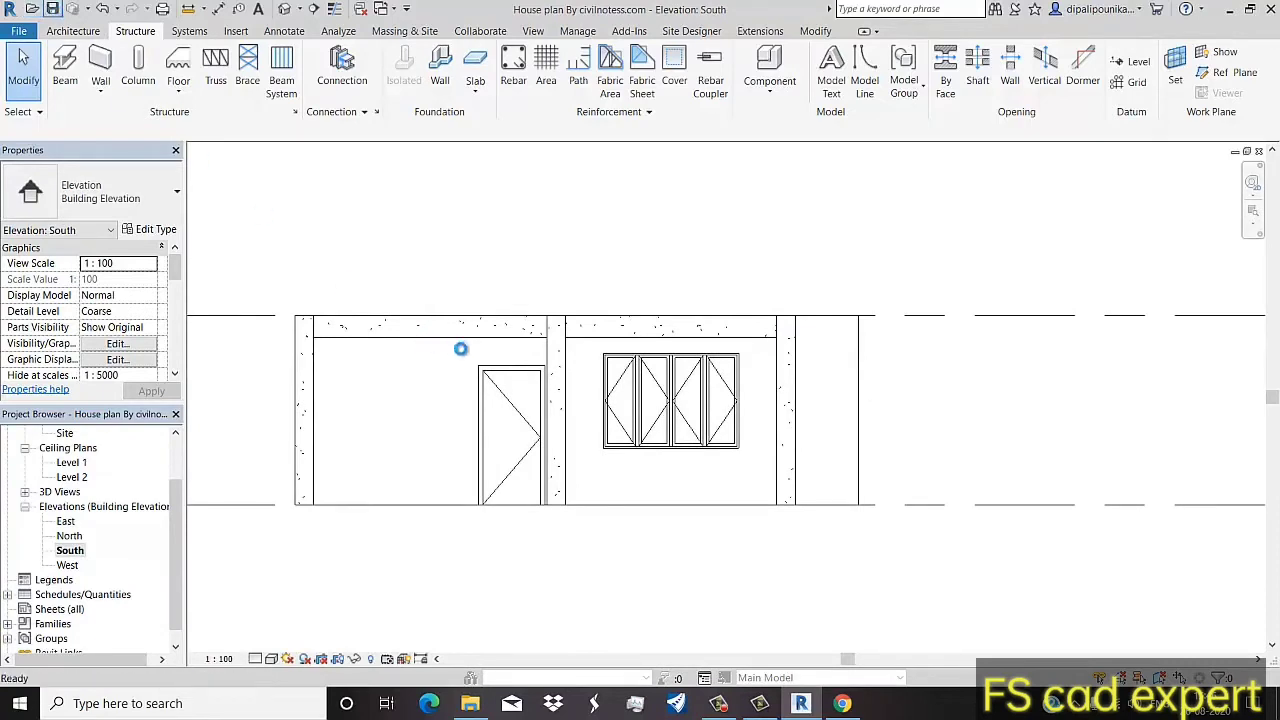
middle_drag(406, 411, 450, 366)
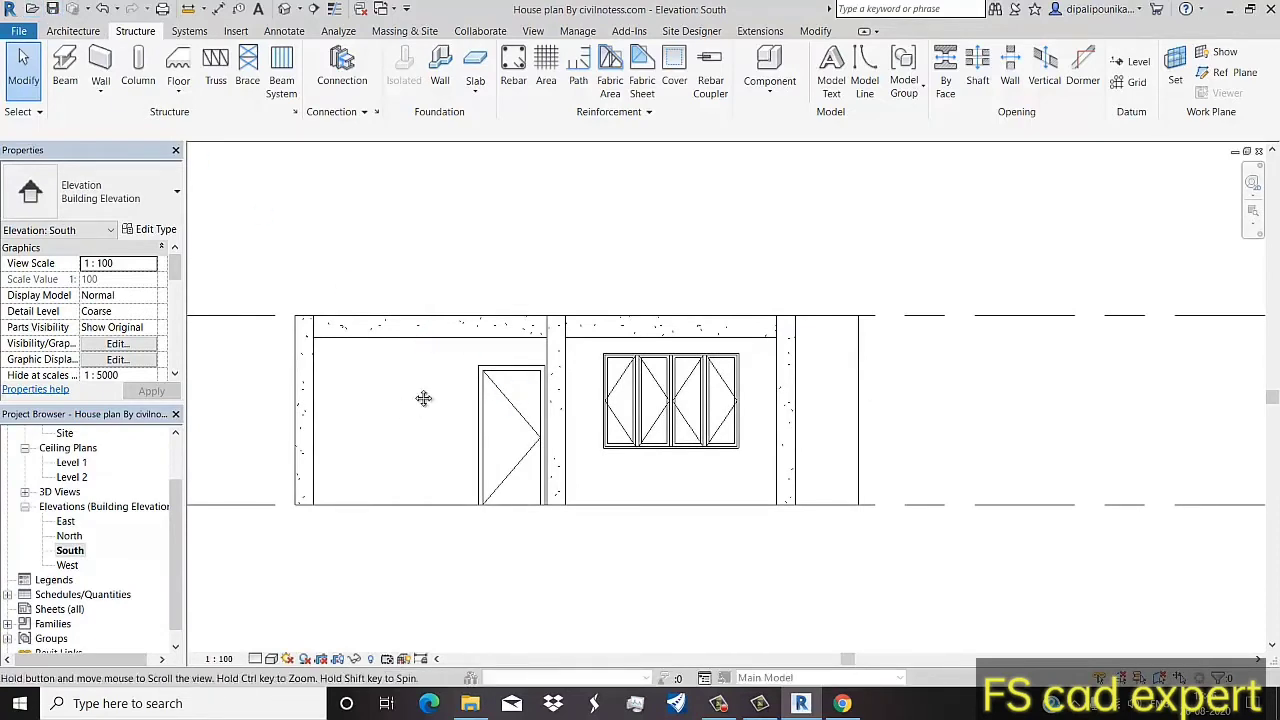
scroll(440, 403, down, 1)
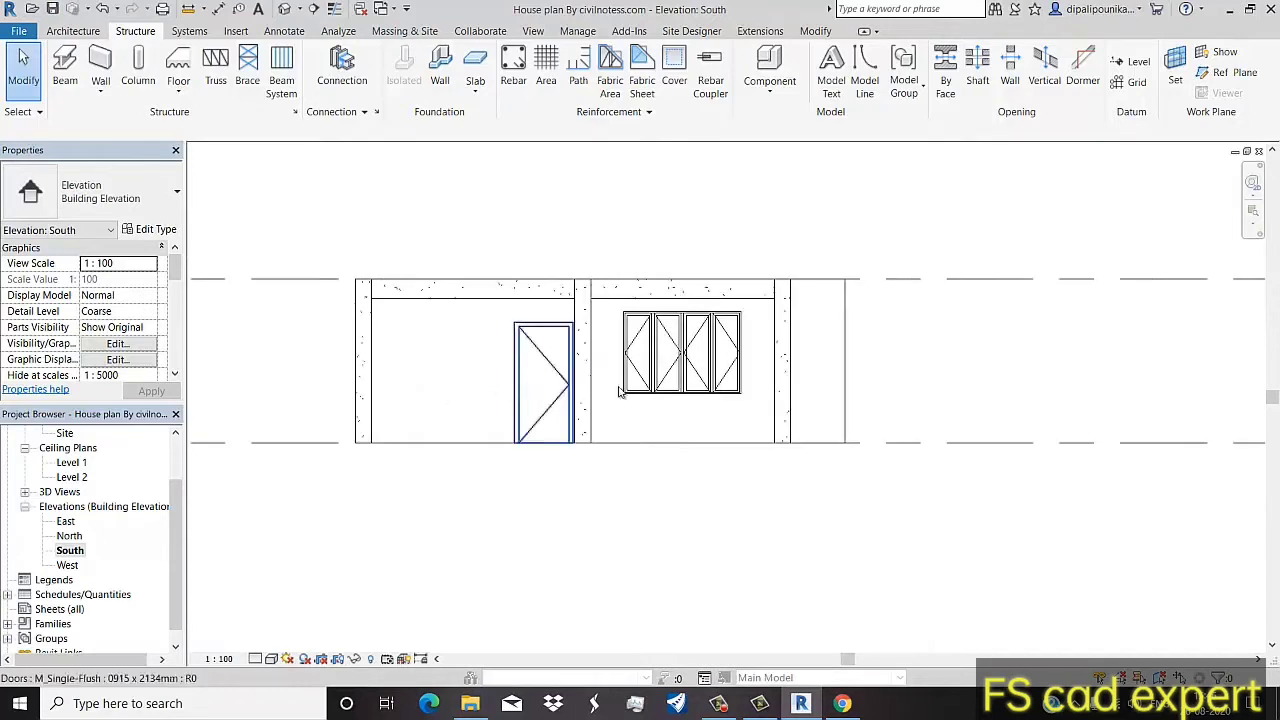
scroll(900, 451, down, 1)
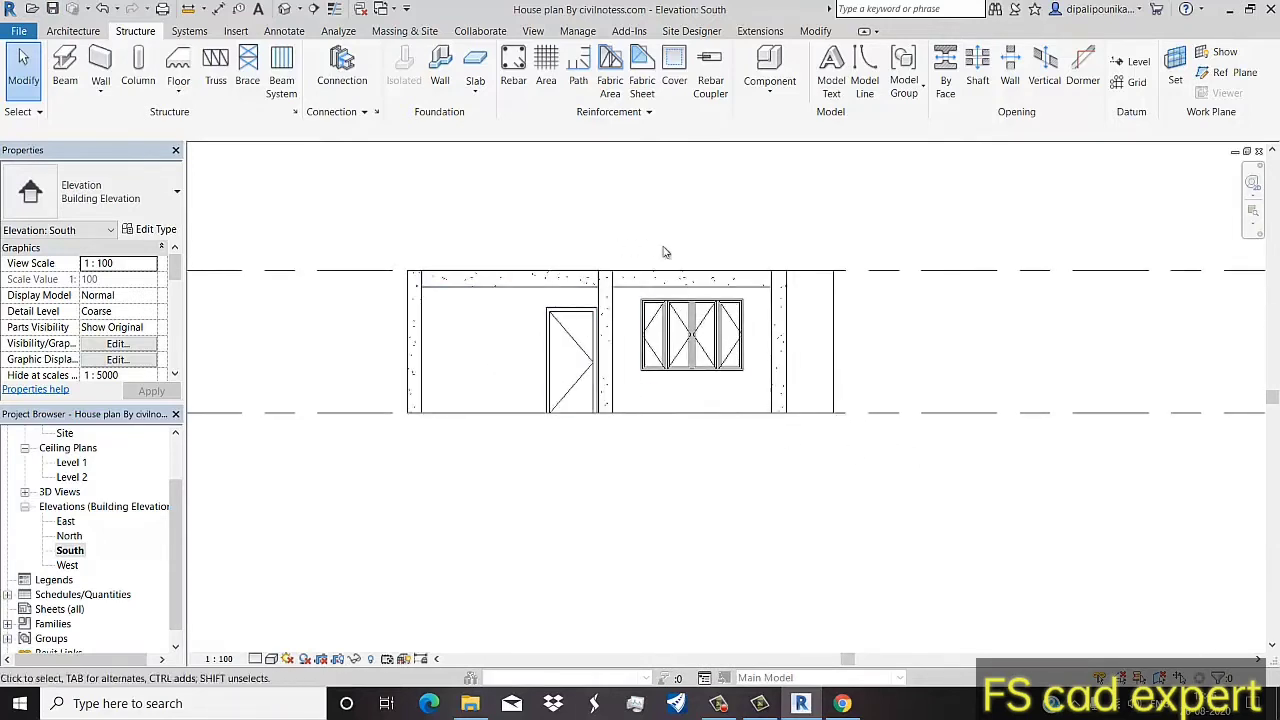
scroll(712, 280, up, 1)
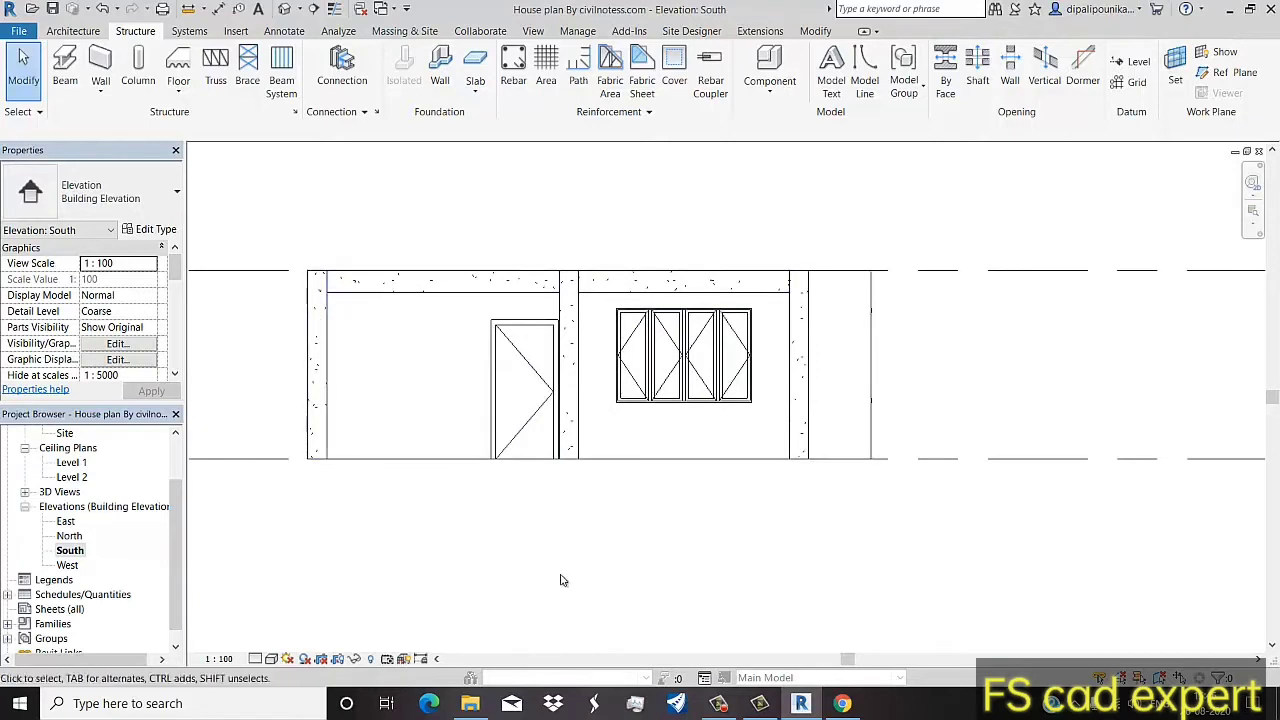
scroll(610, 520, down, 1)
middle_drag(625, 504, 365, 390)
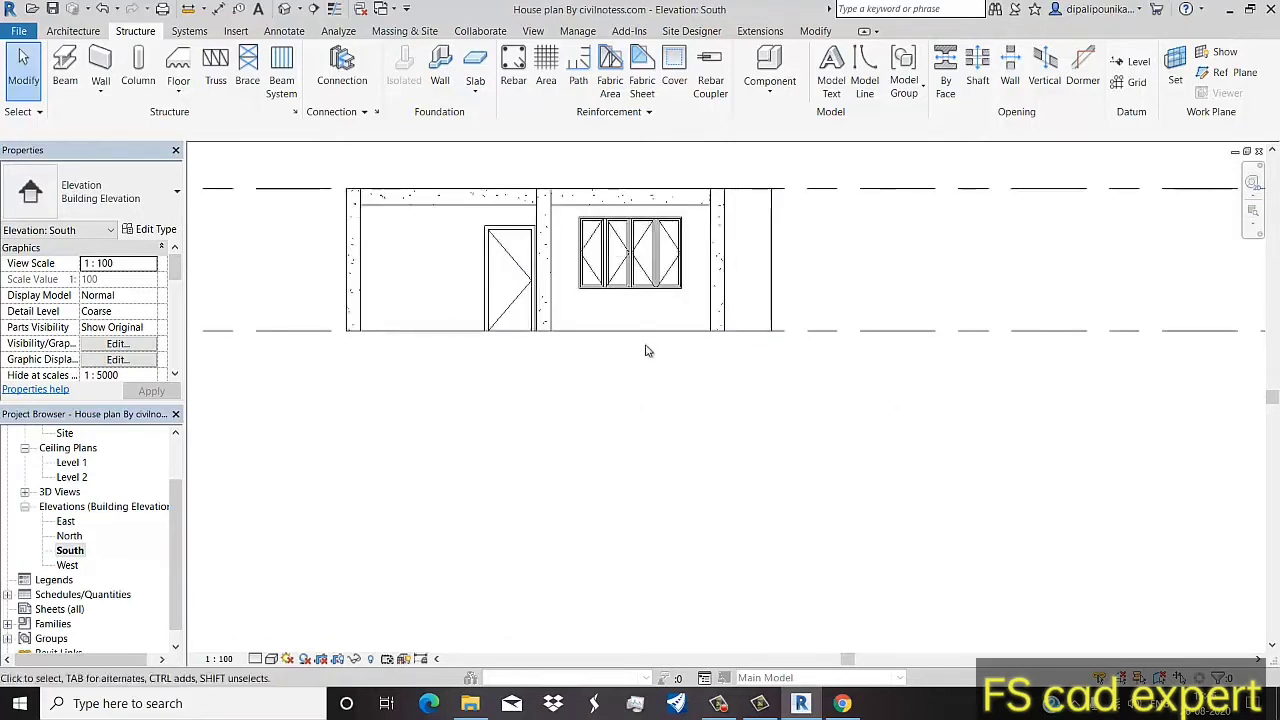
scroll(645, 350, down, 1)
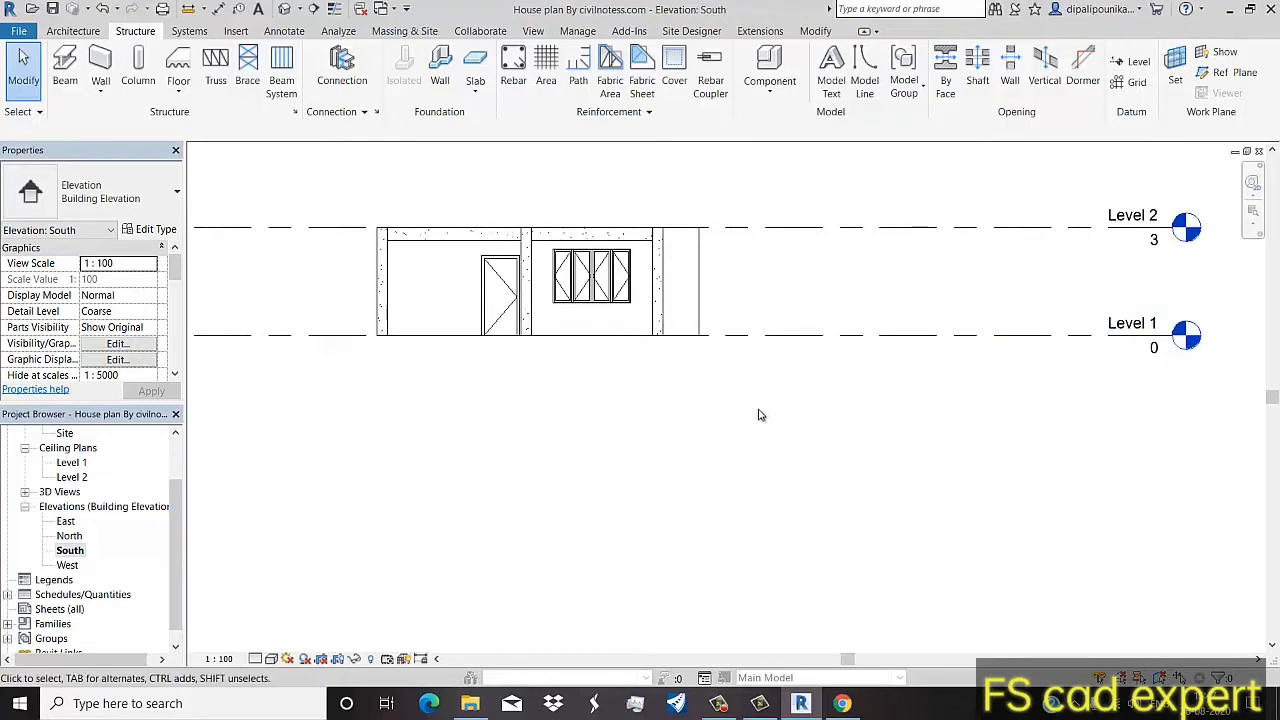
middle_drag(686, 398, 676, 387)
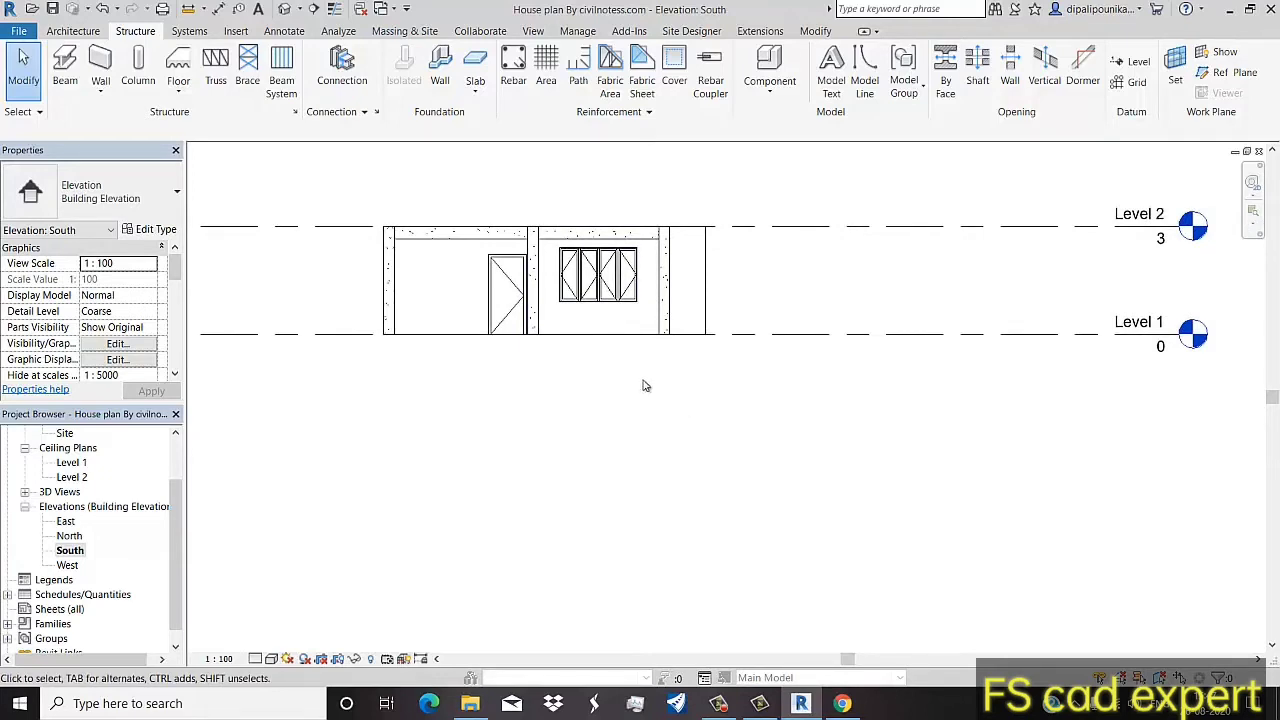
Step: Create Level 7 by picking the Level 1 line with a -1.2 offset
click(758, 337)
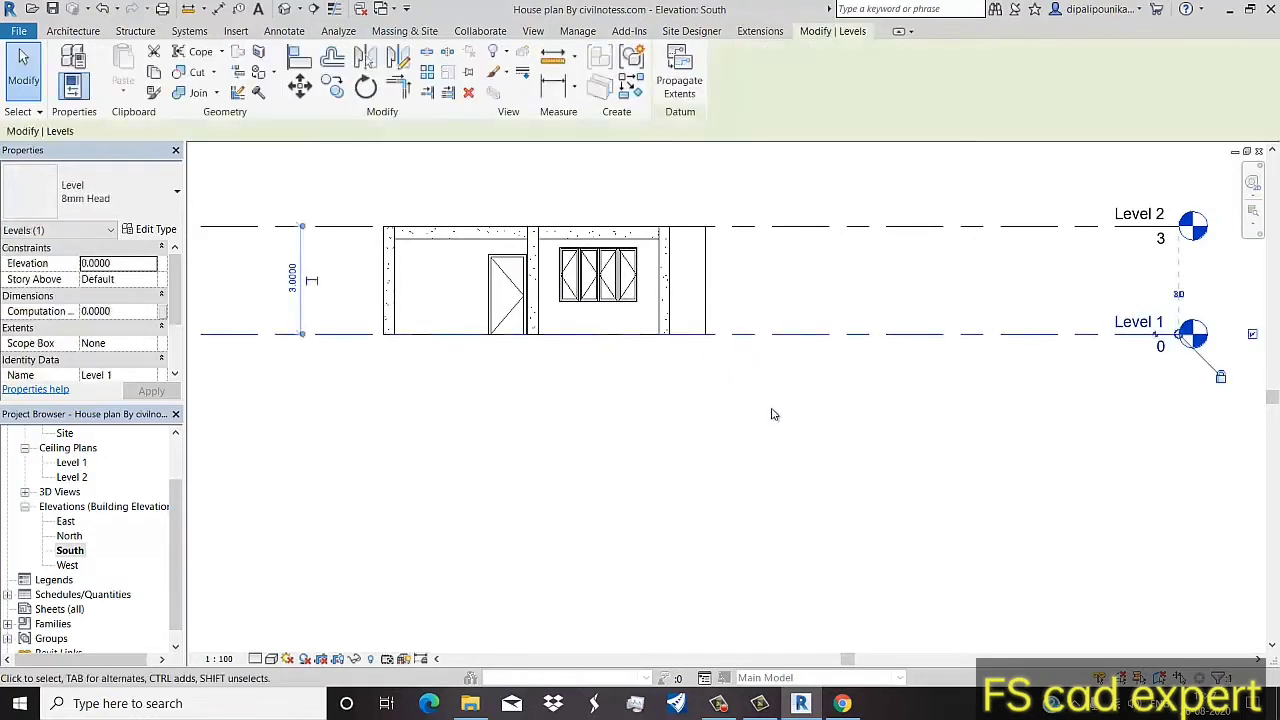
click(630, 90)
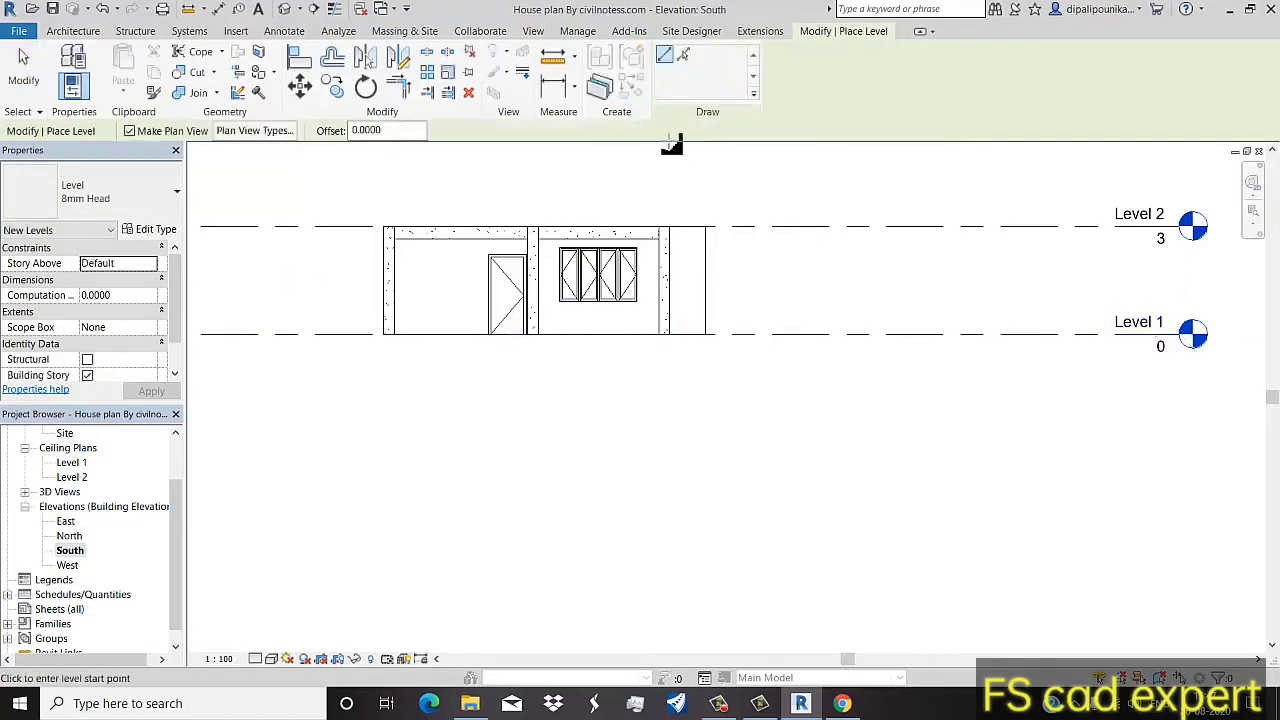
click(684, 57)
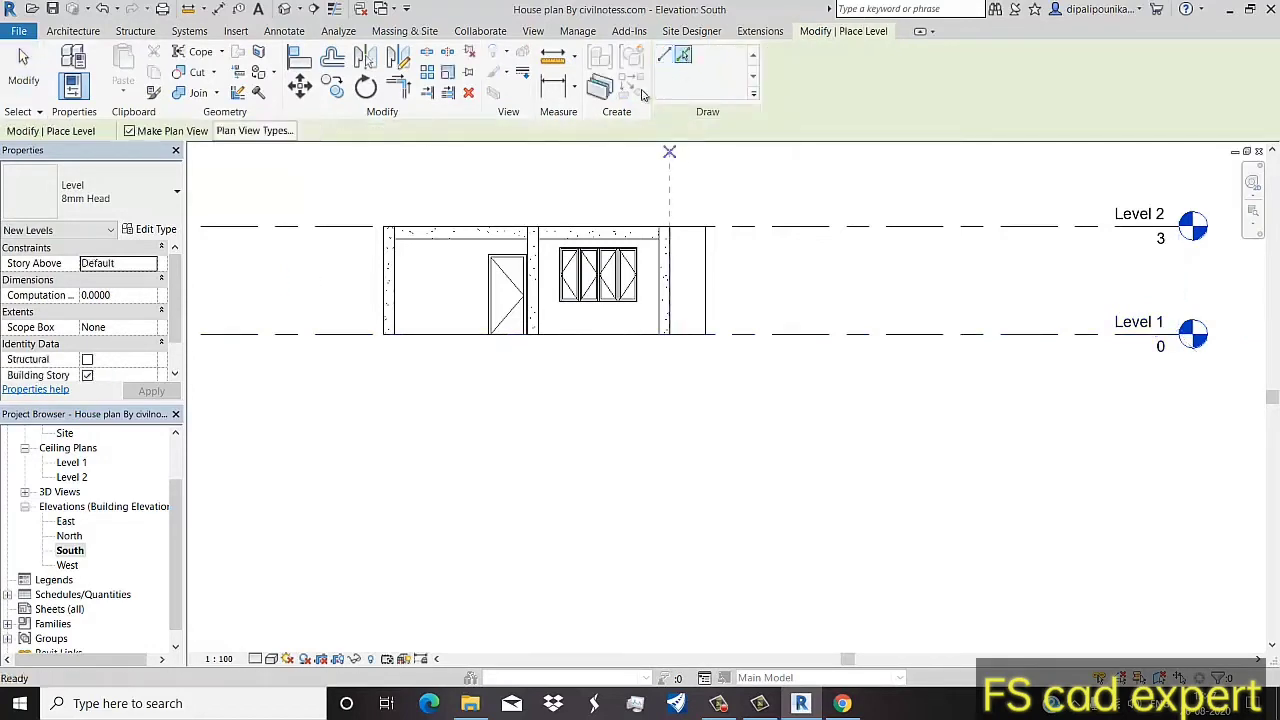
drag(405, 133, 344, 140)
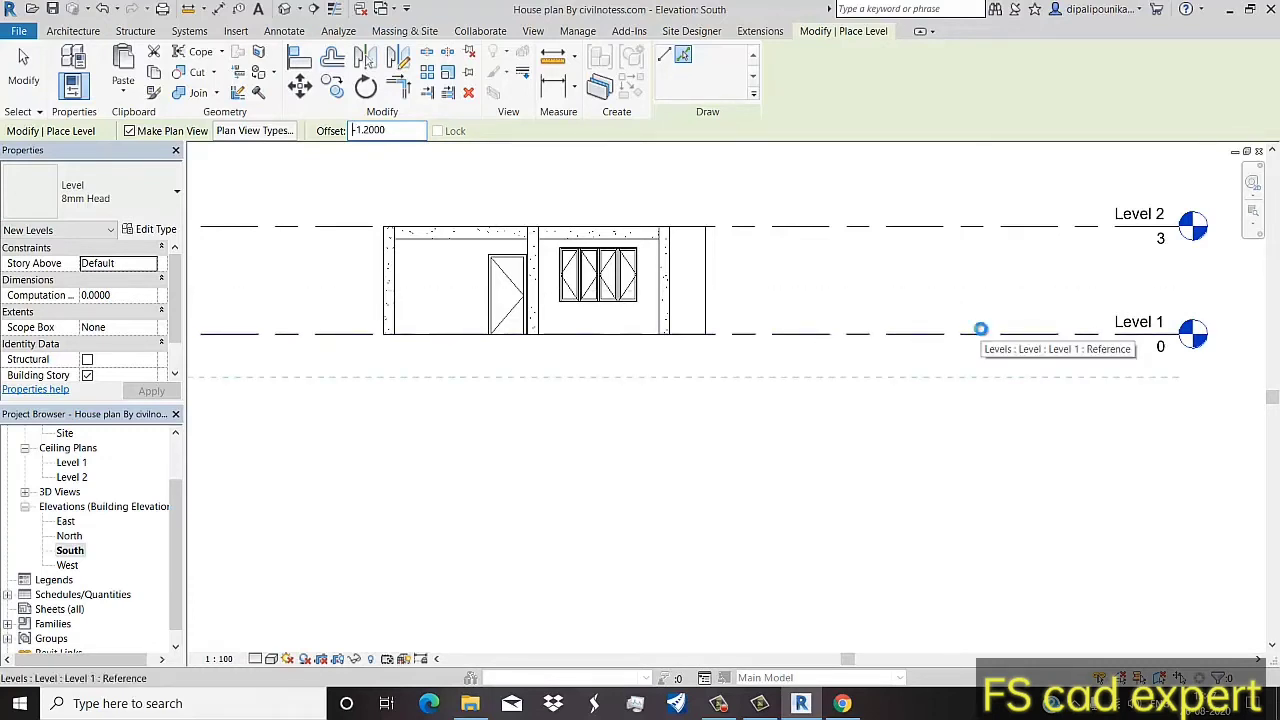
click(980, 329)
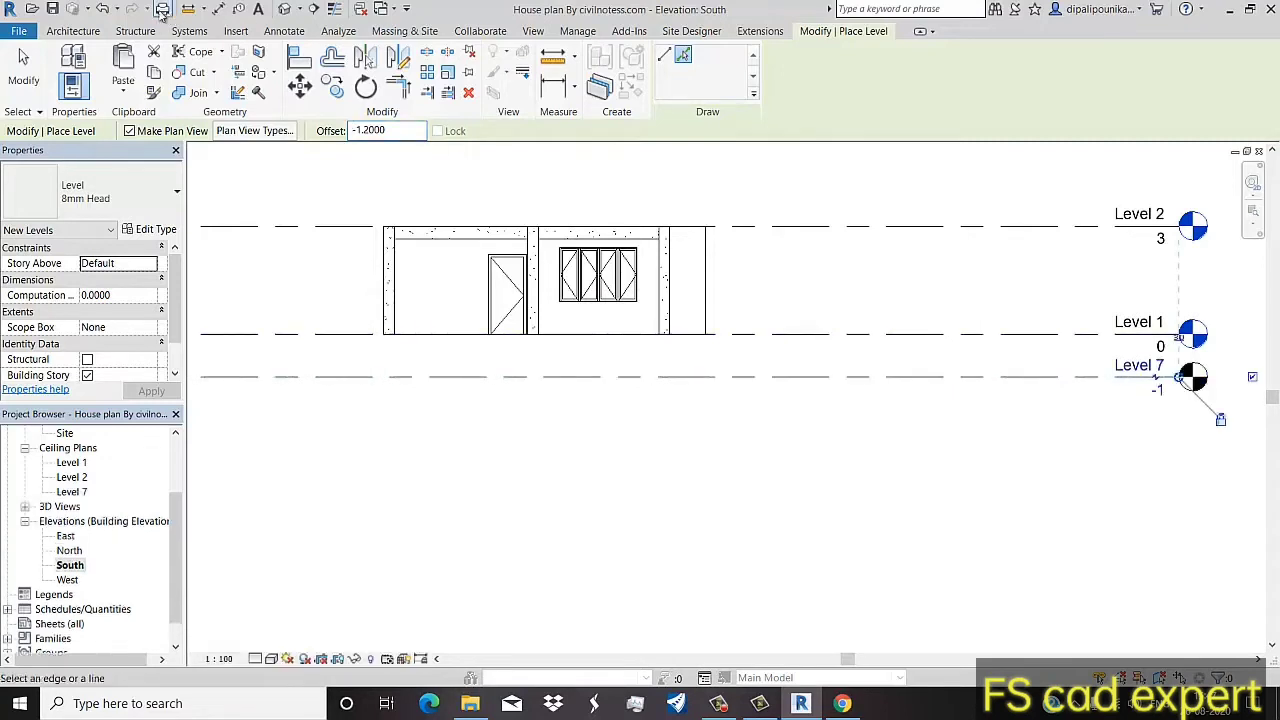
click(53, 9)
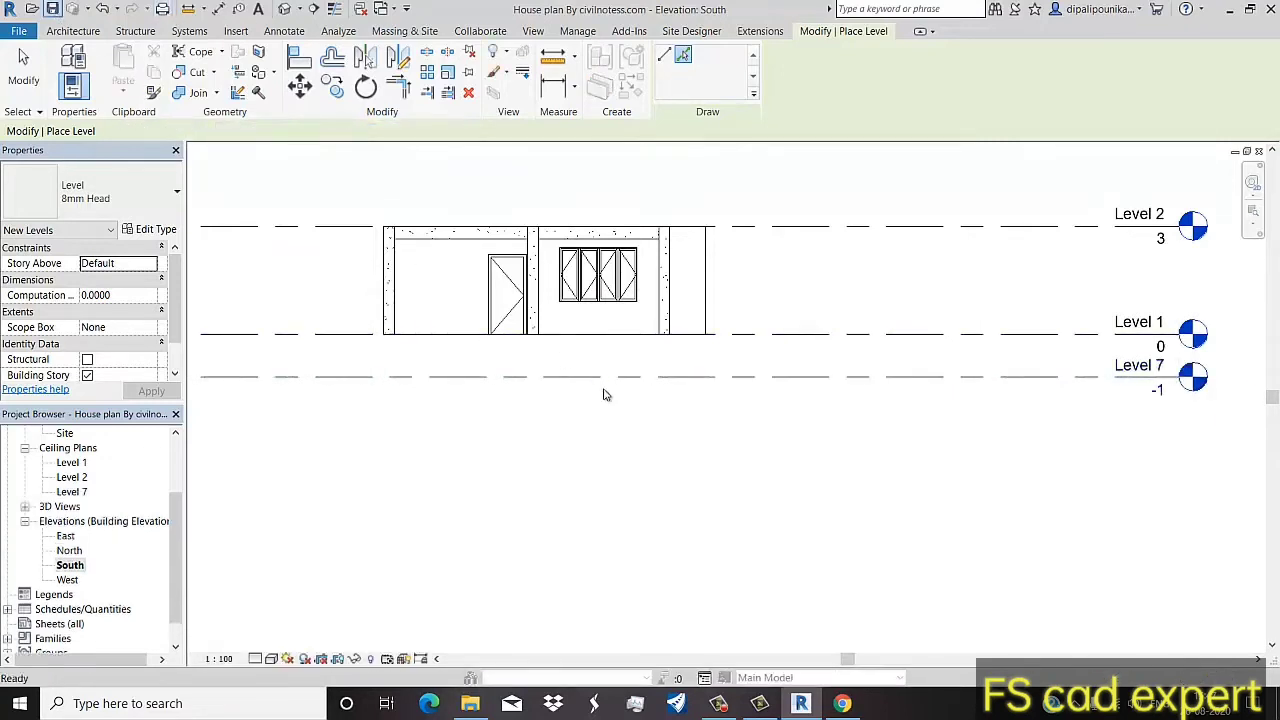
key(l)
key(l)
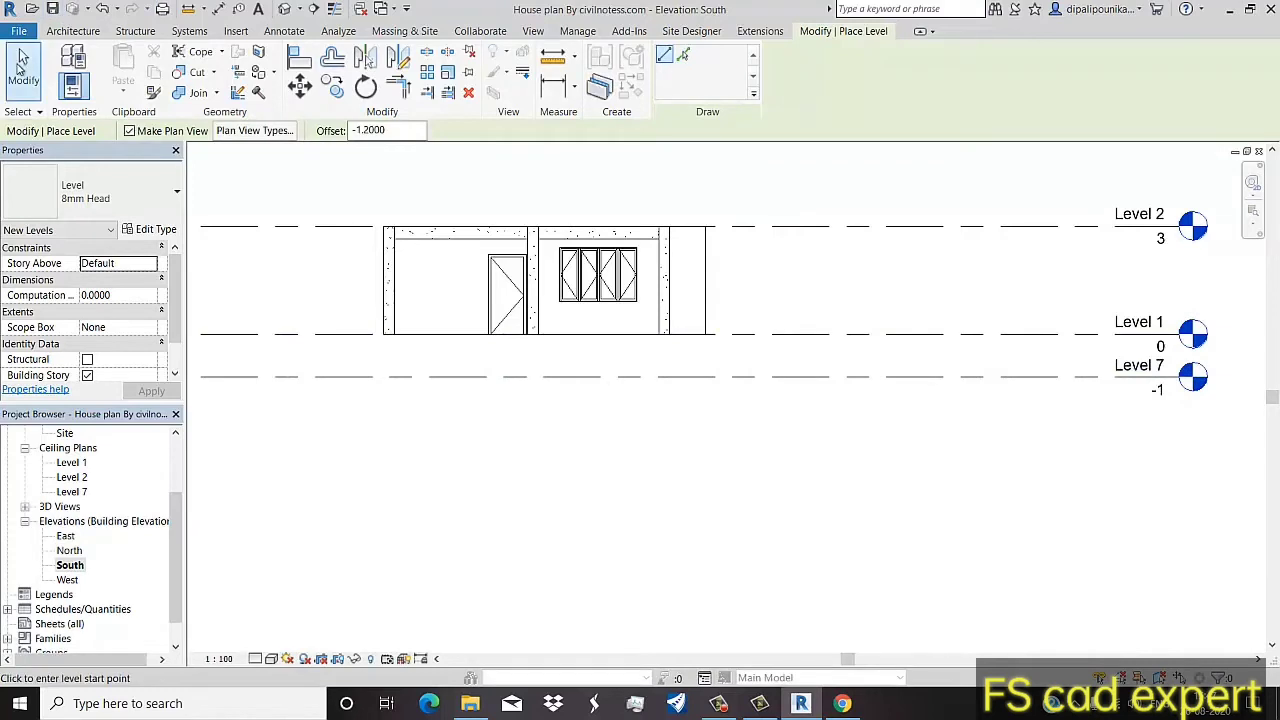
click(22, 65)
click(1150, 376)
Step: Rename the Level 7 floor plan to Foundation, also renaming the level and ceiling plan
right_click(1145, 390)
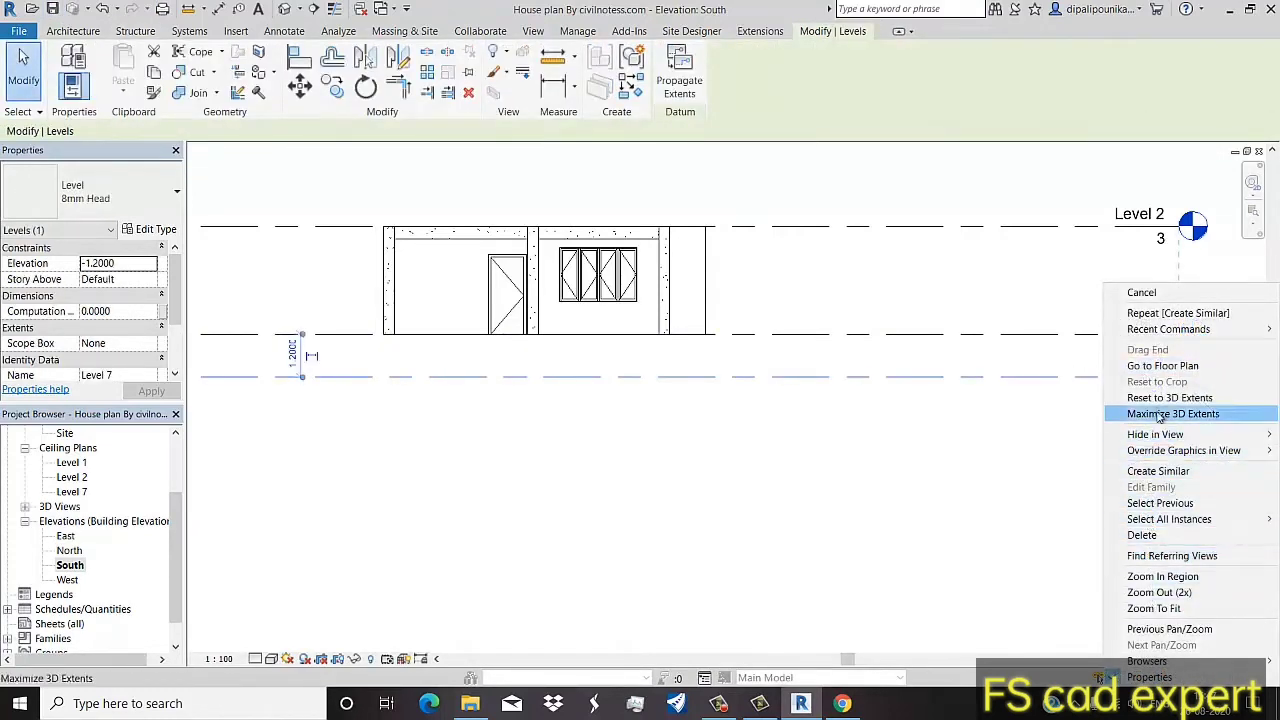
click(71, 491)
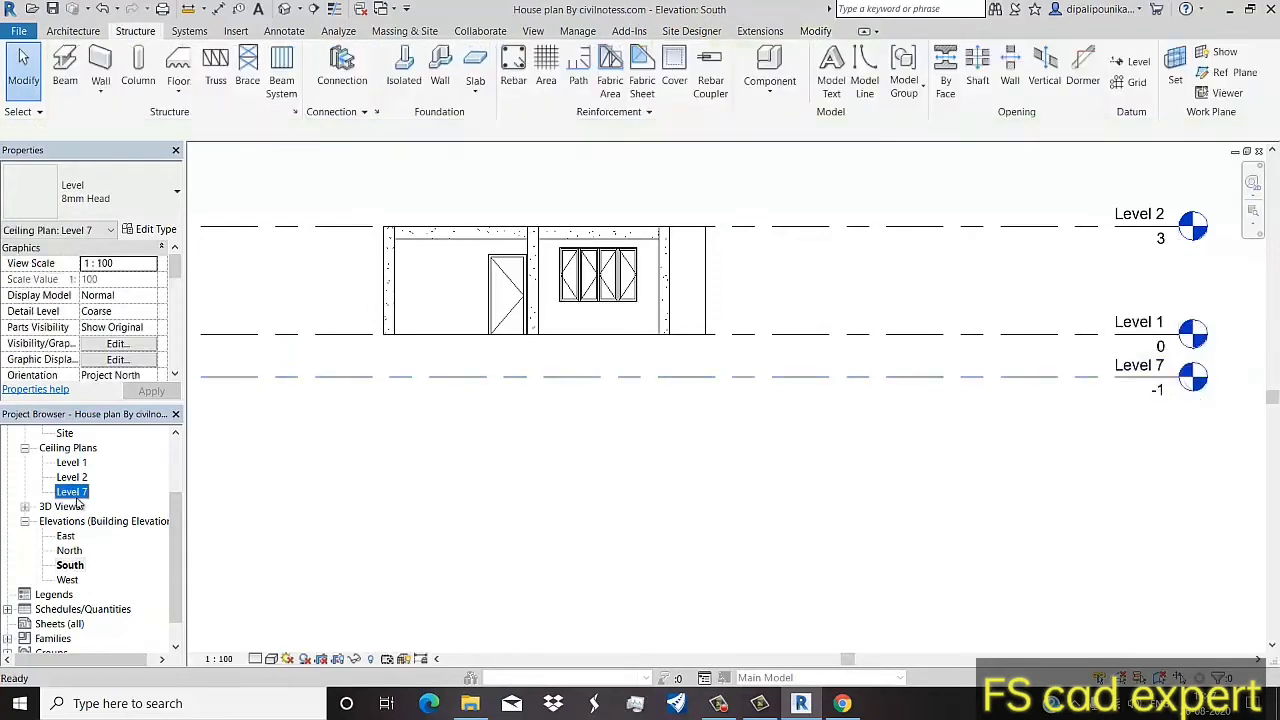
drag(176, 530, 150, 483)
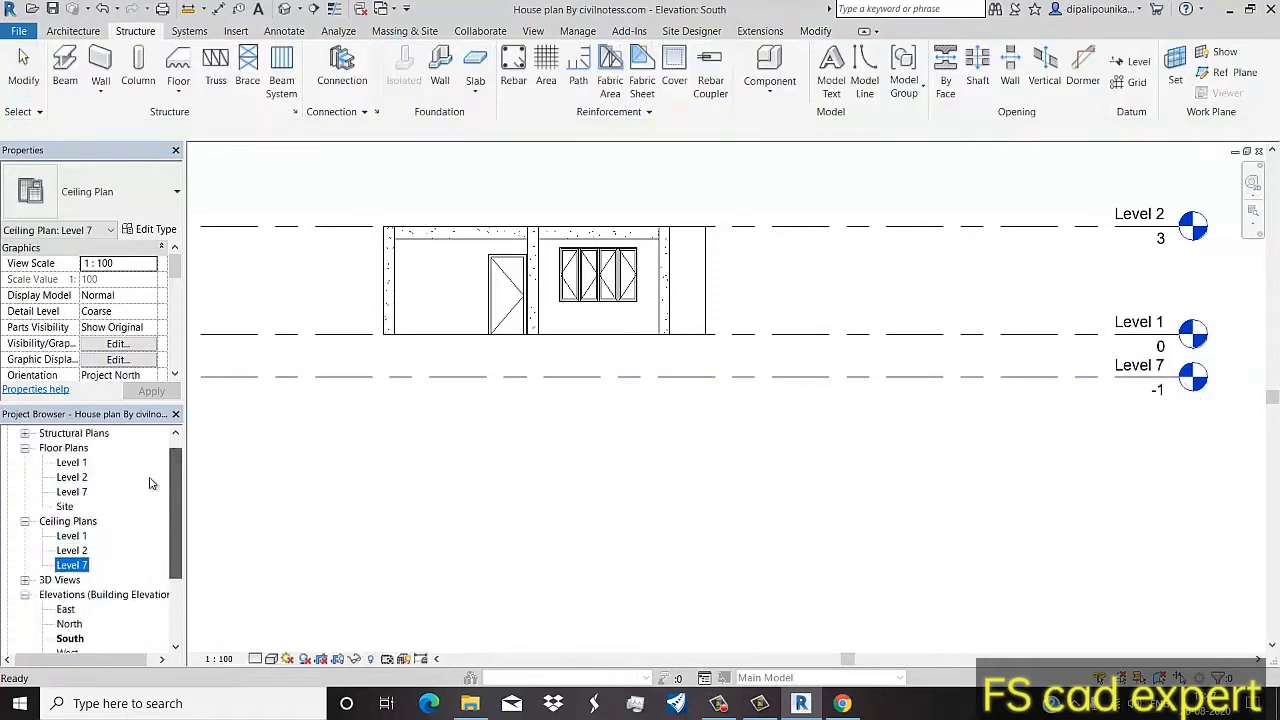
click(69, 494)
right_click(83, 503)
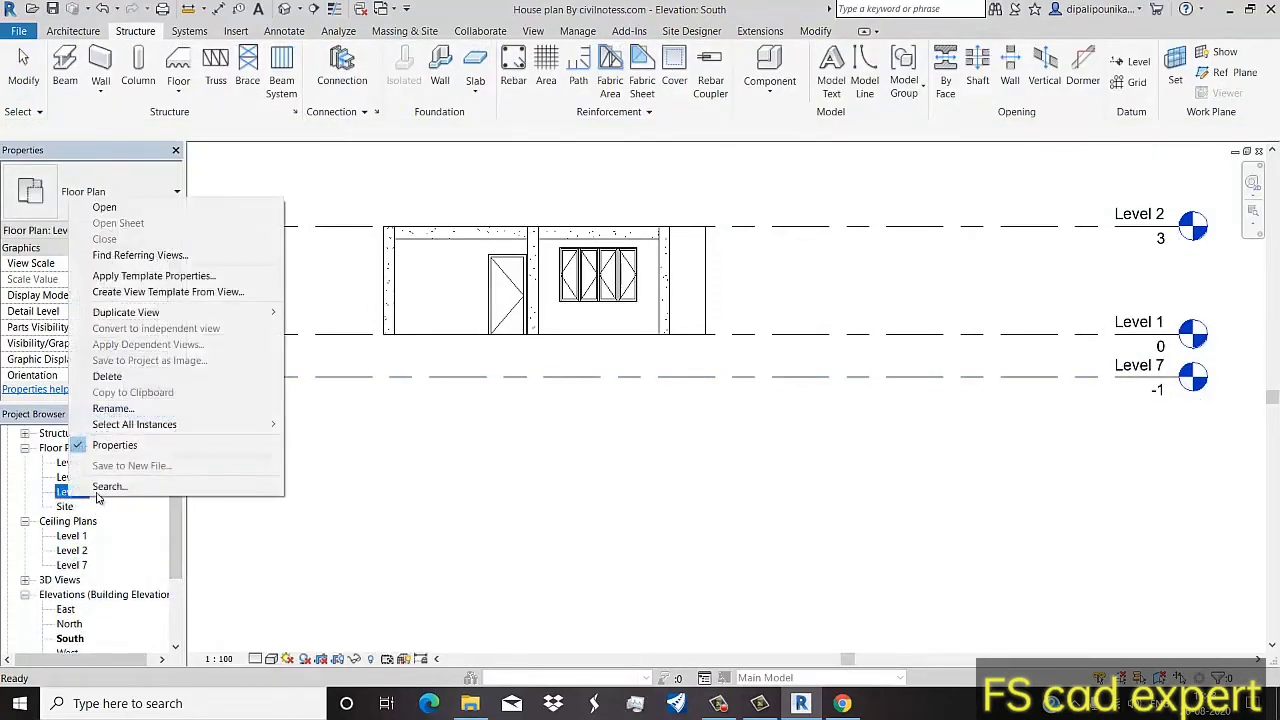
click(110, 409)
text(Foundation)
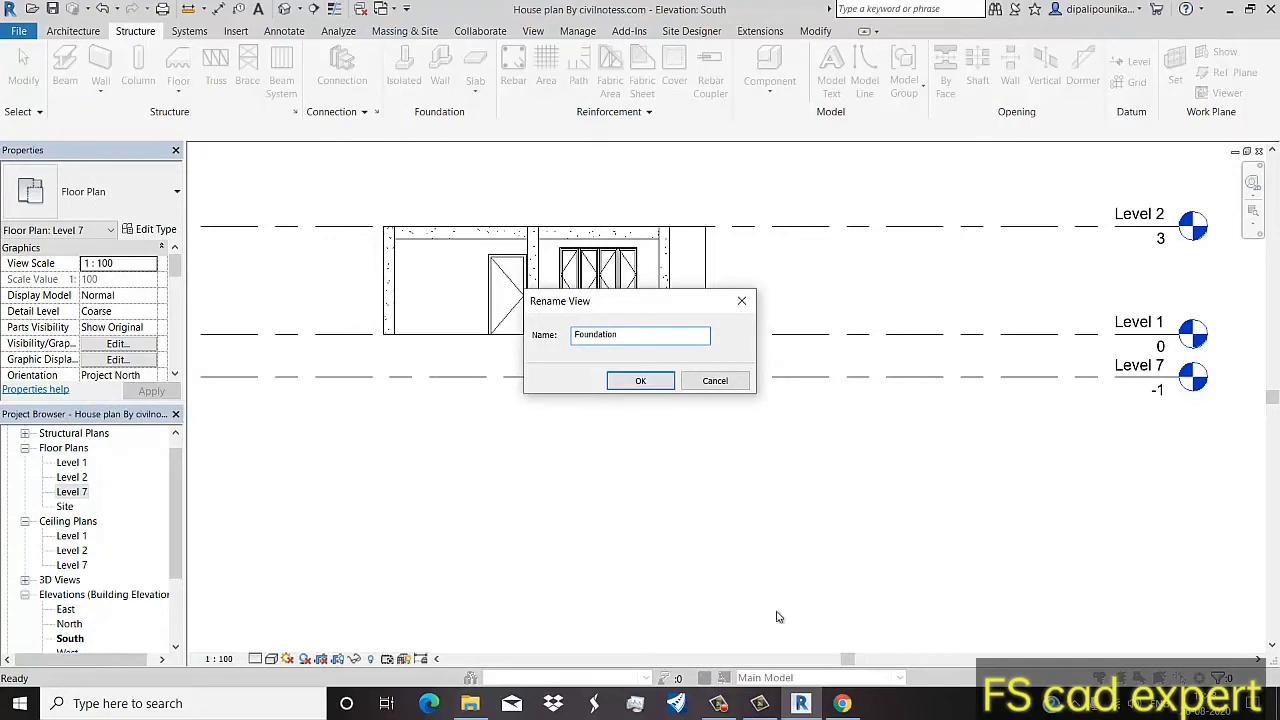
click(643, 383)
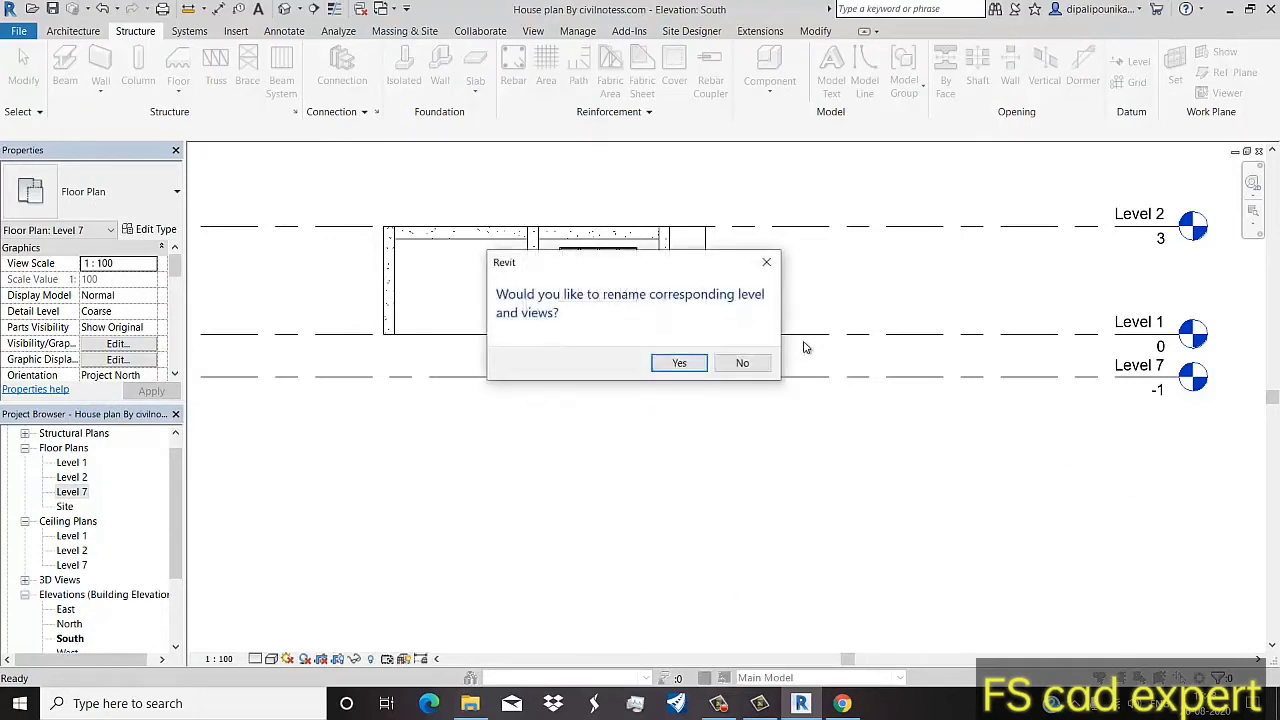
click(679, 364)
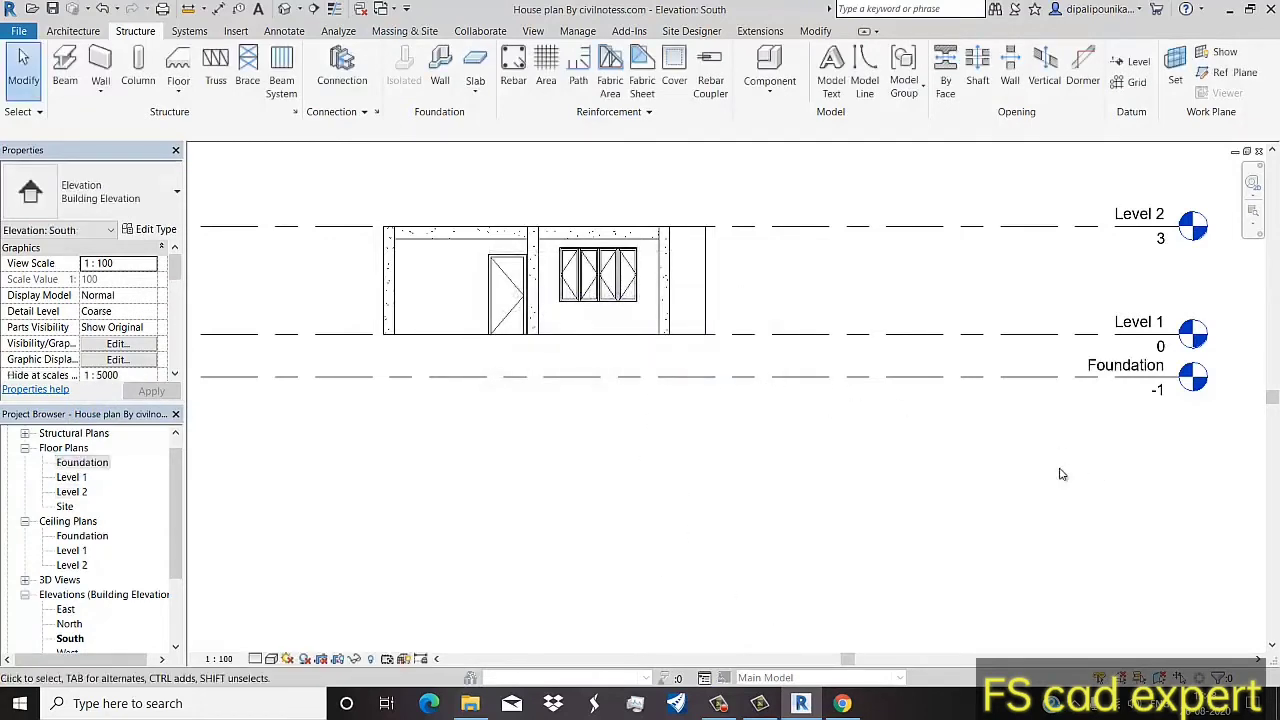
Step: Select all instances of the Level 2 beam type, then clear the selection
scroll(578, 290, up, 1)
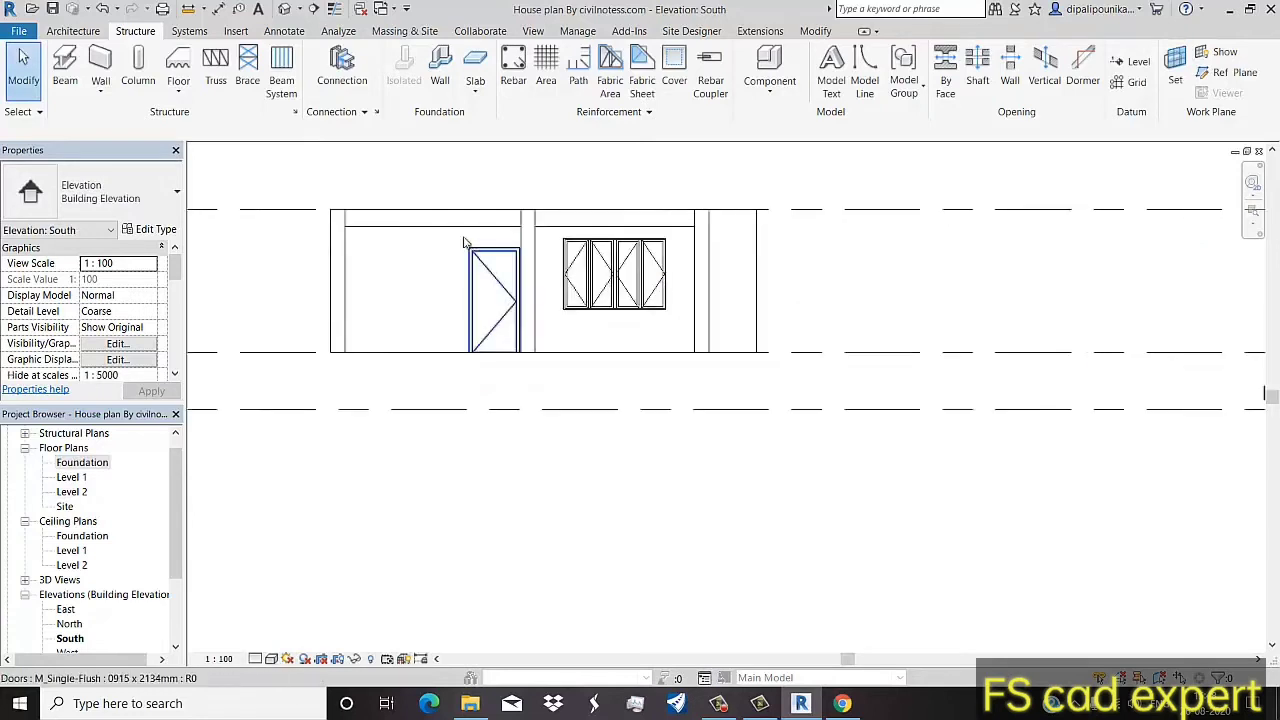
click(462, 220)
scroll(578, 428, down, 1)
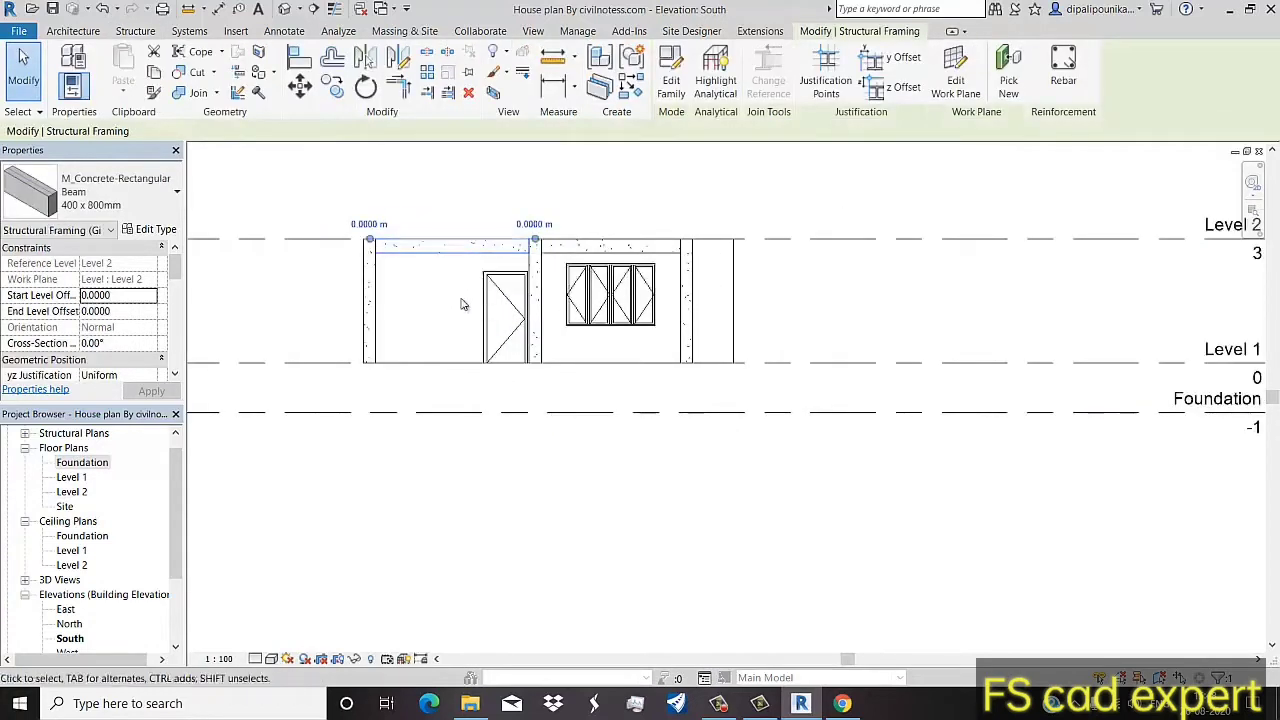
right_click(470, 255)
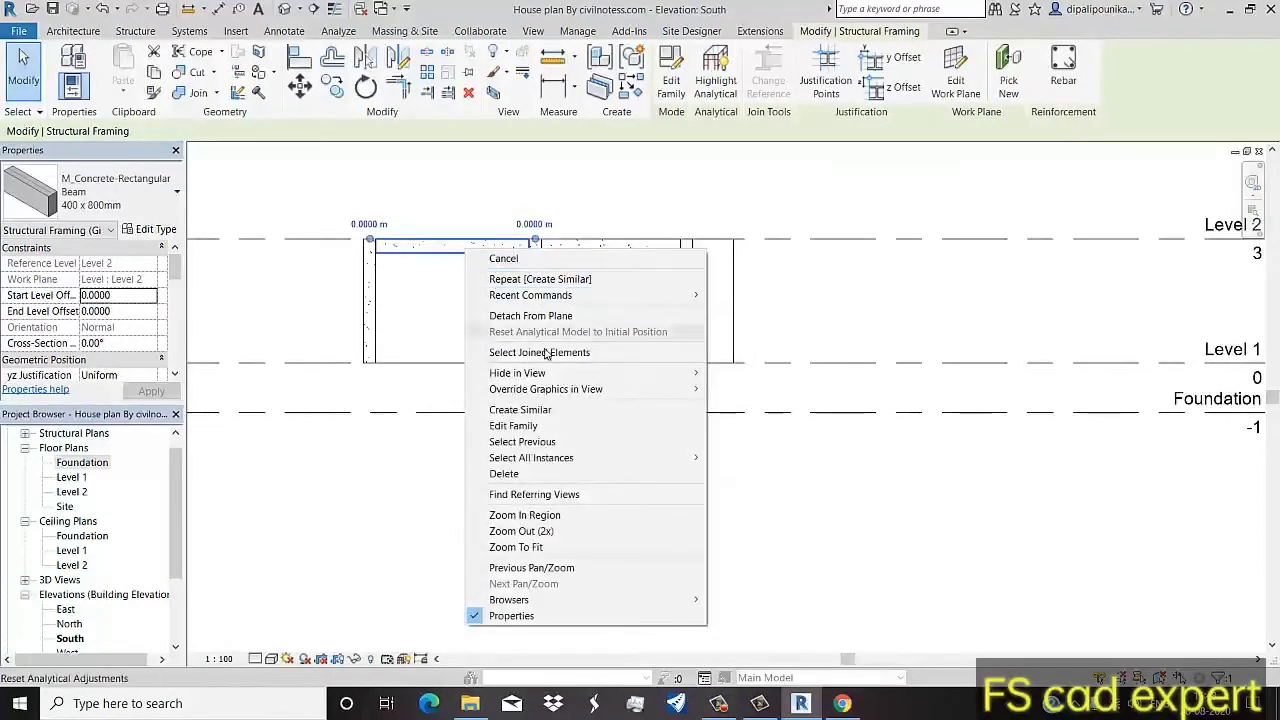
mouse_move(531, 458)
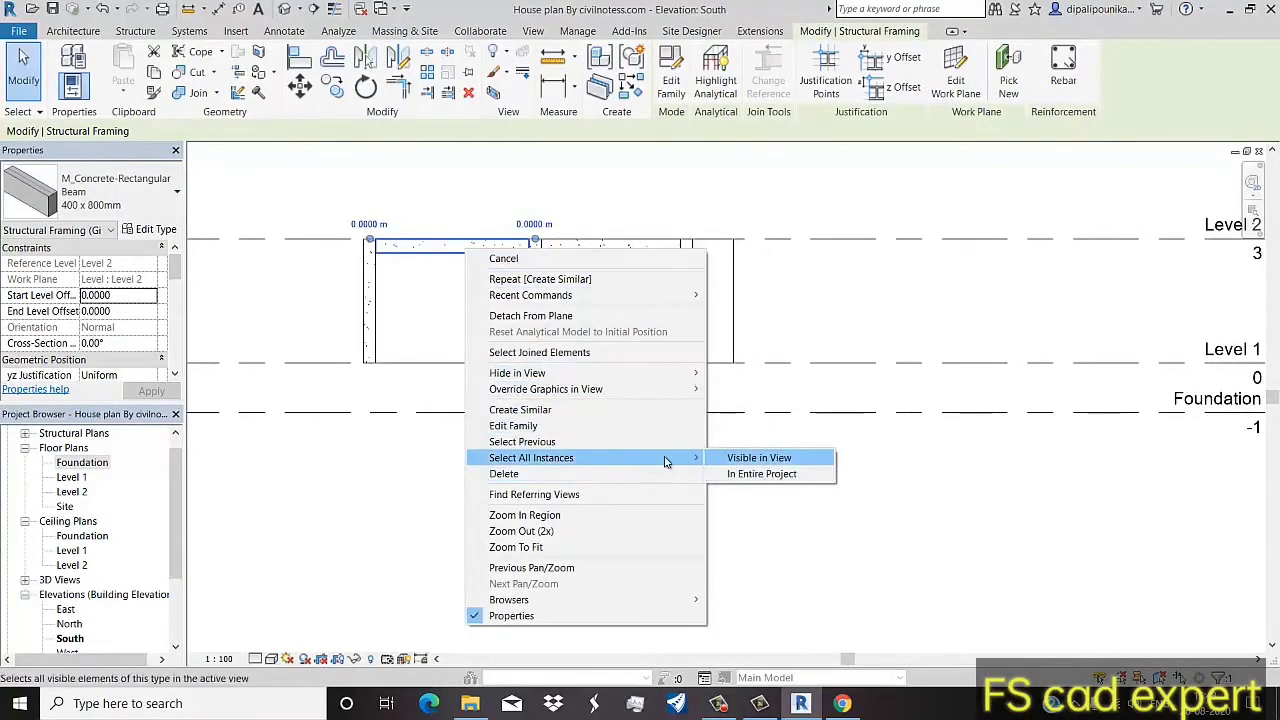
click(747, 473)
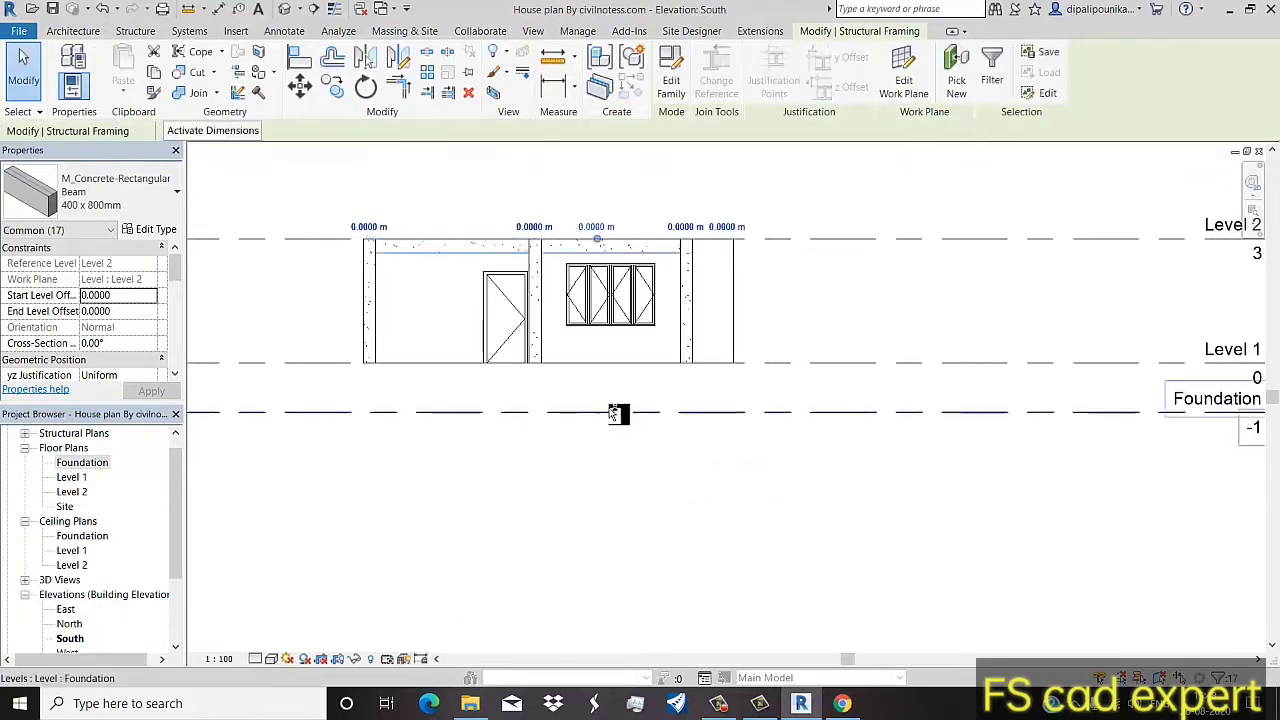
click(424, 388)
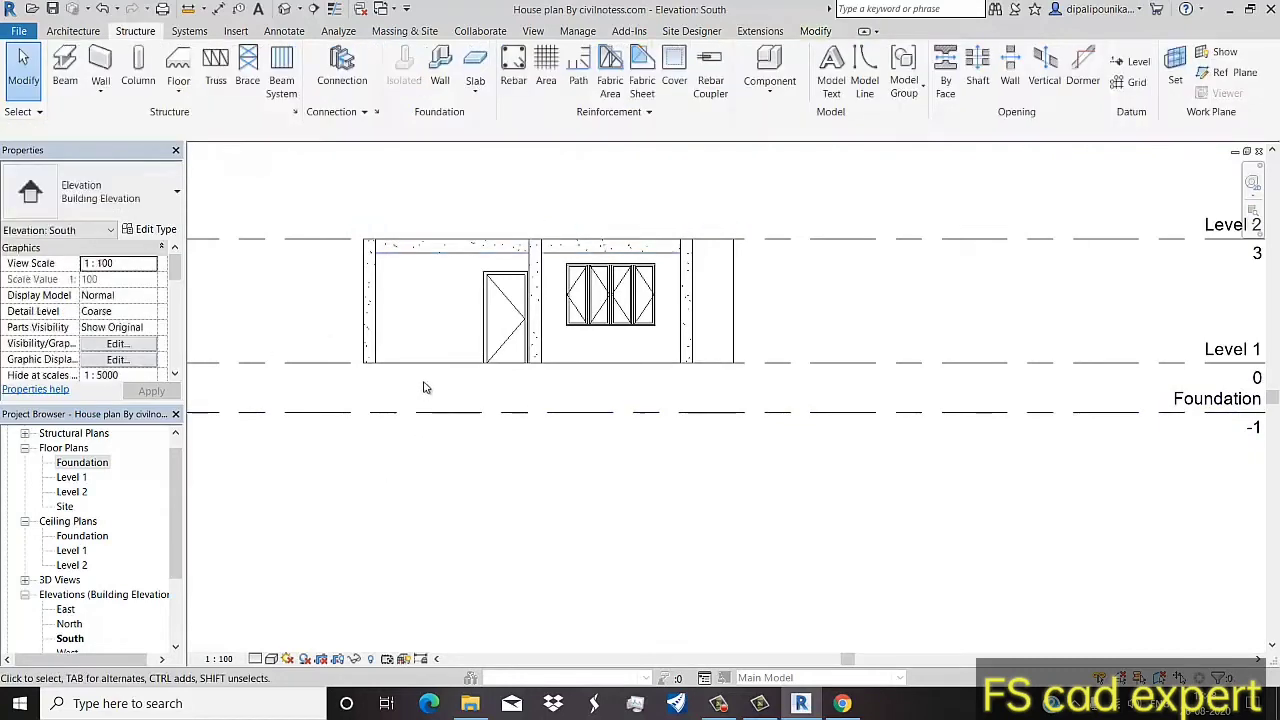
Step: Paste the Level 2 beam aligned to Level 1 via Aligned to Selected Levels
click(400, 258)
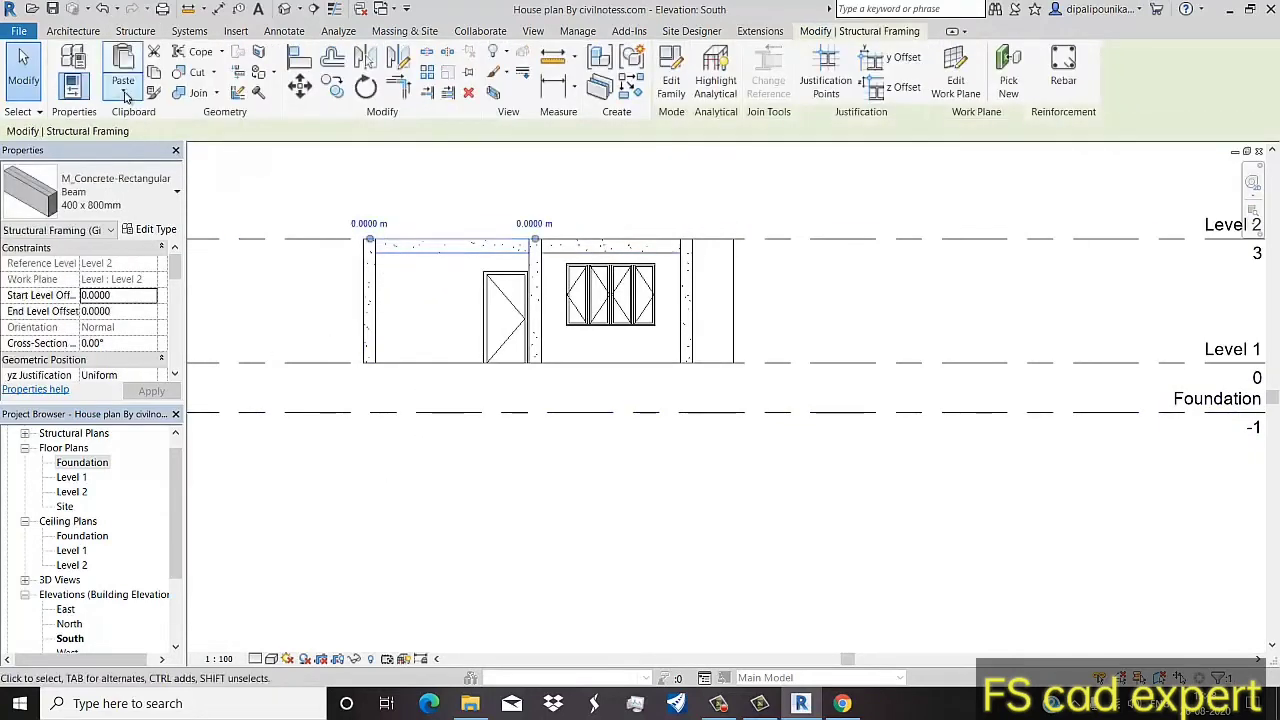
click(124, 94)
click(190, 174)
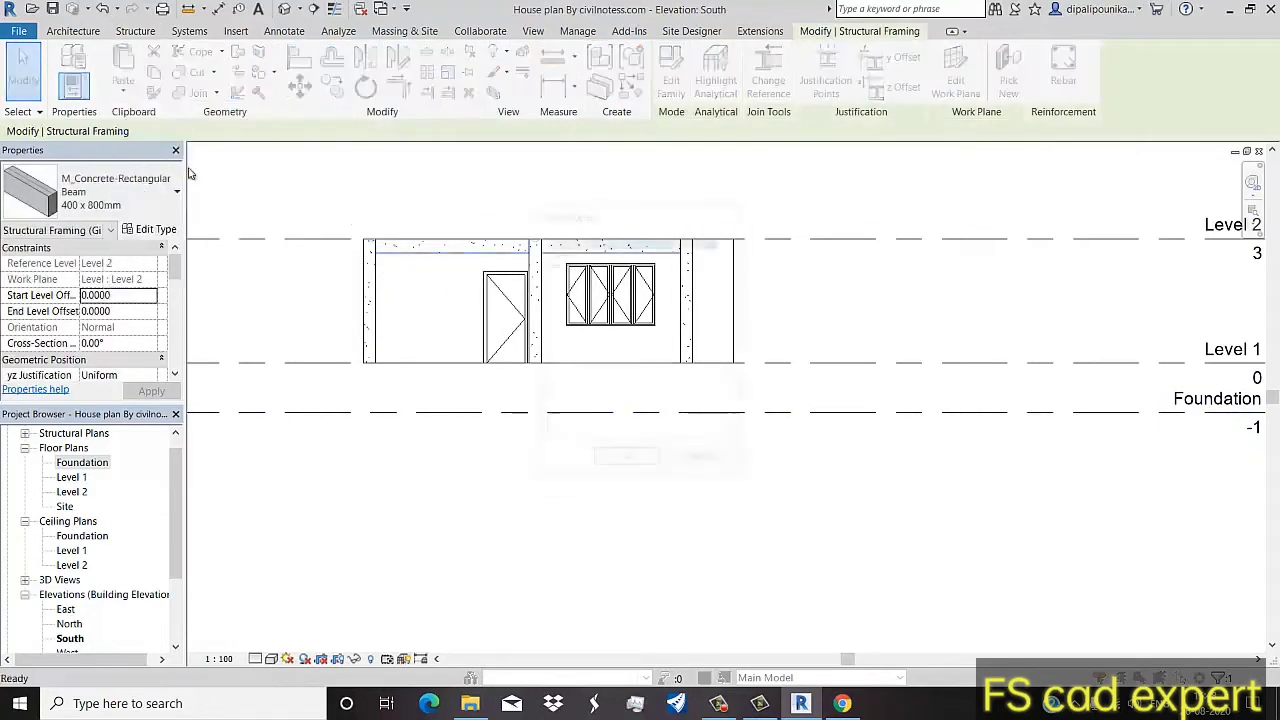
click(562, 252)
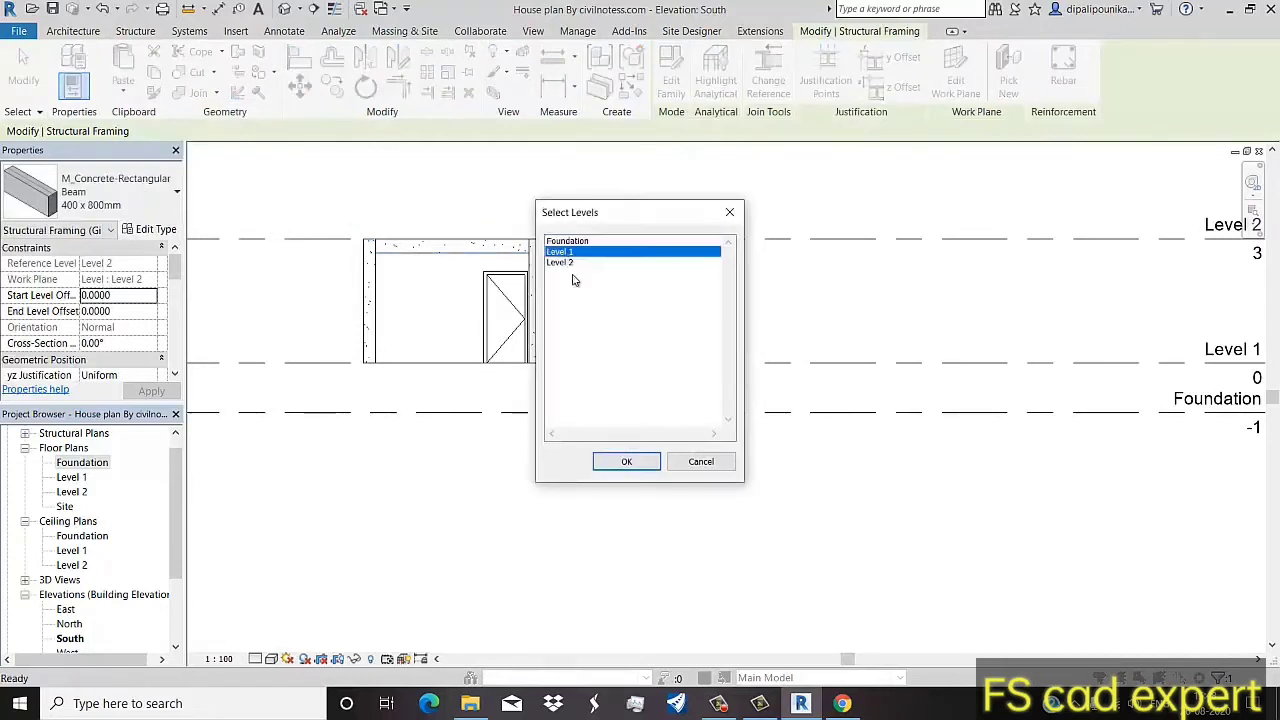
click(621, 461)
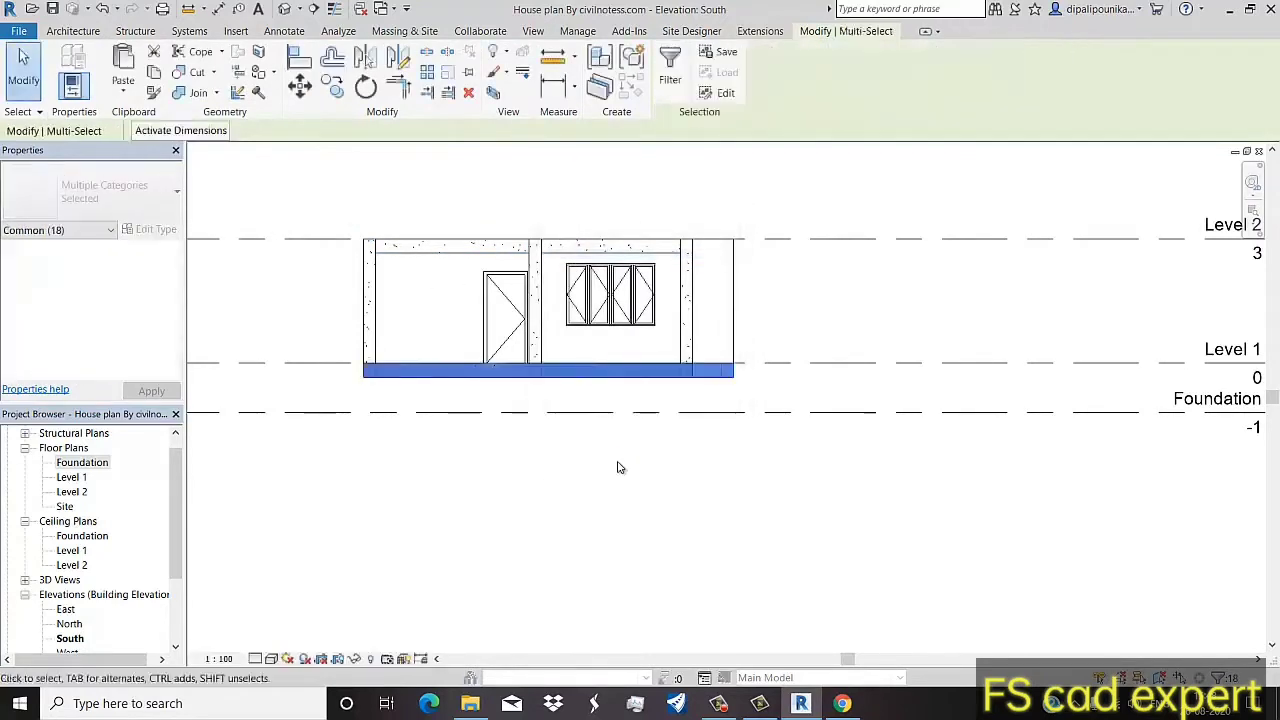
click(617, 463)
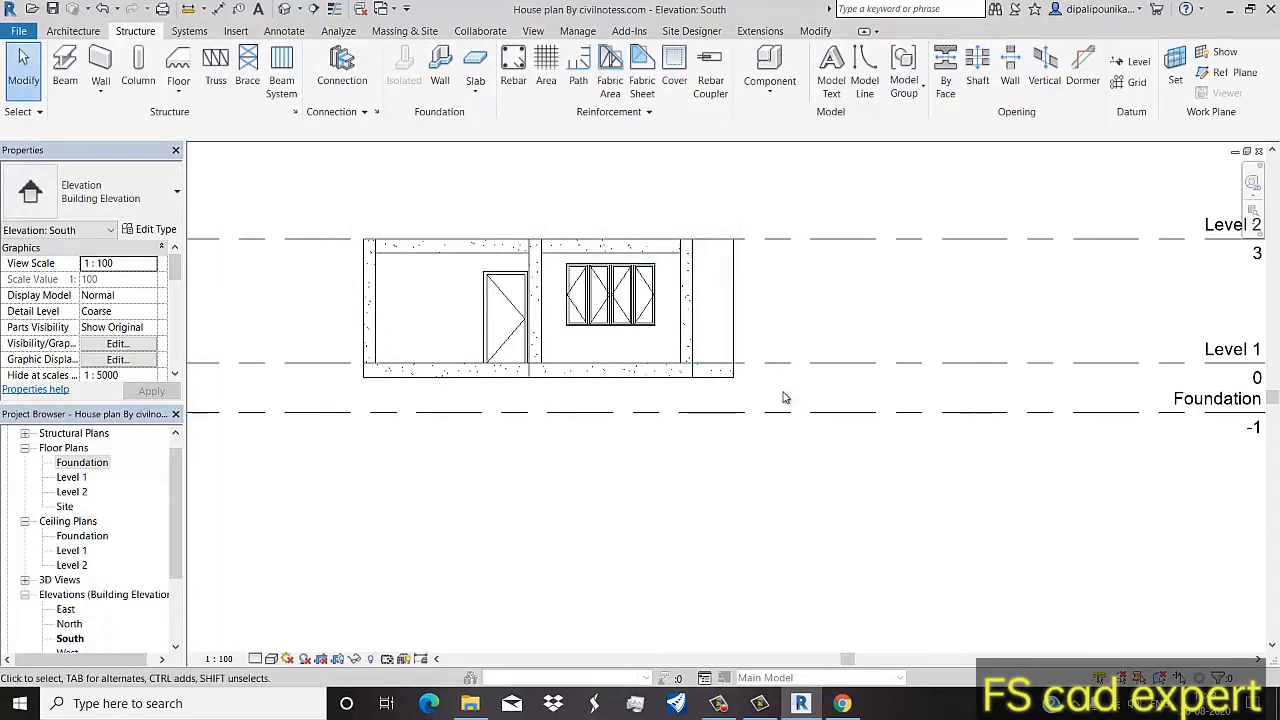
middle_drag(769, 403, 709, 393)
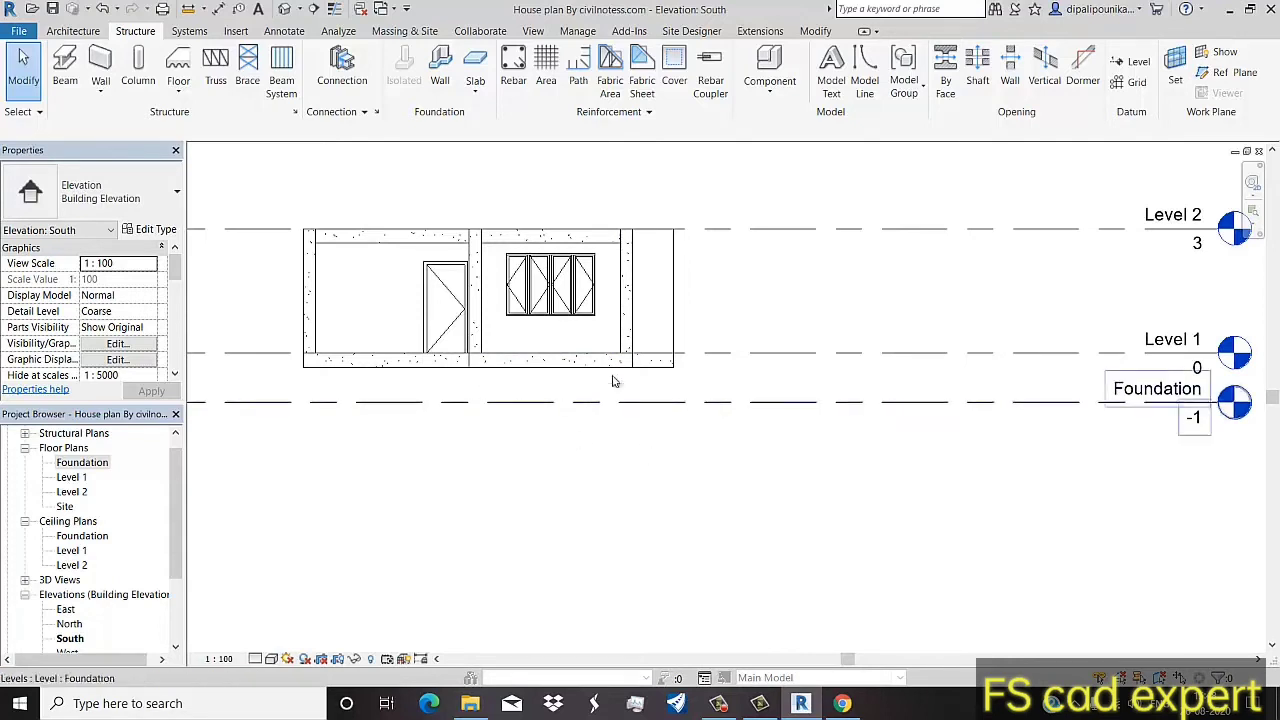
Step: In the Level 1 plan, start a structural column with depth set to Foundation
double_click(74, 478)
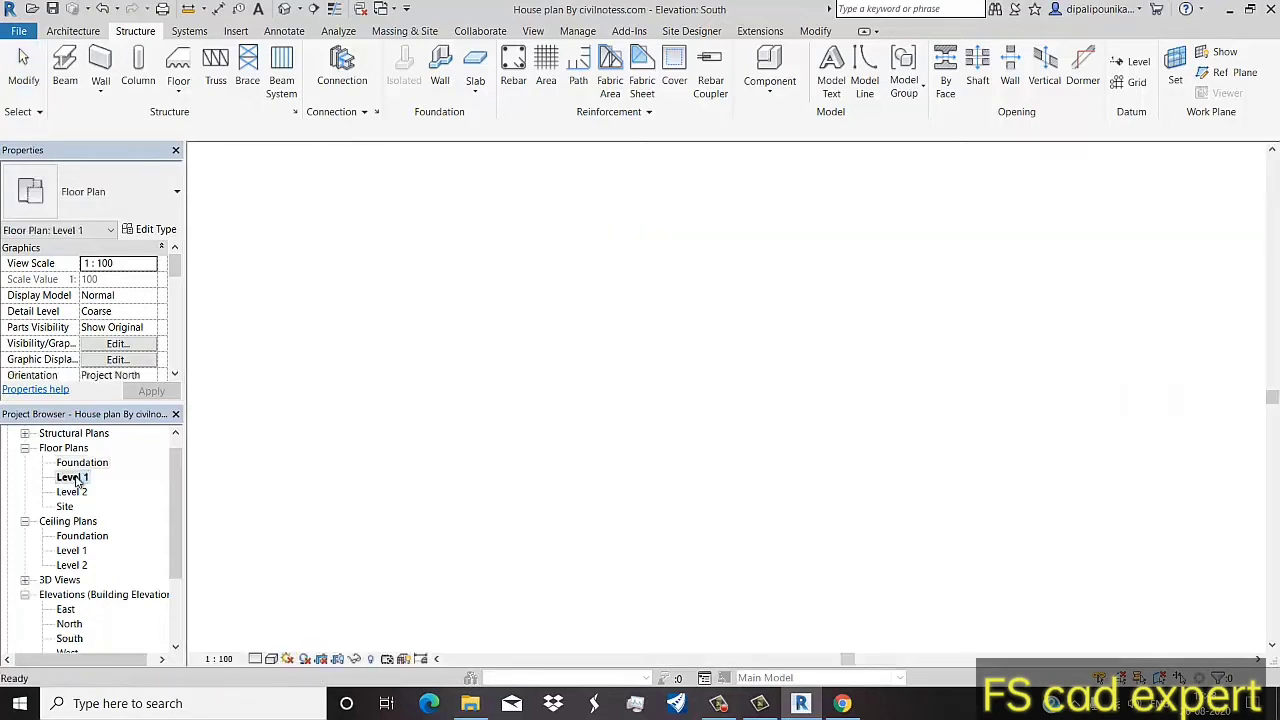
scroll(449, 575, up, 1)
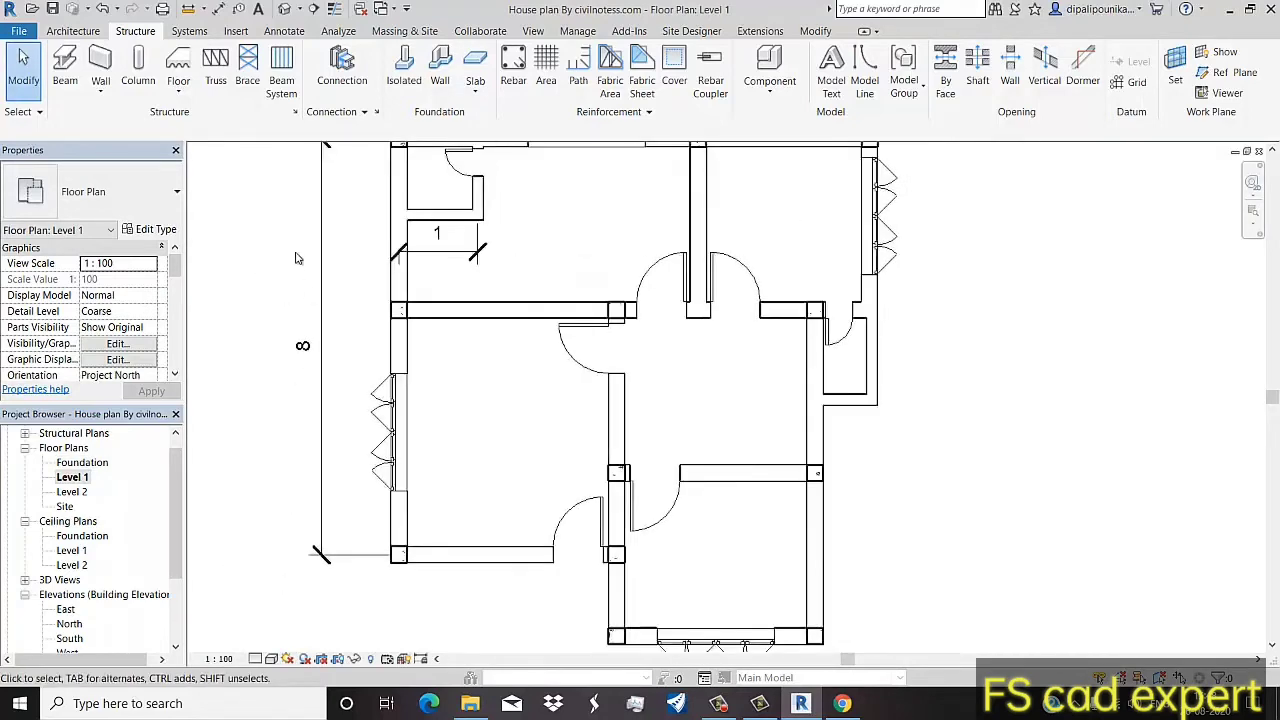
click(138, 68)
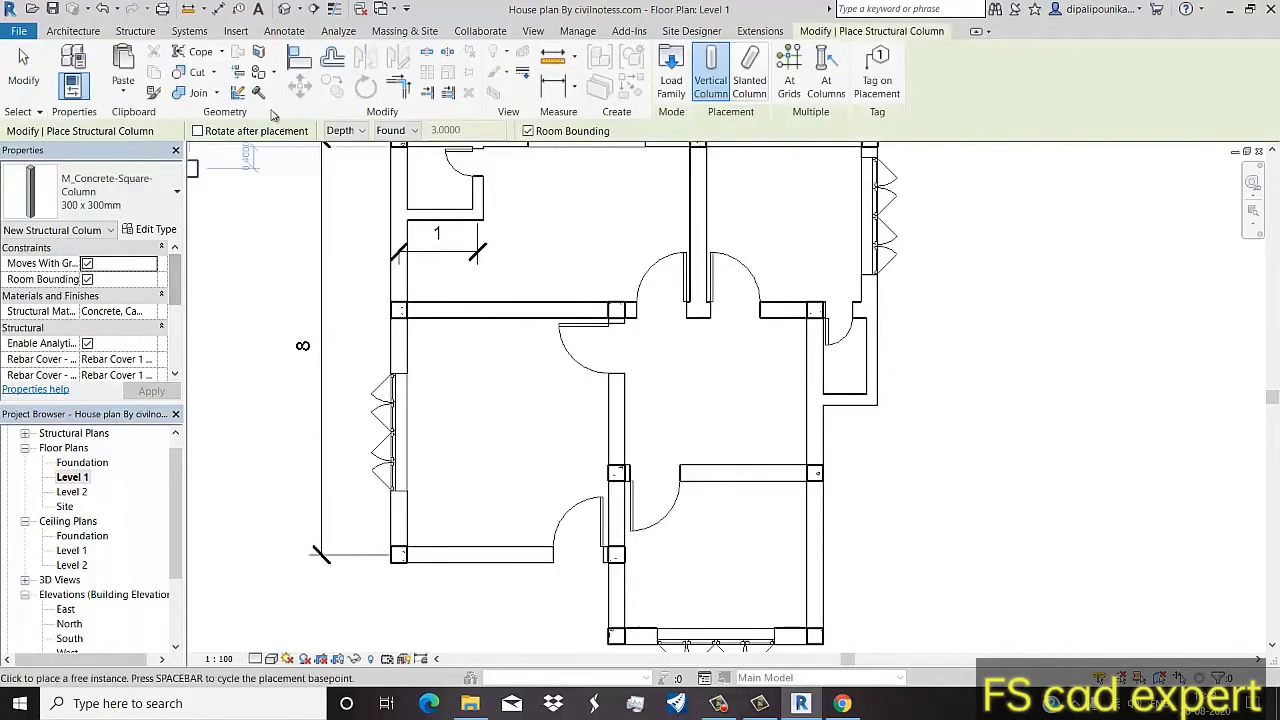
click(123, 34)
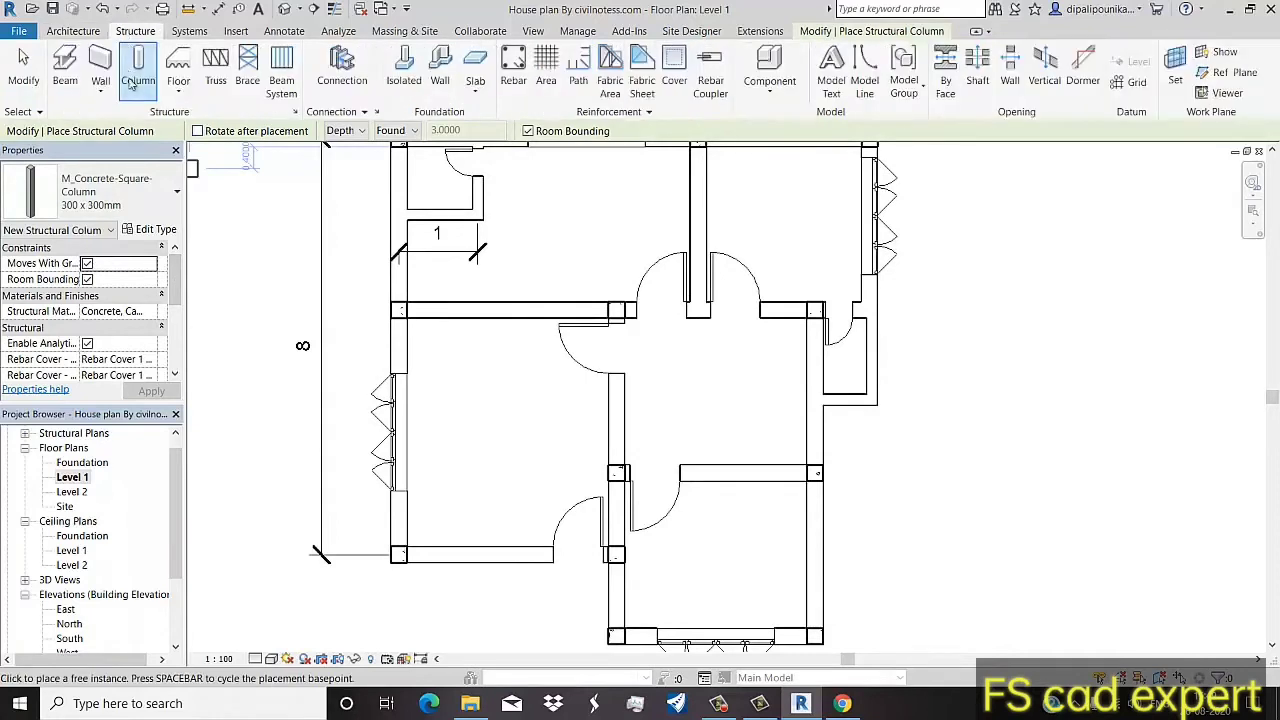
click(400, 131)
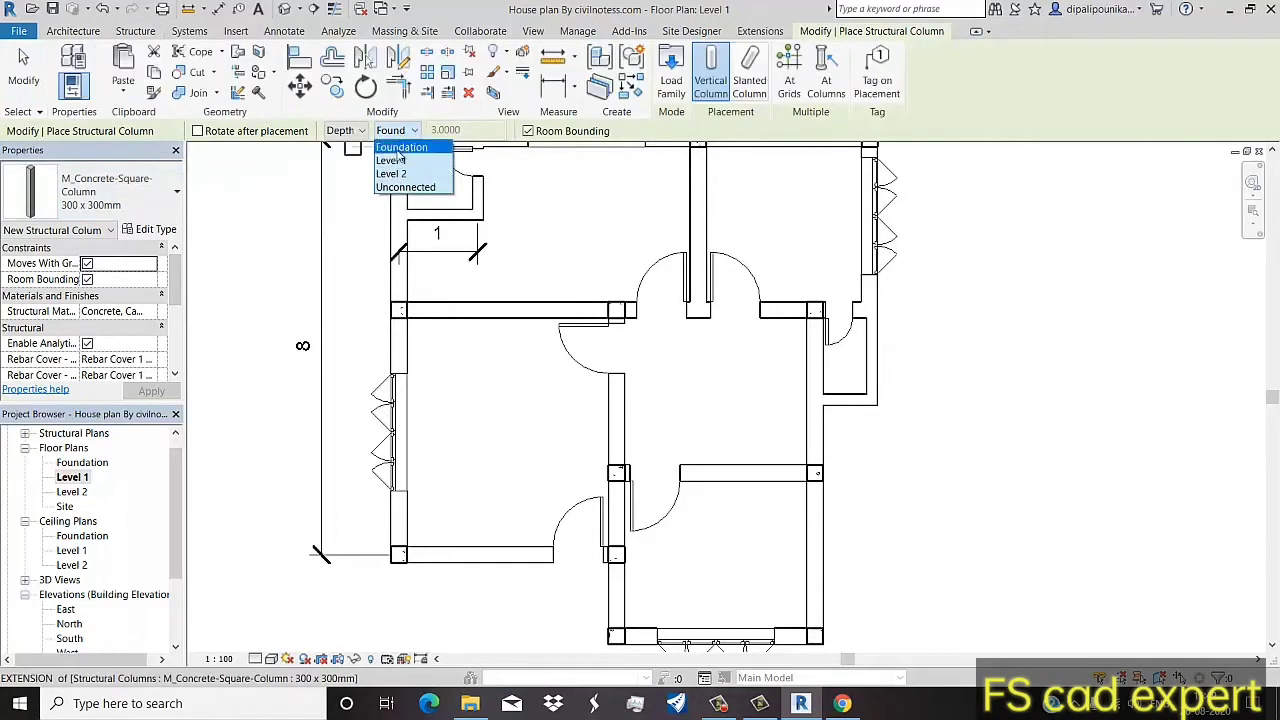
click(403, 150)
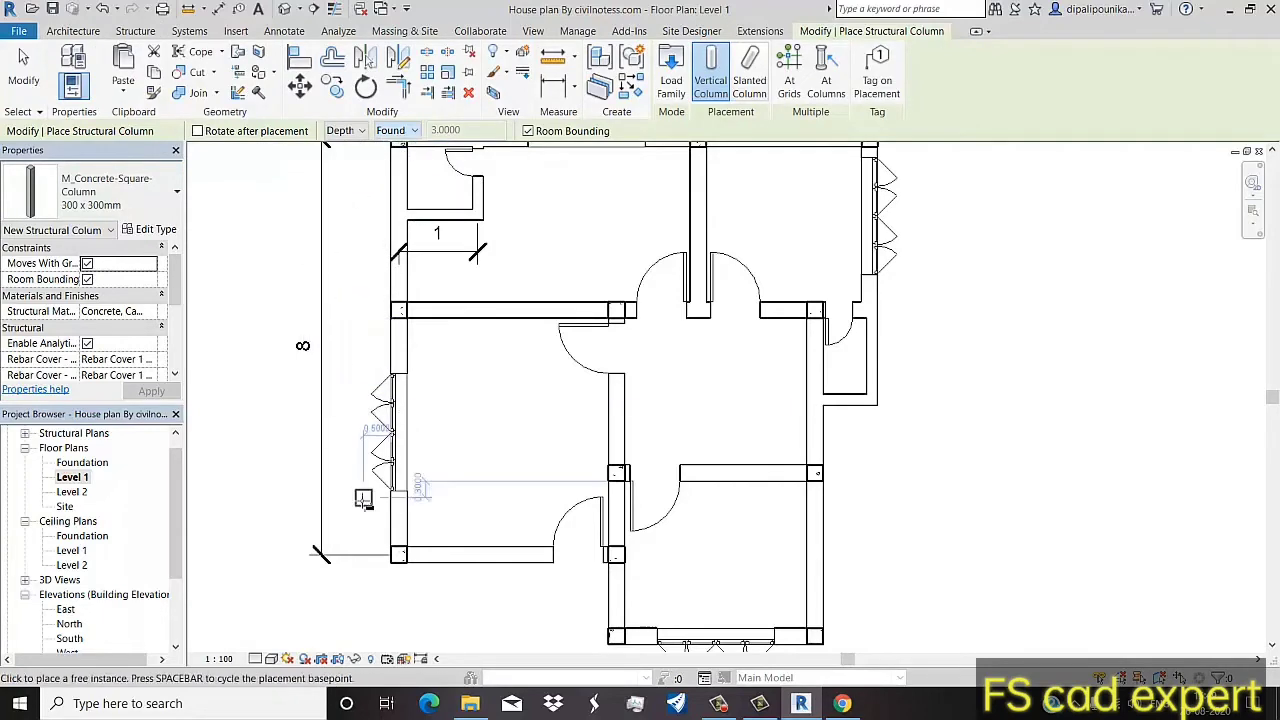
Step: Place a 300 x 300mm concrete column at the lower-left wall corner and view it in 3D
scroll(363, 498, up, 1)
scroll(370, 480, up, 2)
scroll(390, 440, up, 2)
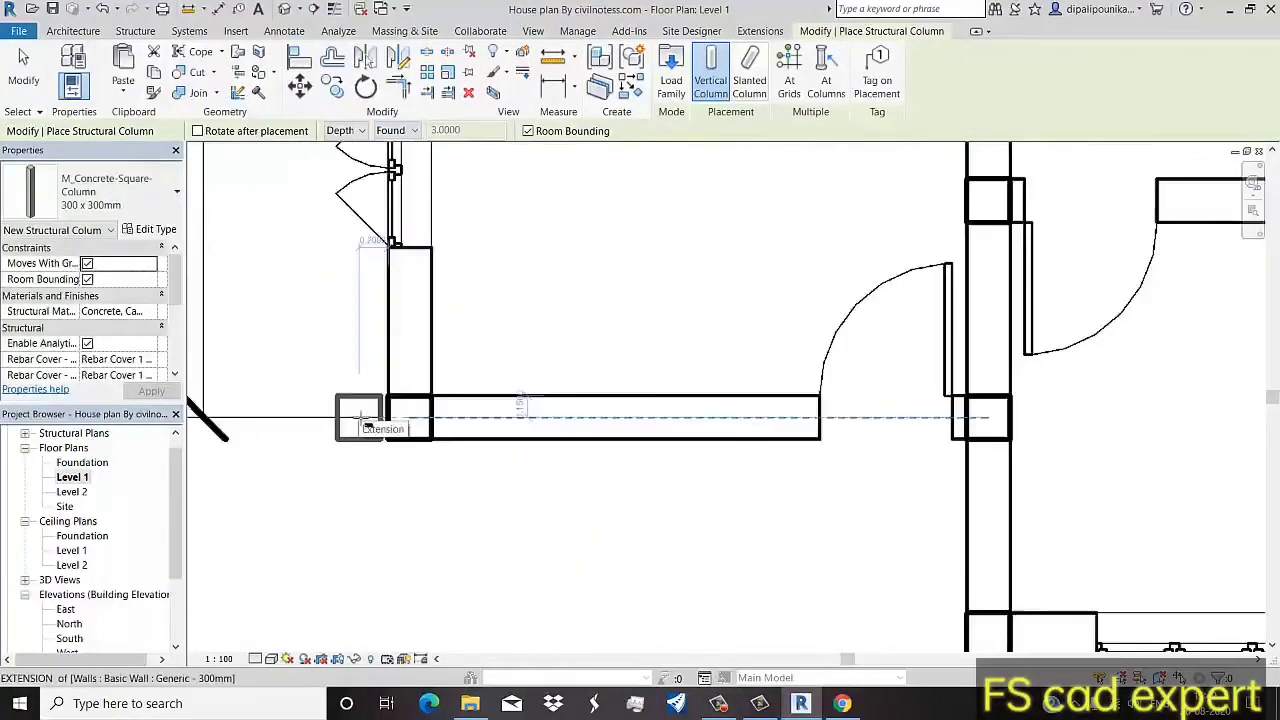
click(415, 420)
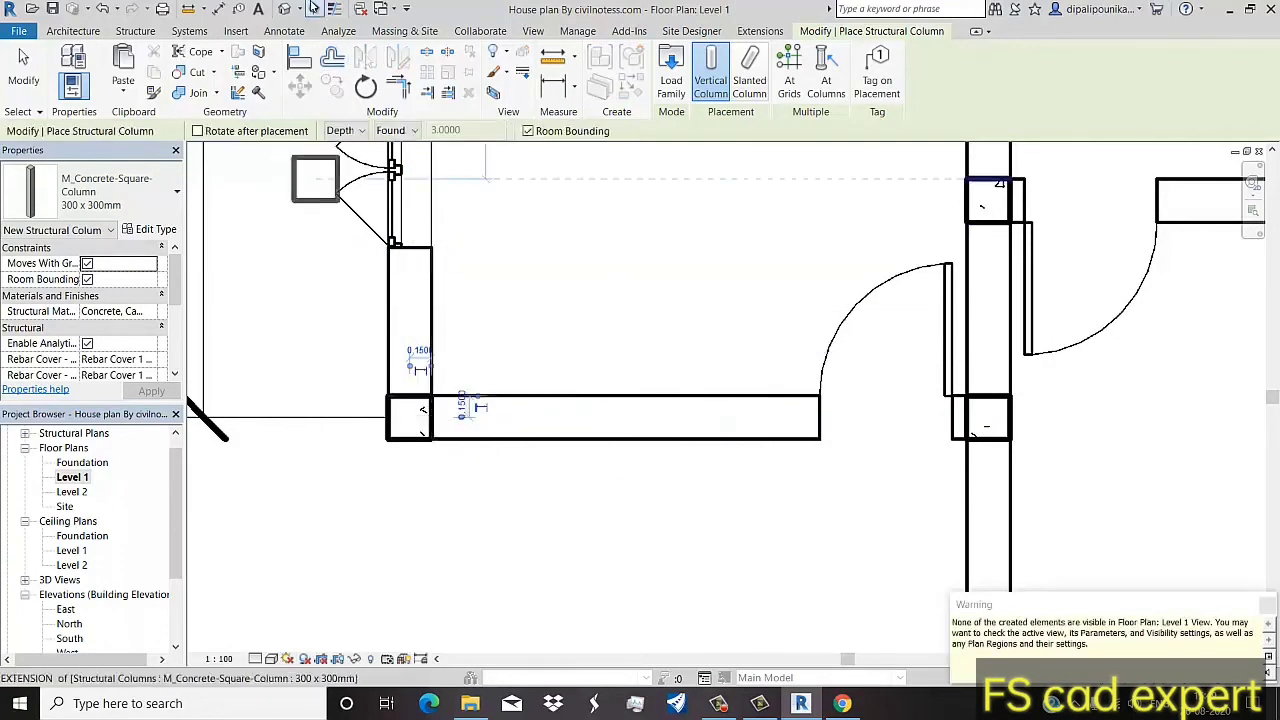
click(285, 10)
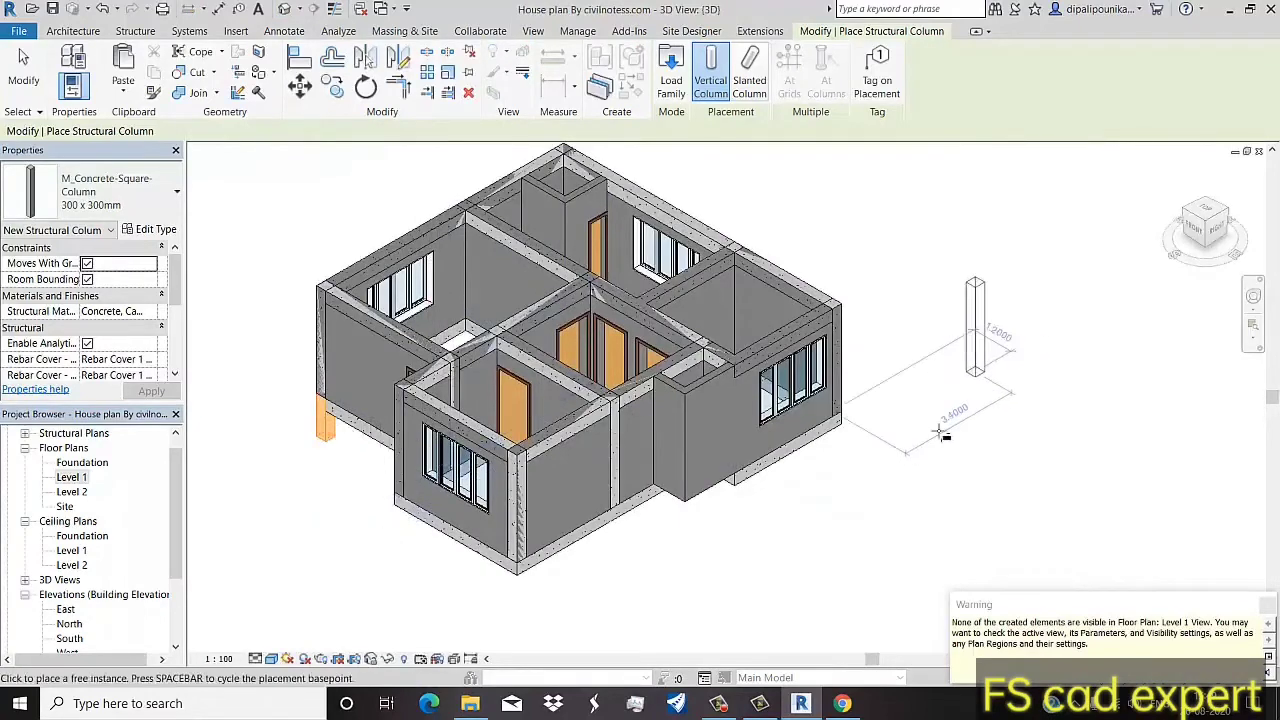
Step: End column placement, verify the column in the North elevation, then reopen Level 1
click(1272, 604)
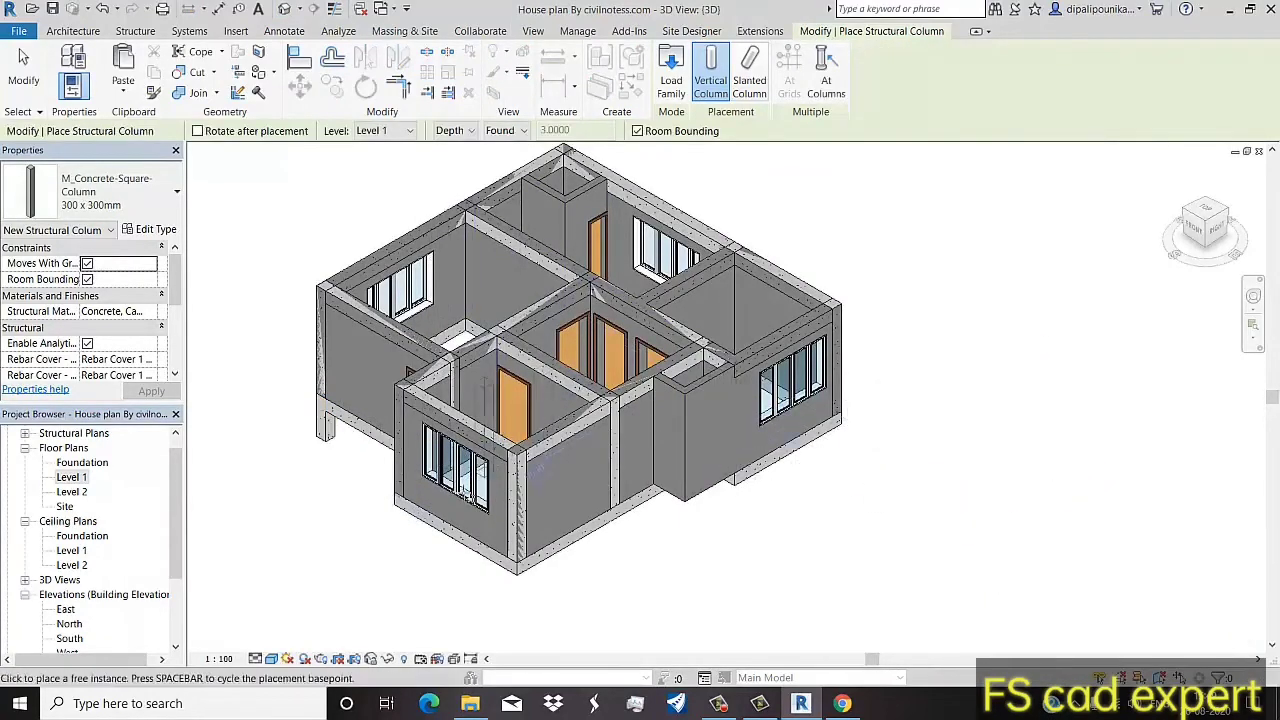
key(Escape)
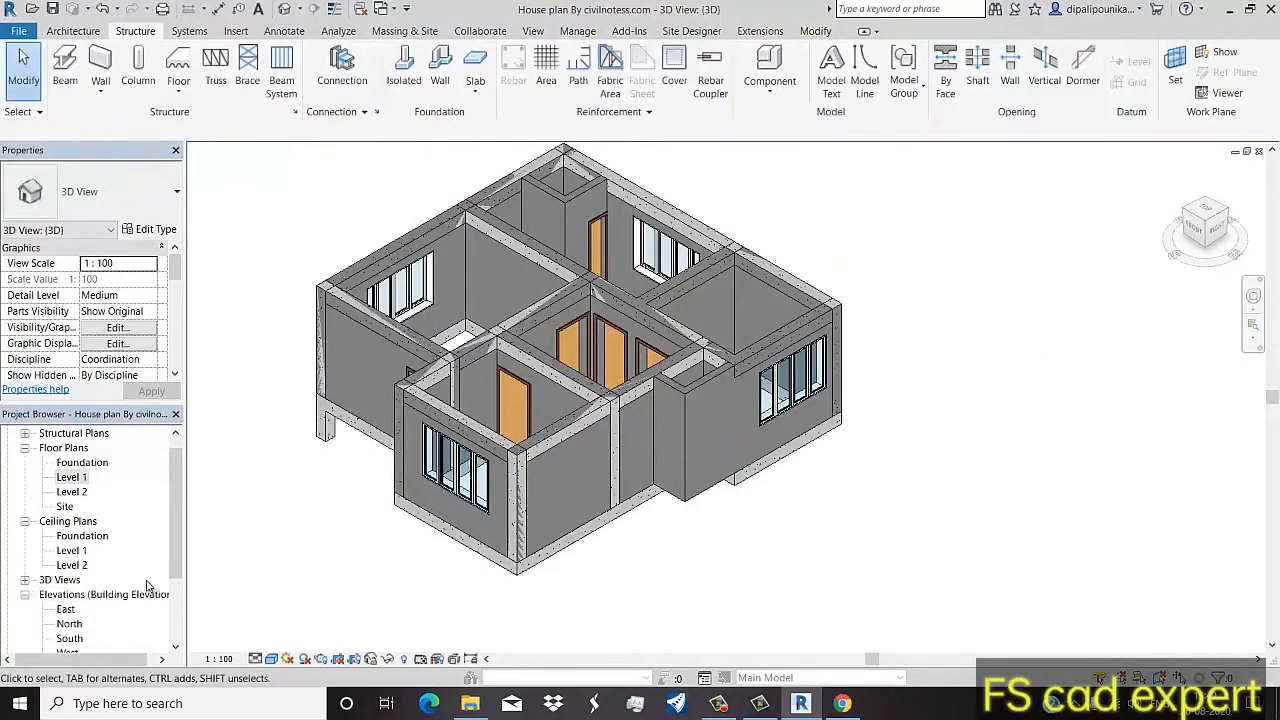
double_click(69, 624)
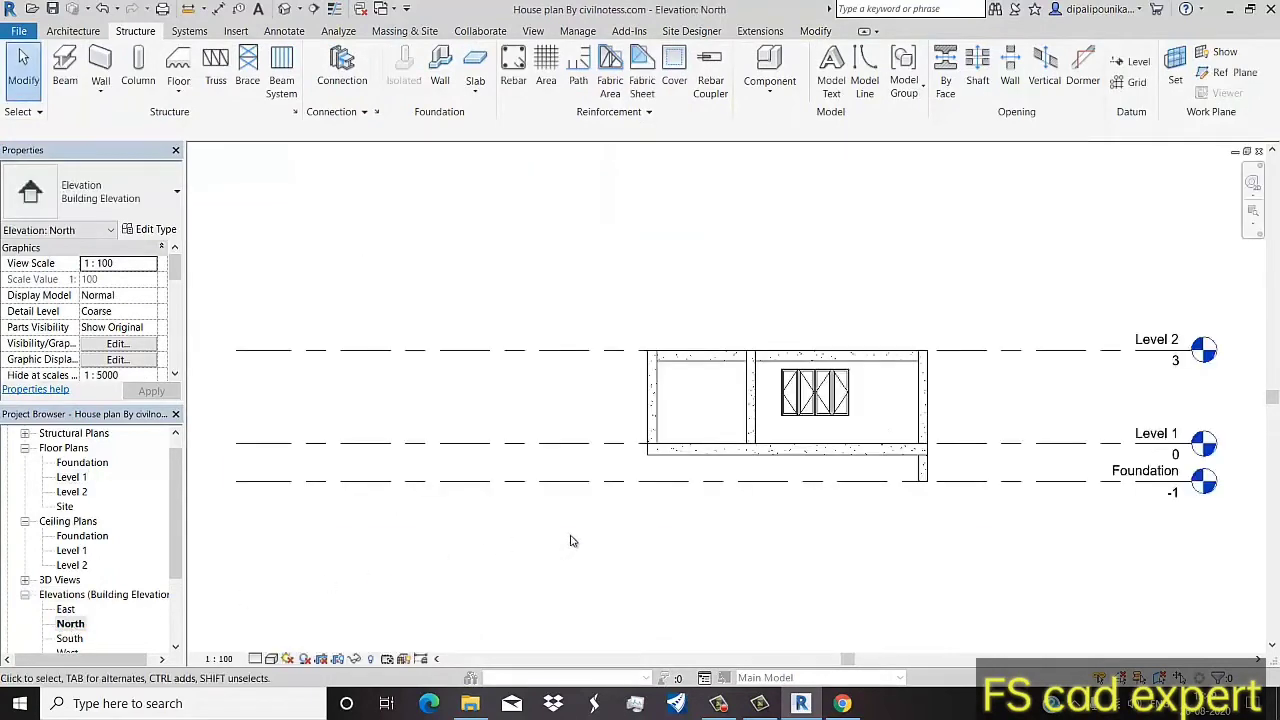
scroll(899, 486, up, 2)
scroll(967, 420, up, 2)
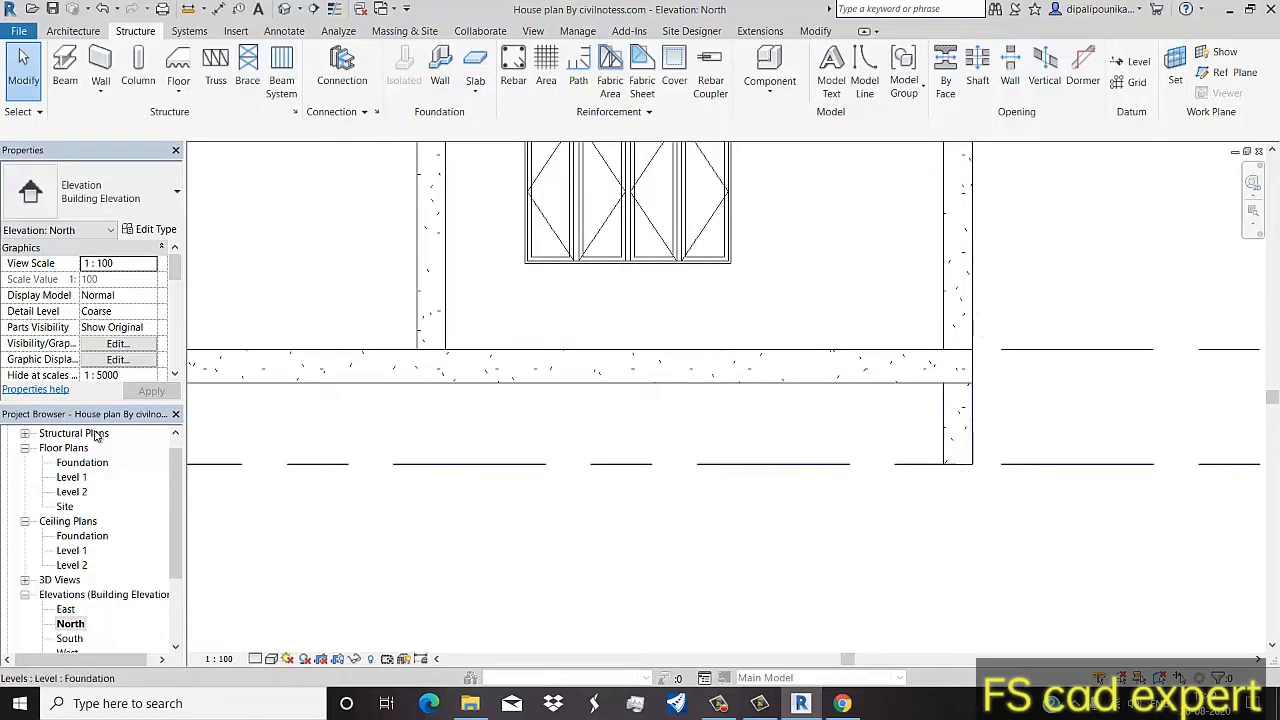
double_click(78, 479)
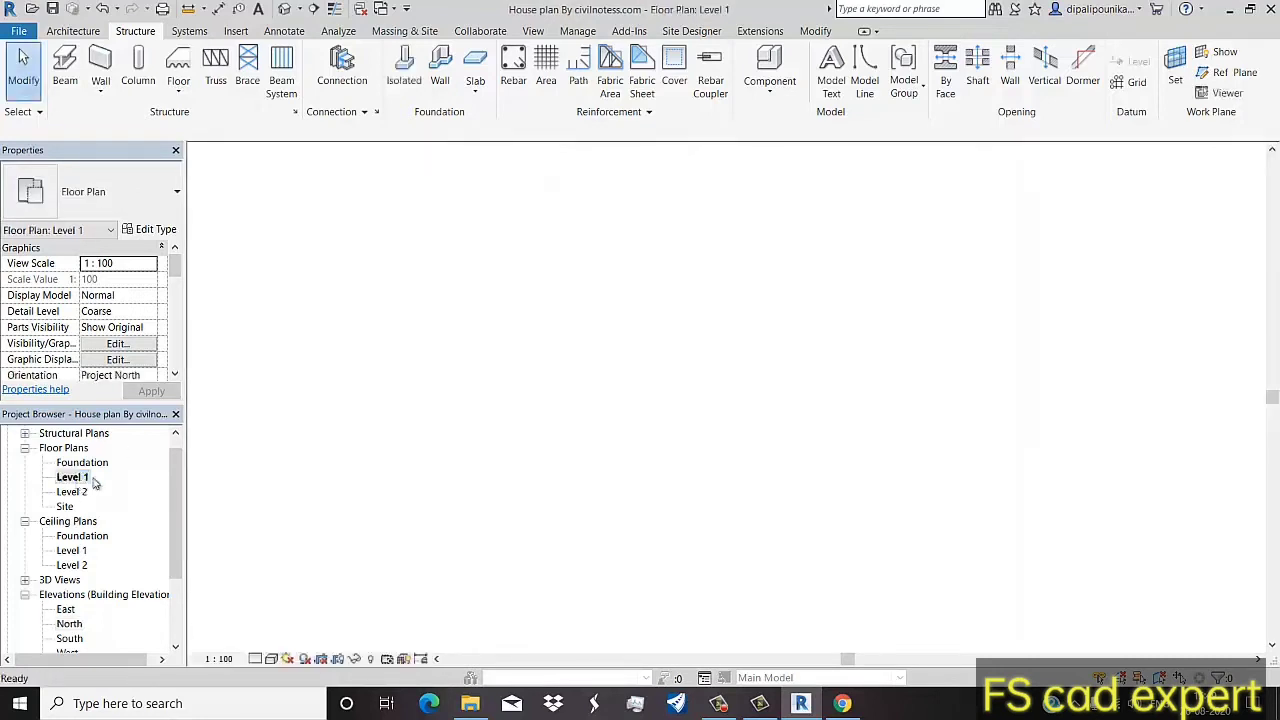
Step: Place columns at the left wall junction and the top-left wall corner
click(138, 70)
middle_drag(328, 320, 463, 537)
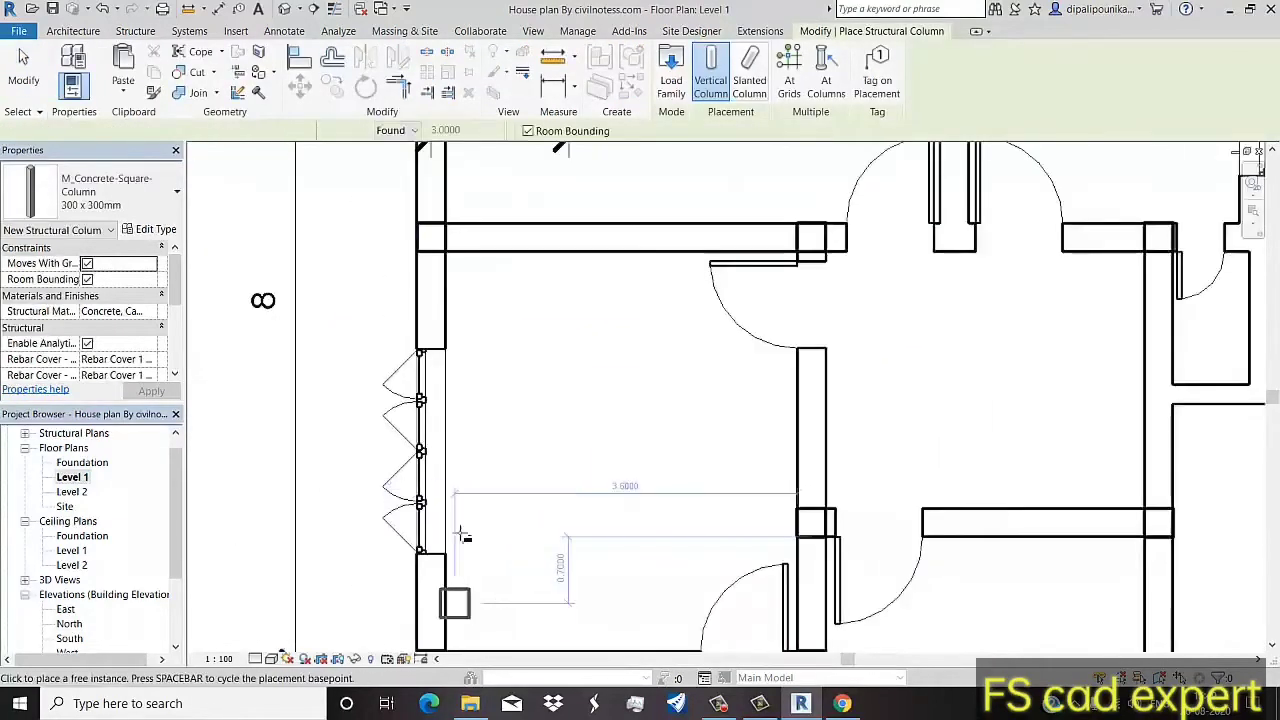
middle_drag(510, 376, 594, 591)
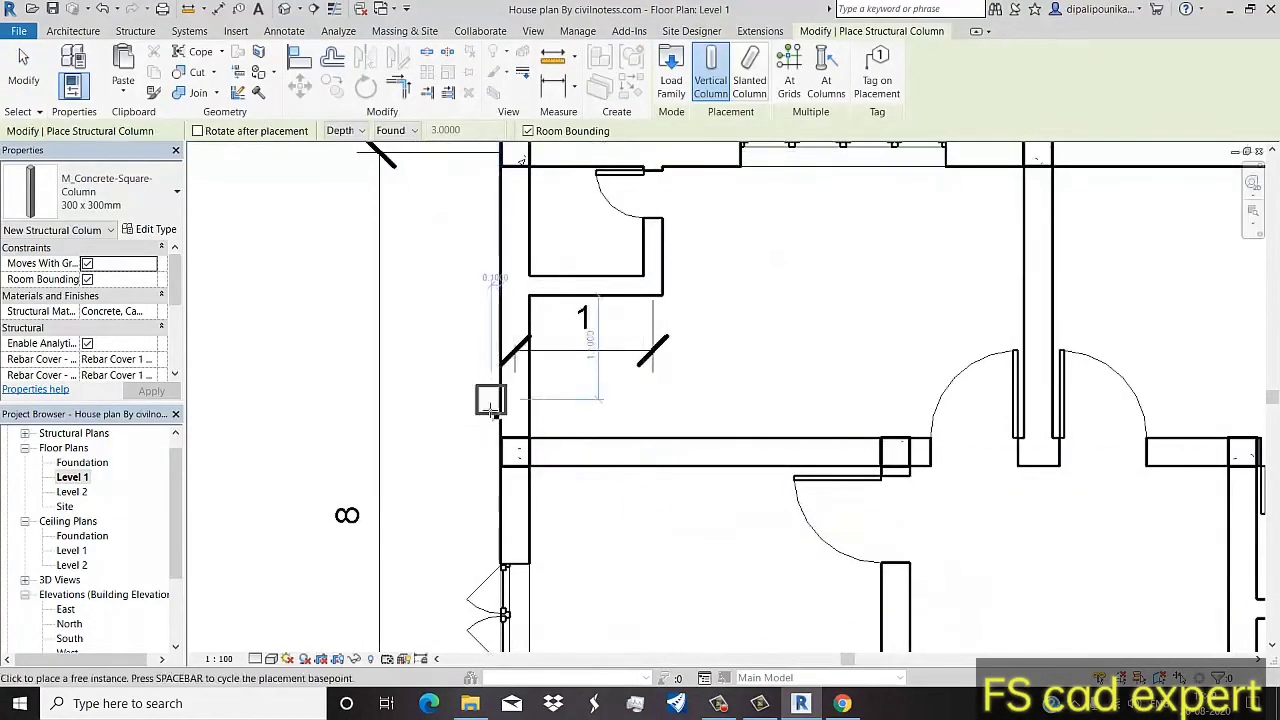
scroll(490, 402, up, 2)
click(533, 479)
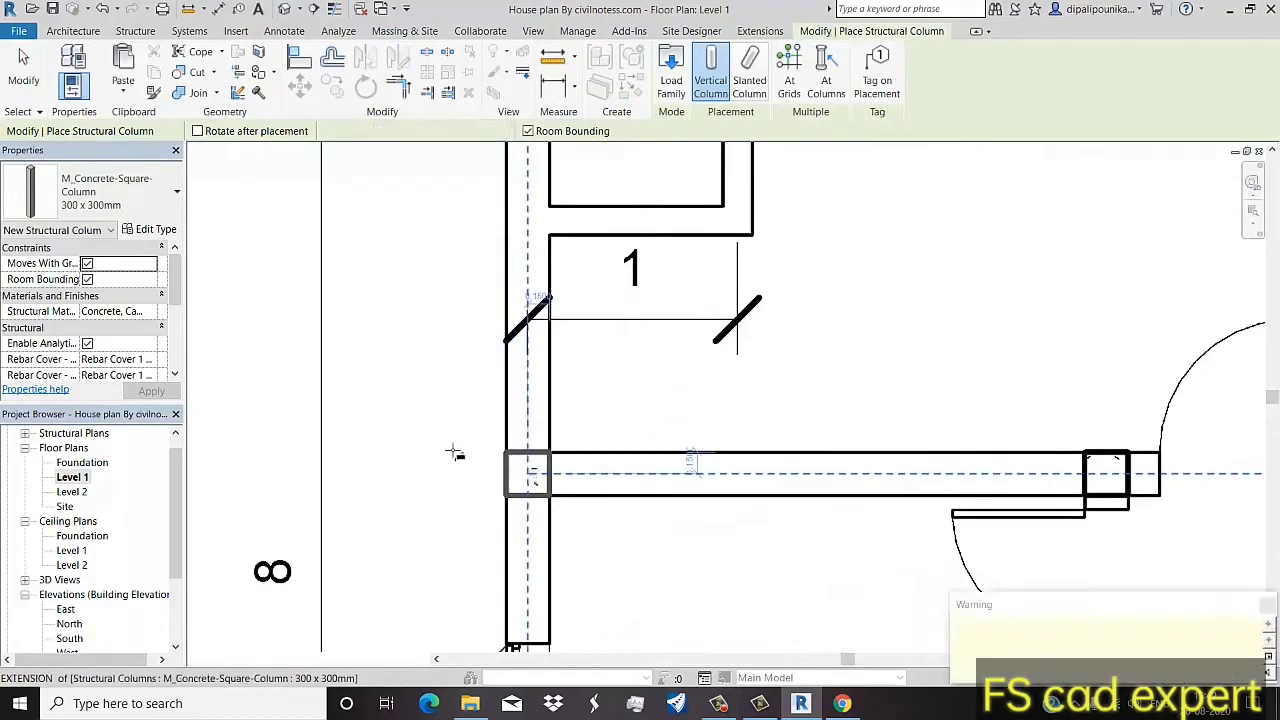
click(1267, 607)
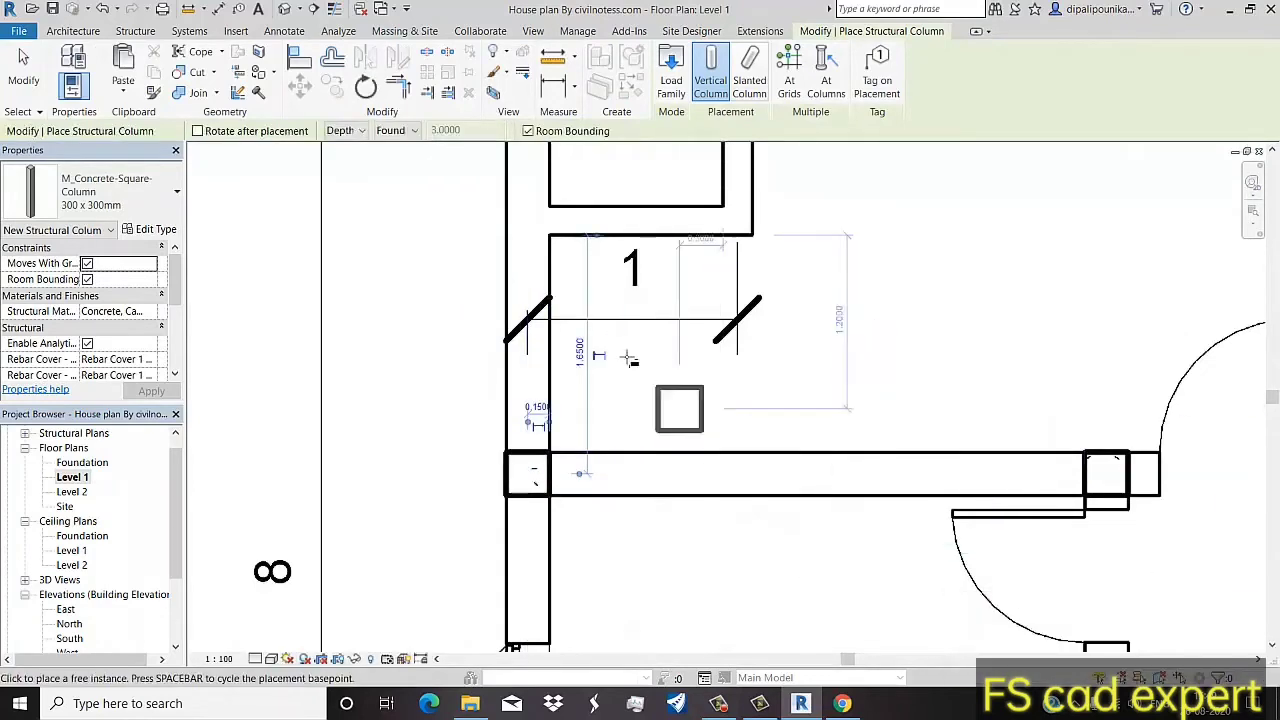
middle_drag(540, 200, 575, 460)
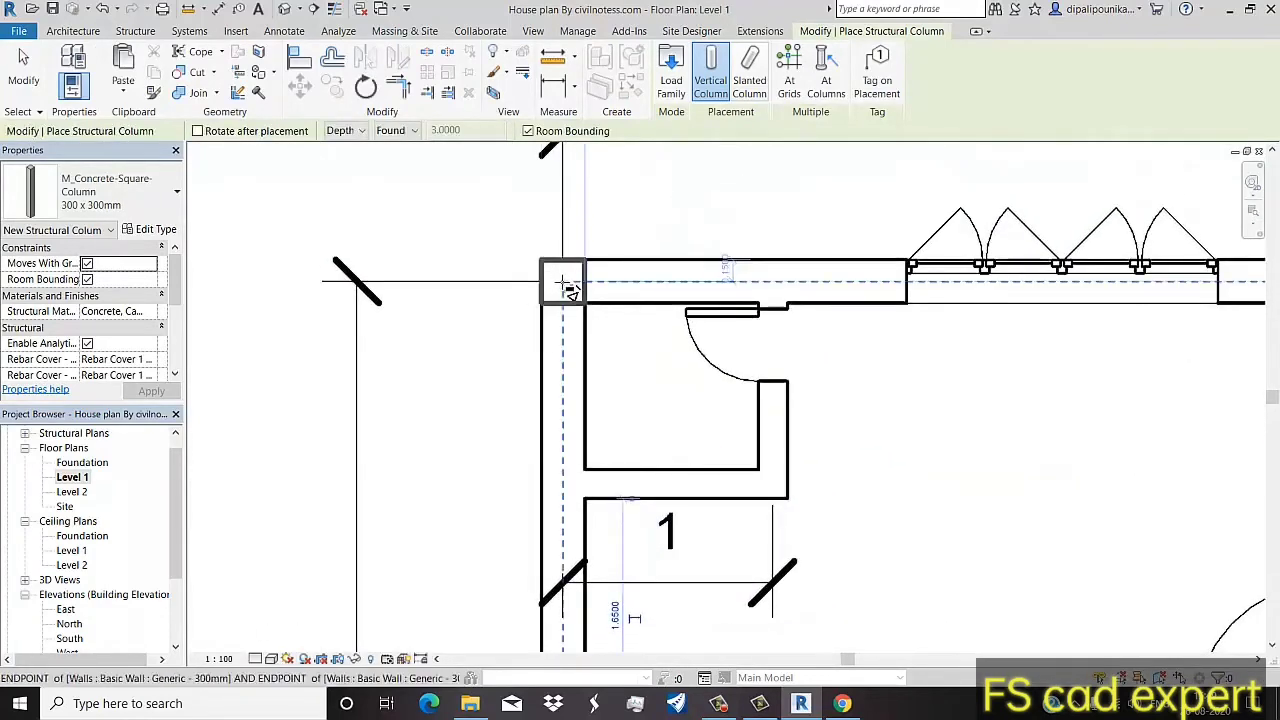
click(562, 362)
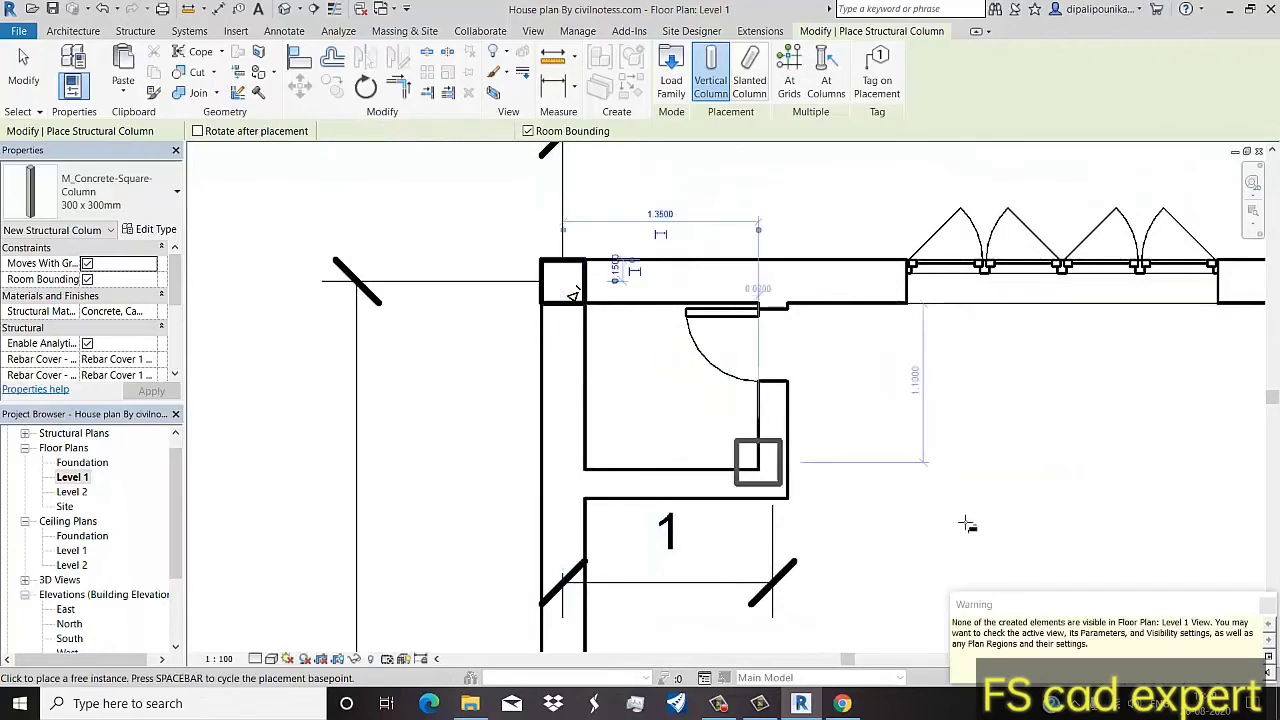
click(1267, 607)
Step: Place columns at the top wall junction and an interior wall end
middle_drag(826, 434, 346, 449)
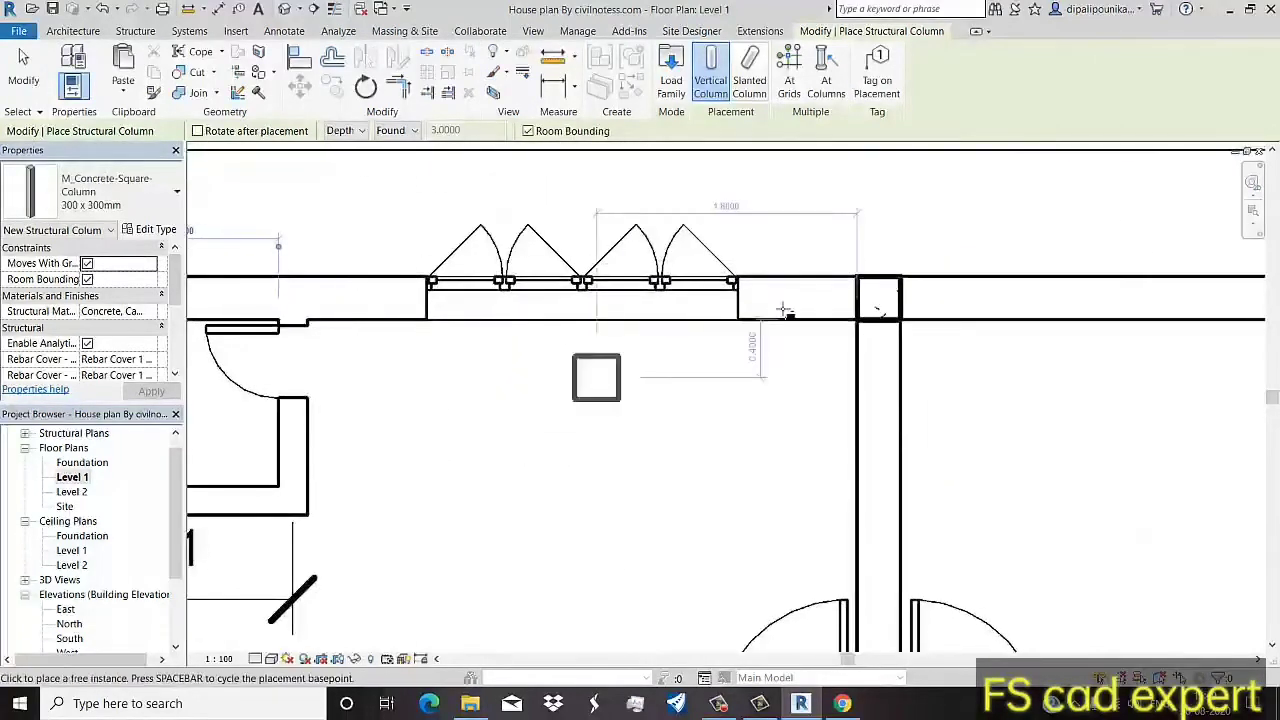
click(878, 298)
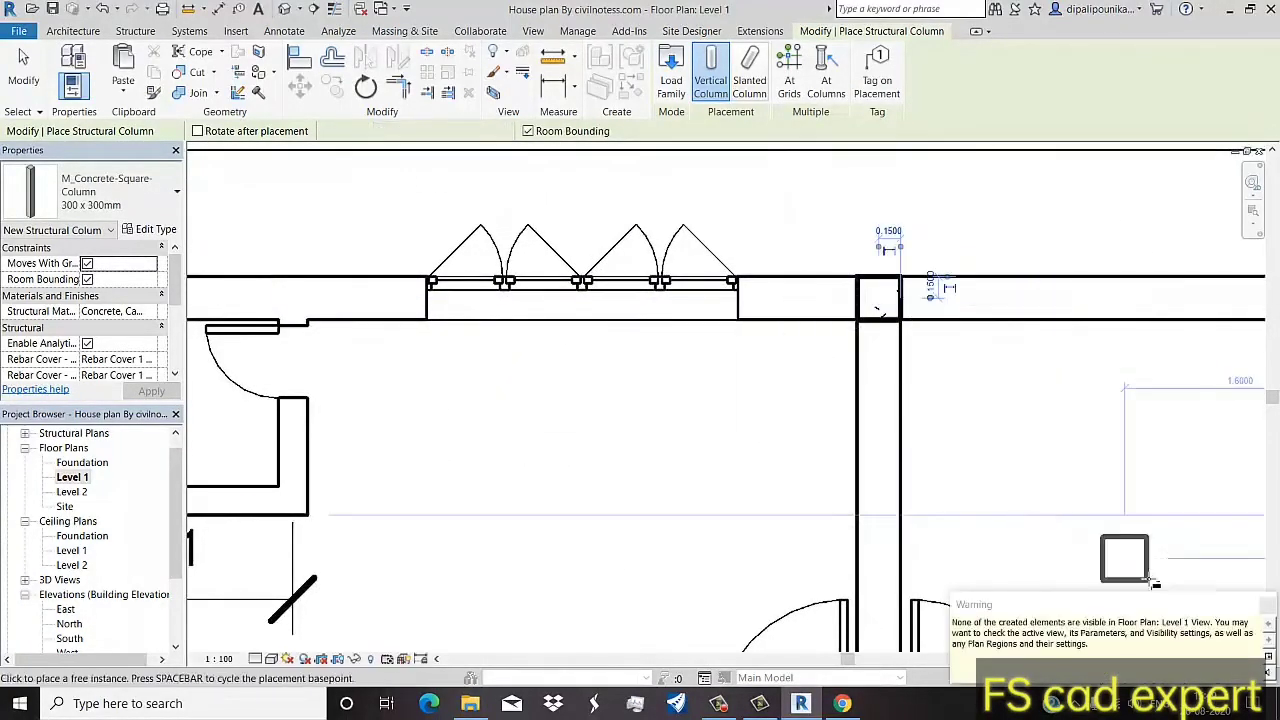
click(1267, 605)
middle_drag(997, 534, 957, 251)
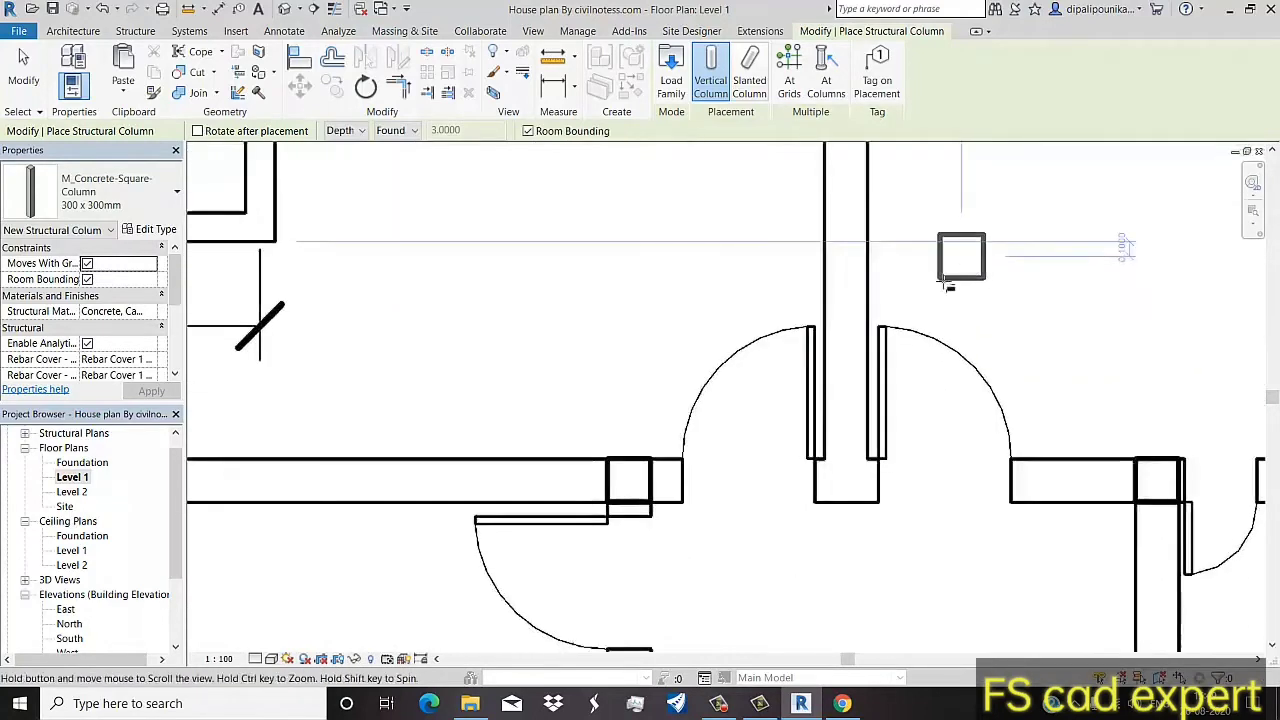
click(817, 576)
click(1267, 605)
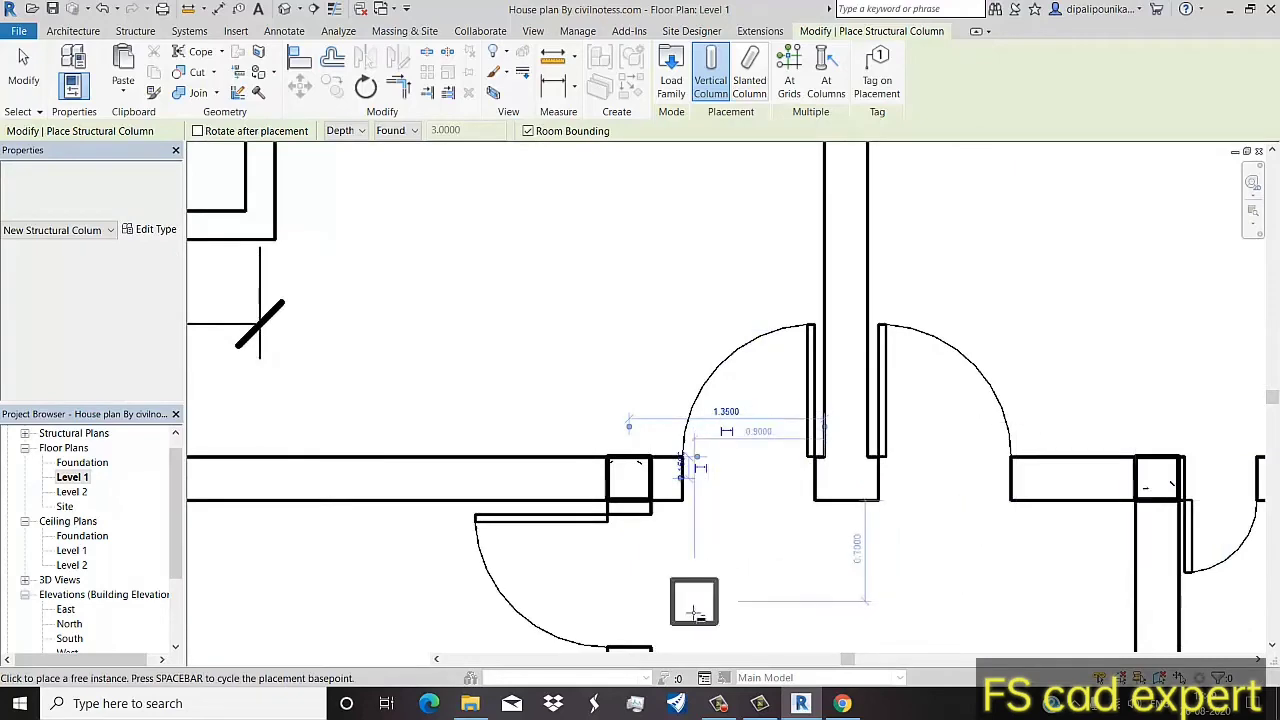
scroll(690, 608, down, 1)
scroll(712, 628, down, 1)
Step: Place columns at the interior intersection, lower interior corner, lower-left and right wall corners
mouse_move(712, 630)
middle_down()
mouse_move(697, 500)
mouse_move(709, 566)
mouse_move(637, 476)
middle_up()
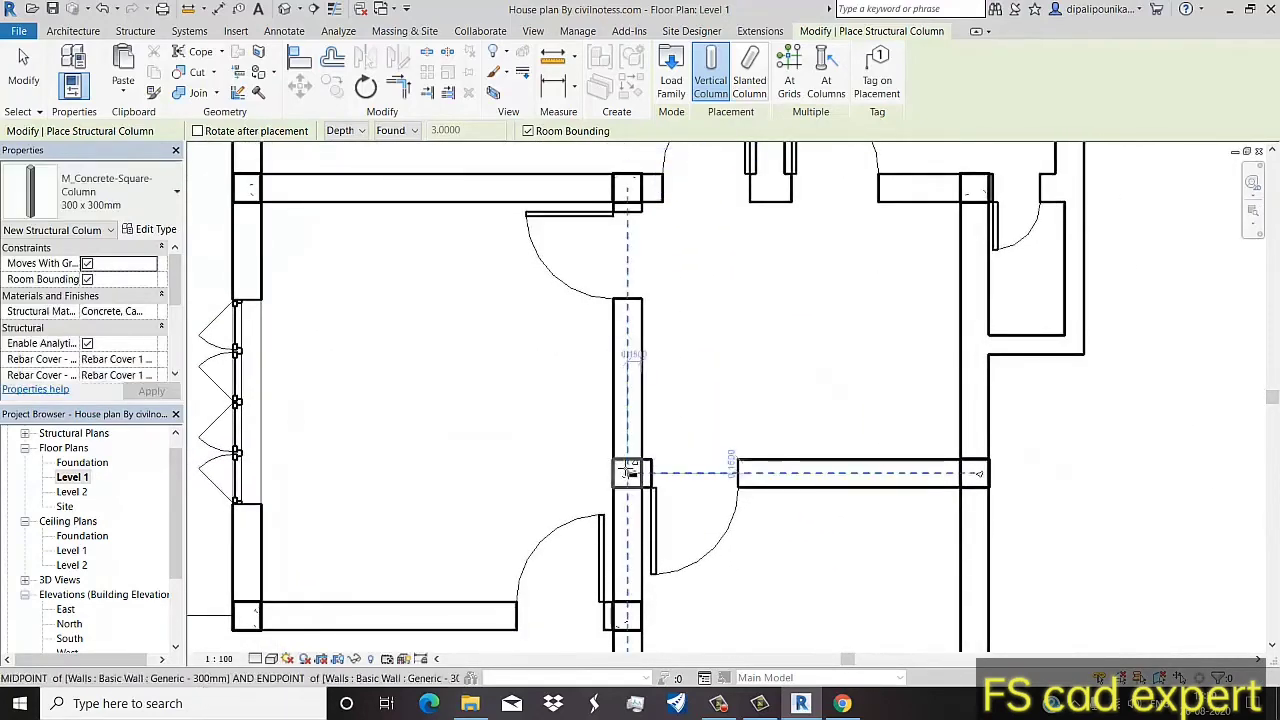
click(628, 471)
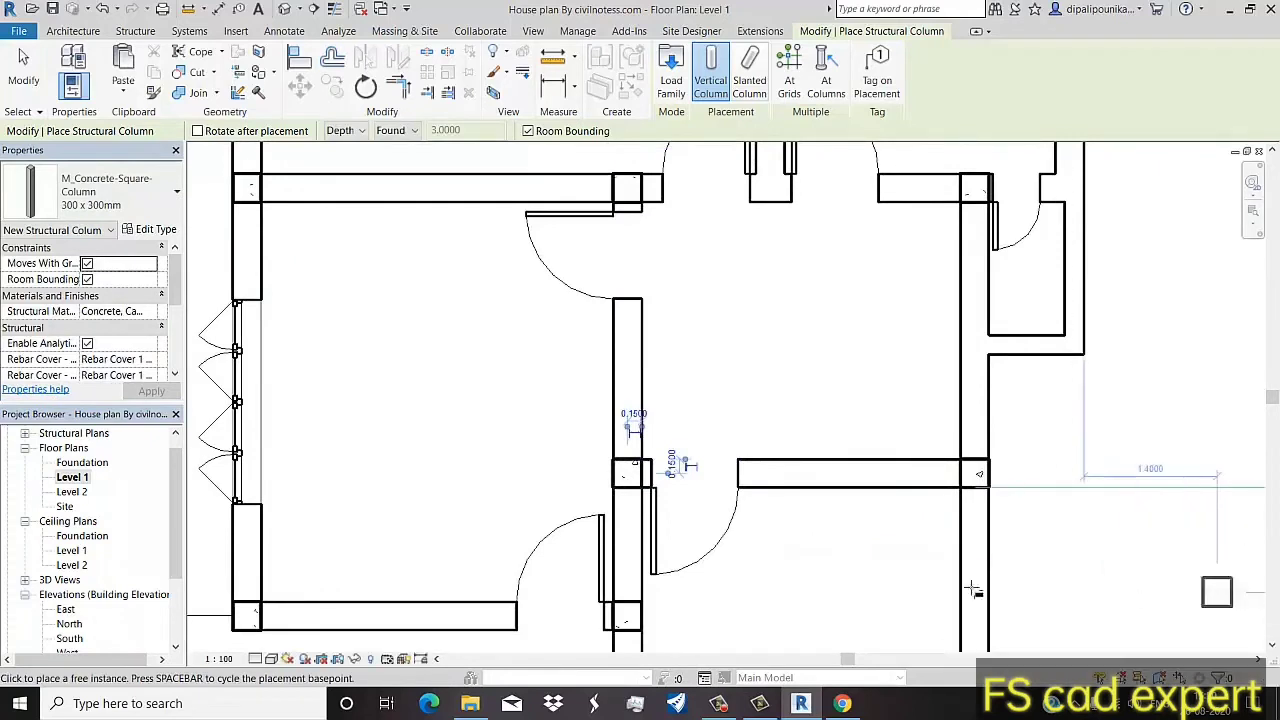
middle_drag(694, 514, 683, 435)
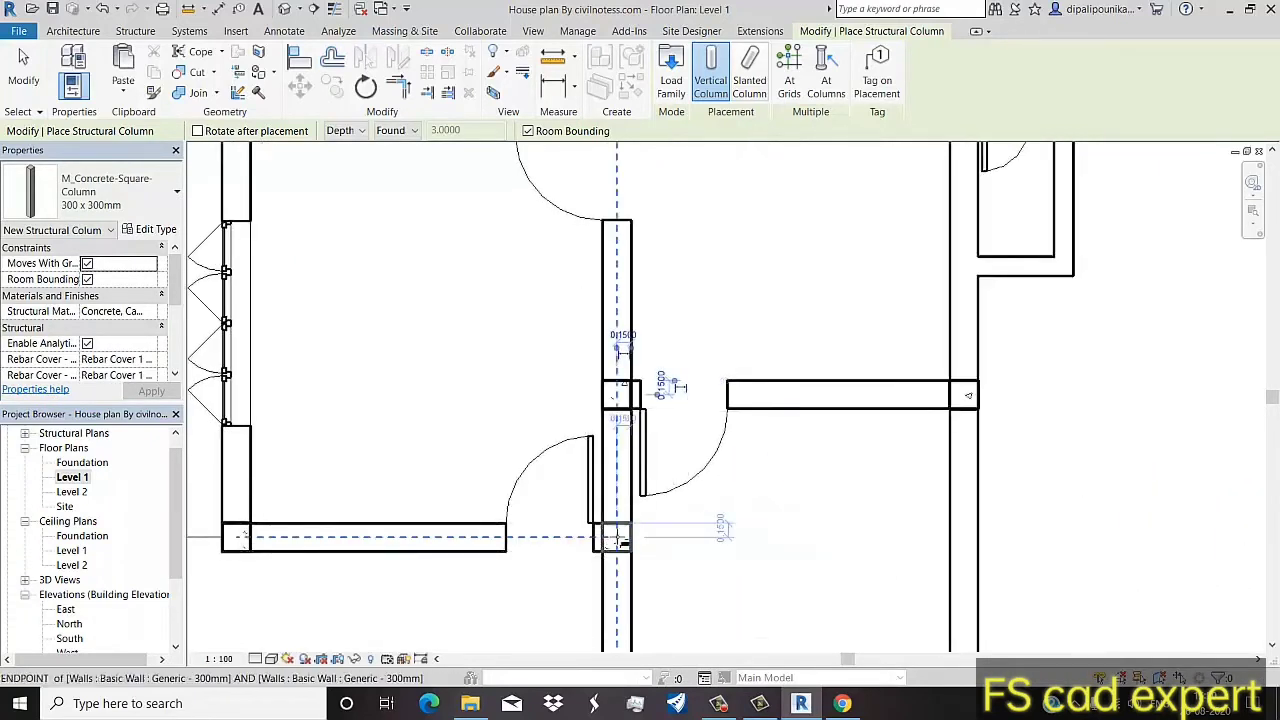
click(727, 598)
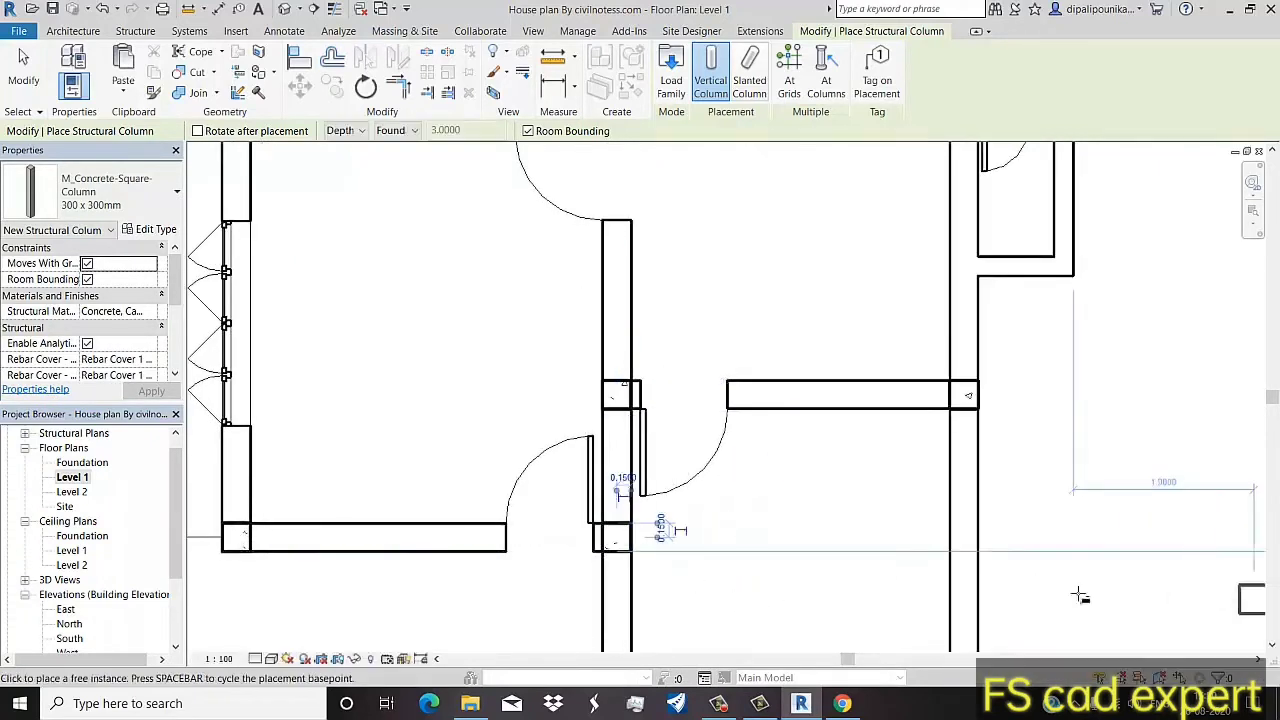
scroll(636, 577, up, 2)
middle_drag(660, 600, 625, 480)
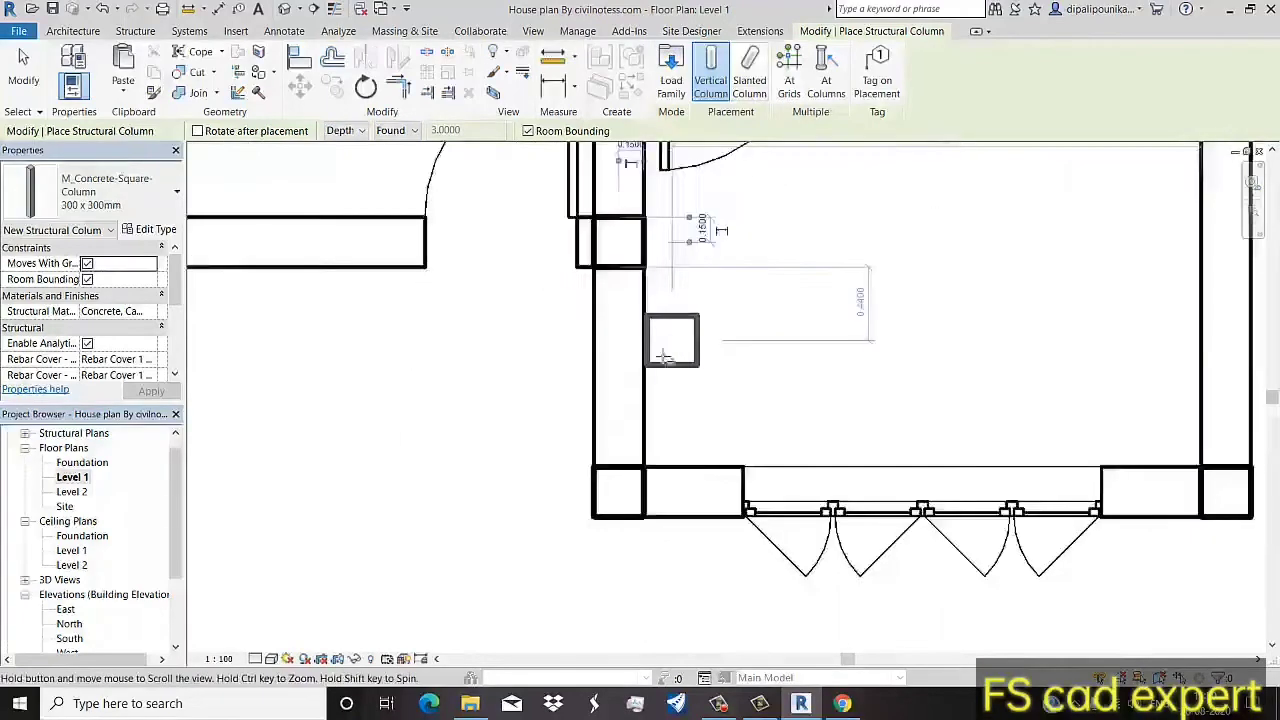
click(620, 490)
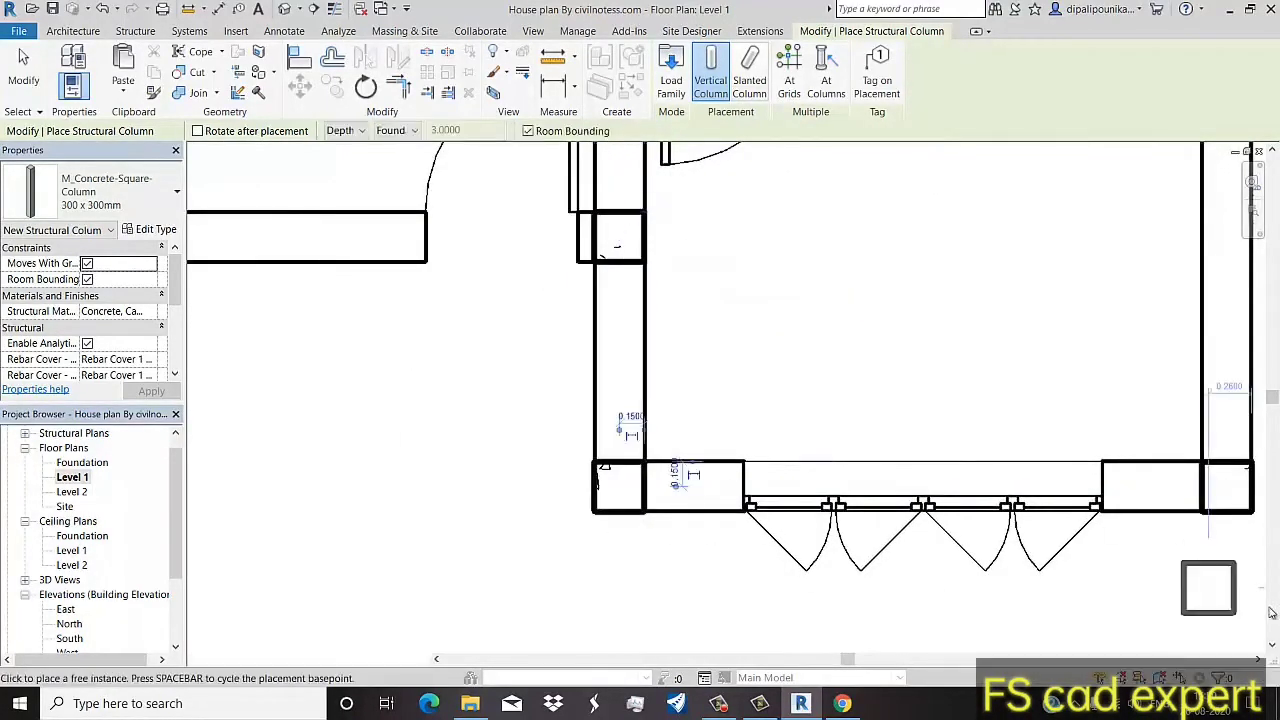
middle_drag(1107, 555, 629, 616)
click(748, 548)
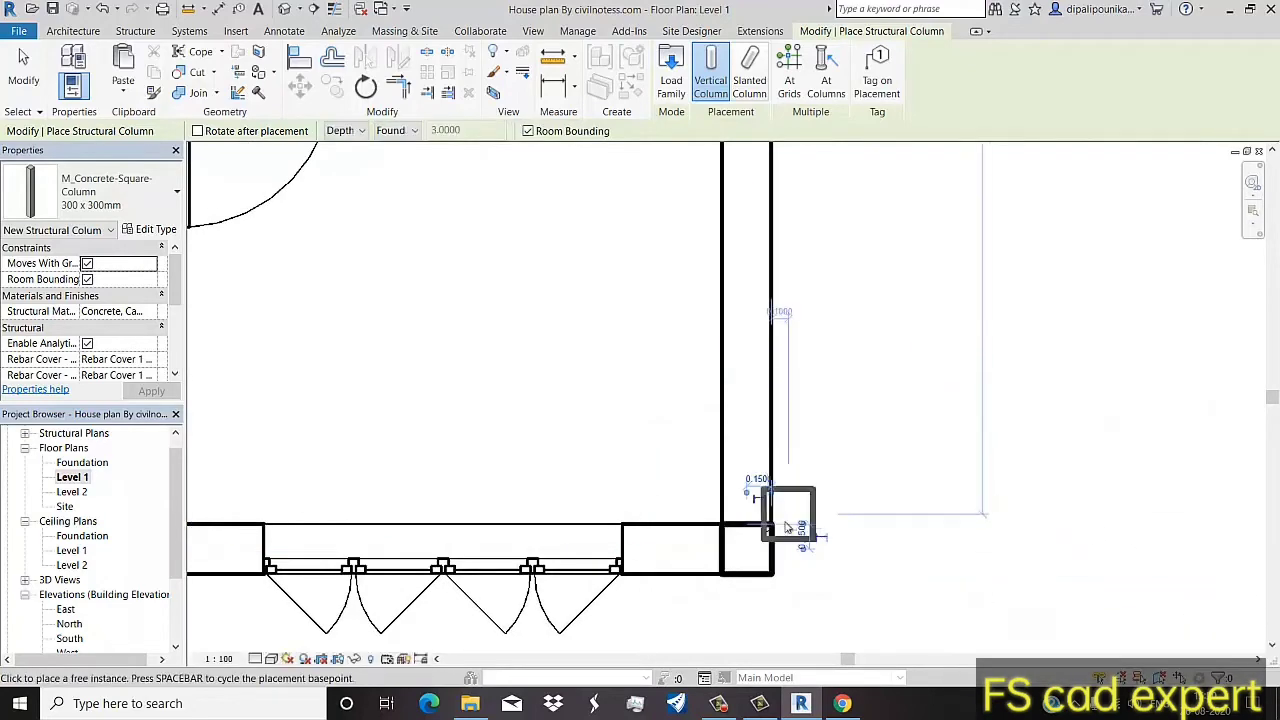
Step: Place columns at two more wall junctions
scroll(786, 520, down, 2)
middle_drag(844, 568, 872, 660)
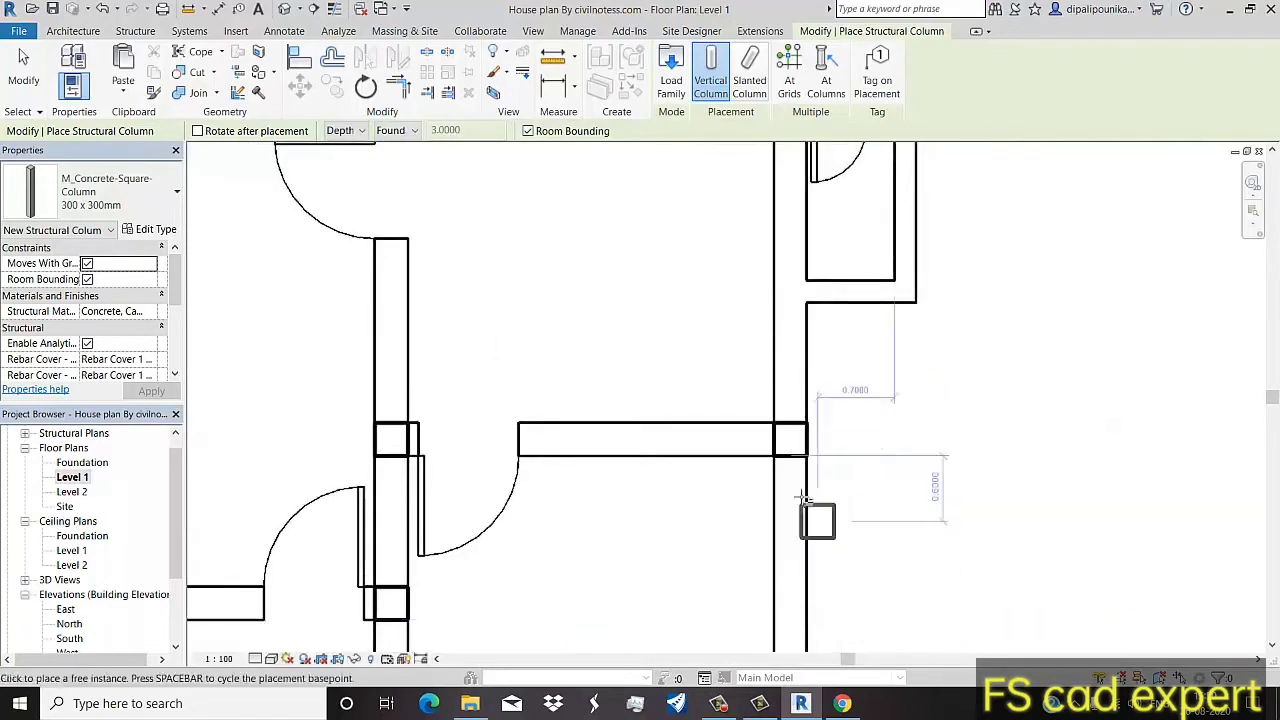
click(790, 441)
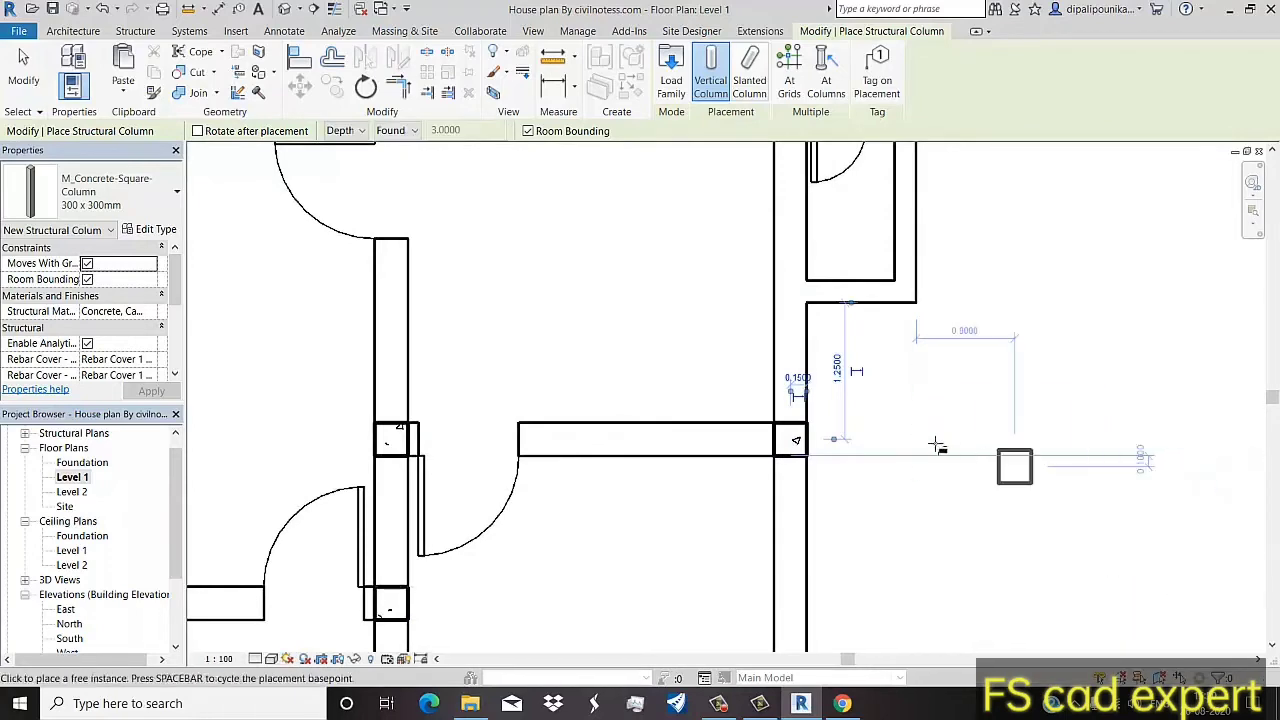
middle_drag(937, 445, 1000, 560)
middle_drag(651, 460, 668, 590)
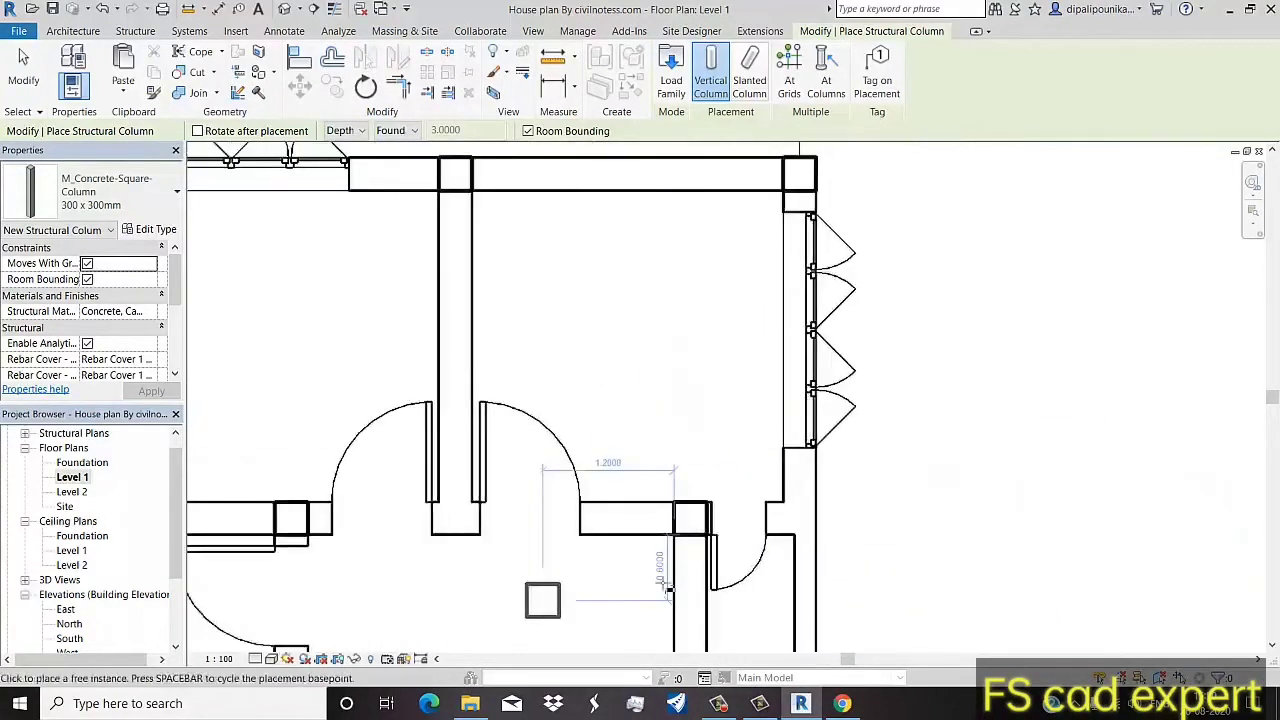
click(706, 522)
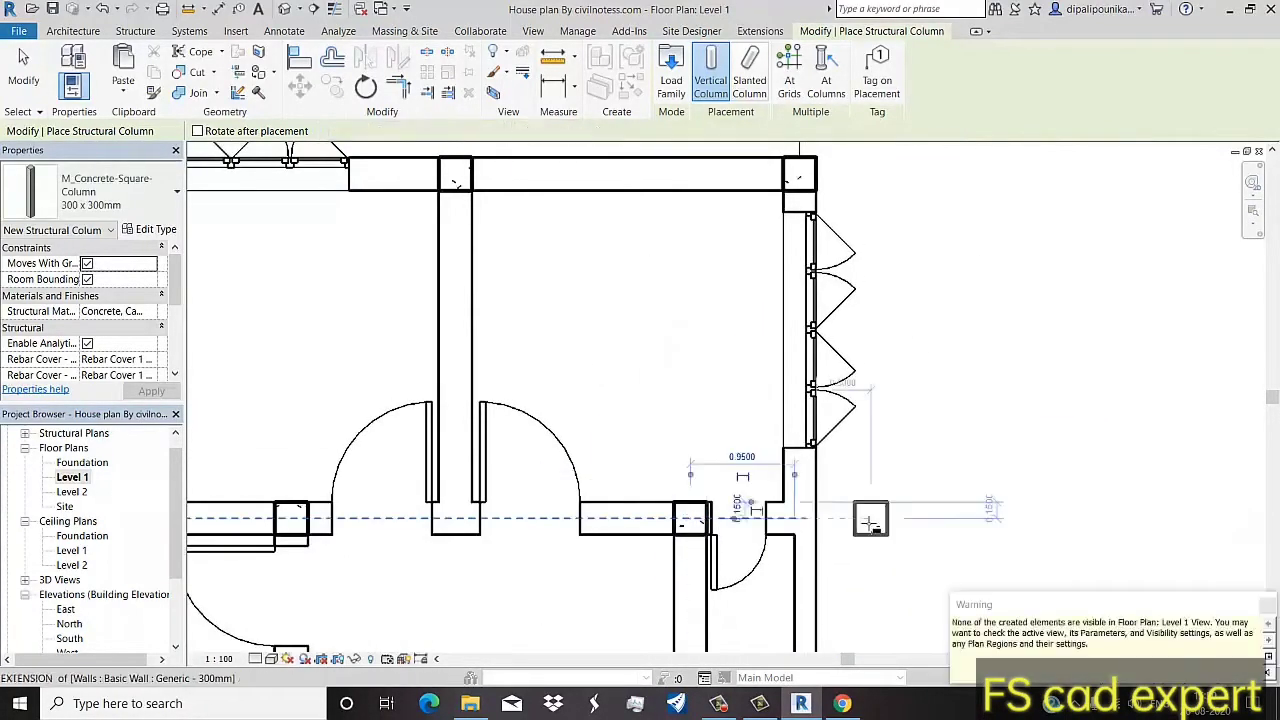
click(1267, 607)
Step: Place the last columns at the top-right corner and inner/top wall junction, then finish
middle_drag(971, 395, 990, 640)
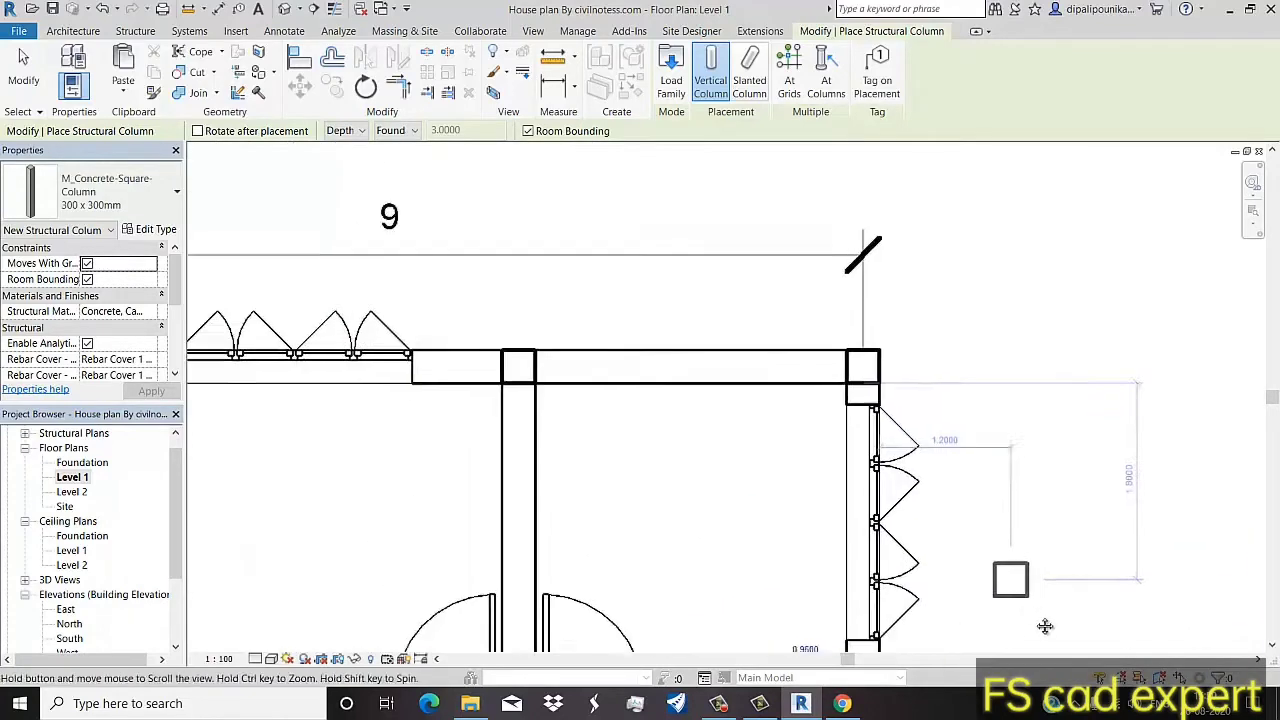
middle_drag(990, 520, 1026, 635)
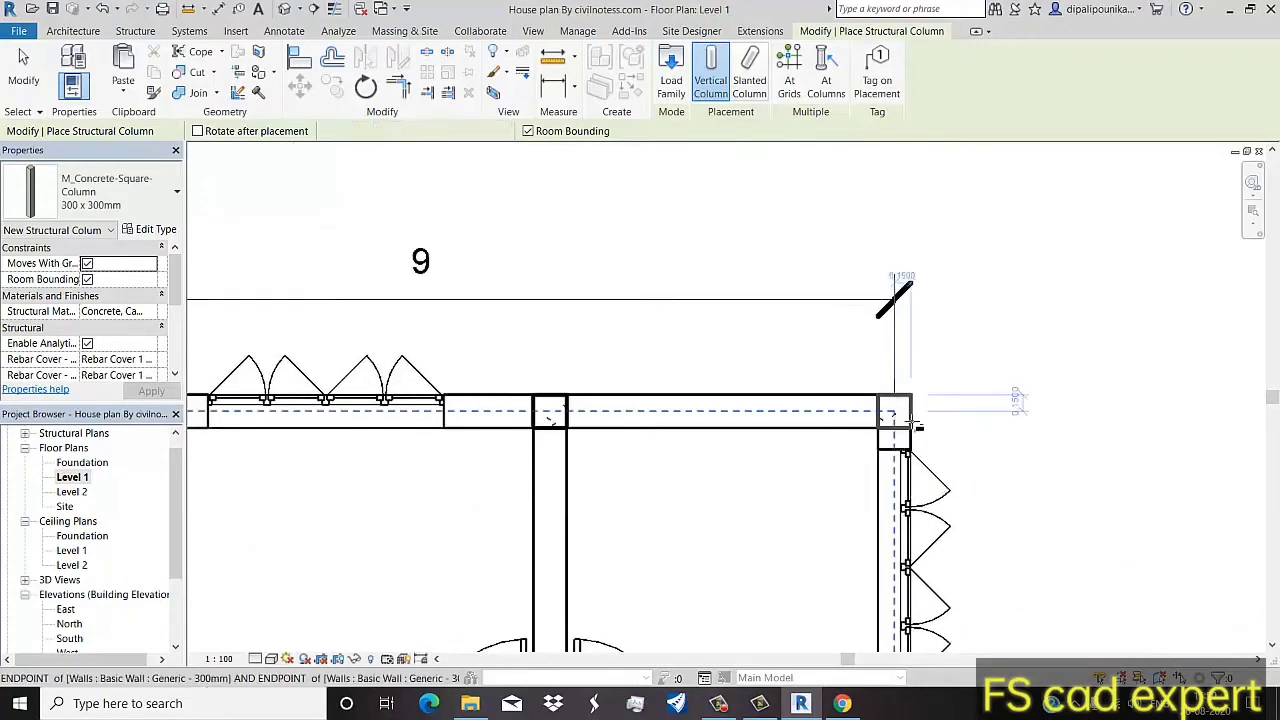
click(913, 425)
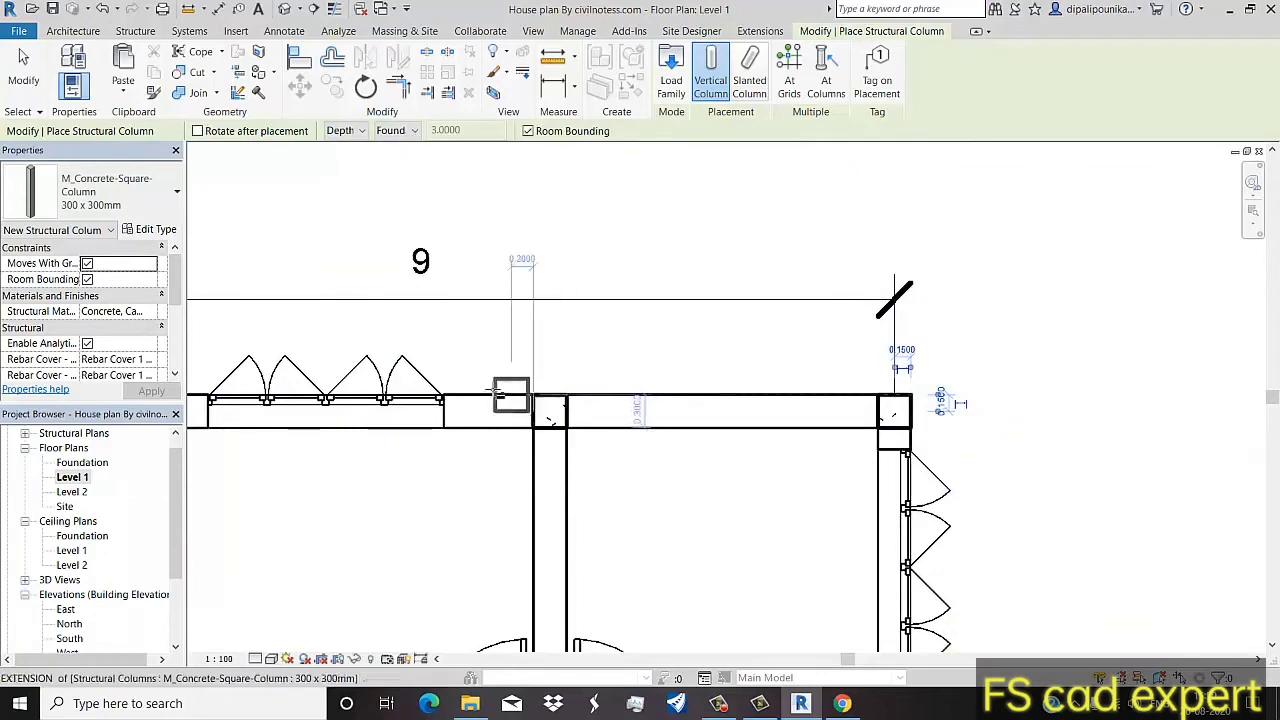
click(557, 413)
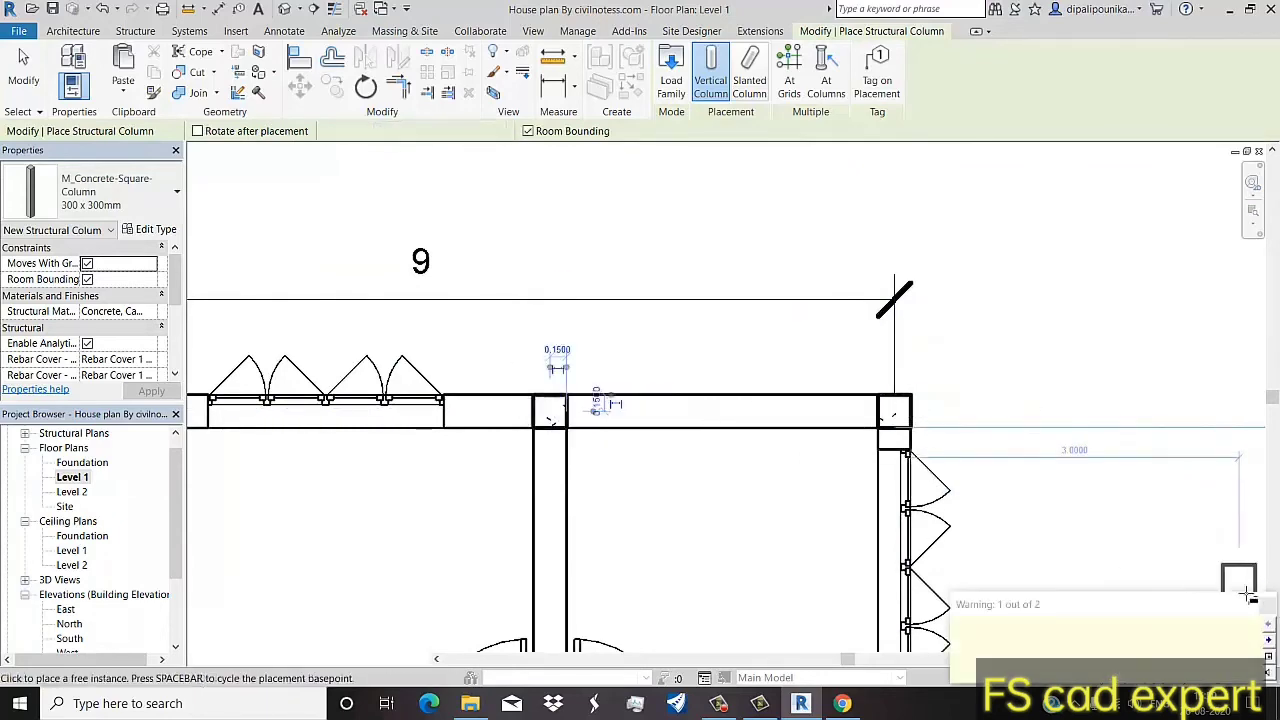
scroll(826, 553, down, 3)
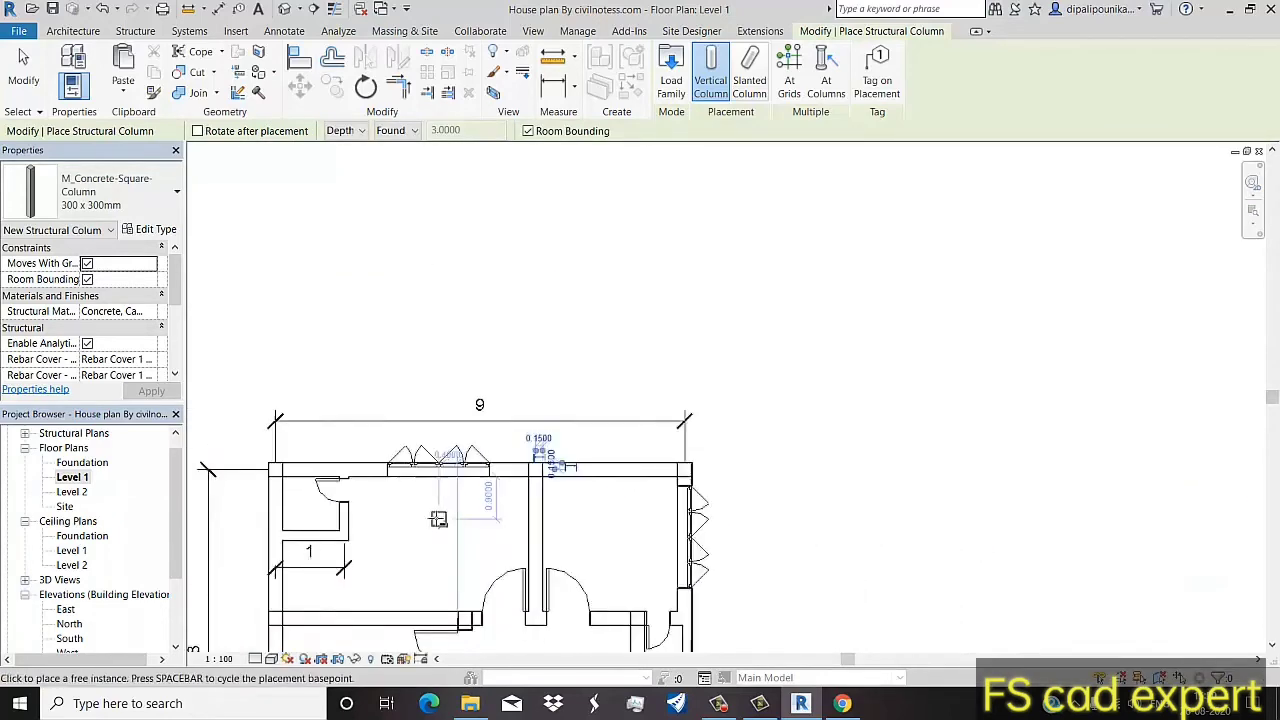
middle_drag(467, 391, 505, 237)
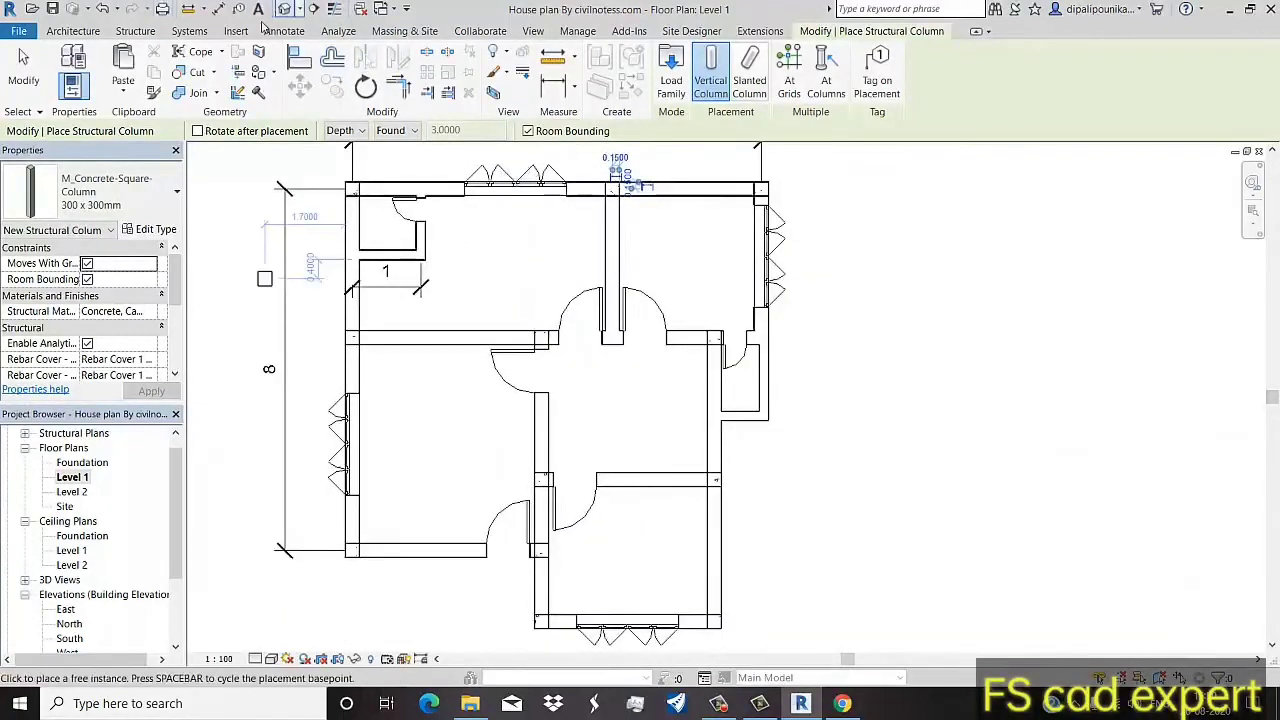
click(7, 82)
Step: Show the house in the default 3D view and orbit it to inspect the concrete columns
click(286, 9)
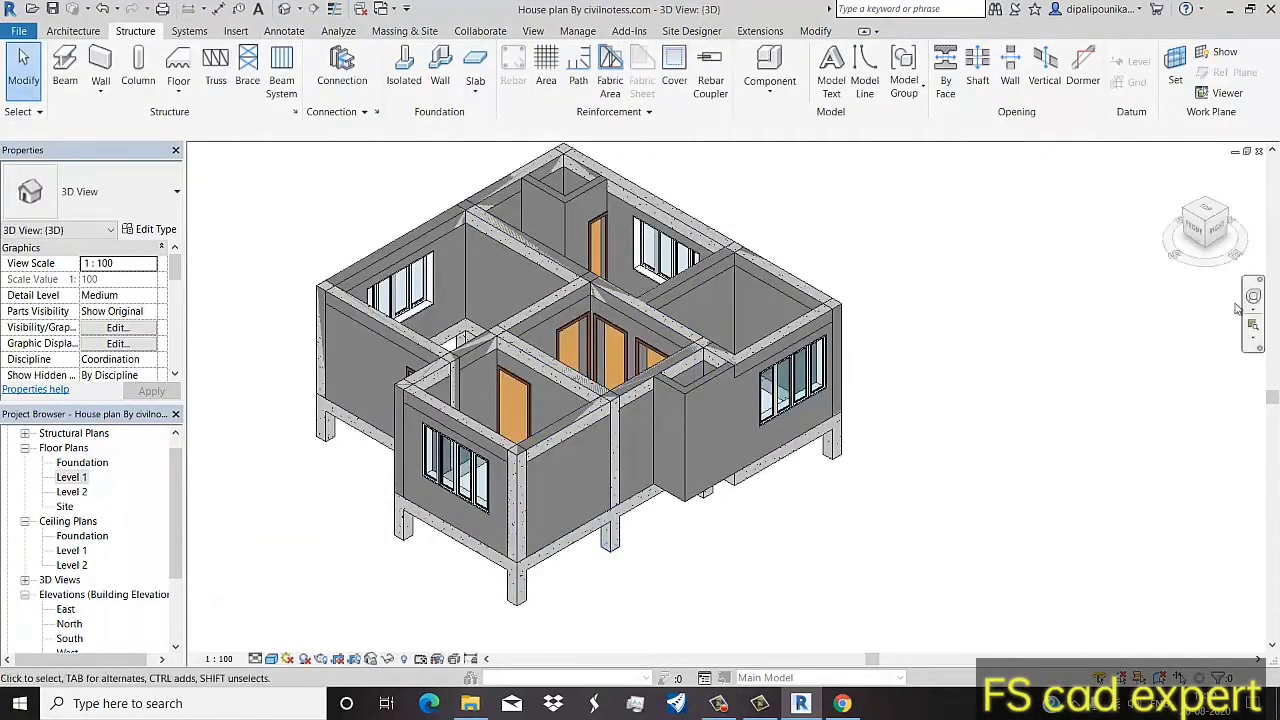
key(shift+w)
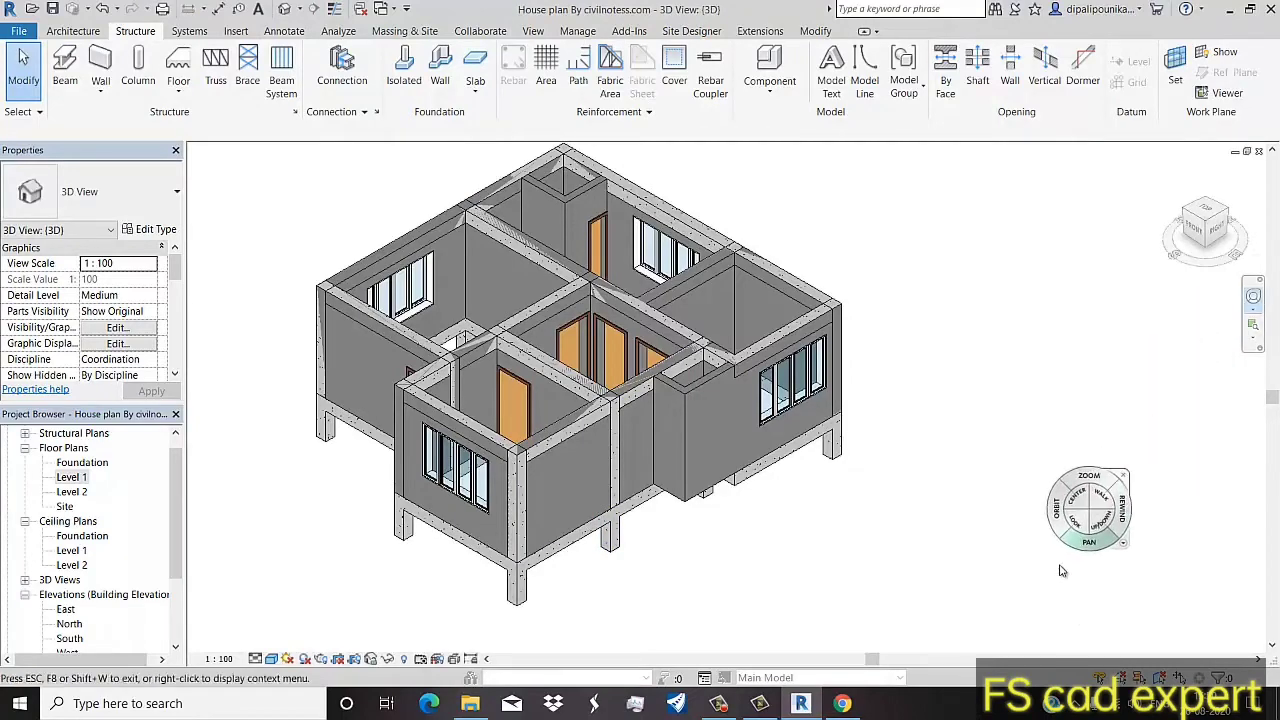
mouse_move(1044, 531)
mouse_down()
mouse_move(770, 430)
mouse_move(1107, 484)
mouse_move(1117, 557)
mouse_move(1020, 423)
mouse_move(846, 380)
mouse_move(770, 430)
mouse_move(830, 440)
mouse_move(925, 410)
mouse_move(1100, 538)
mouse_move(1109, 594)
mouse_move(1083, 583)
mouse_move(1080, 551)
mouse_up()
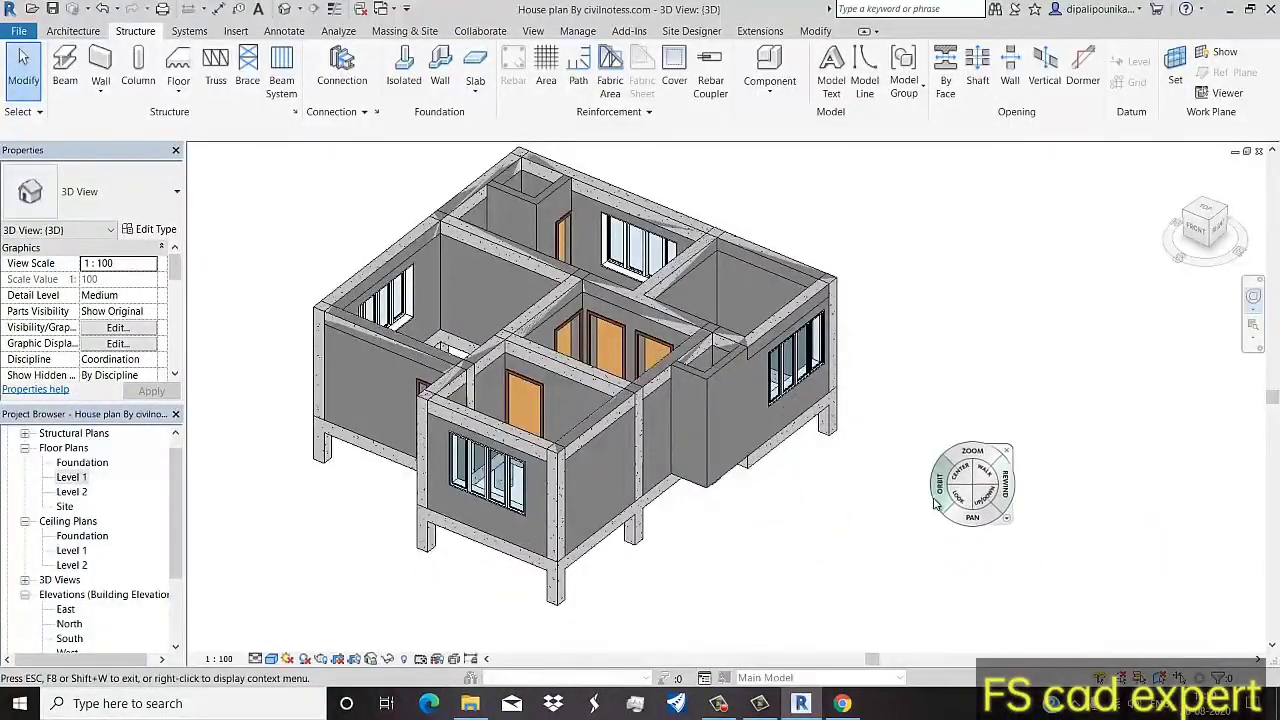
mouse_move(880, 485)
mouse_down()
mouse_move(915, 495)
mouse_move(1071, 460)
mouse_move(737, 457)
mouse_move(514, 509)
mouse_move(749, 571)
mouse_move(844, 523)
mouse_move(906, 534)
mouse_move(854, 494)
mouse_move(780, 500)
mouse_move(1066, 466)
mouse_move(679, 512)
mouse_move(455, 512)
mouse_move(907, 538)
mouse_move(891, 517)
mouse_move(829, 503)
mouse_move(844, 546)
mouse_move(891, 477)
mouse_up()
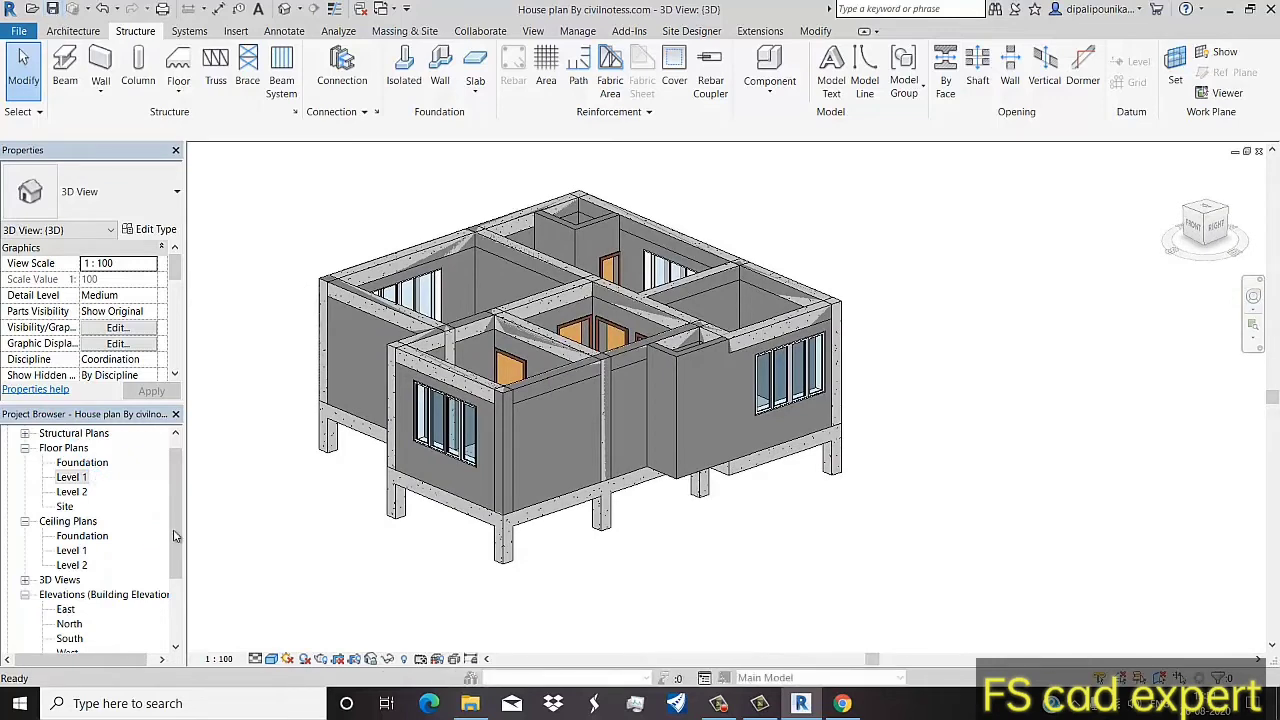
drag(176, 540, 181, 572)
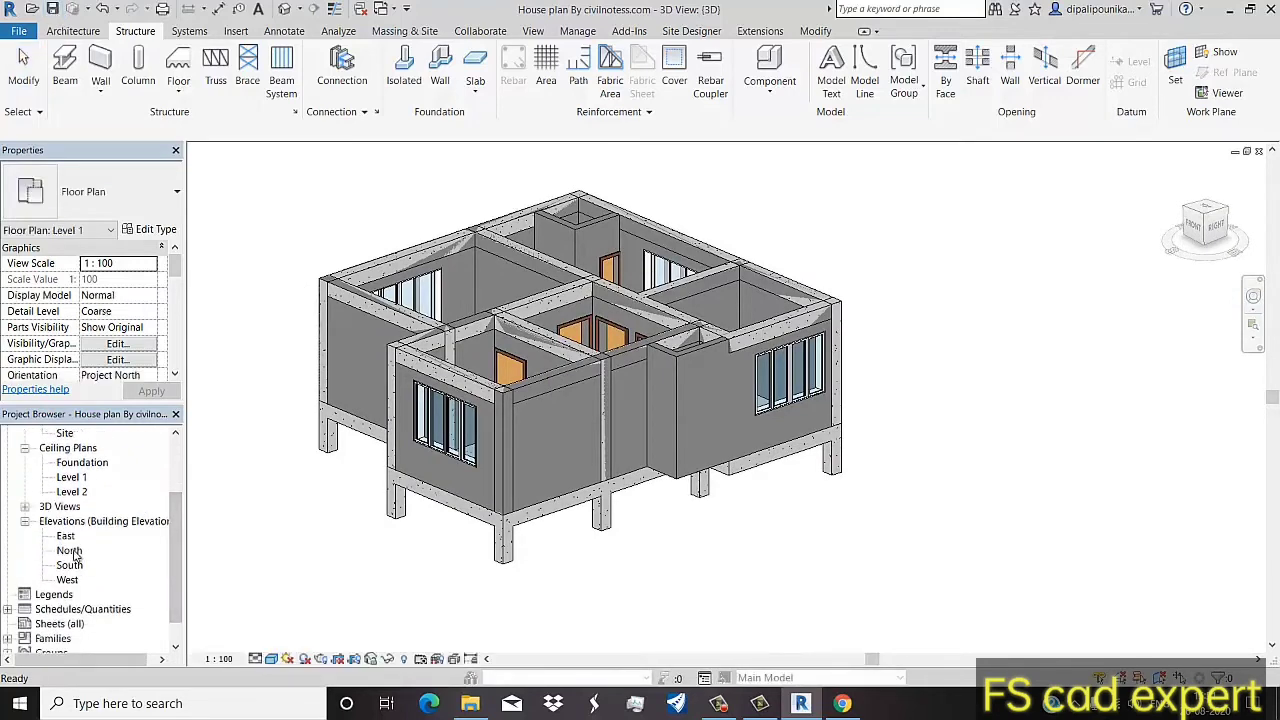
Step: In the North elevation, add a new level just below the Foundation level
double_click(69, 551)
scroll(603, 500, down, 2)
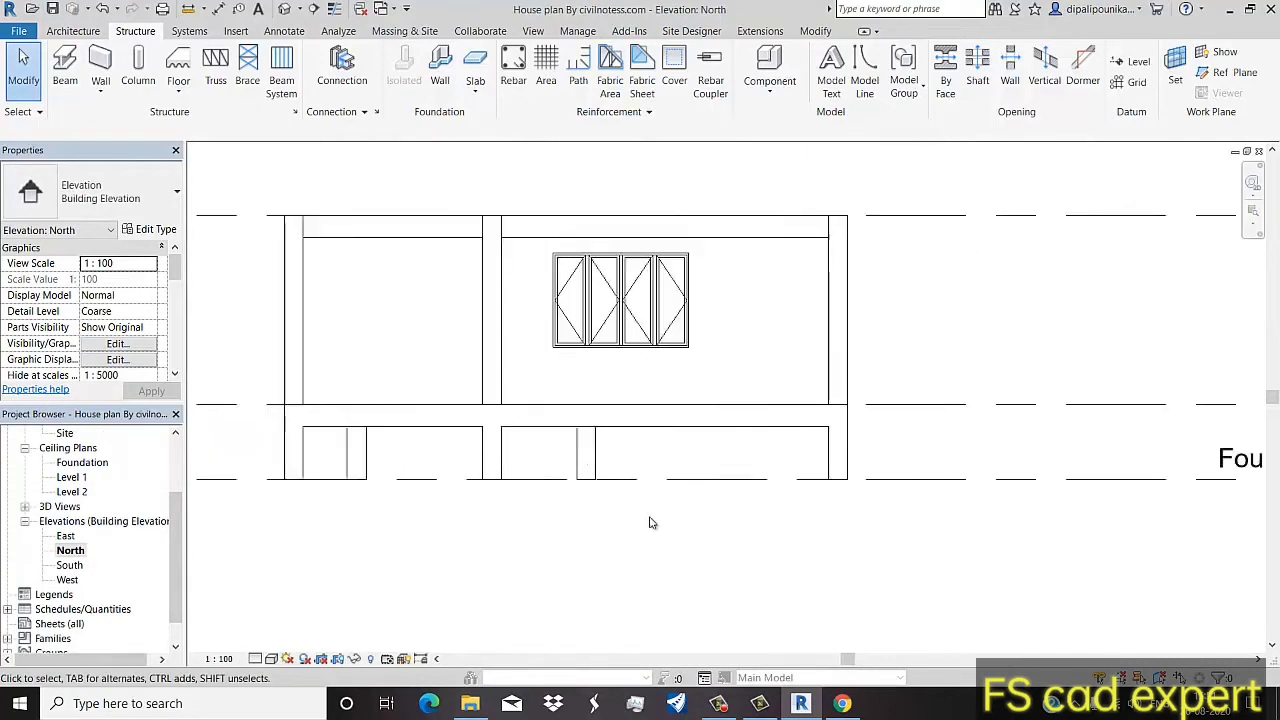
scroll(651, 523, down, 1)
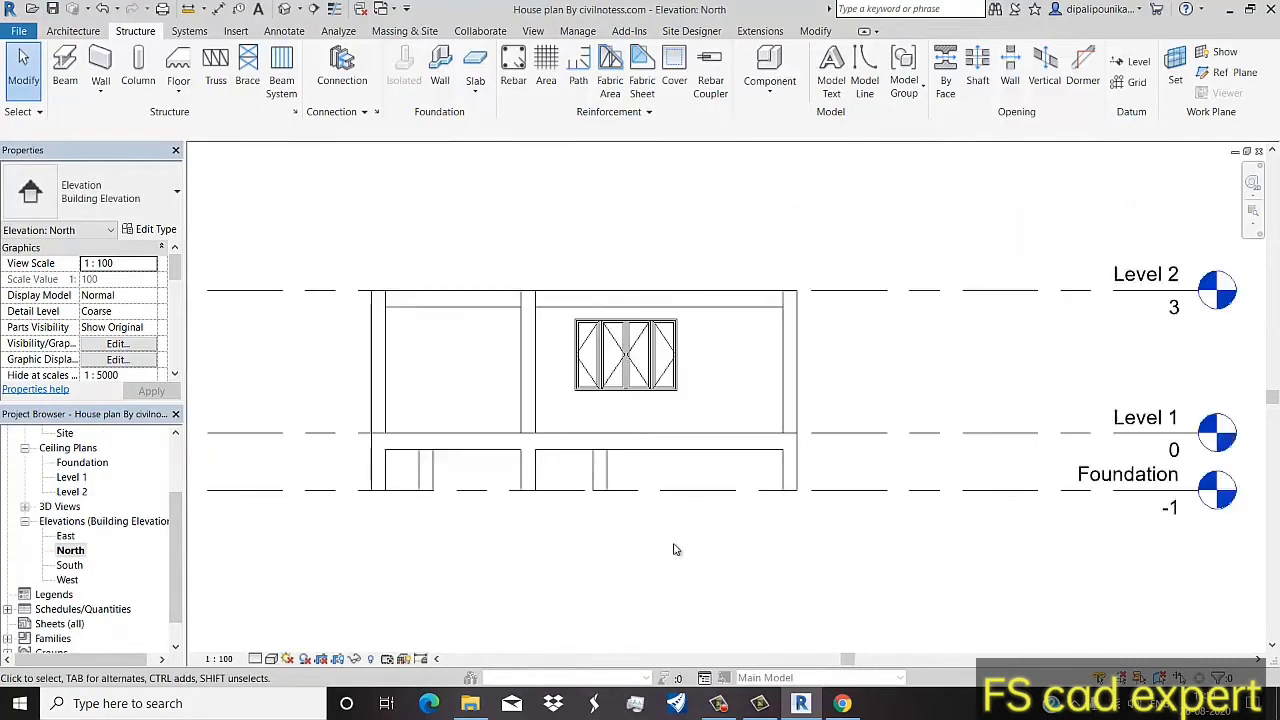
click(1001, 491)
click(633, 86)
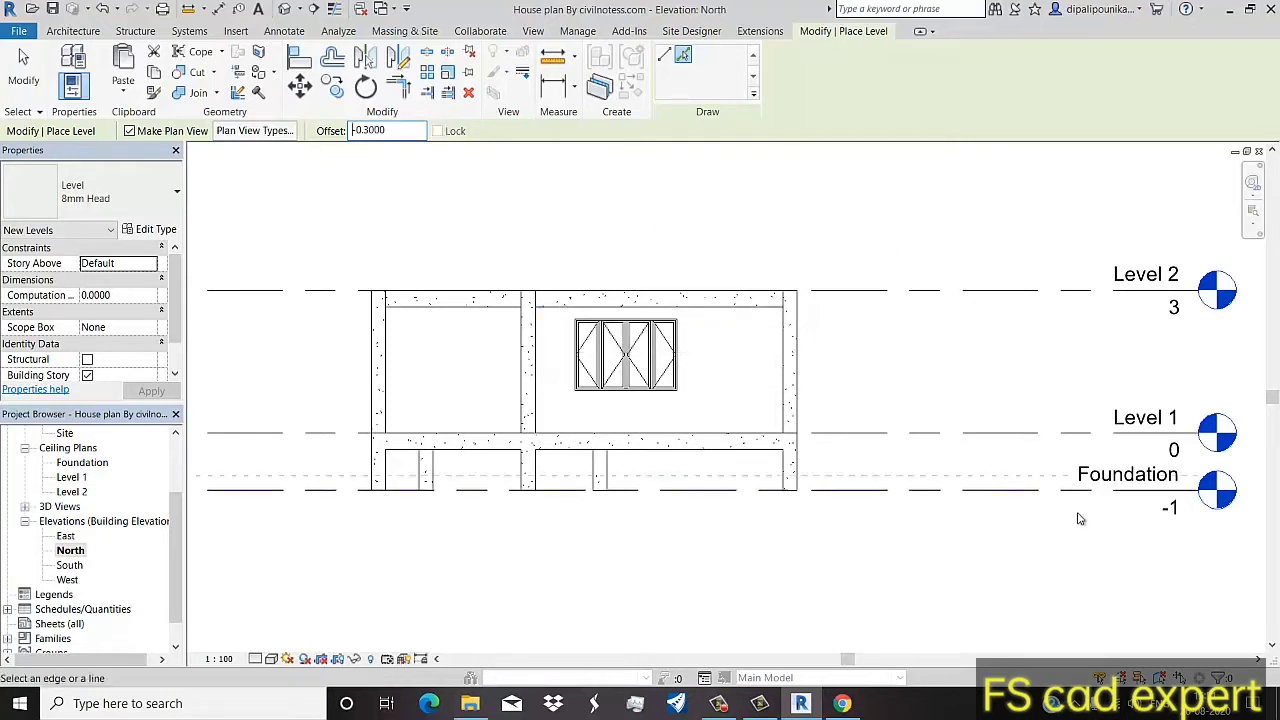
click(1060, 487)
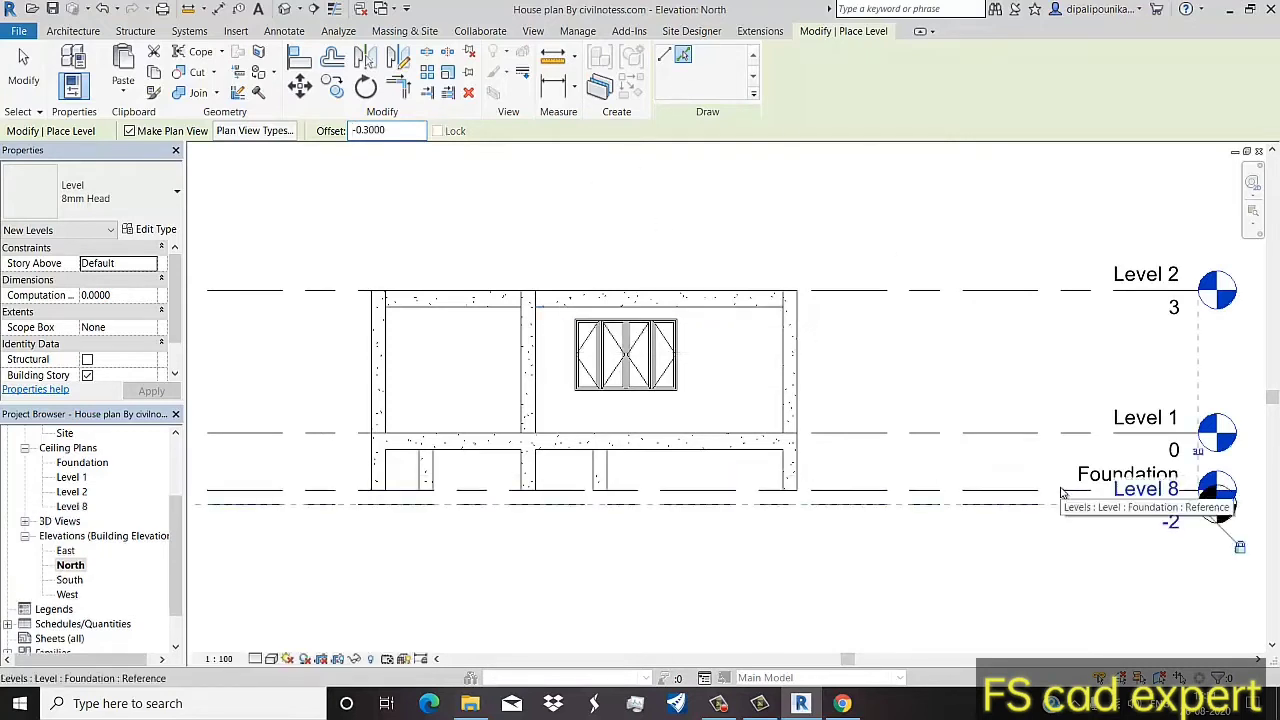
key(Escape)
key(Escape)
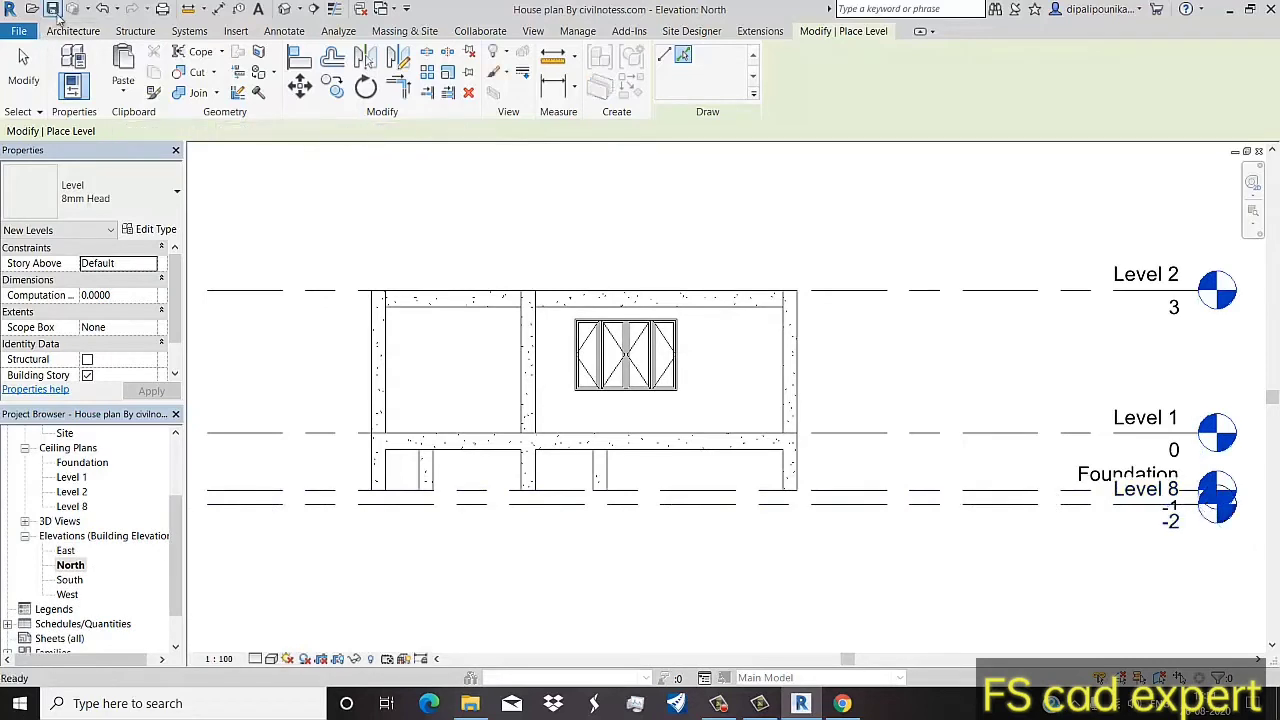
key(l)
key(l)
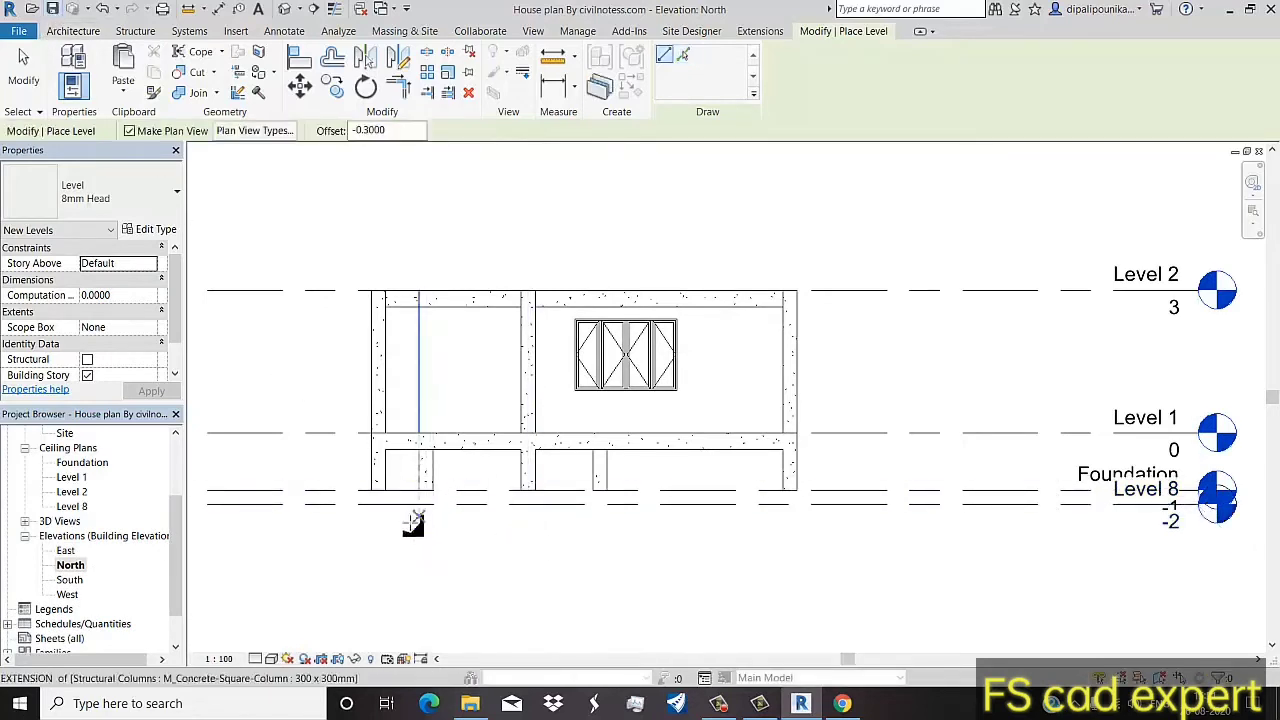
click(23, 70)
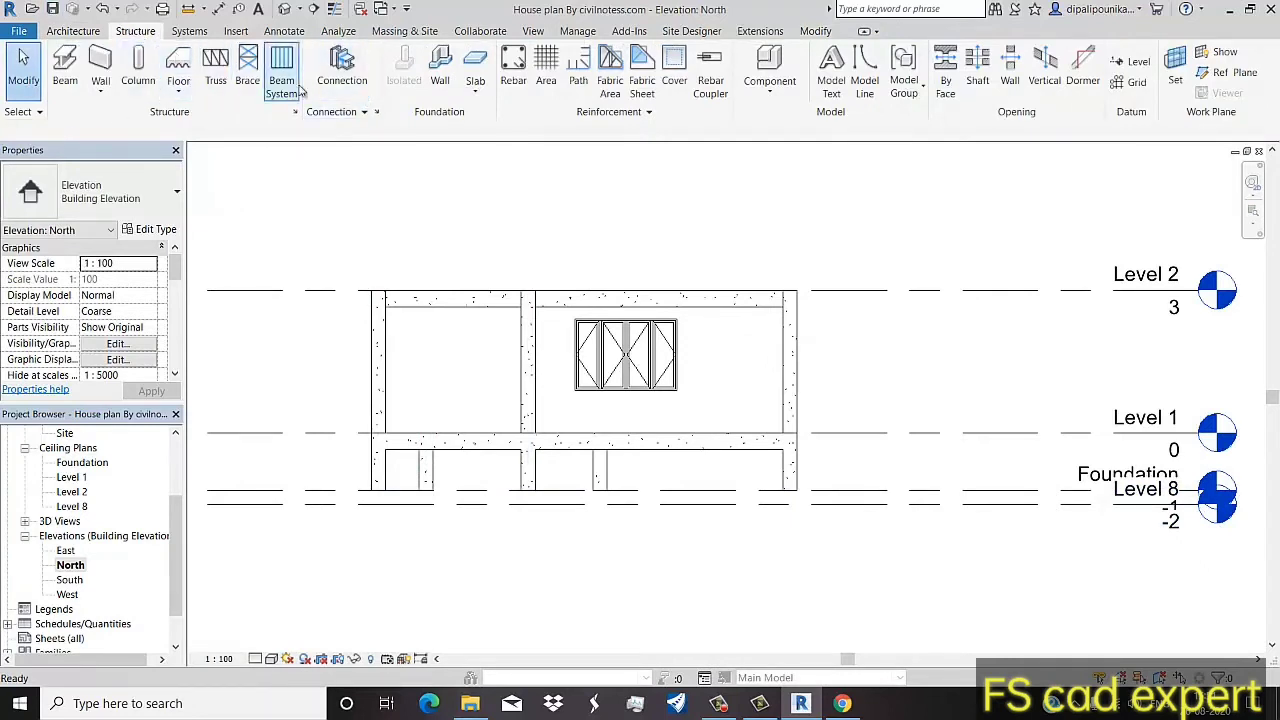
Step: Return to the structural tools and open the Foundation floor plan
click(75, 31)
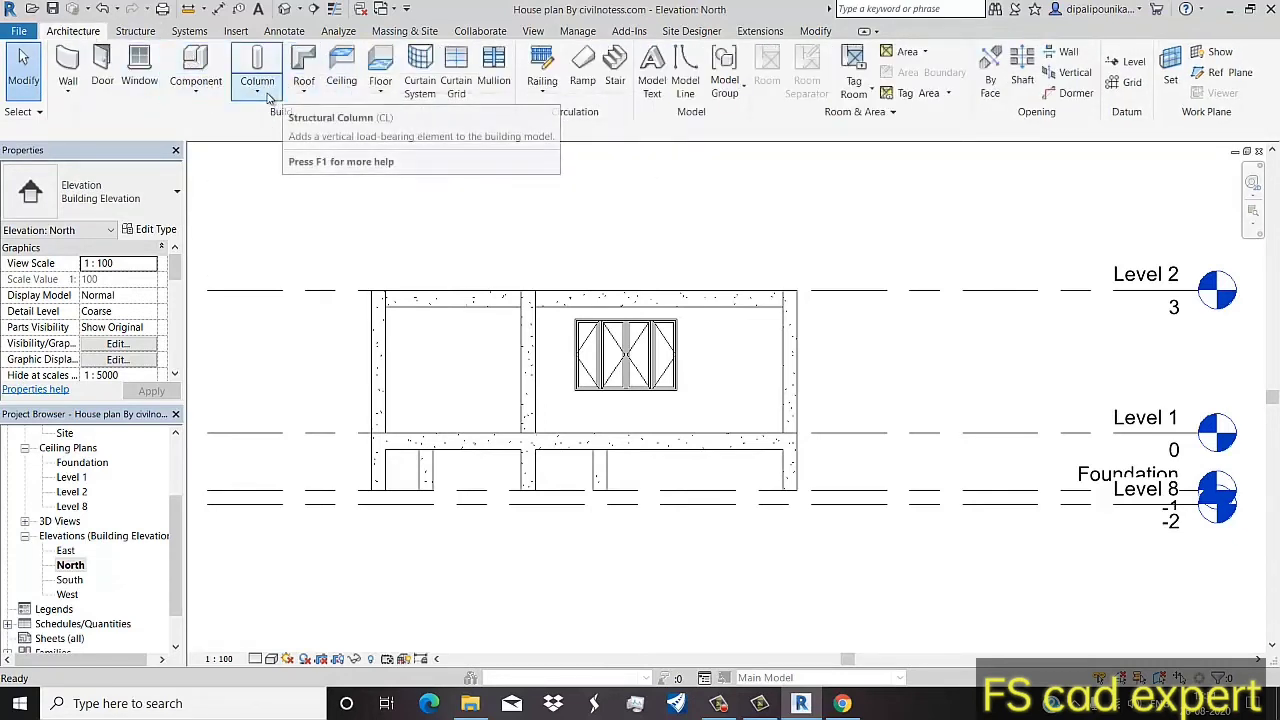
click(135, 31)
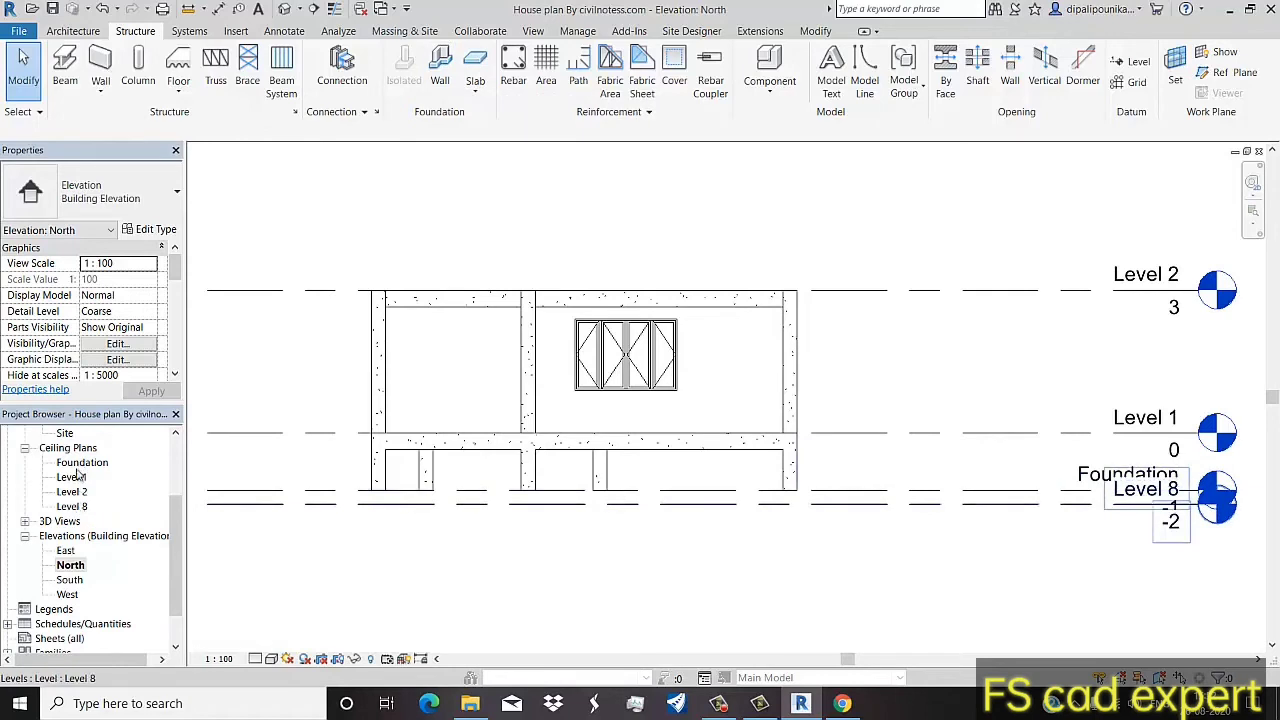
scroll(77, 466, up, 2)
double_click(79, 436)
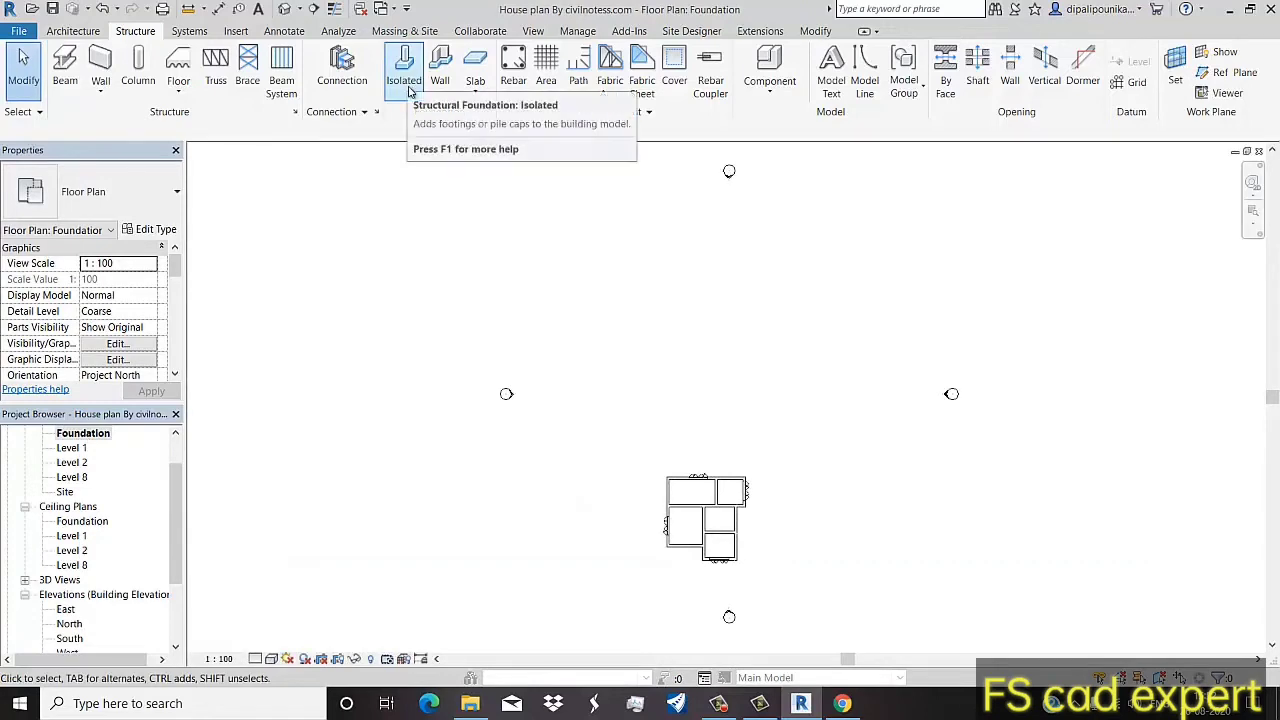
Step: Start an isolated foundation, agree to load a family, and go up to the India library
click(97, 32)
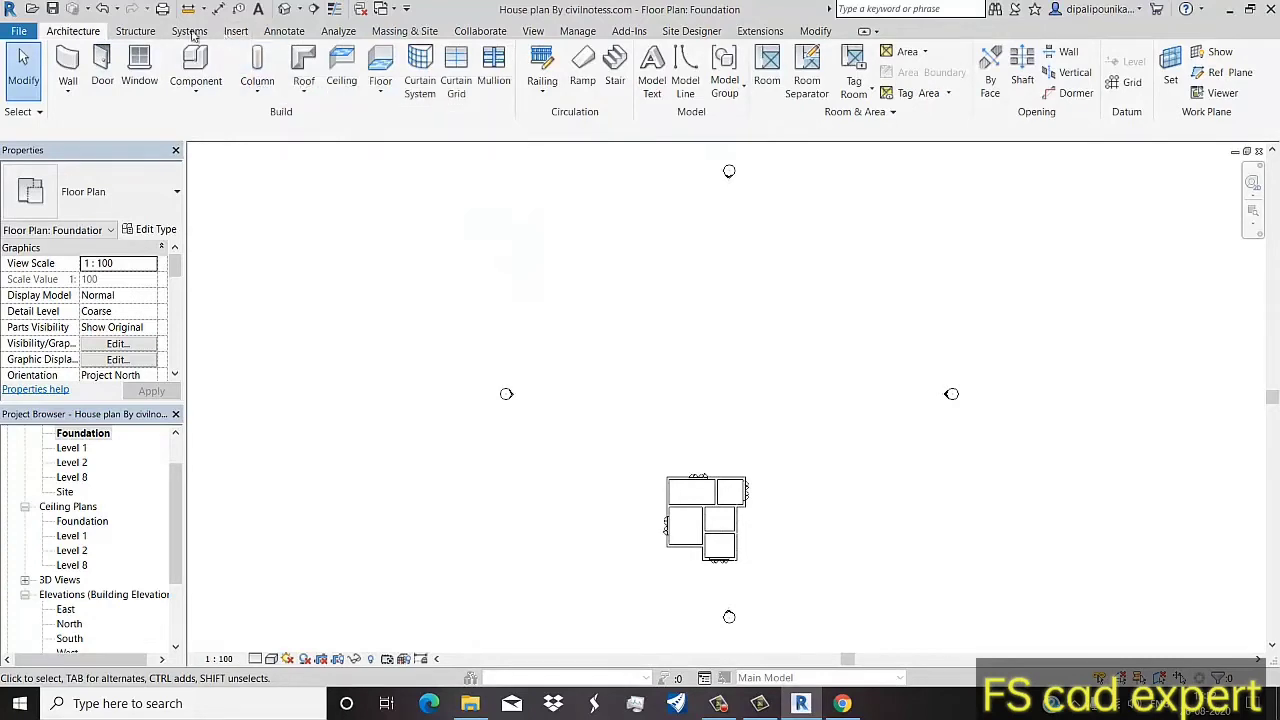
click(118, 34)
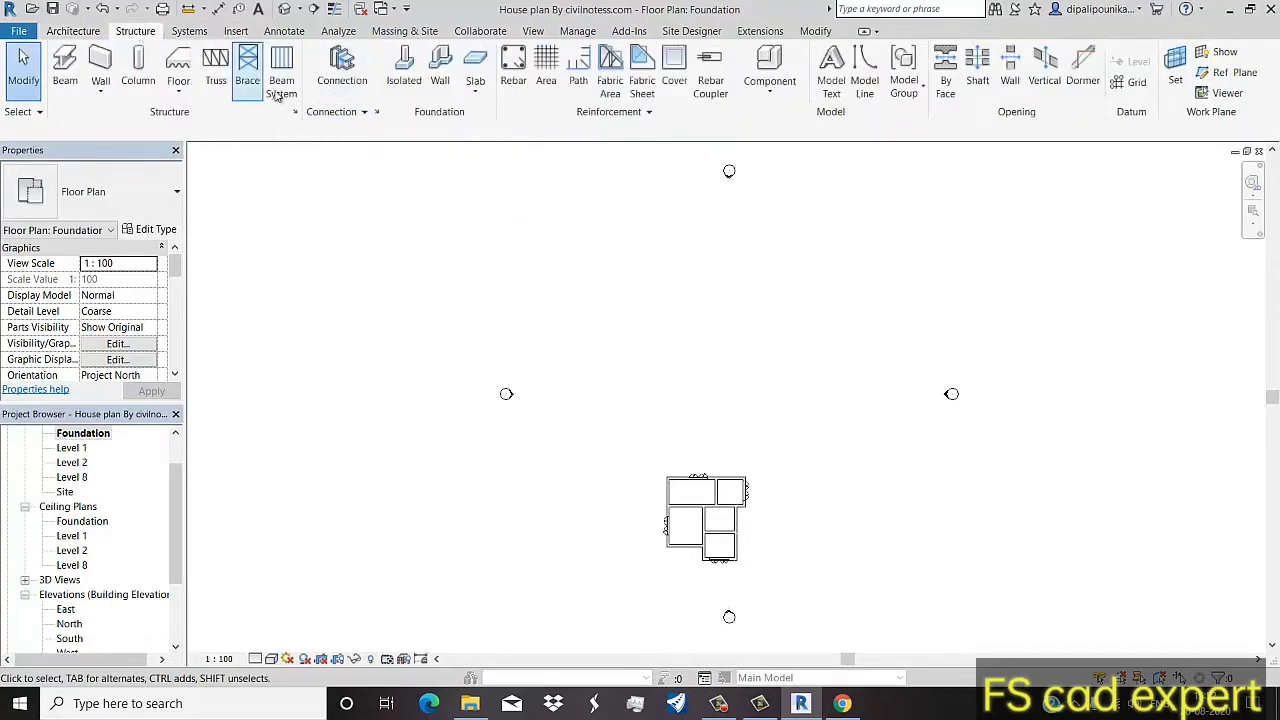
click(409, 84)
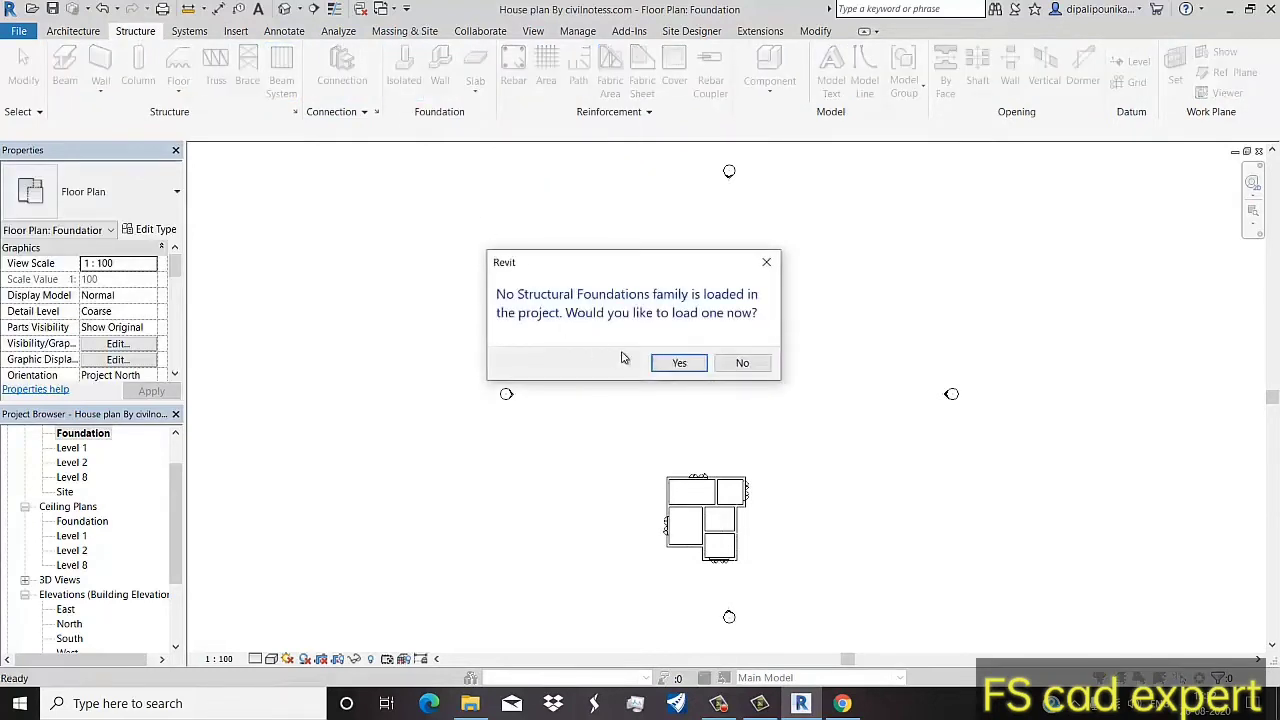
click(677, 363)
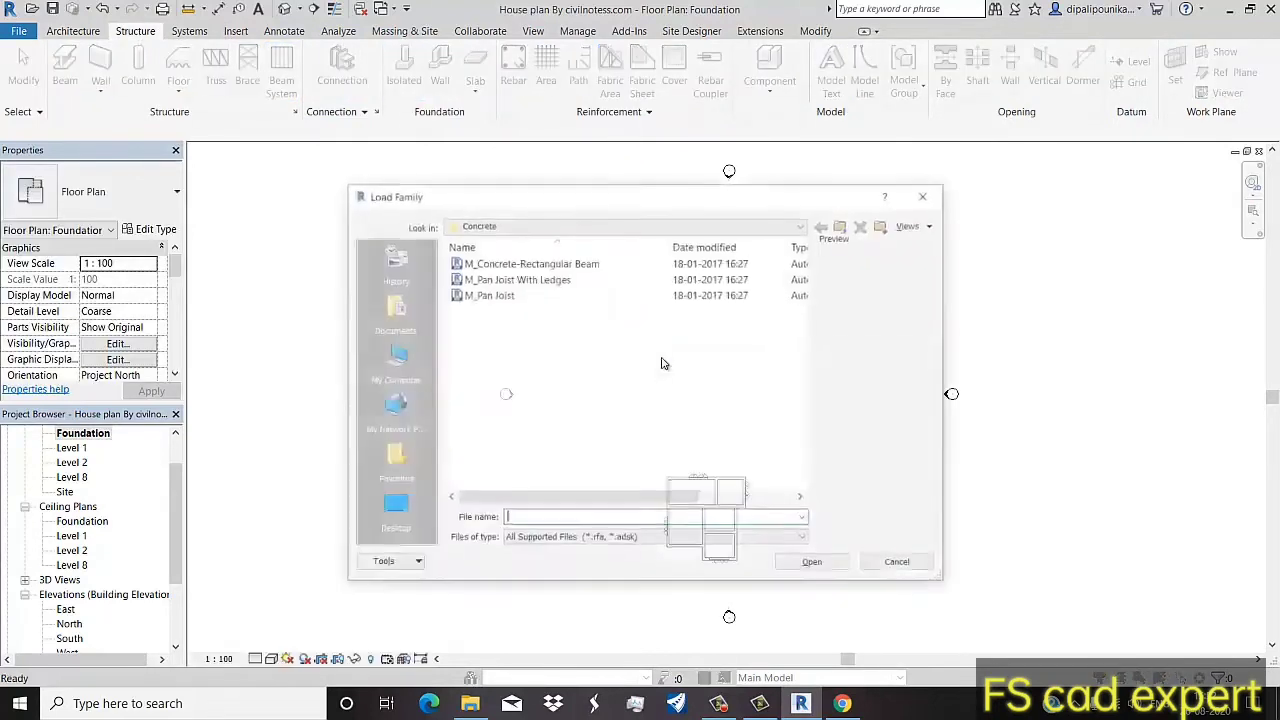
click(842, 226)
click(842, 226)
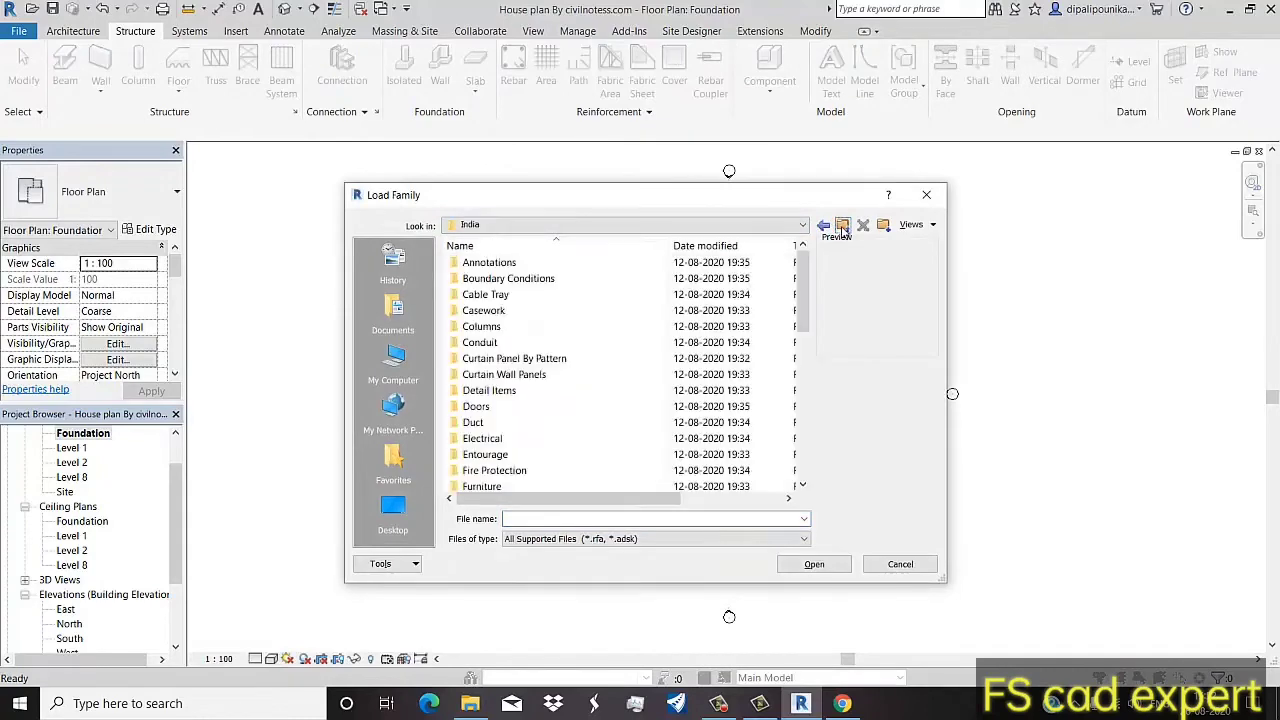
Step: Browse the Structural Foundations folder, previewing the pile cap and pile families
click(540, 358)
scroll(545, 420, down, 5)
scroll(545, 426, up, 3)
scroll(545, 424, down, 2)
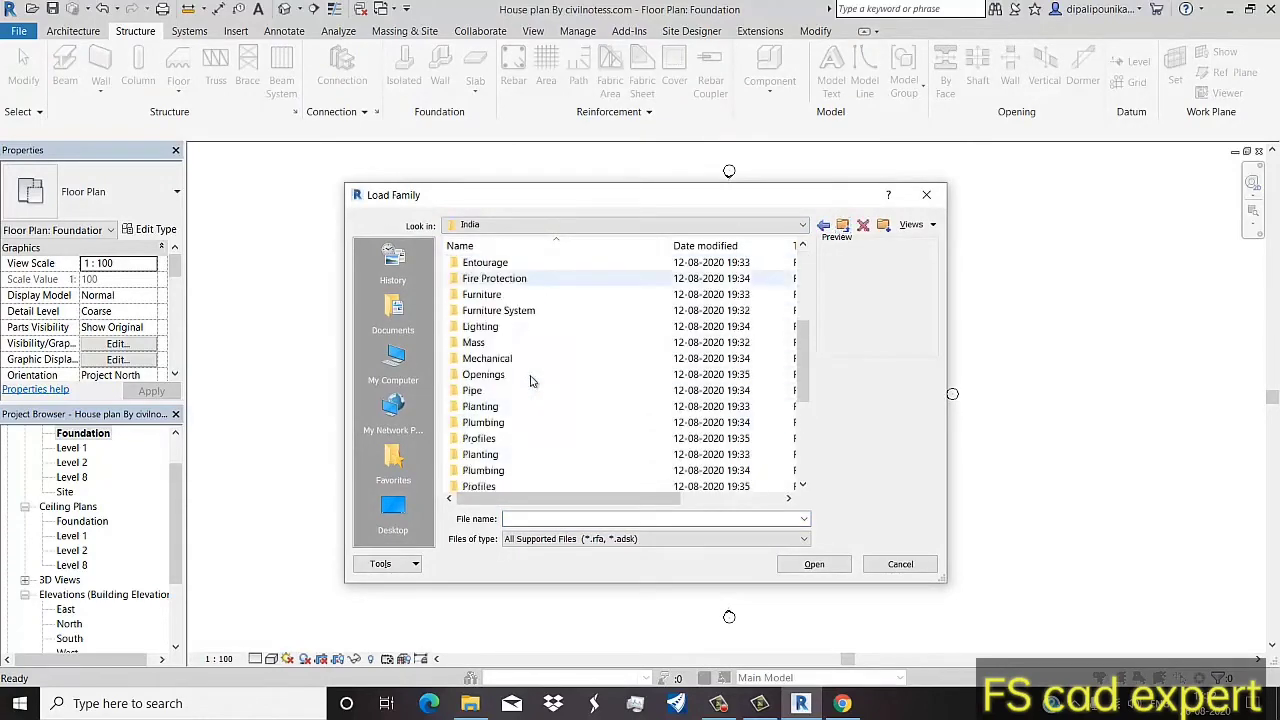
scroll(555, 410, down, 3)
double_click(560, 392)
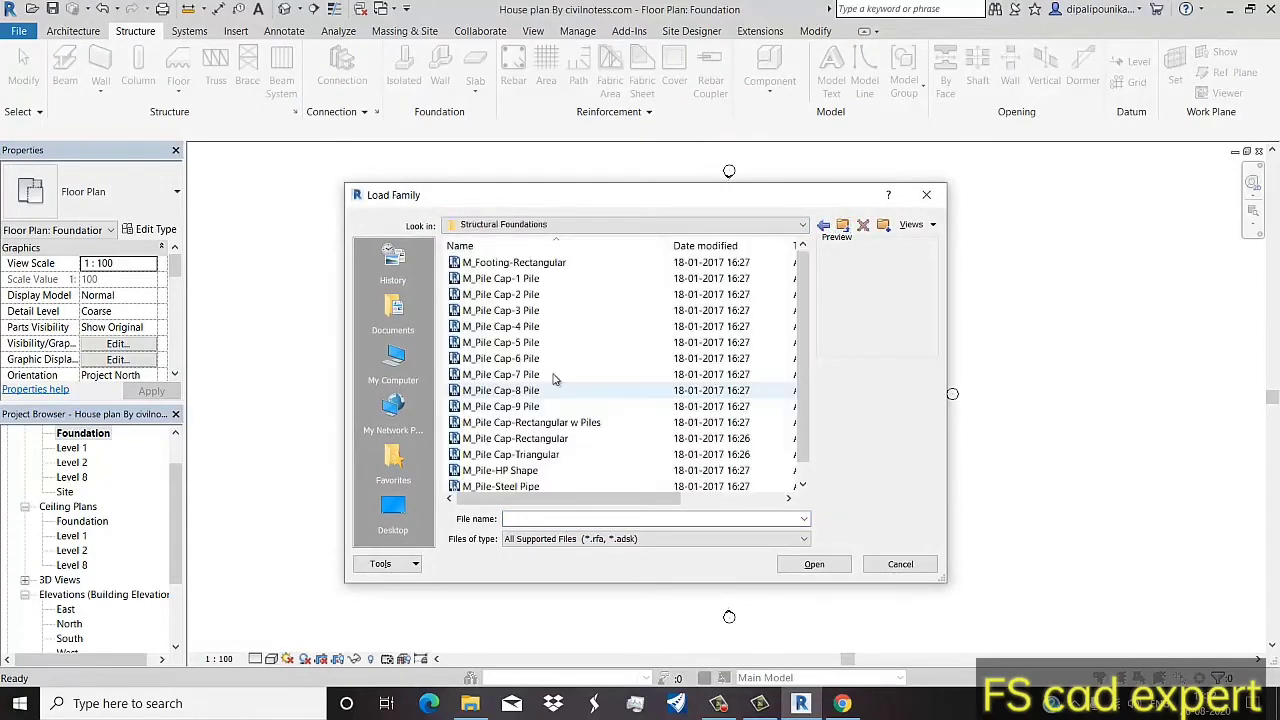
click(545, 310)
click(528, 358)
scroll(528, 364, down, 1)
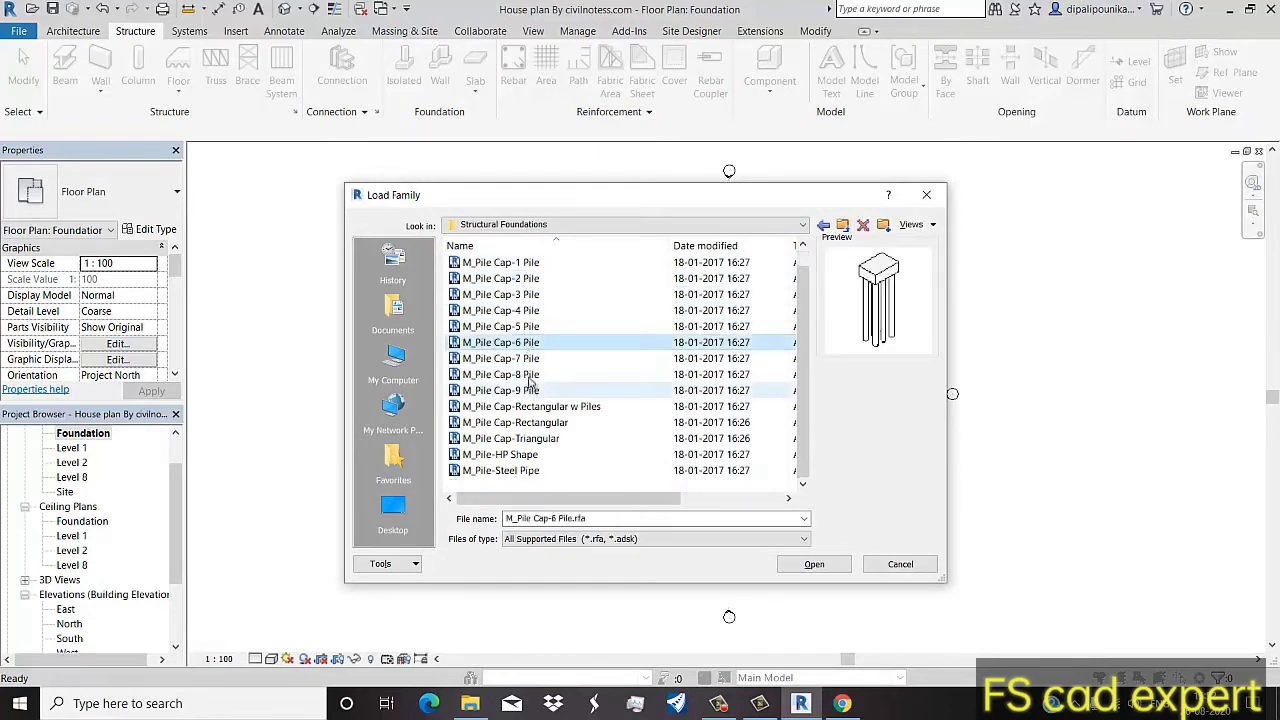
click(535, 376)
click(545, 407)
click(547, 424)
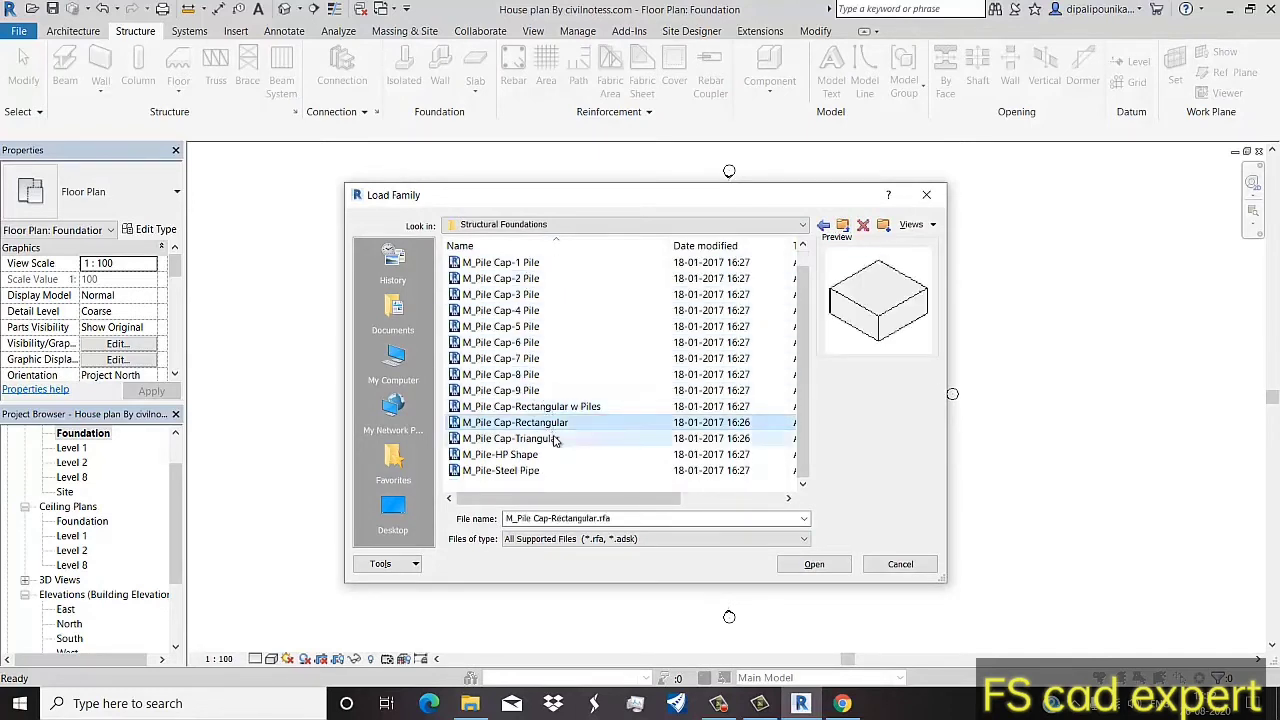
click(560, 440)
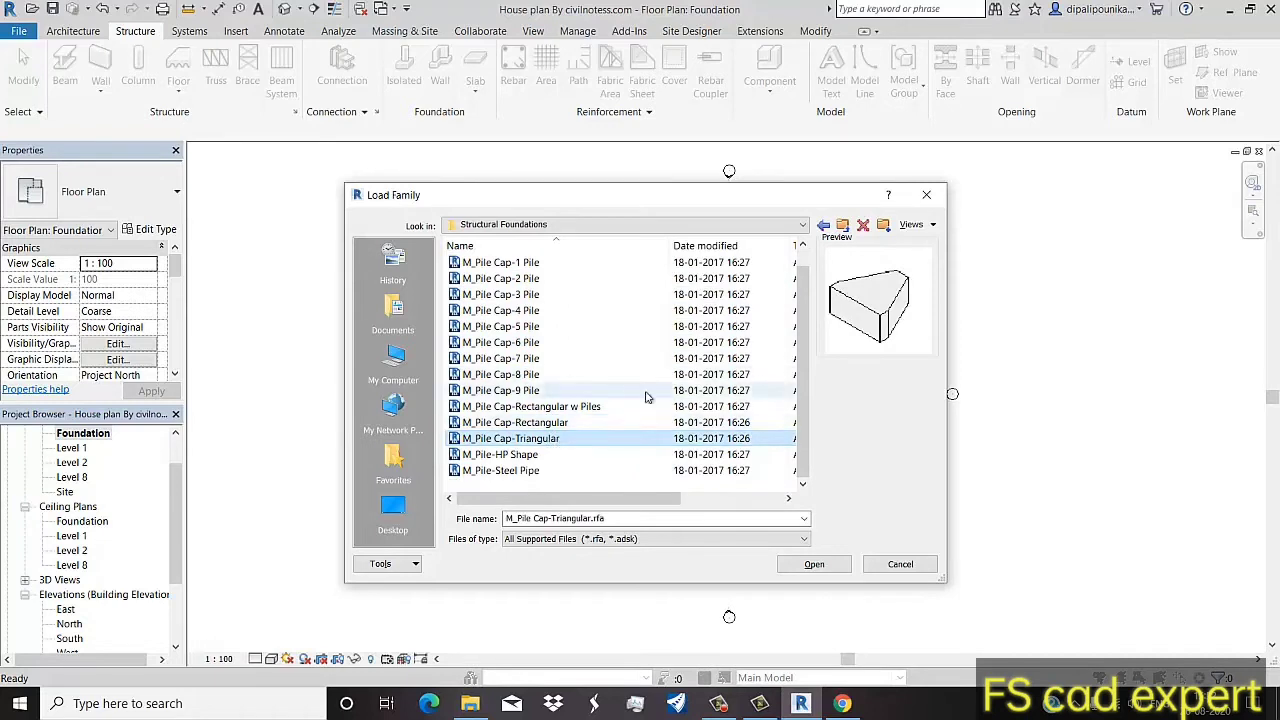
click(555, 454)
click(545, 422)
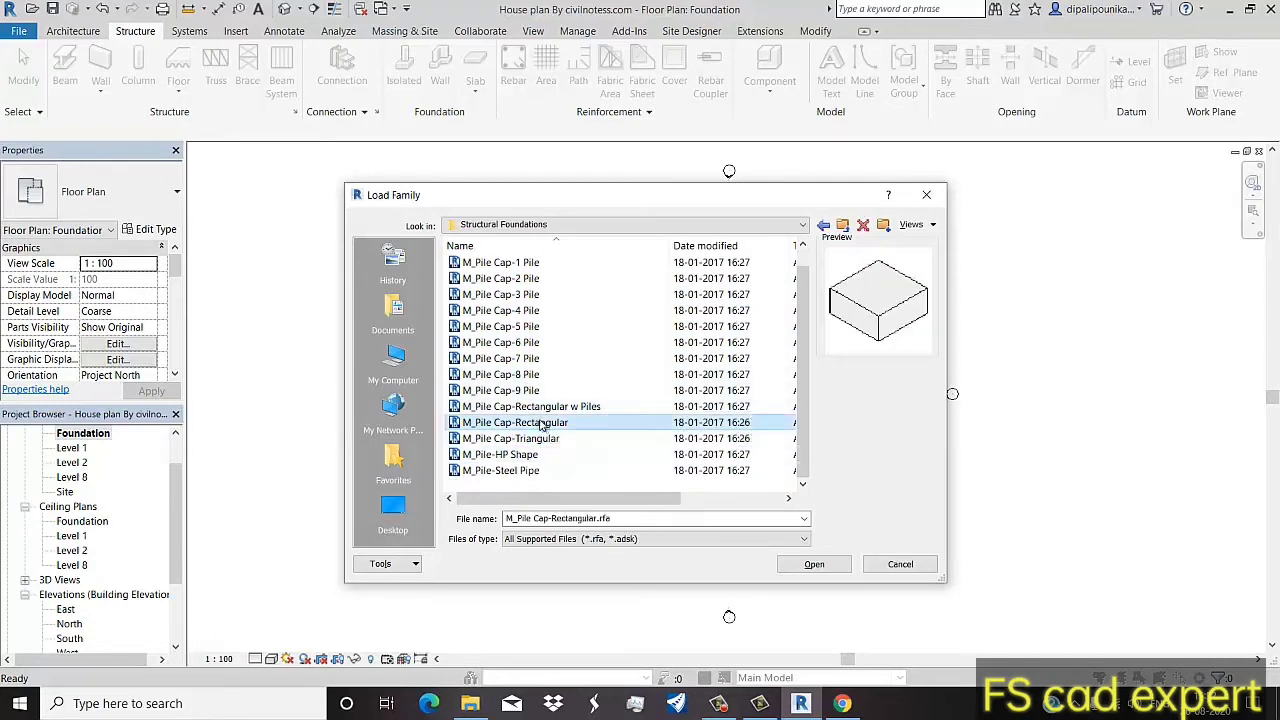
scroll(540, 420, up, 1)
Step: Load the M_Footing-Rectangular 1800 x 1200 x 450mm footing family
click(506, 264)
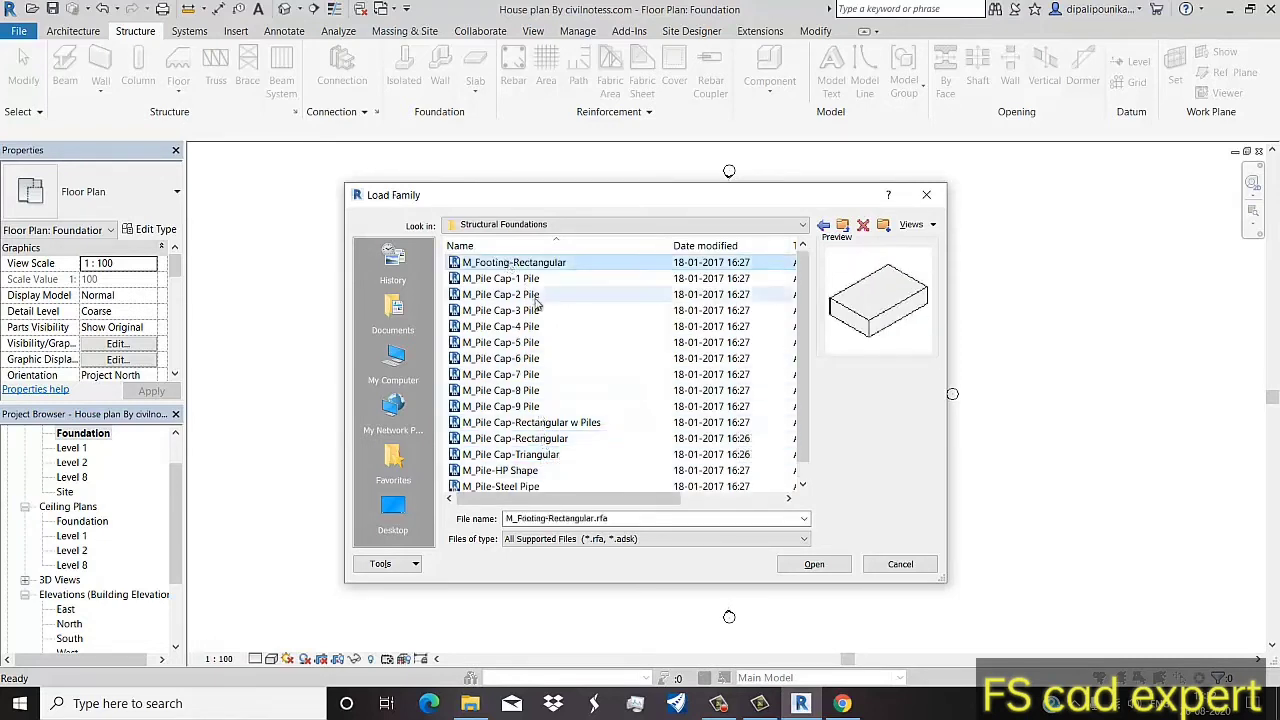
scroll(565, 445, down, 1)
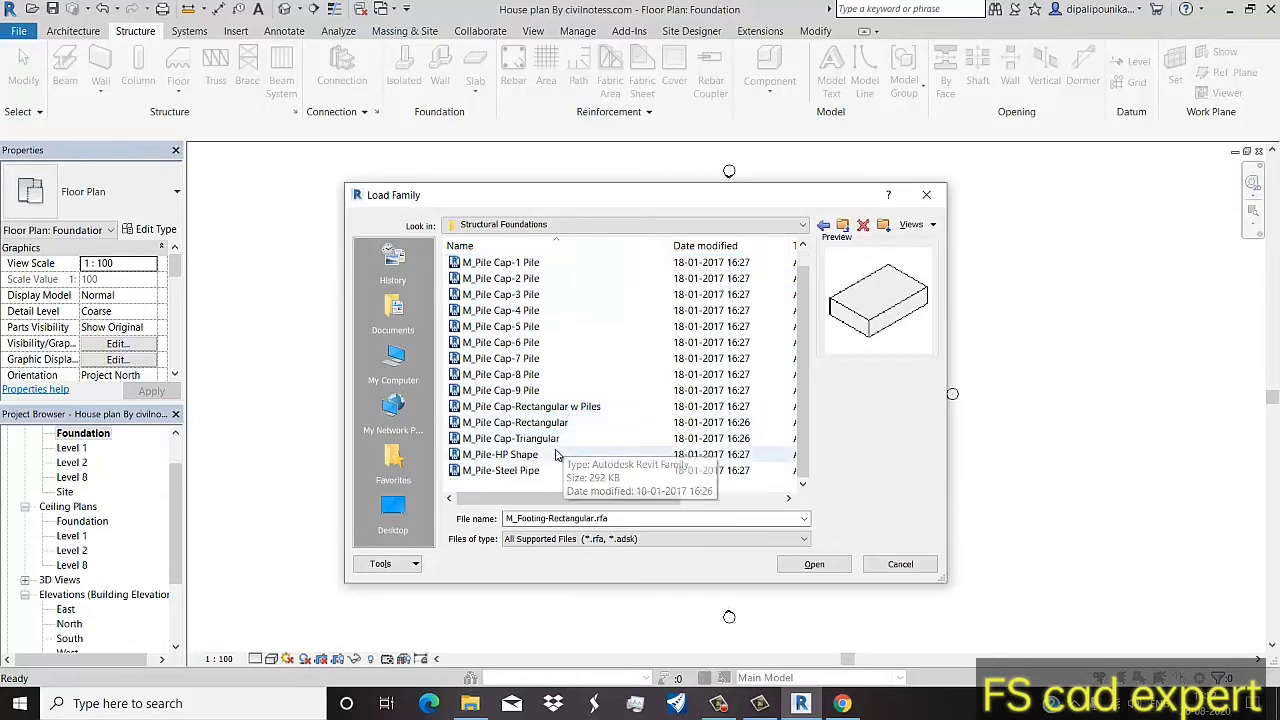
scroll(614, 380, up, 1)
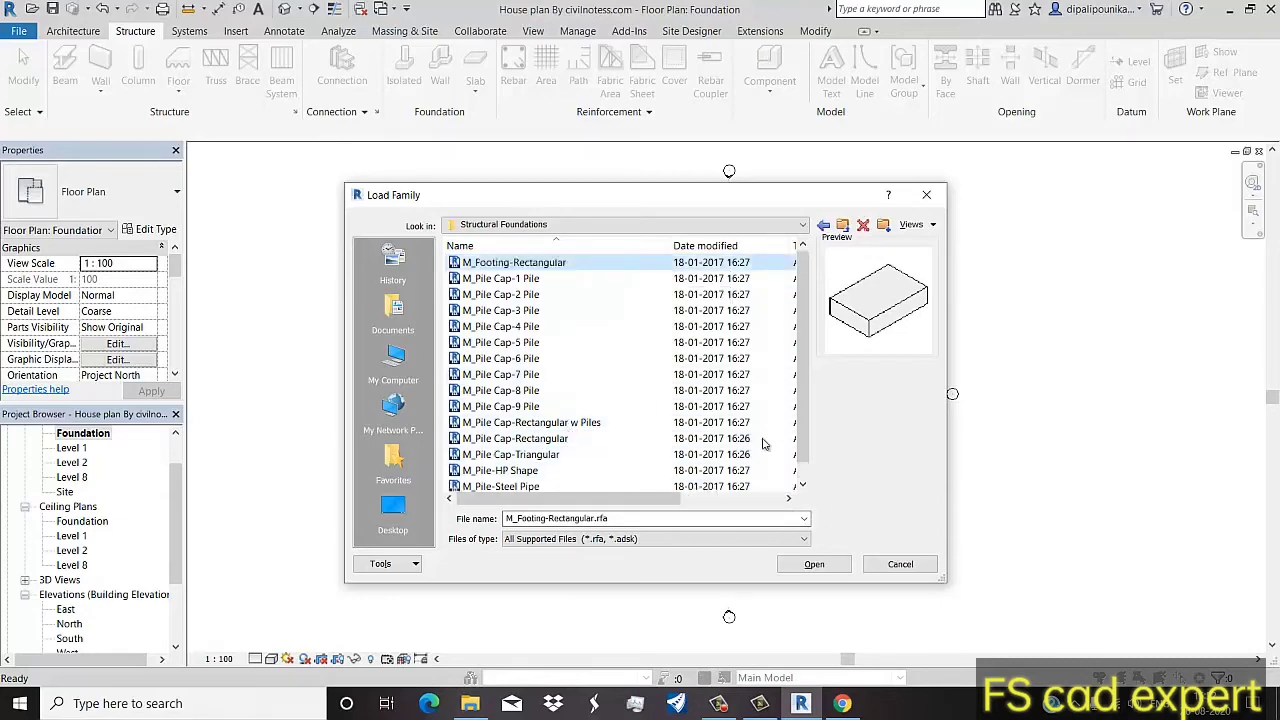
click(813, 564)
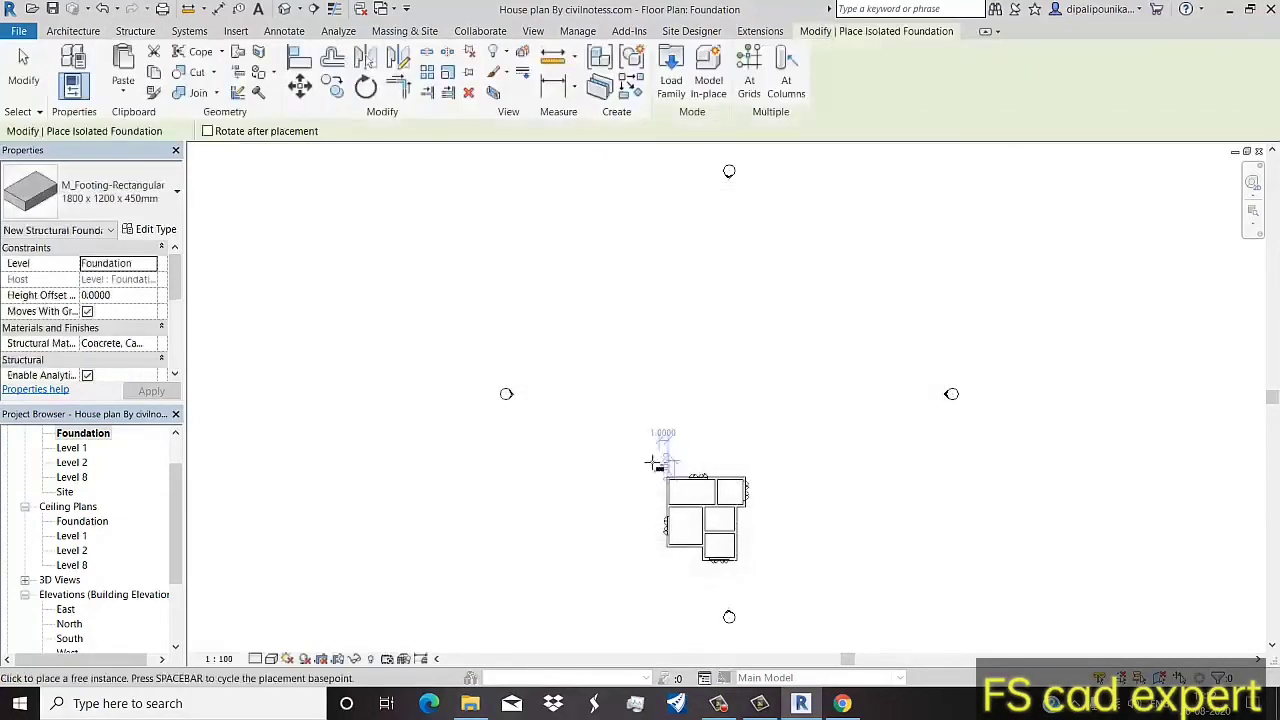
Step: Open Level 1, then the Foundation structural plan showing the column squares
scroll(700, 558, up, 2)
scroll(680, 520, up, 2)
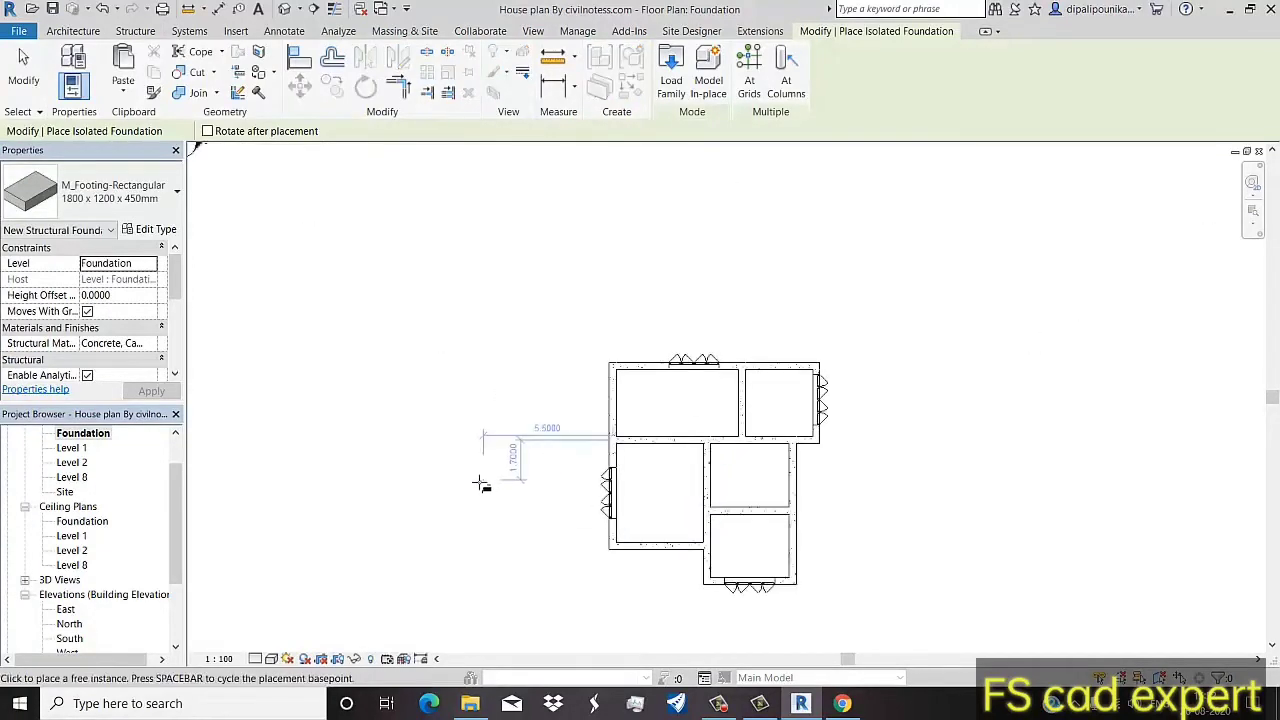
scroll(492, 497, up, 1)
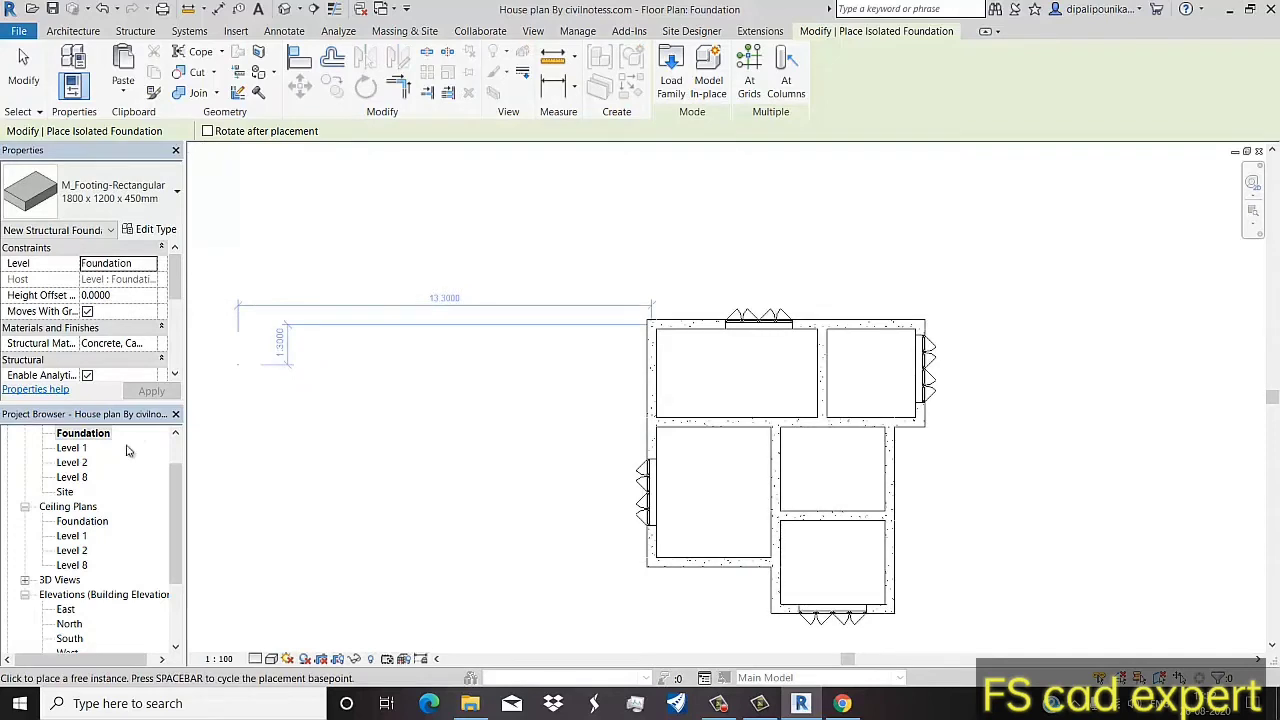
double_click(72, 448)
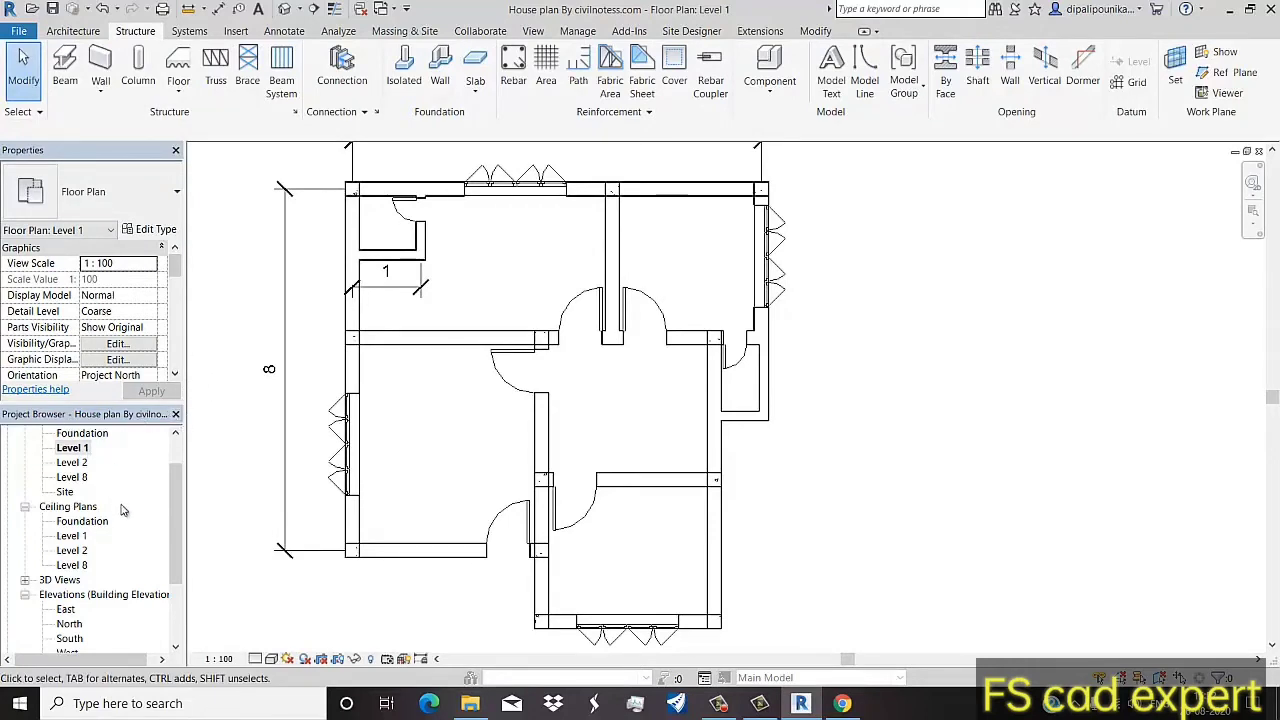
scroll(121, 510, up, 2)
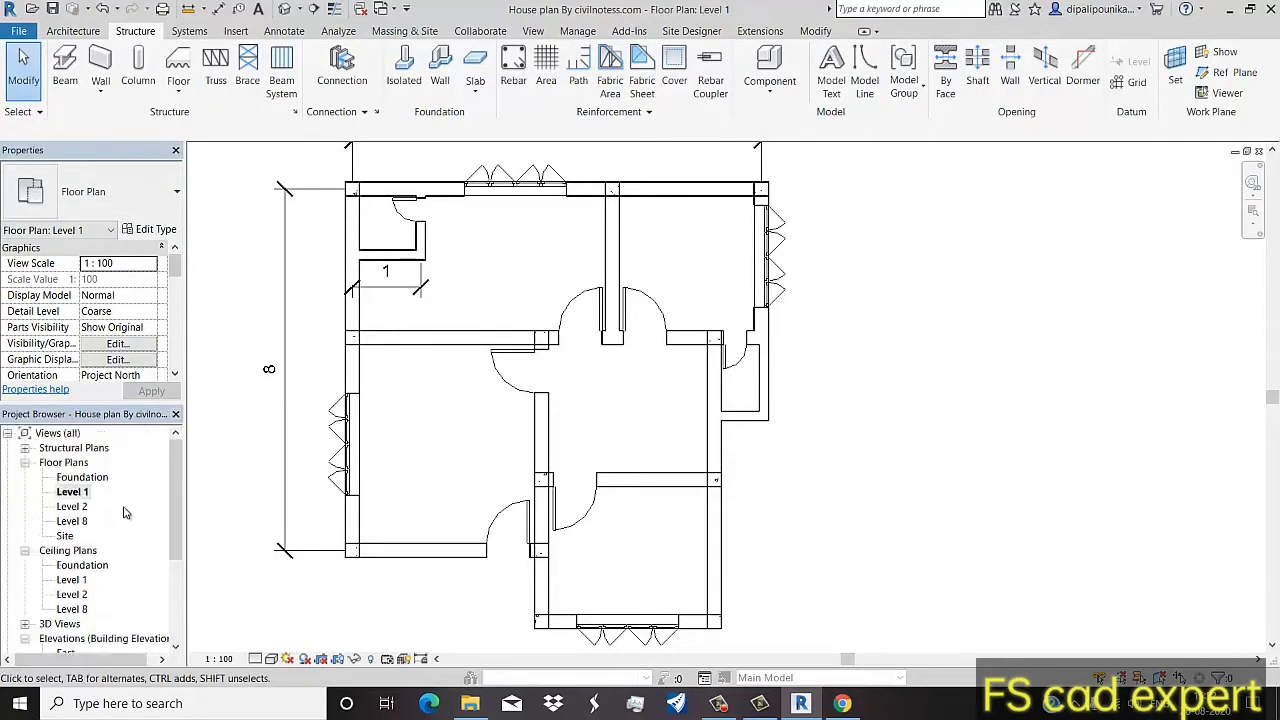
click(24, 448)
double_click(83, 462)
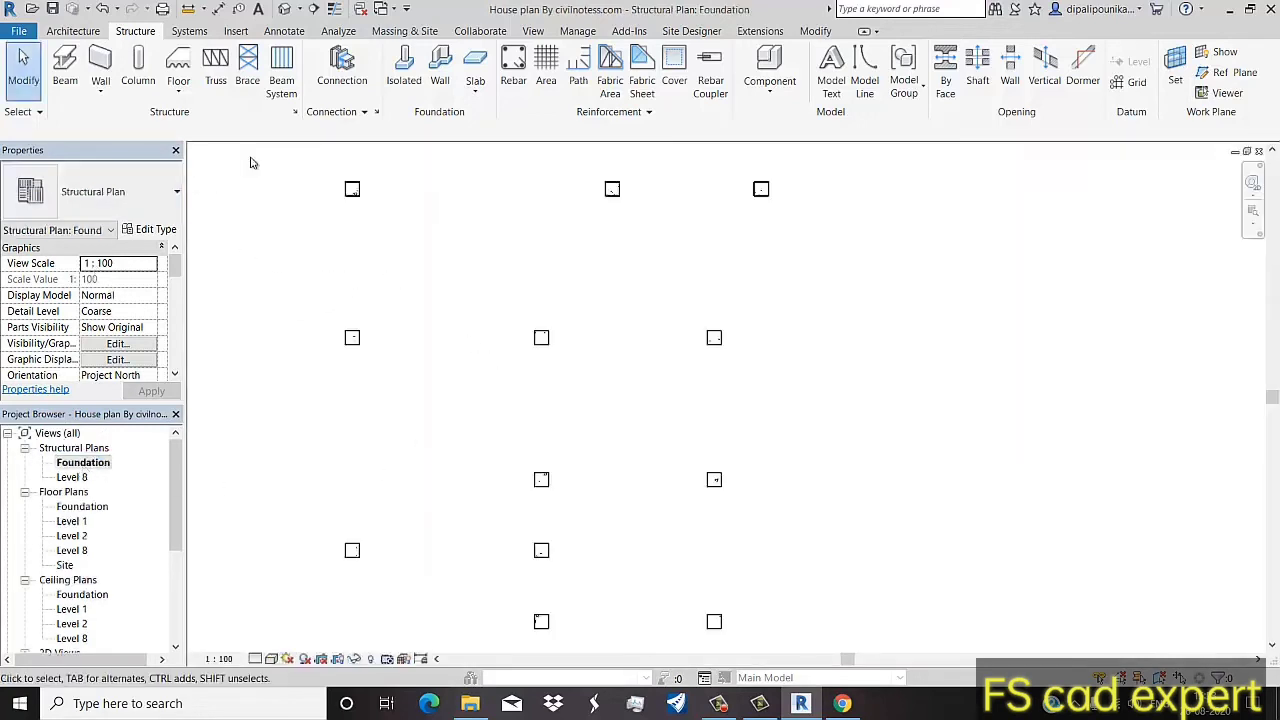
Step: Set the rectangular footing type to thickness 0.3, width 1.0 and length 1.2
click(404, 70)
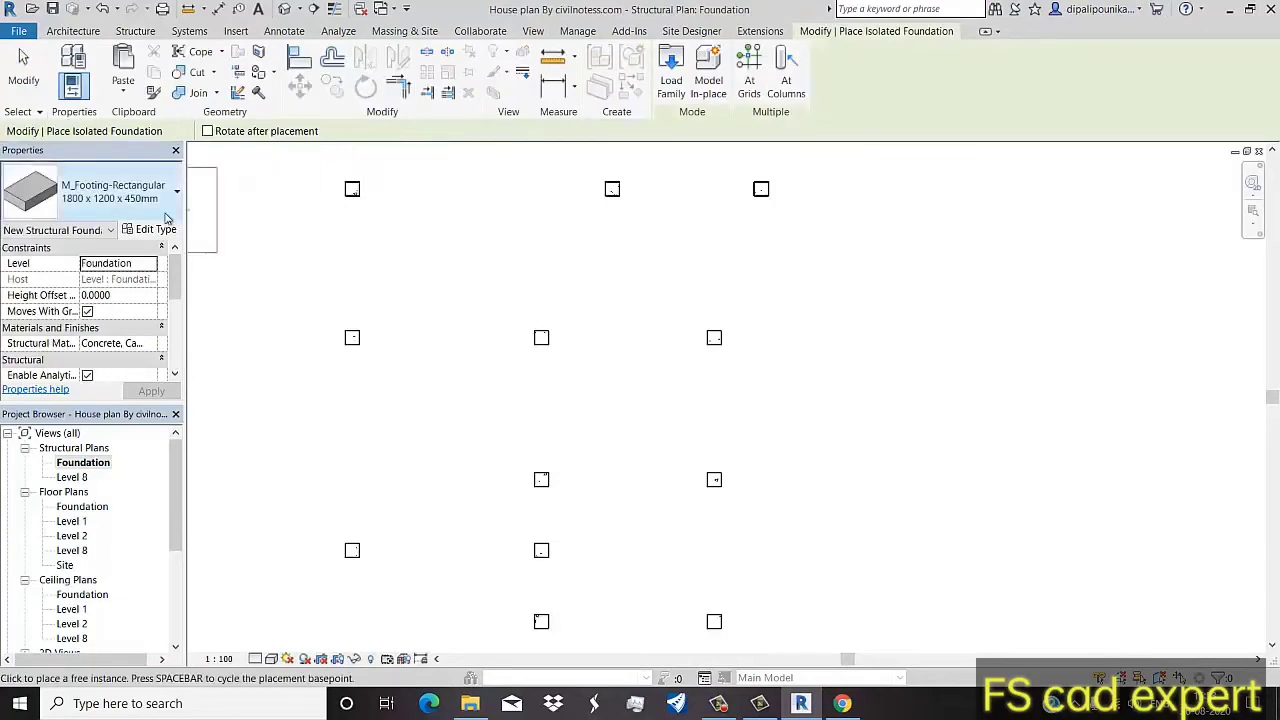
click(155, 229)
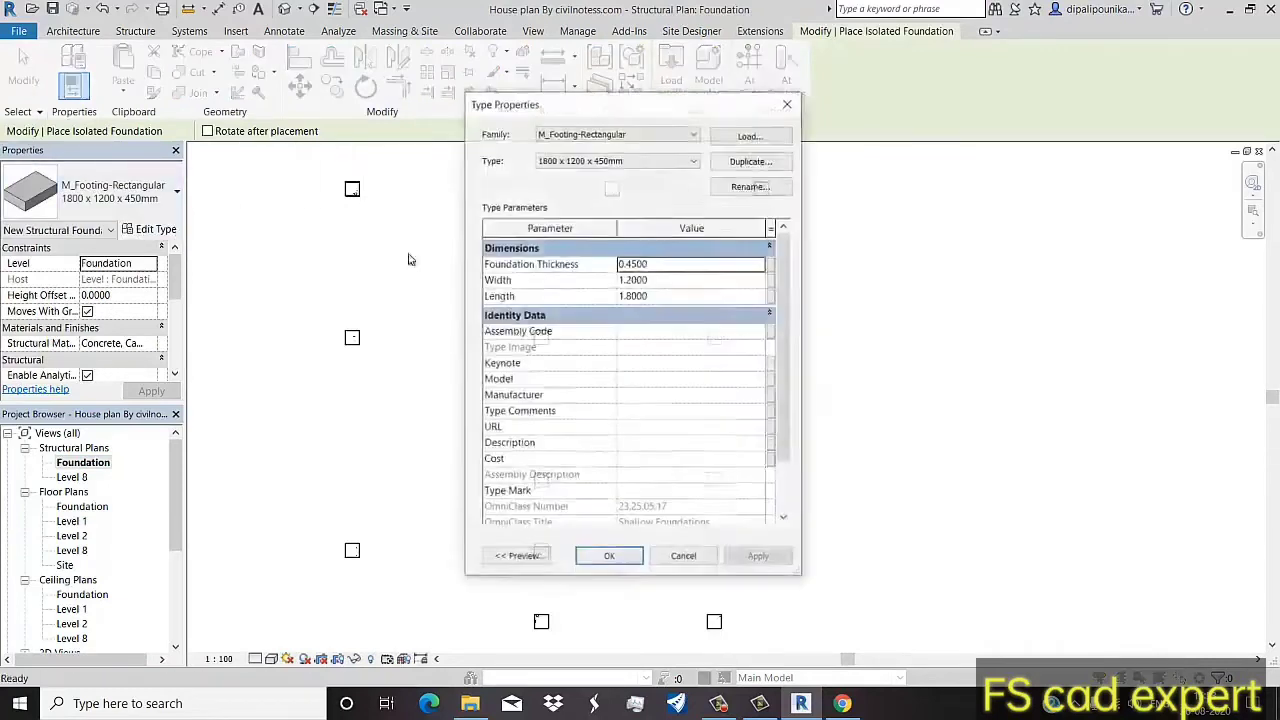
click(654, 265)
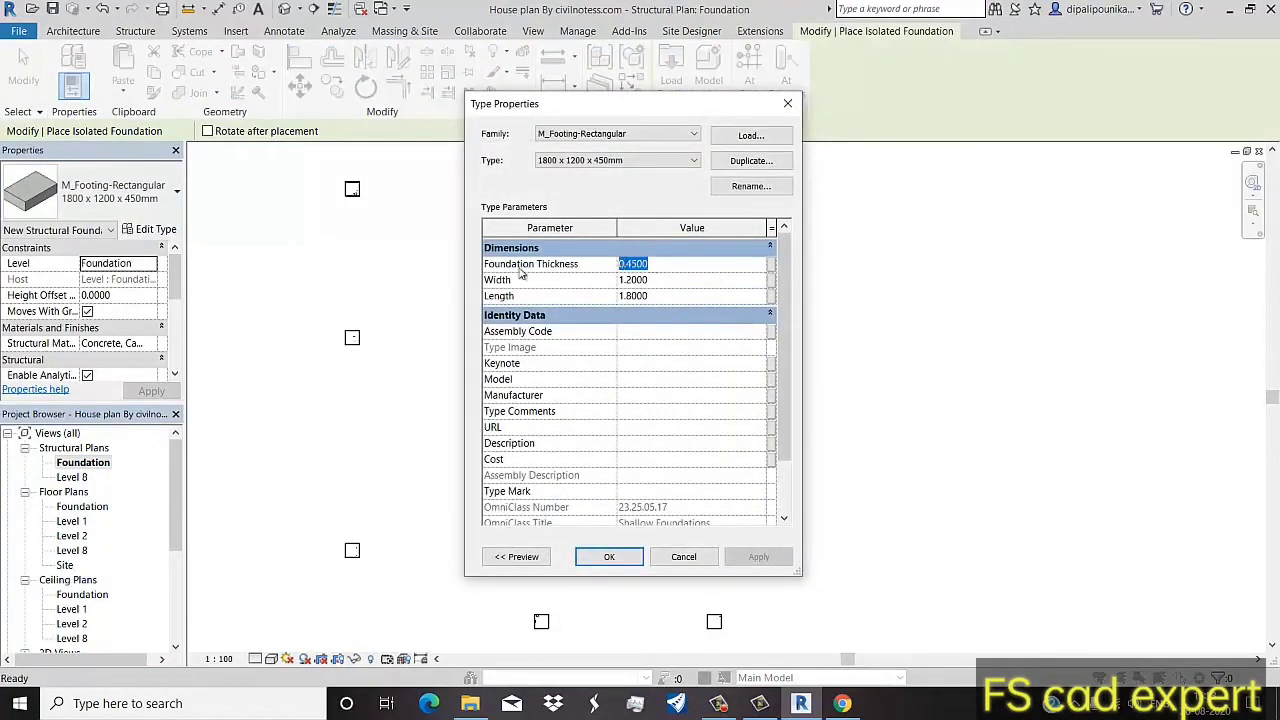
text(0.3)
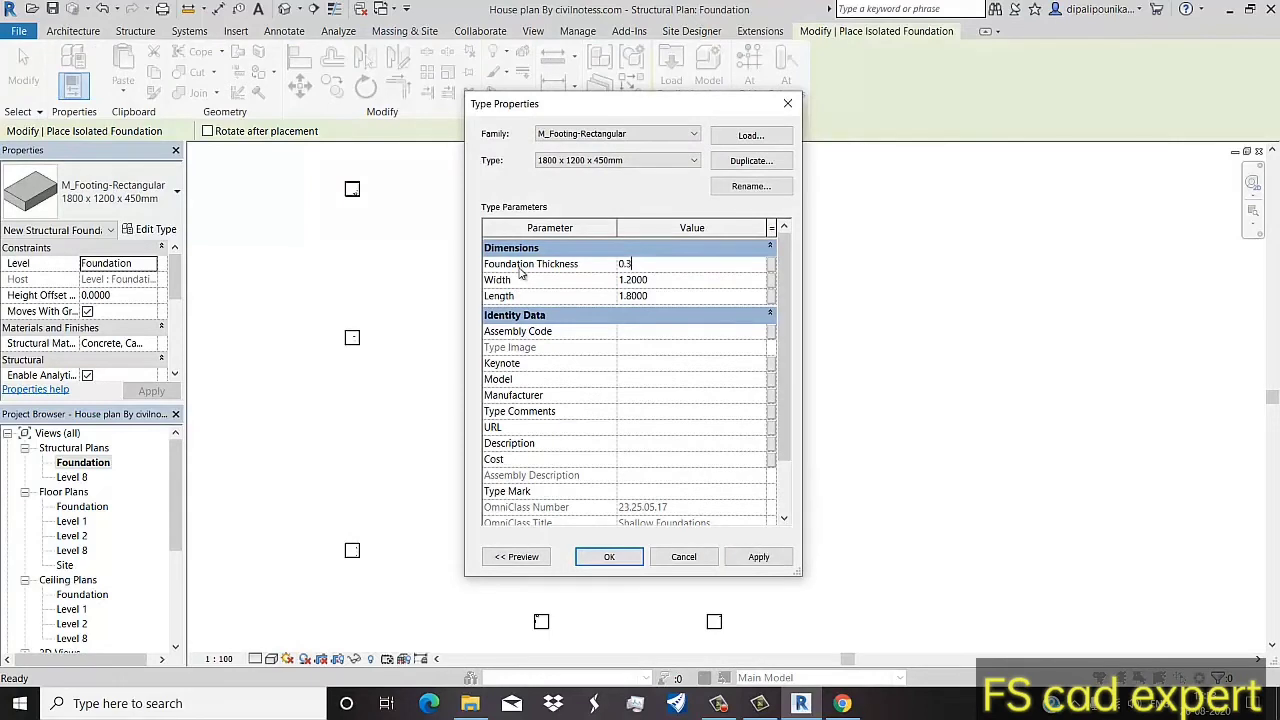
click(664, 281)
text(1.0000)
click(736, 560)
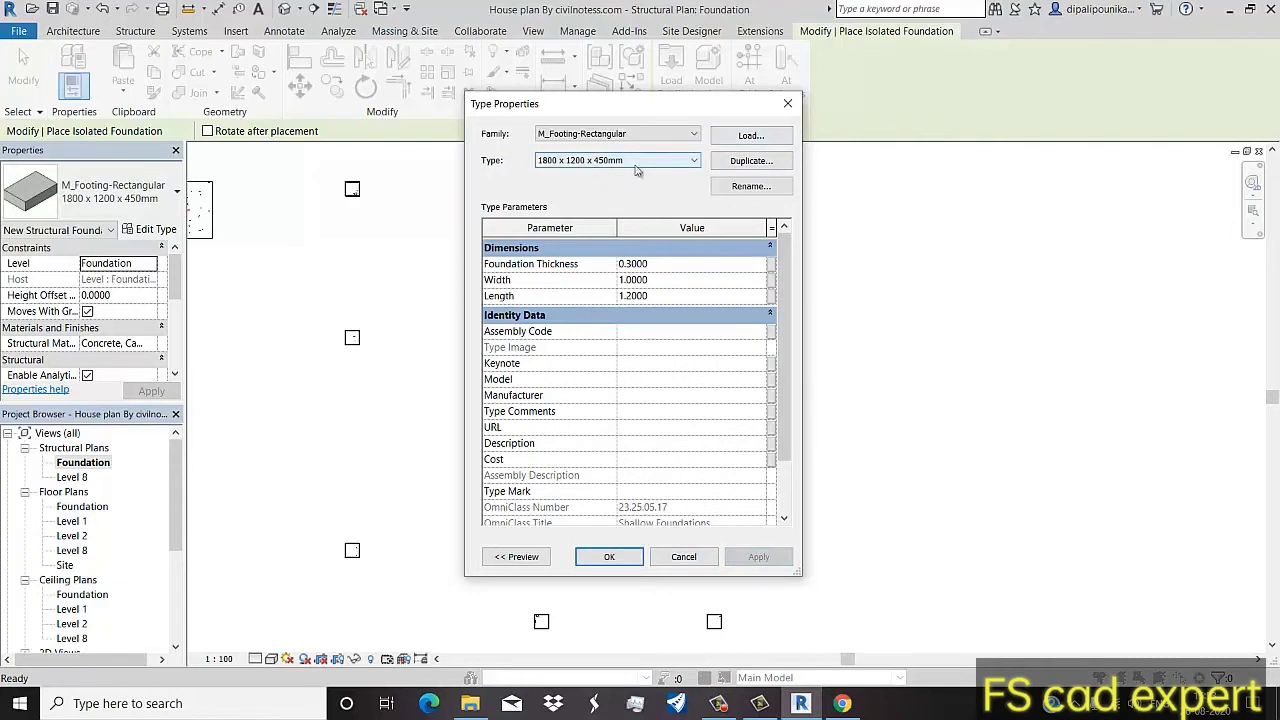
Step: Begin renaming the footing type, editing the 1800 part of its name
click(750, 189)
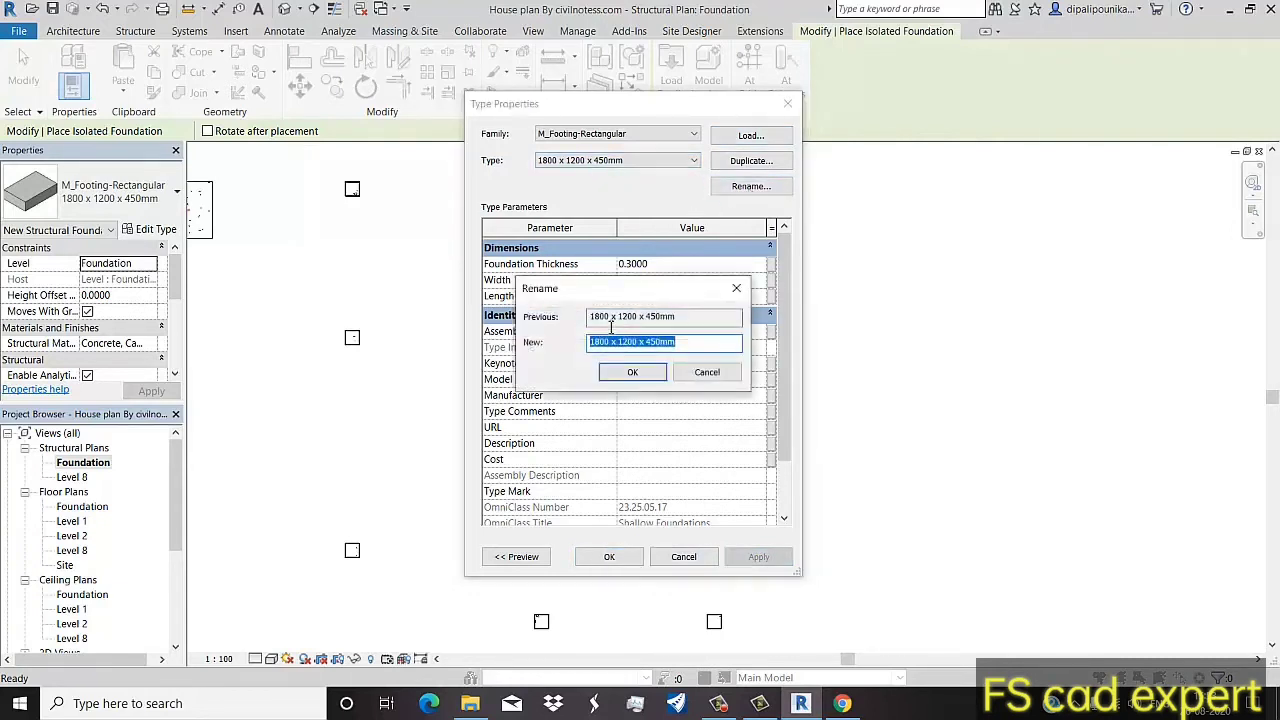
drag(621, 314, 626, 368)
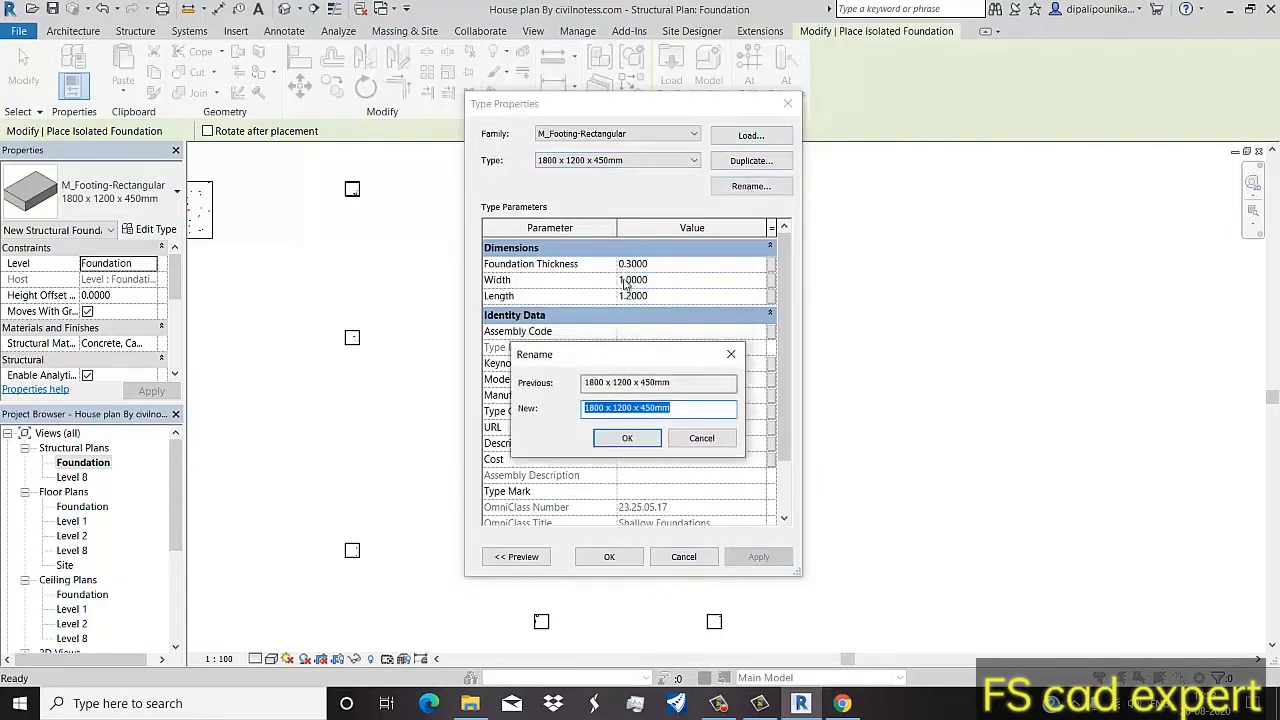
click(604, 408)
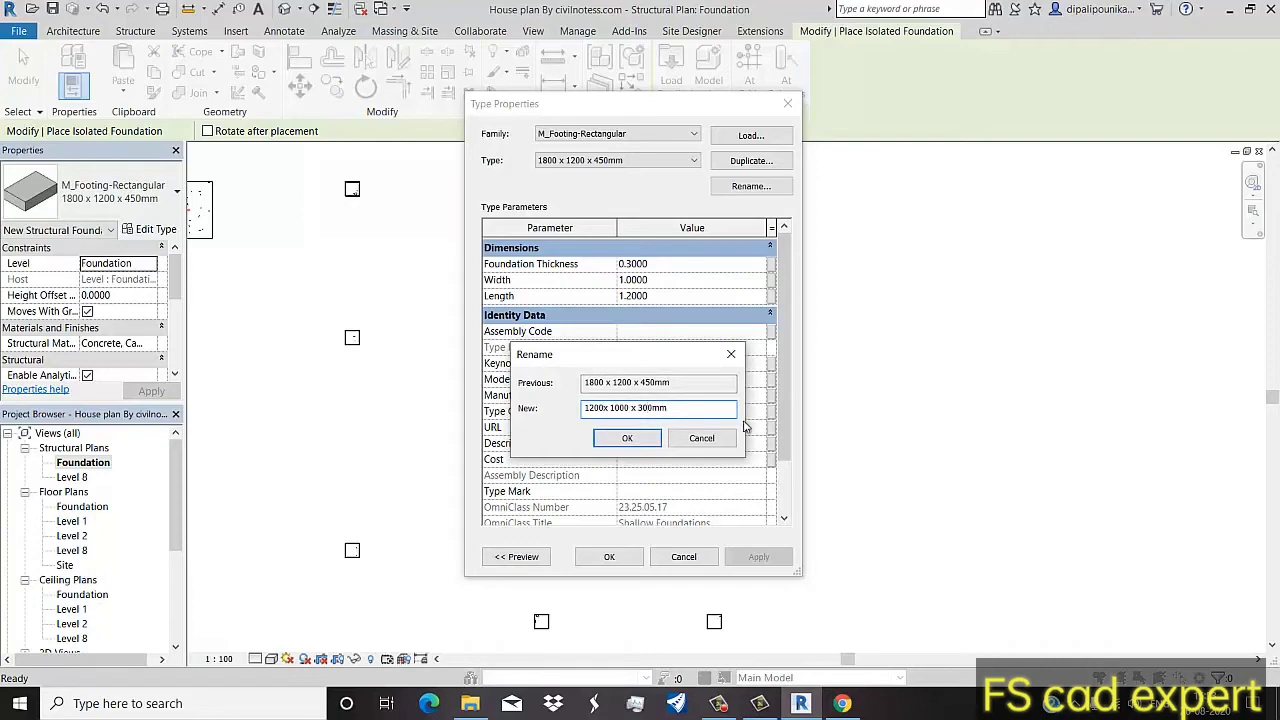
Step: Apply the renamed 1200x 1000 x 300mm footing type and place a footing under the first column
click(630, 438)
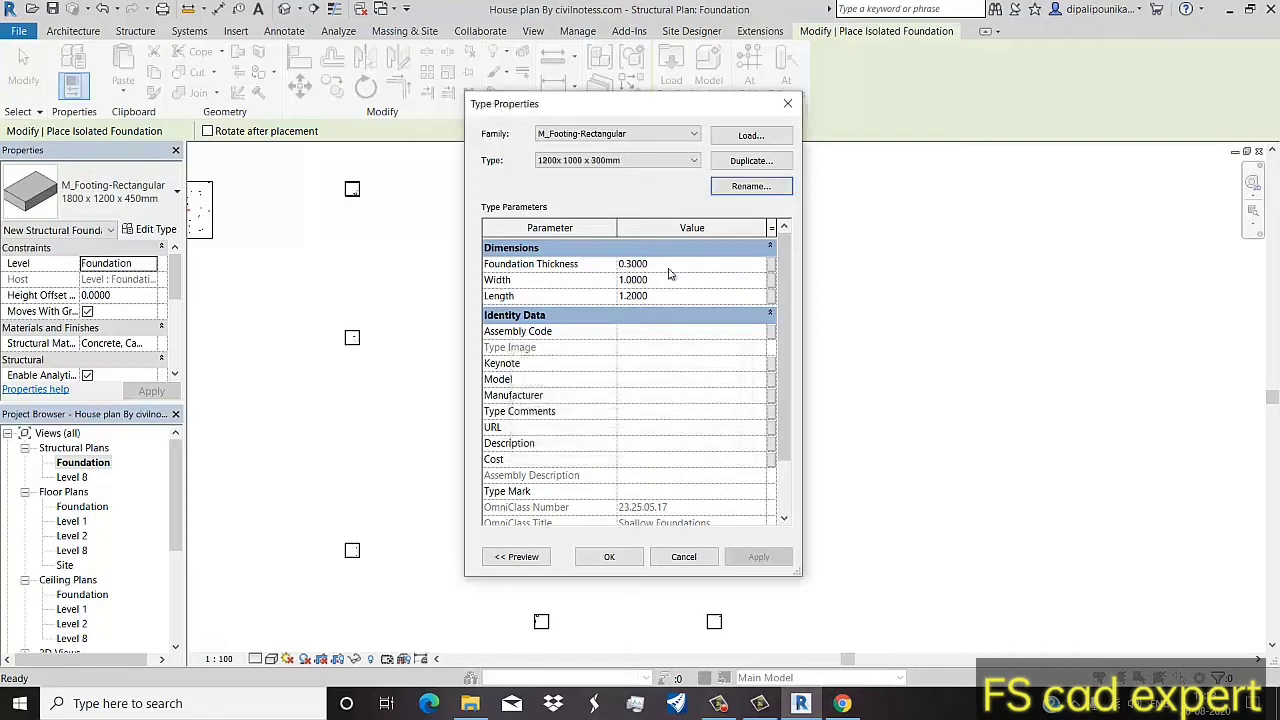
click(609, 556)
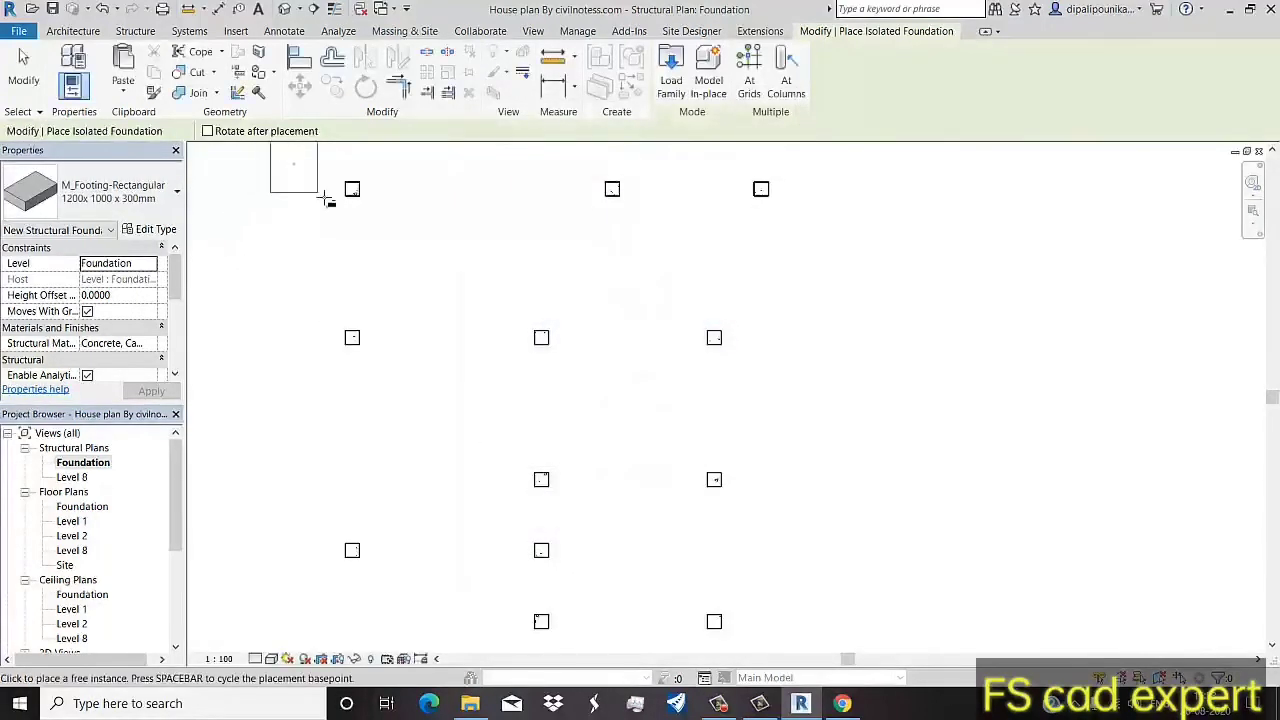
scroll(368, 222, up, 3)
scroll(368, 222, up, 1)
middle_drag(343, 254, 371, 363)
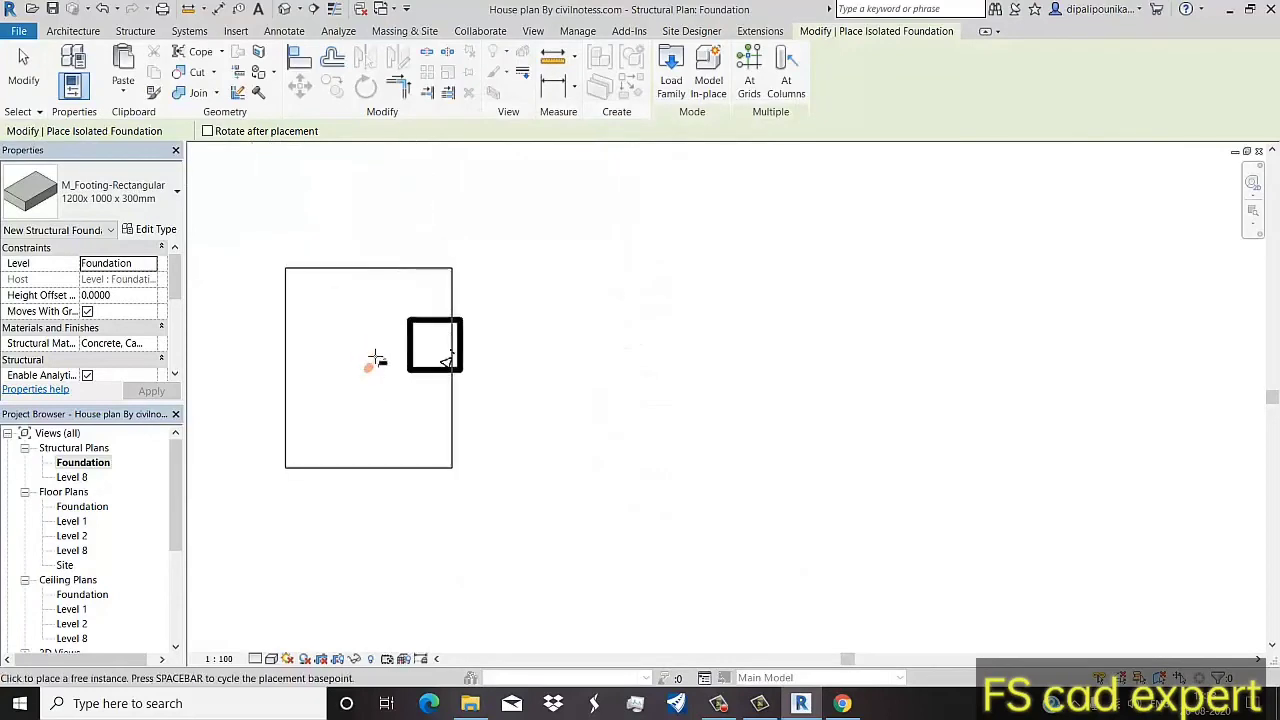
click(428, 343)
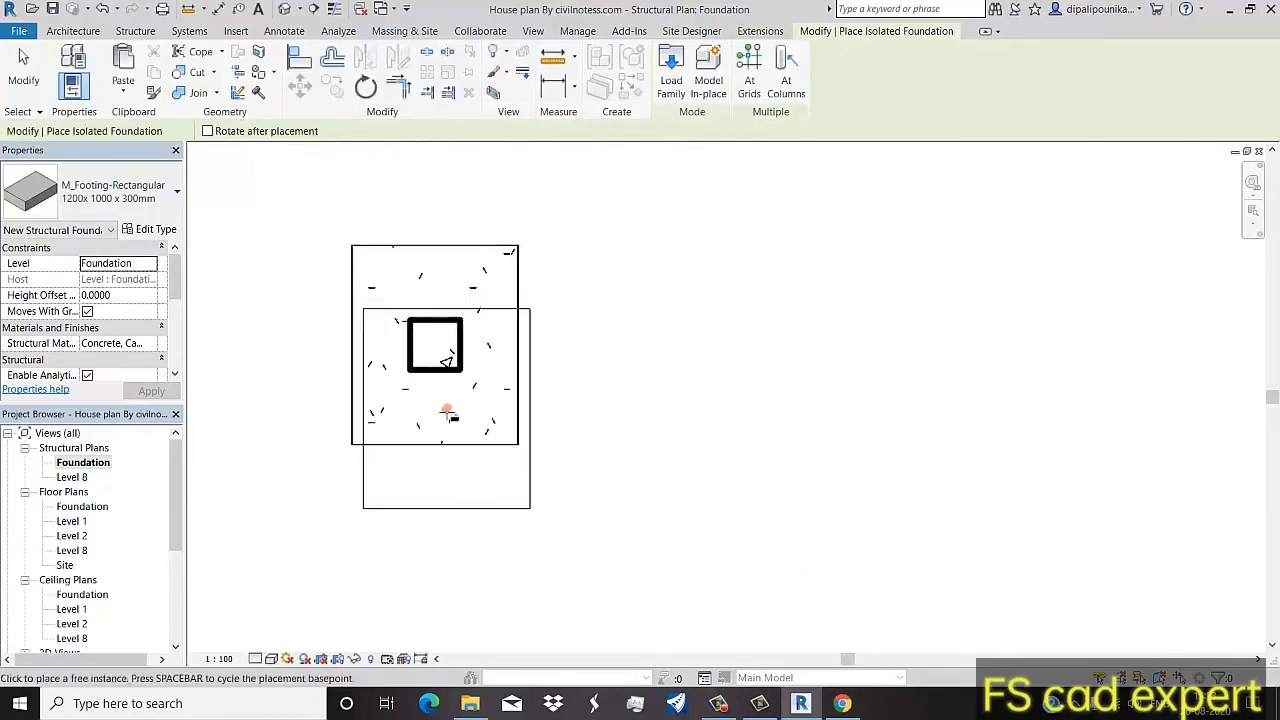
Step: Place isolated footings under the next two columns, including the middle one
scroll(486, 460, down, 2)
scroll(486, 460, down, 1)
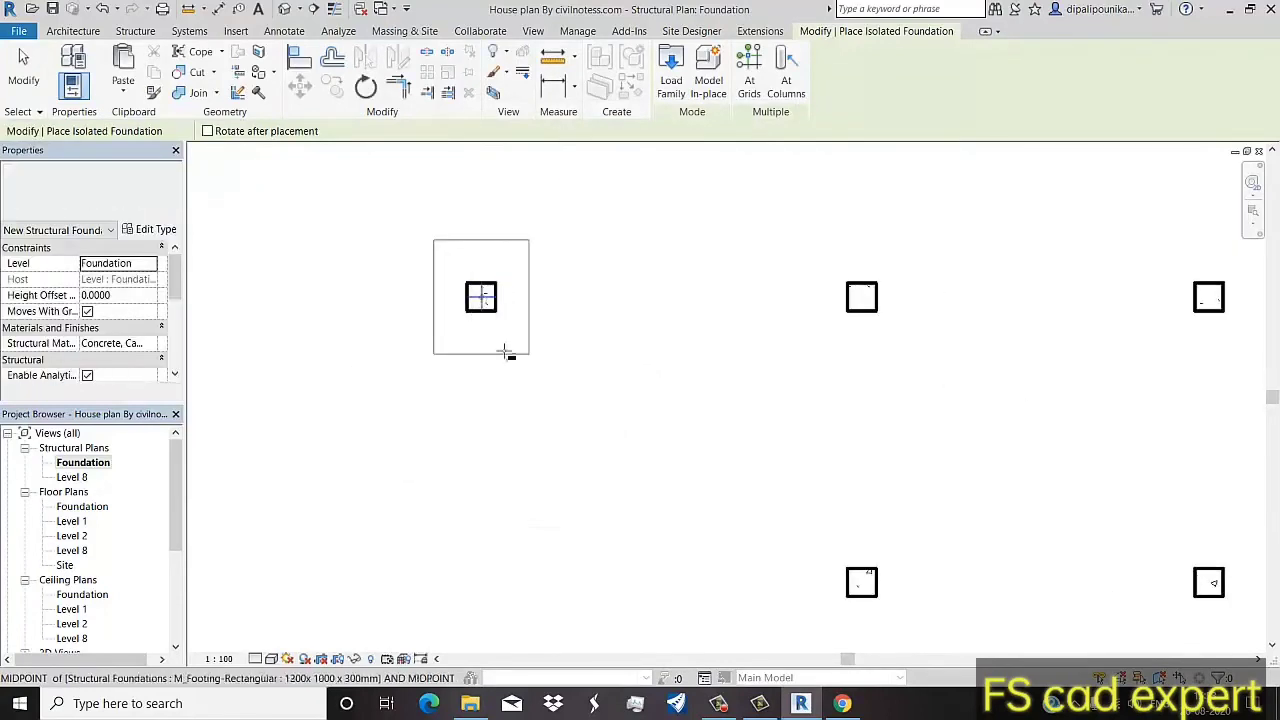
mouse_move(508, 330)
middle_down()
mouse_move(507, 134)
mouse_move(489, 394)
middle_up()
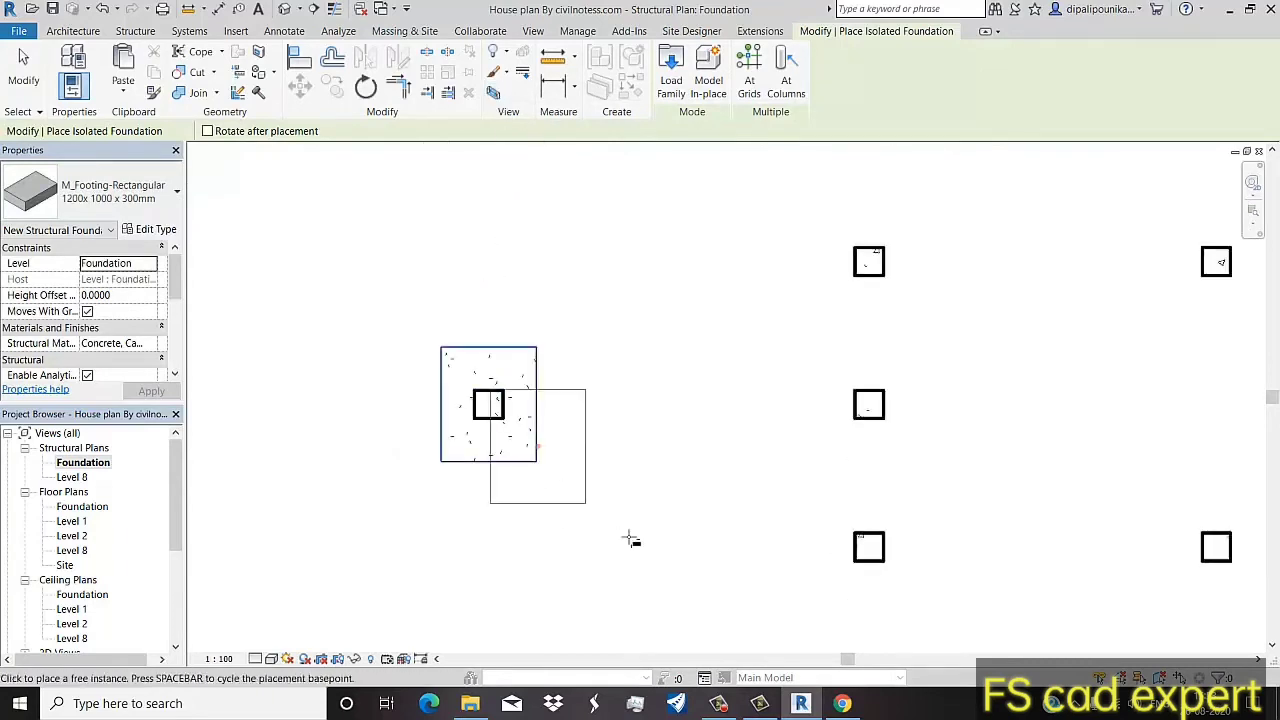
middle_drag(629, 537, 630, 170)
scroll(551, 423, down, 1)
scroll(566, 460, down, 2)
middle_drag(566, 460, 590, 237)
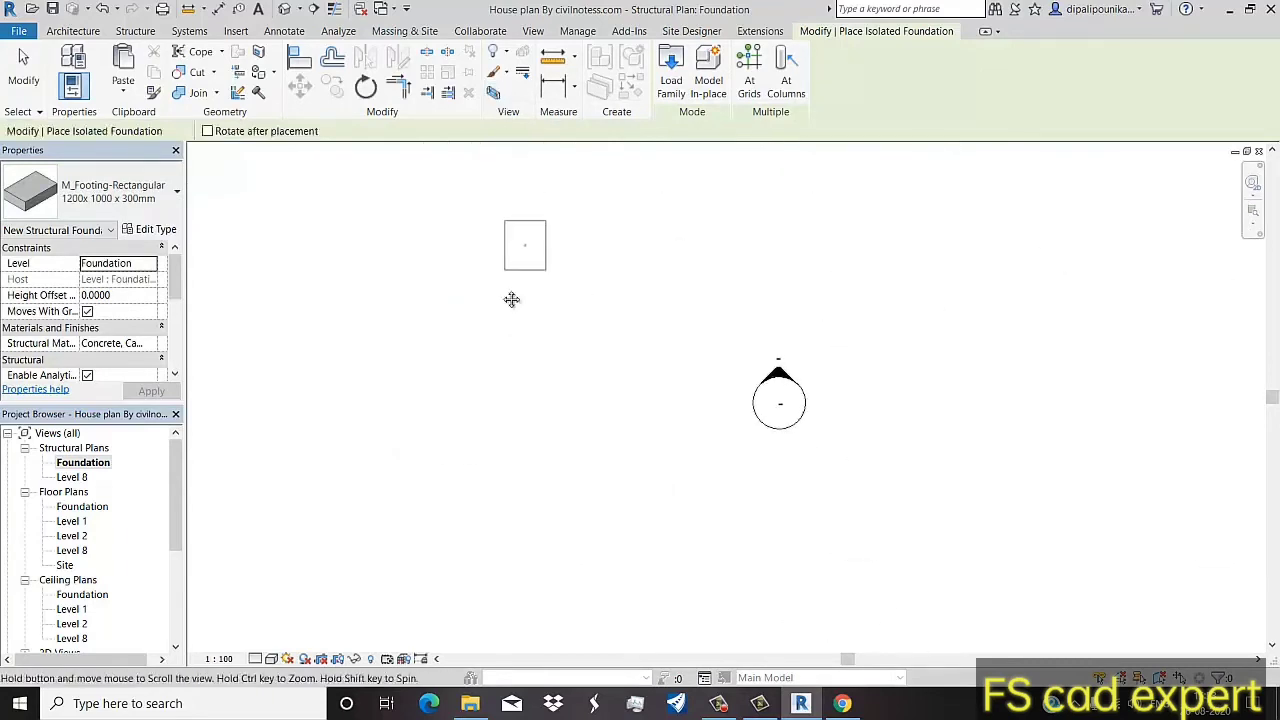
scroll(590, 237, up, 3)
scroll(685, 420, up, 3)
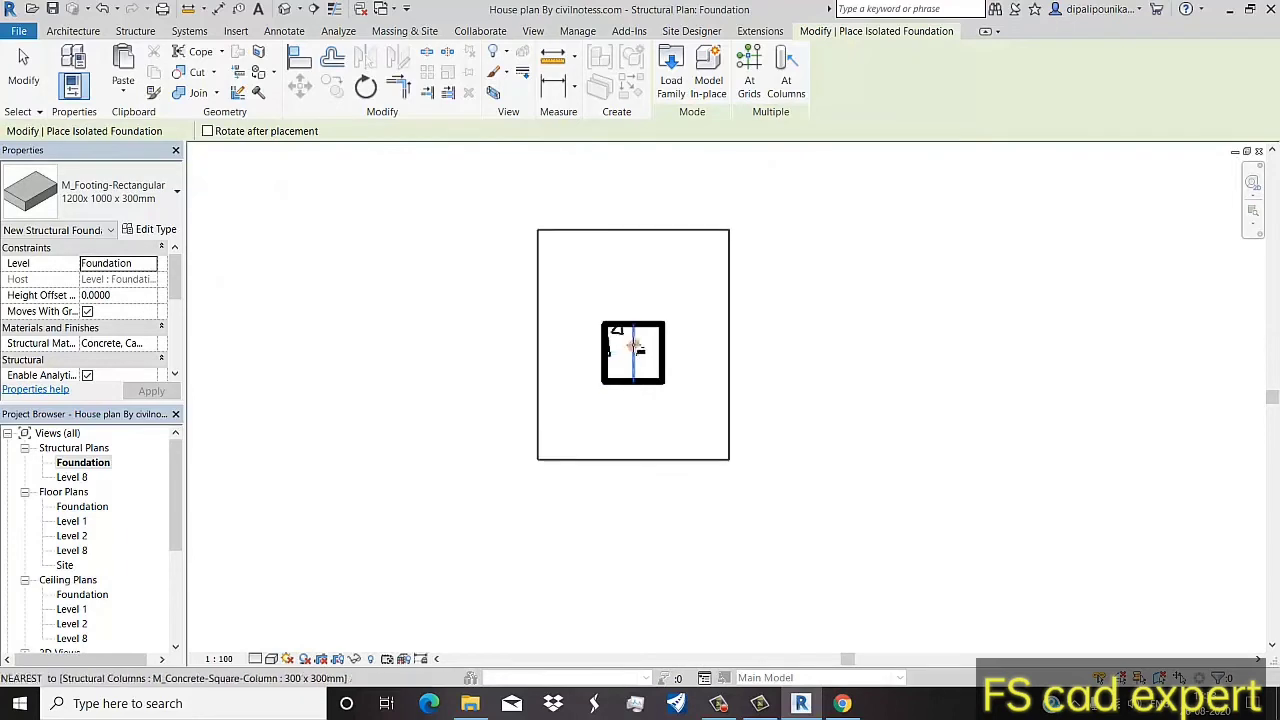
click(633, 352)
scroll(528, 277, down, 1)
scroll(489, 449, down, 2)
middle_drag(489, 449, 543, 506)
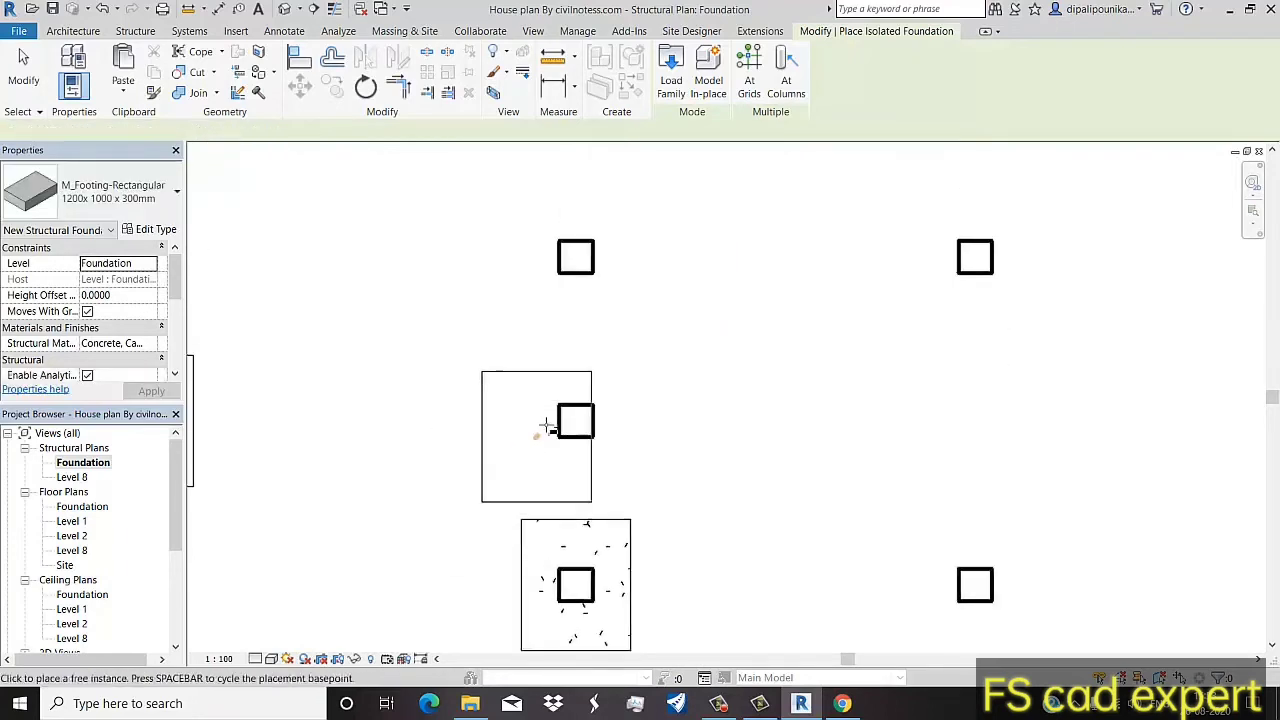
click(576, 421)
Step: Place footings under the upper-left, upper-right, right and two further columns
click(576, 256)
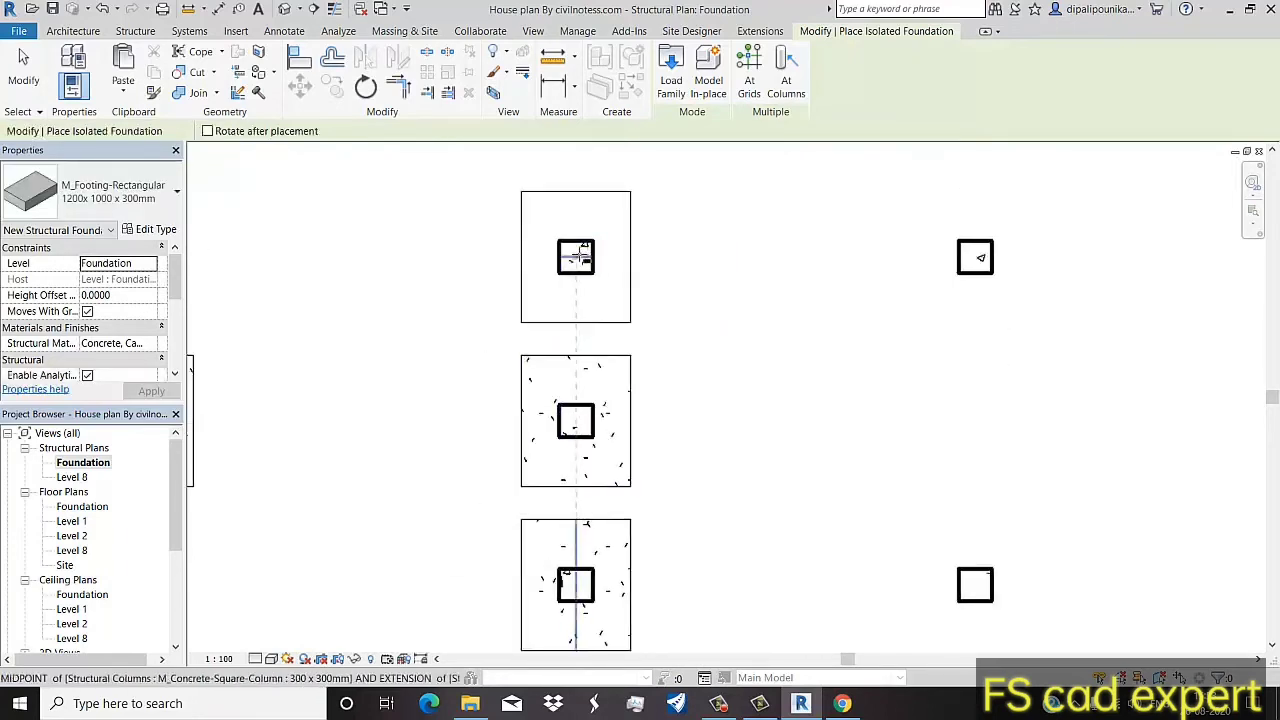
click(972, 260)
middle_drag(982, 440, 866, 280)
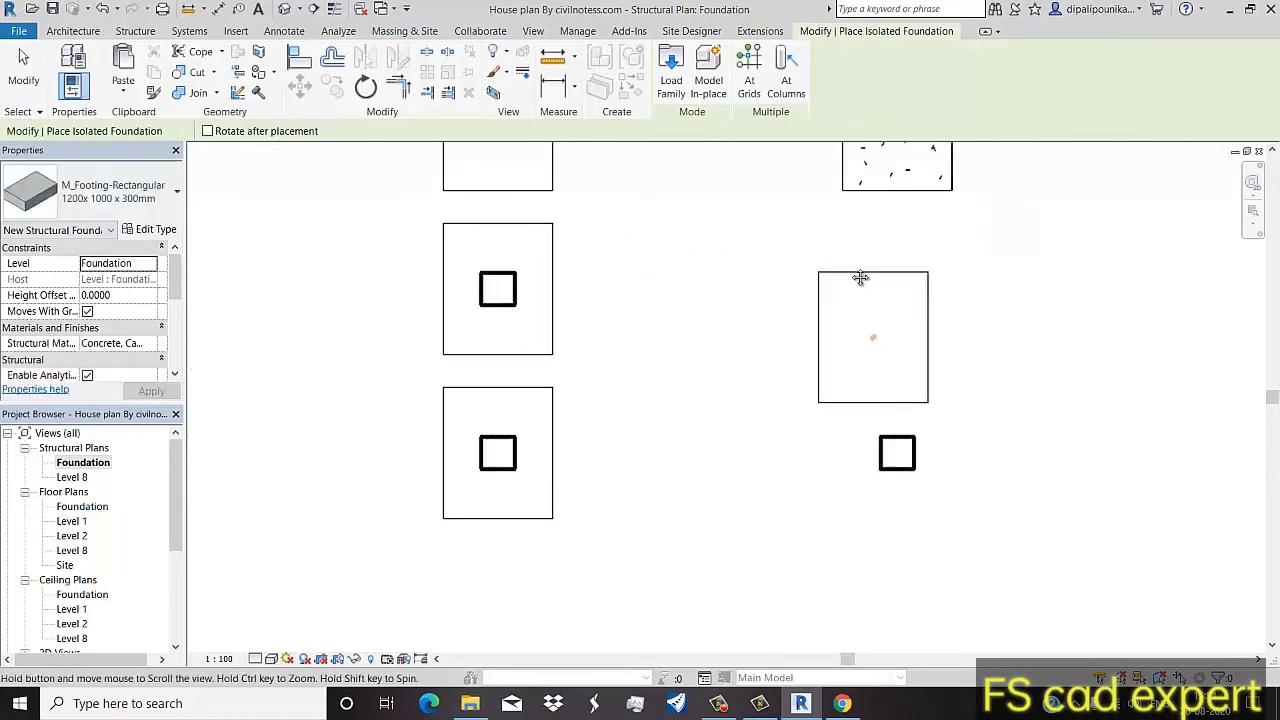
click(868, 362)
scroll(789, 343, down, 2)
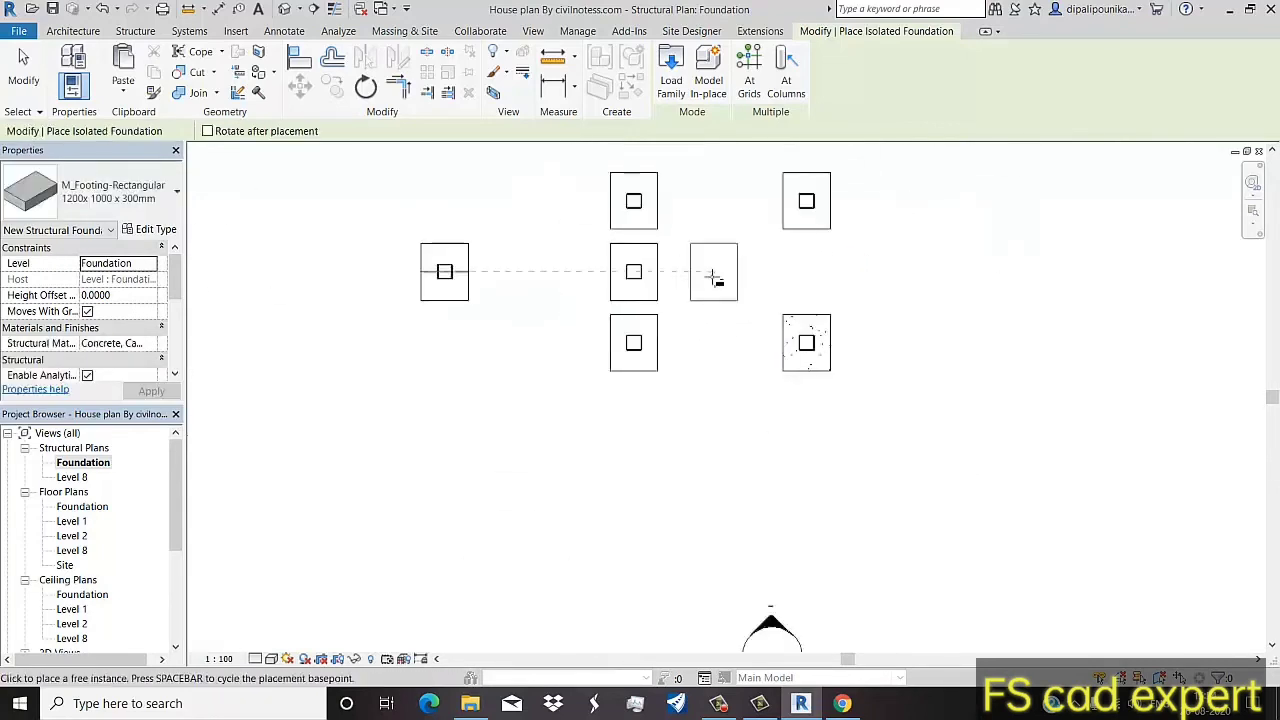
middle_drag(709, 277, 690, 452)
scroll(650, 295, up, 2)
click(666, 354)
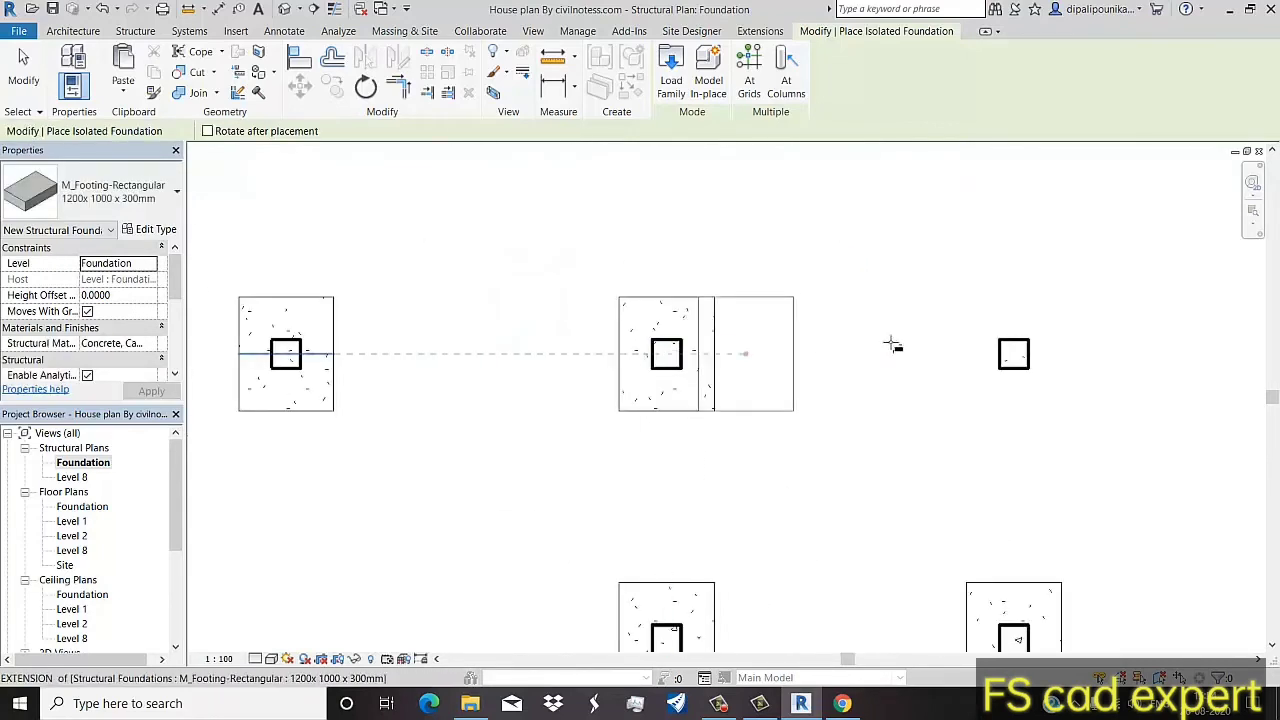
click(1012, 354)
Step: Place footings under the last middle and right columns and end footing placement
scroll(1000, 340, down, 2)
middle_drag(928, 271, 794, 491)
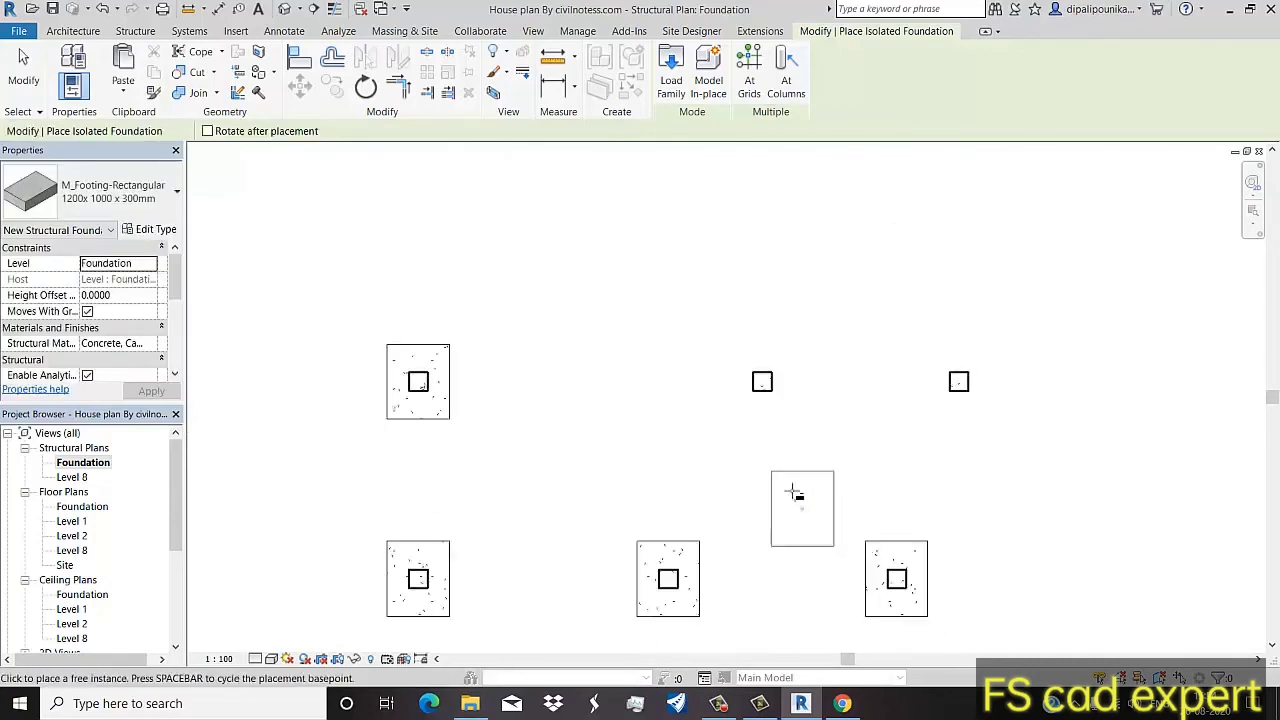
scroll(805, 420, up, 2)
click(779, 411)
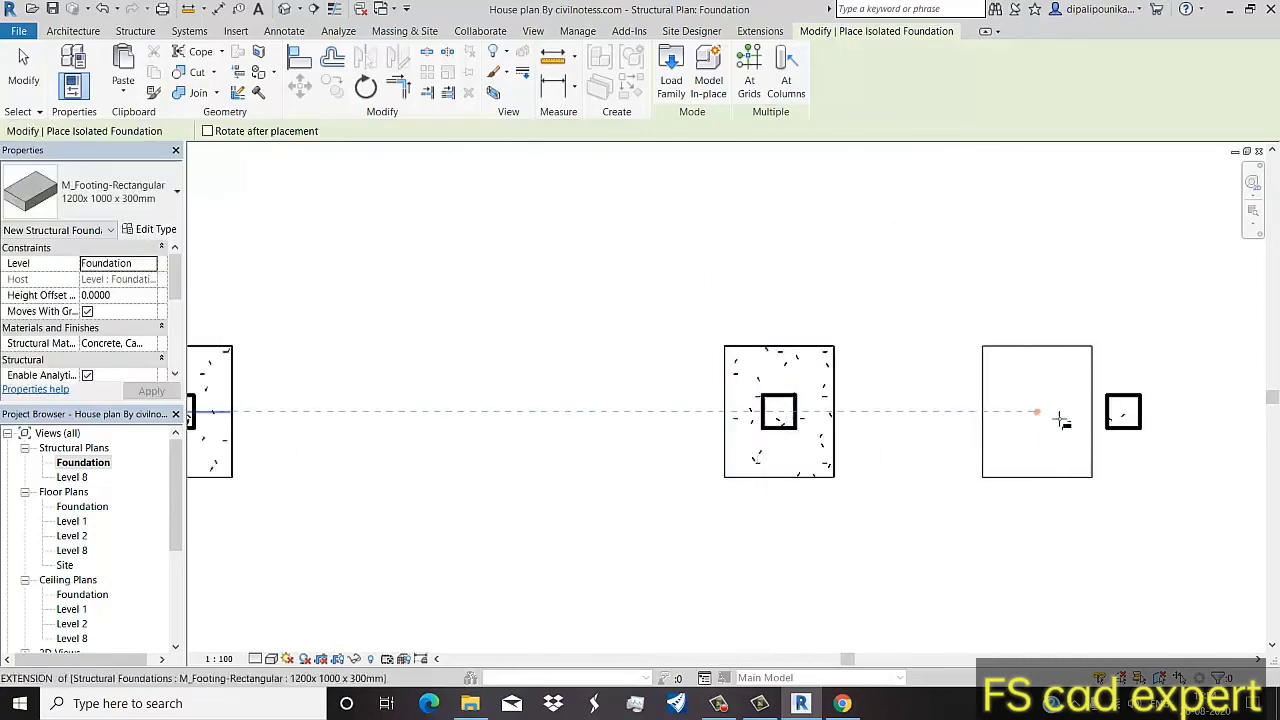
click(1123, 411)
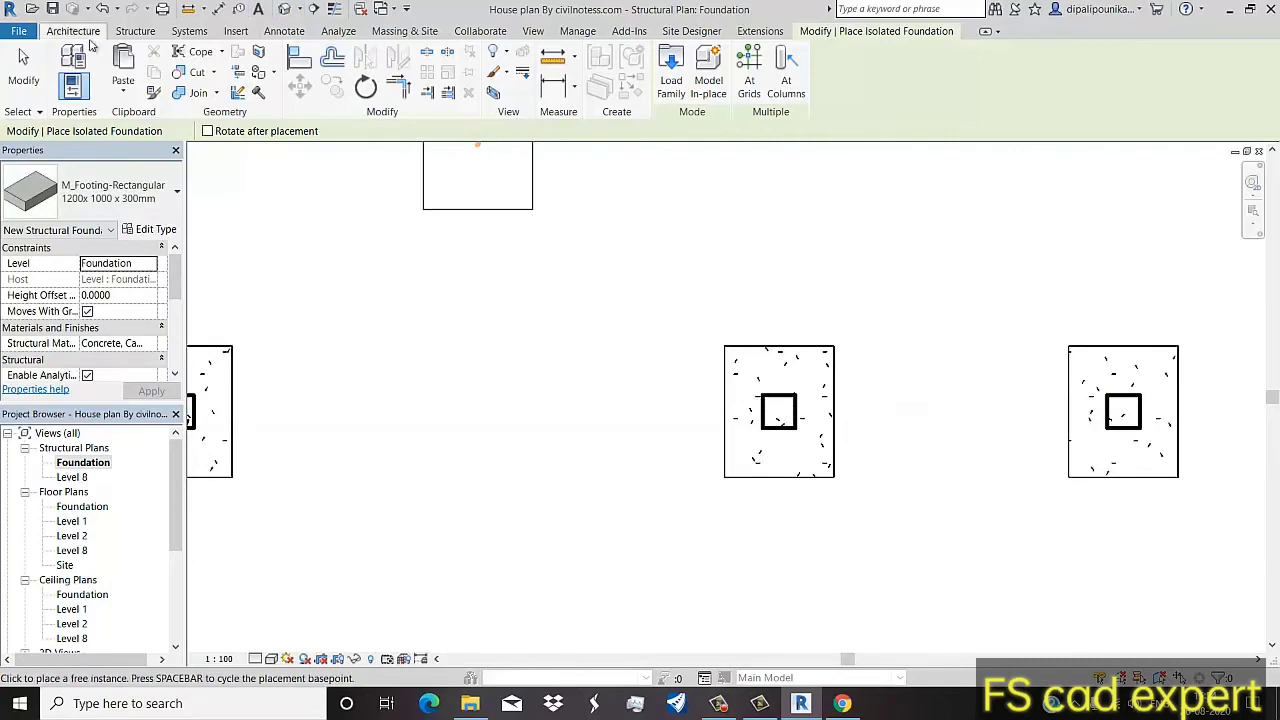
click(24, 66)
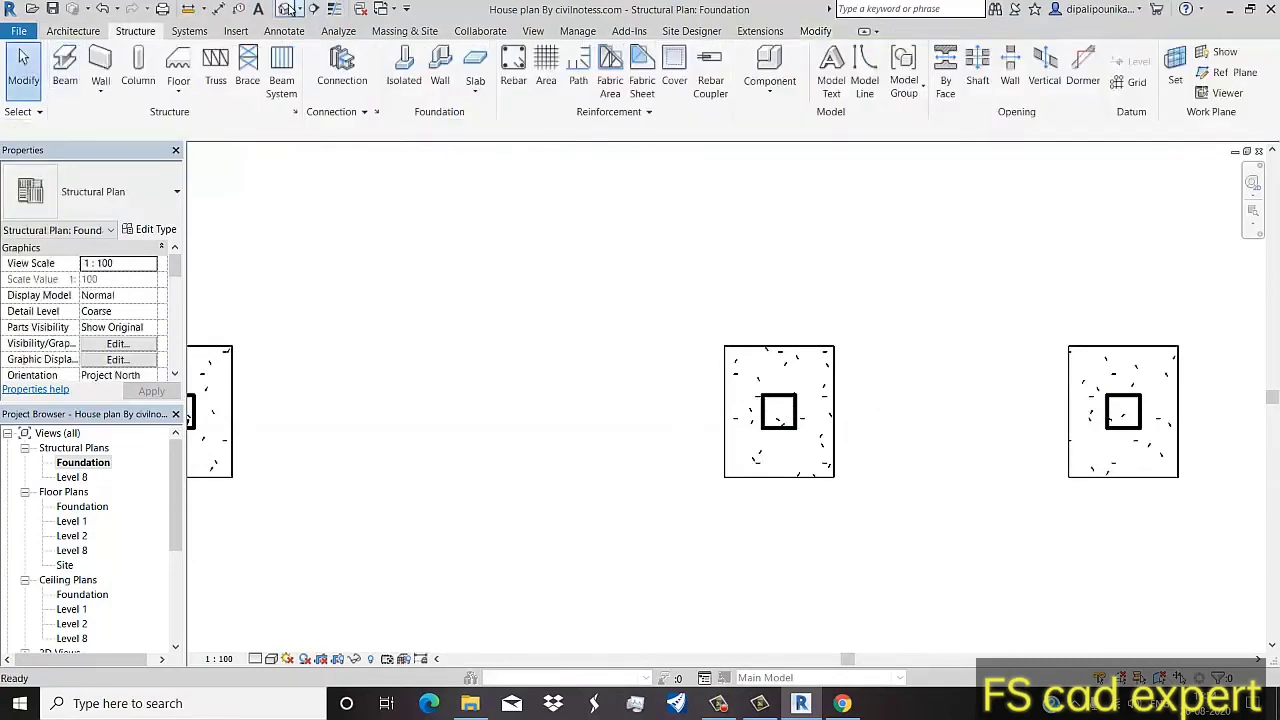
Step: Switch to the Default 3D view of the house
click(287, 9)
scroll(433, 378, down, 2)
scroll(433, 378, down, 3)
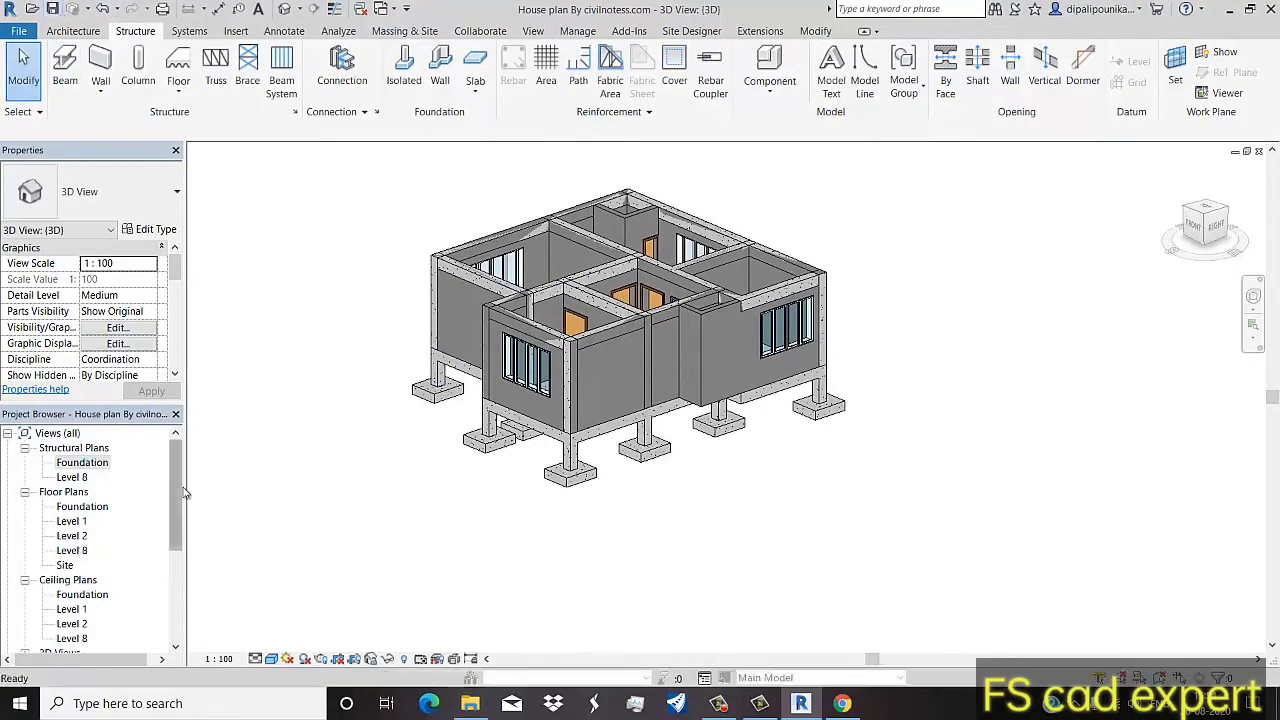
scroll(88, 552, down, 2)
scroll(85, 560, down, 1)
Step: Show the North elevation centred on the house with the level markers in view
double_click(79, 567)
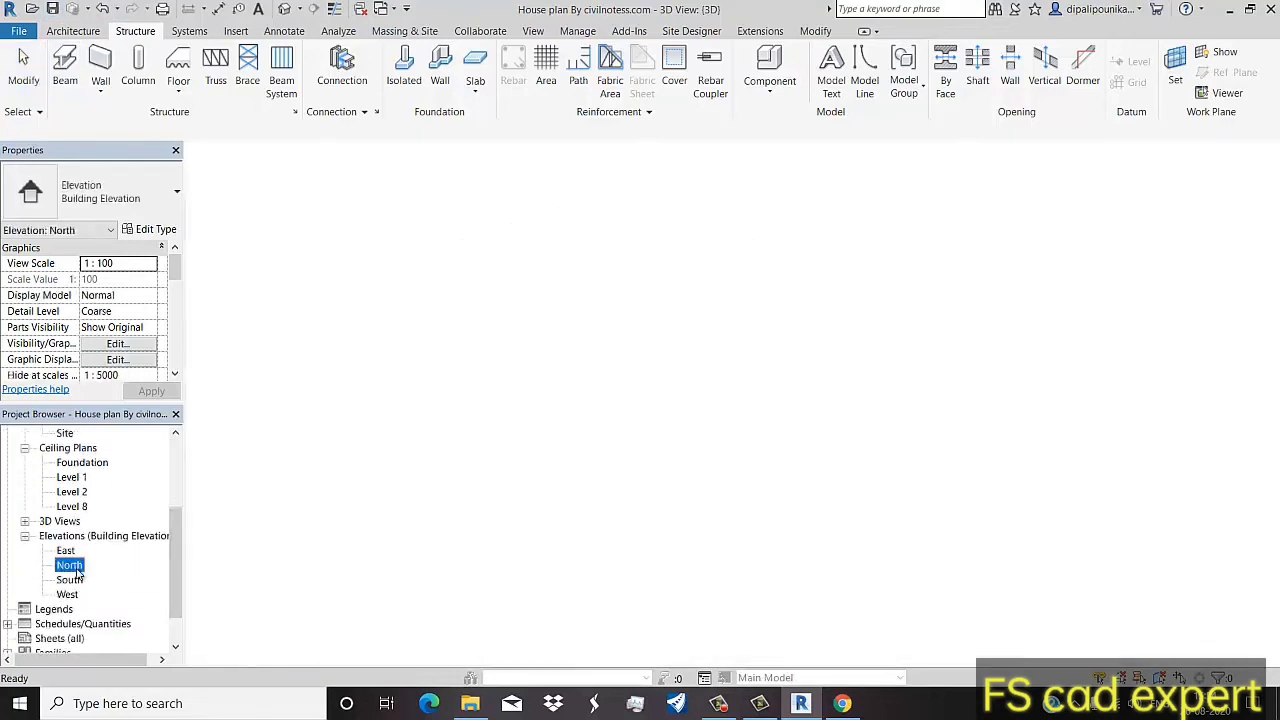
scroll(520, 485, up, 2)
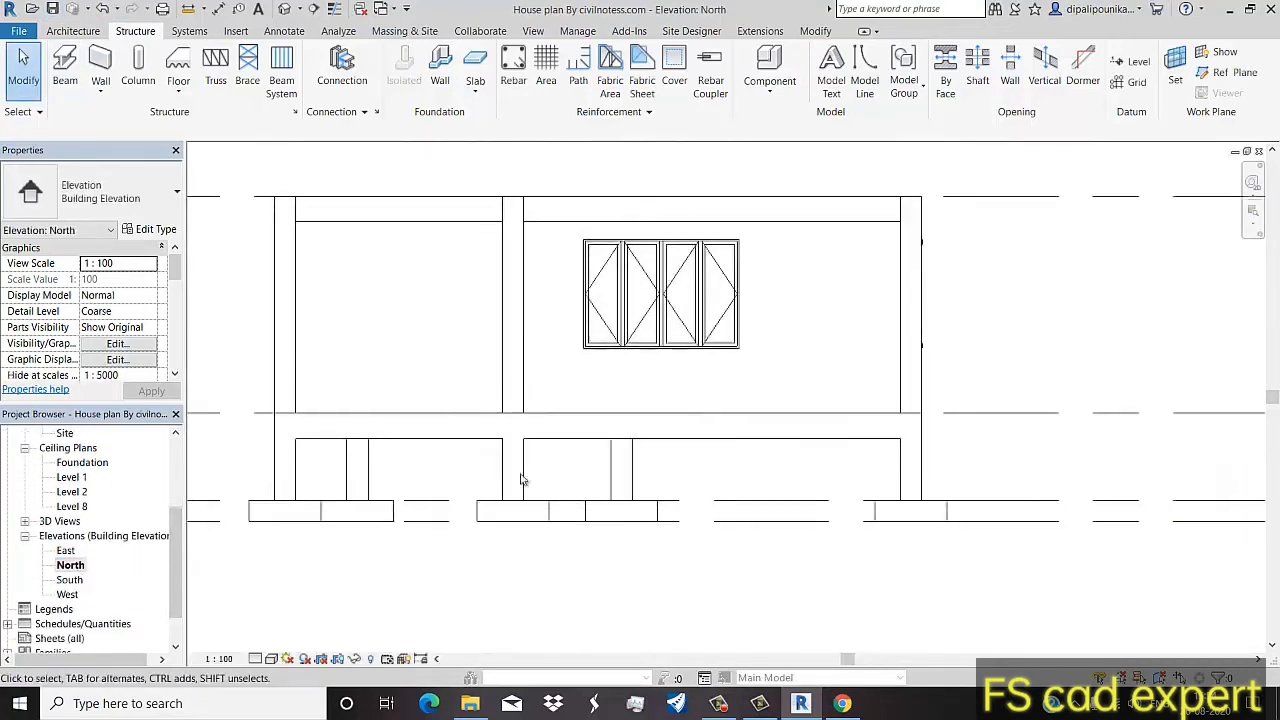
mouse_move(460, 480)
middle_down()
mouse_move(554, 485)
mouse_move(543, 520)
middle_up()
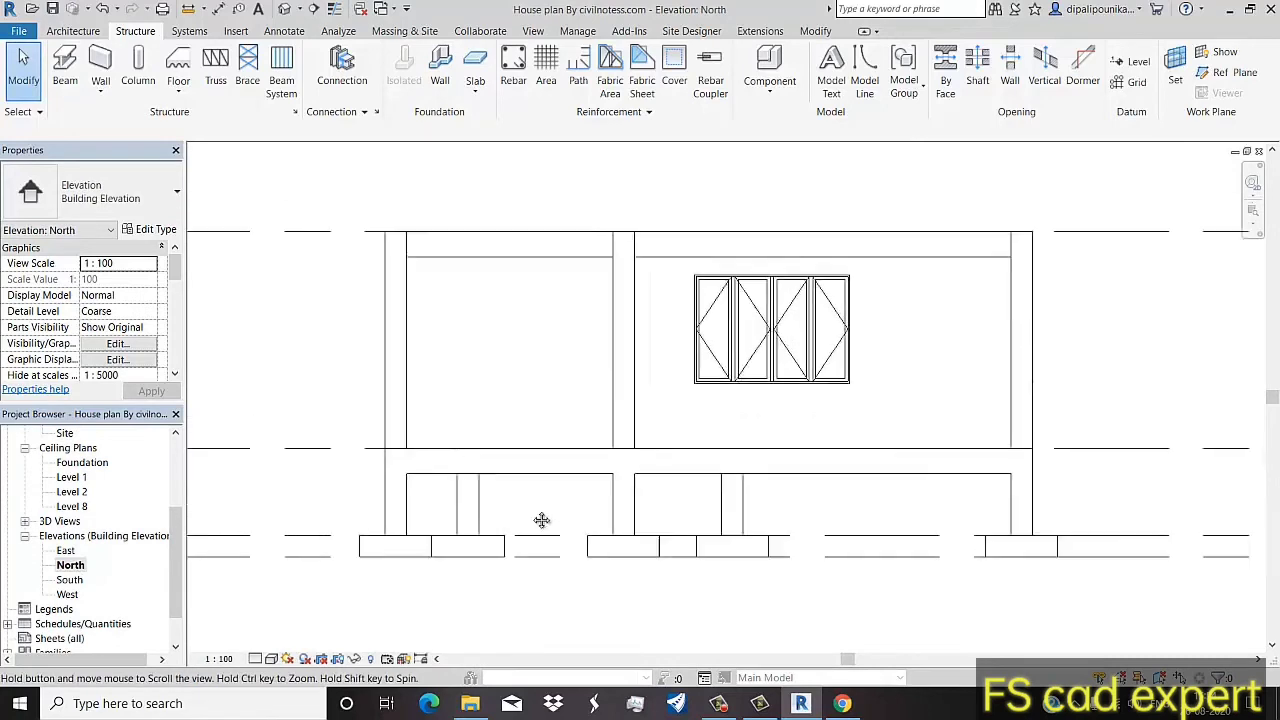
scroll(531, 516, up, 1)
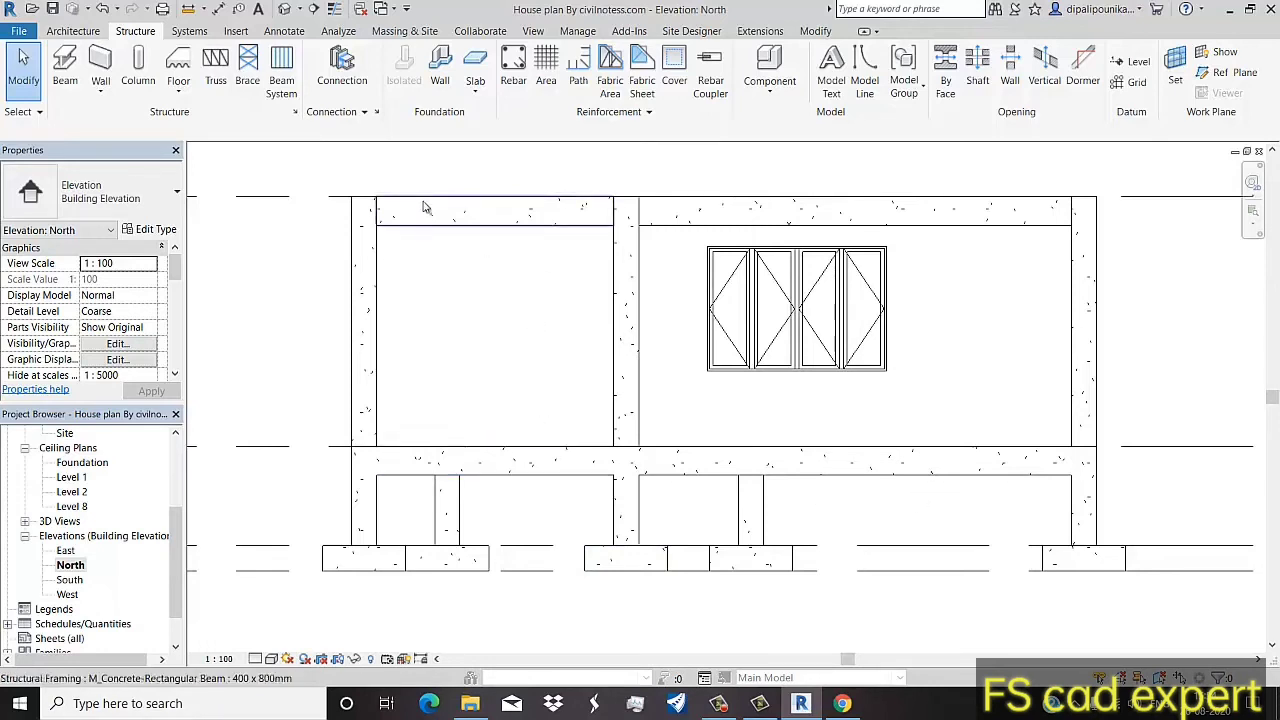
scroll(586, 334, down, 2)
scroll(829, 371, down, 1)
middle_drag(829, 371, 537, 366)
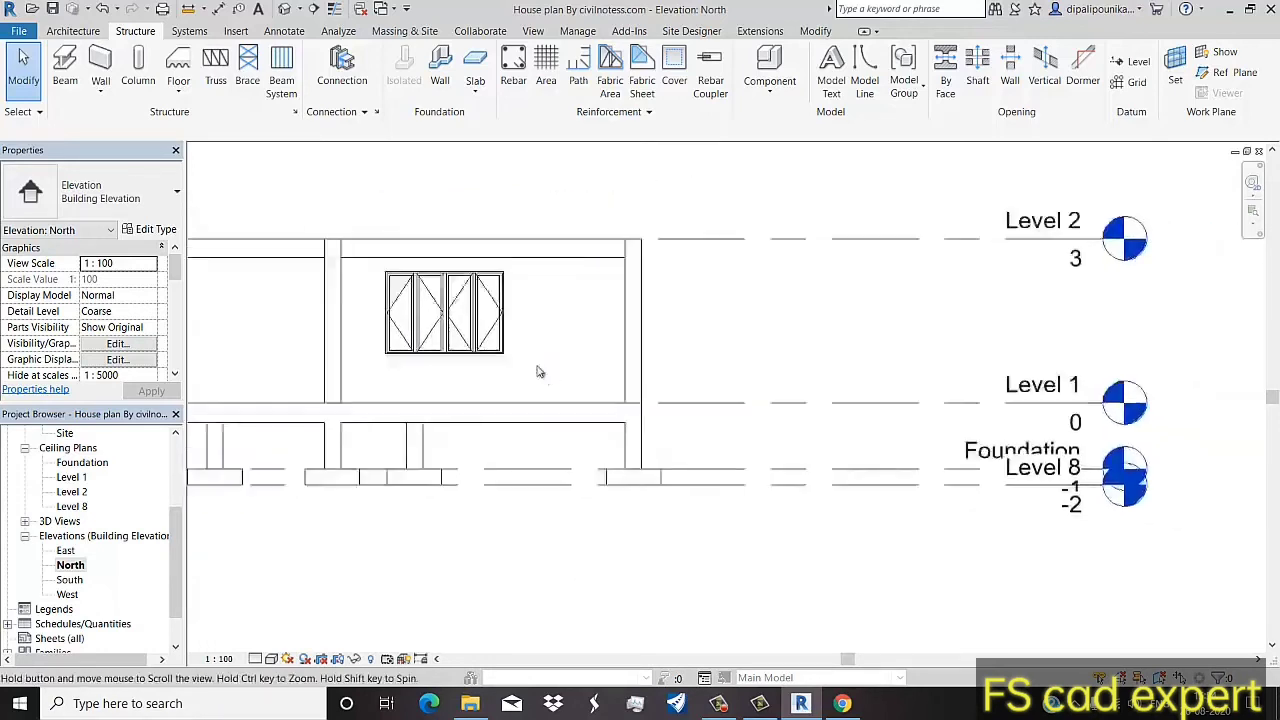
scroll(72, 482, up, 2)
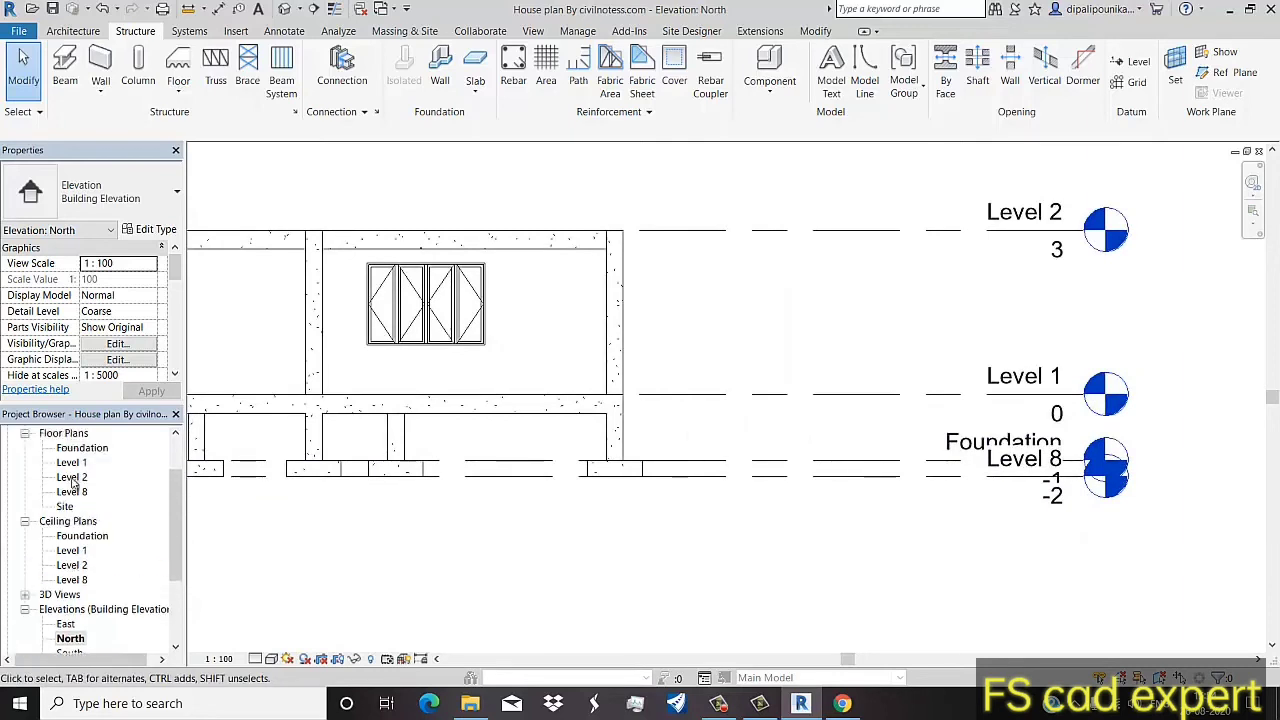
Step: On the Level 1 plan, start an architectural floor sketch using straight boundary lines
double_click(71, 463)
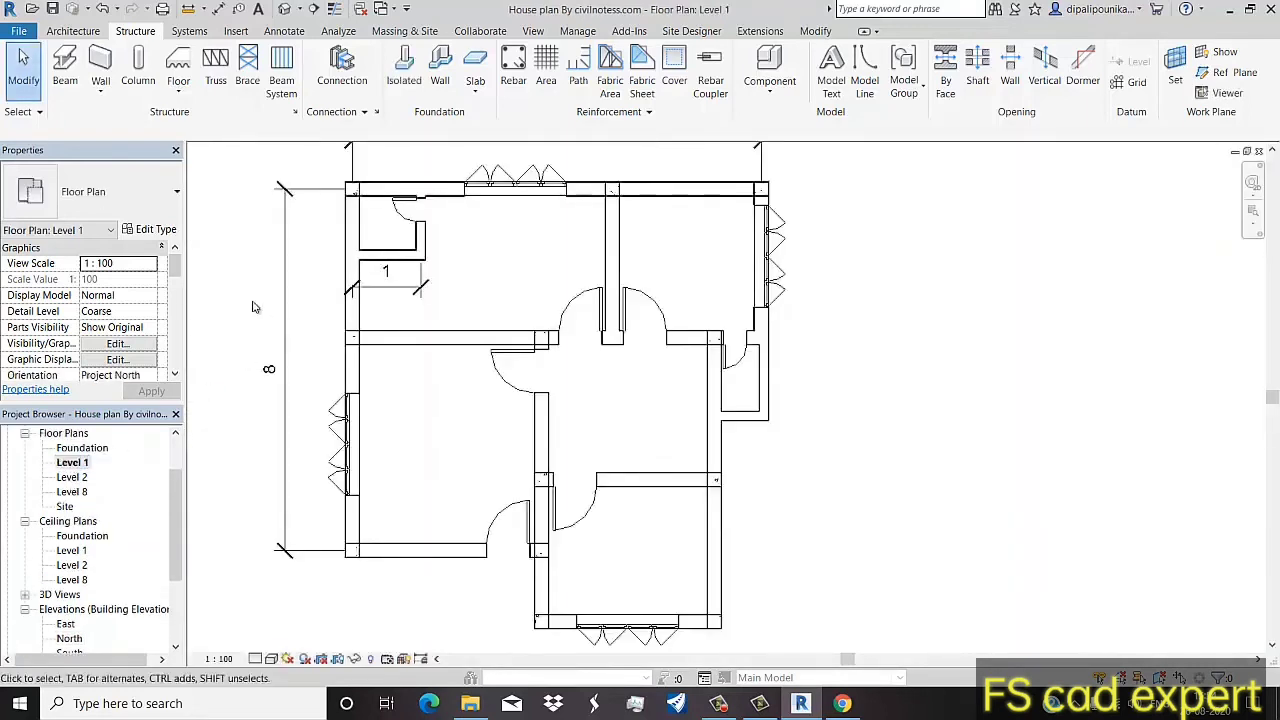
click(74, 31)
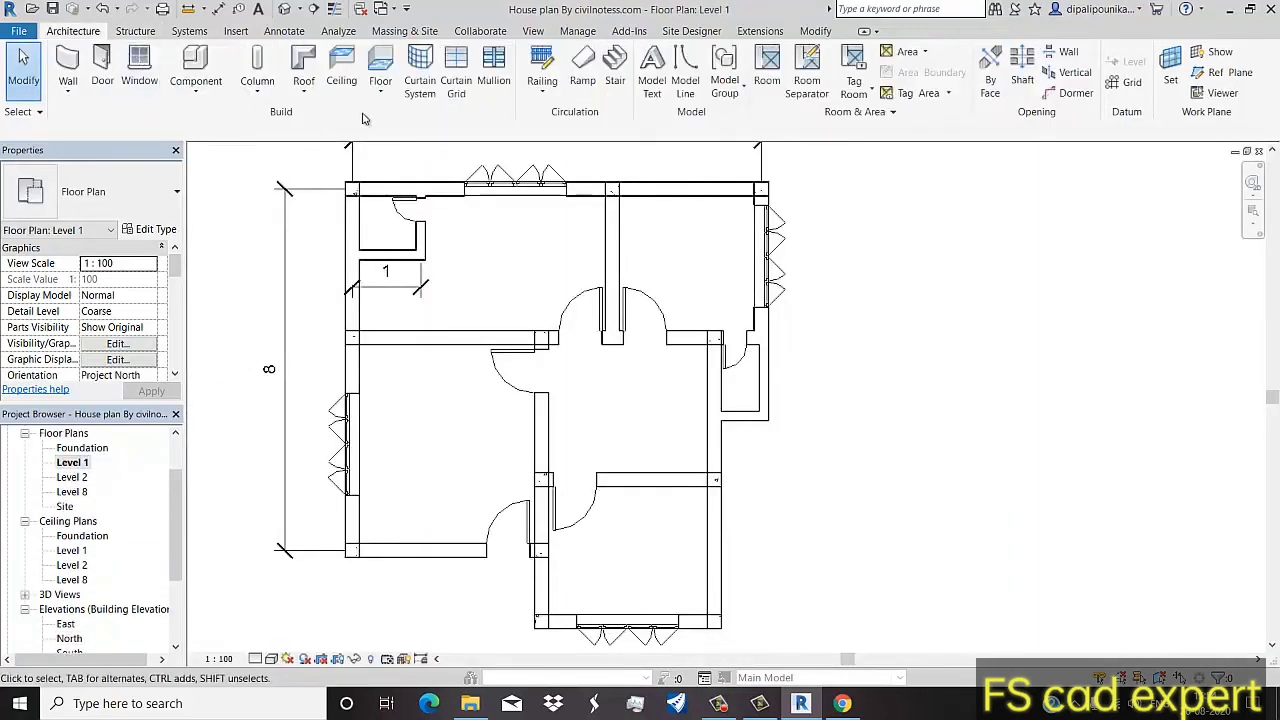
click(383, 96)
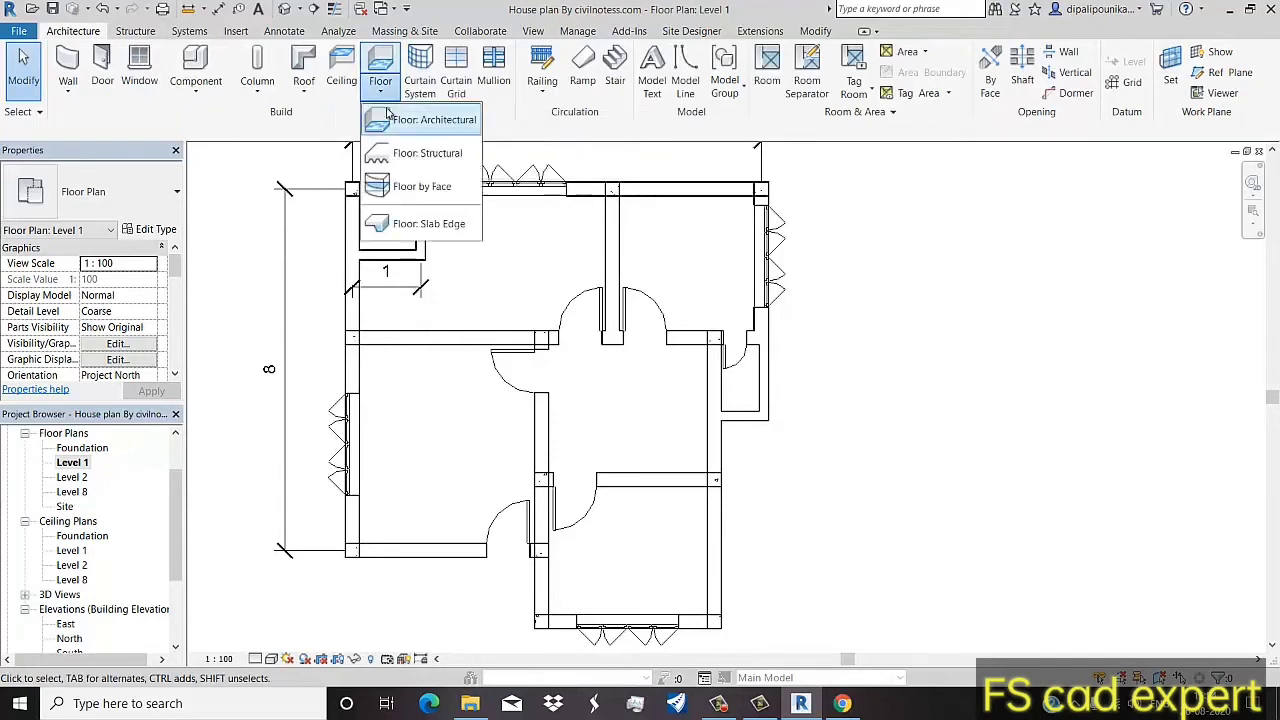
click(397, 122)
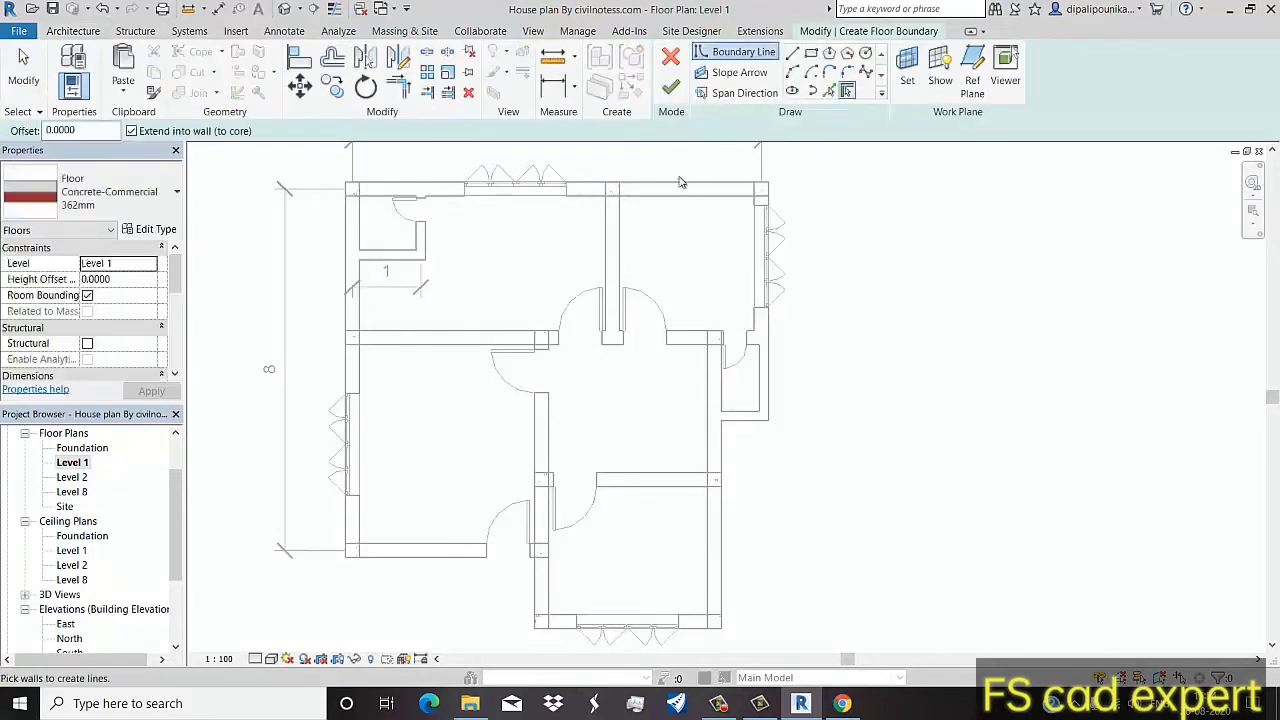
click(793, 54)
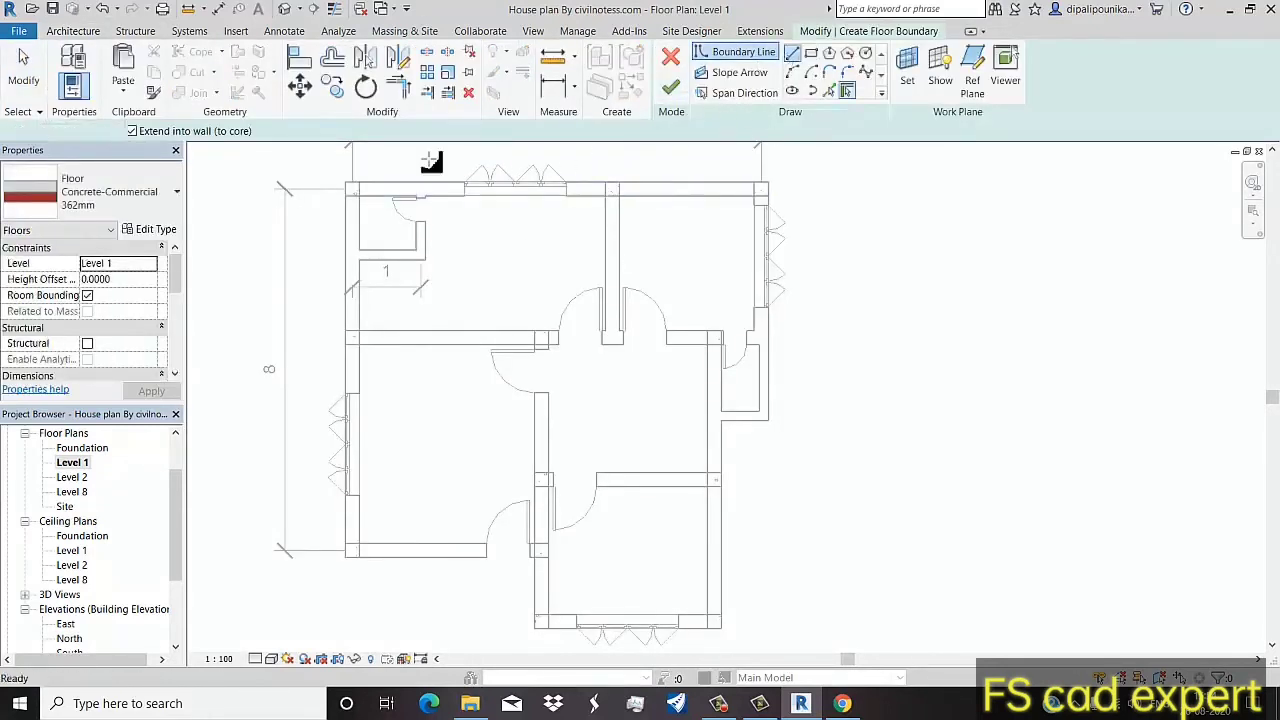
scroll(340, 188, up, 3)
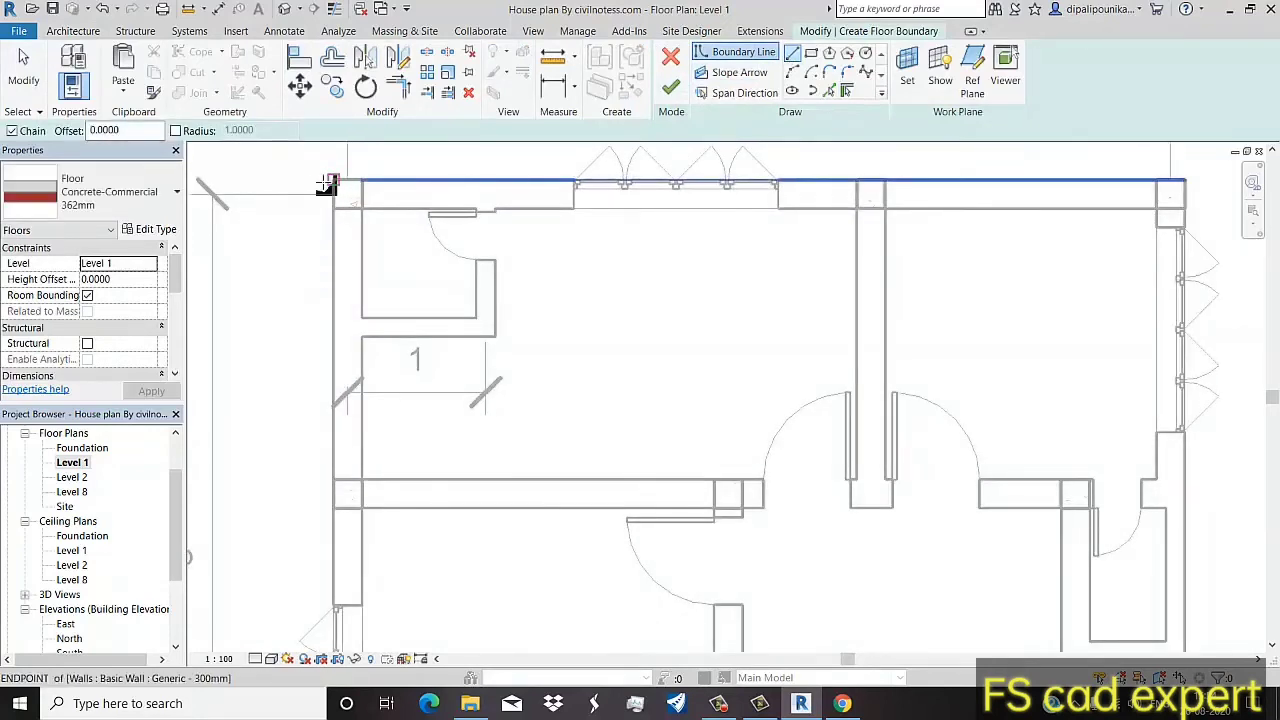
Step: Choose the Generic 150mm floor type and draw the left boundary down the outer wall
click(138, 217)
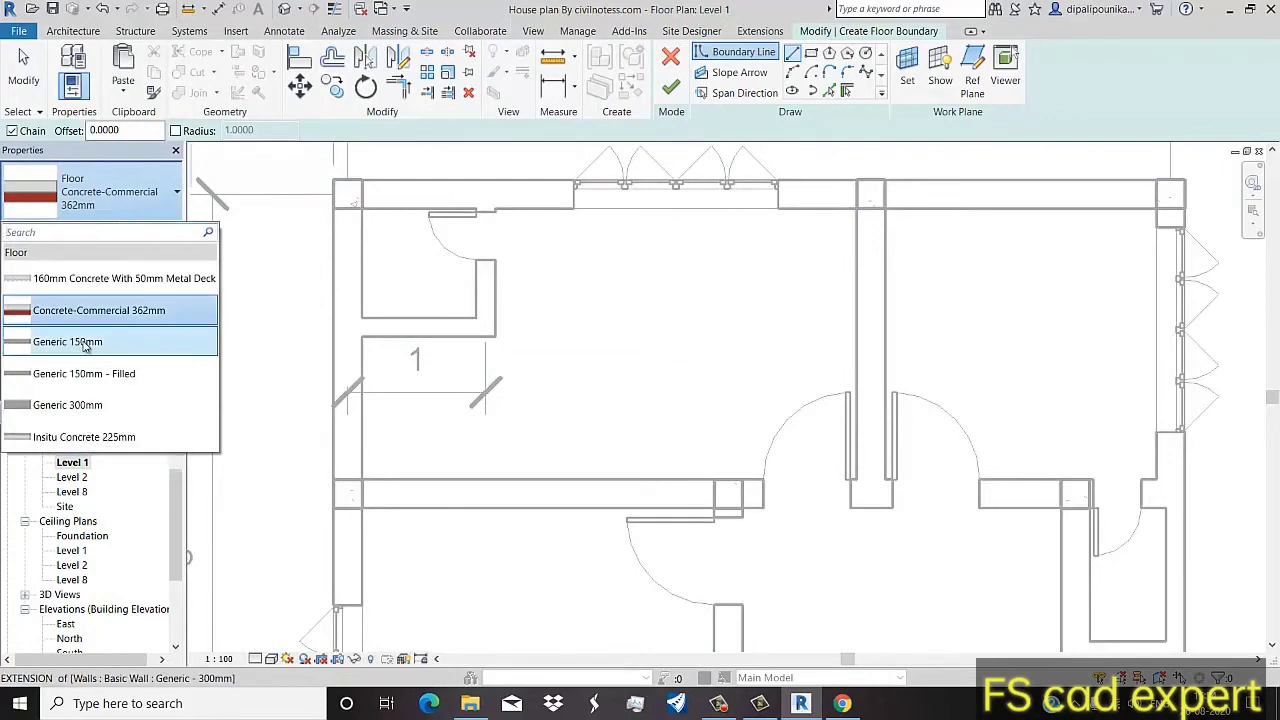
click(86, 342)
click(333, 182)
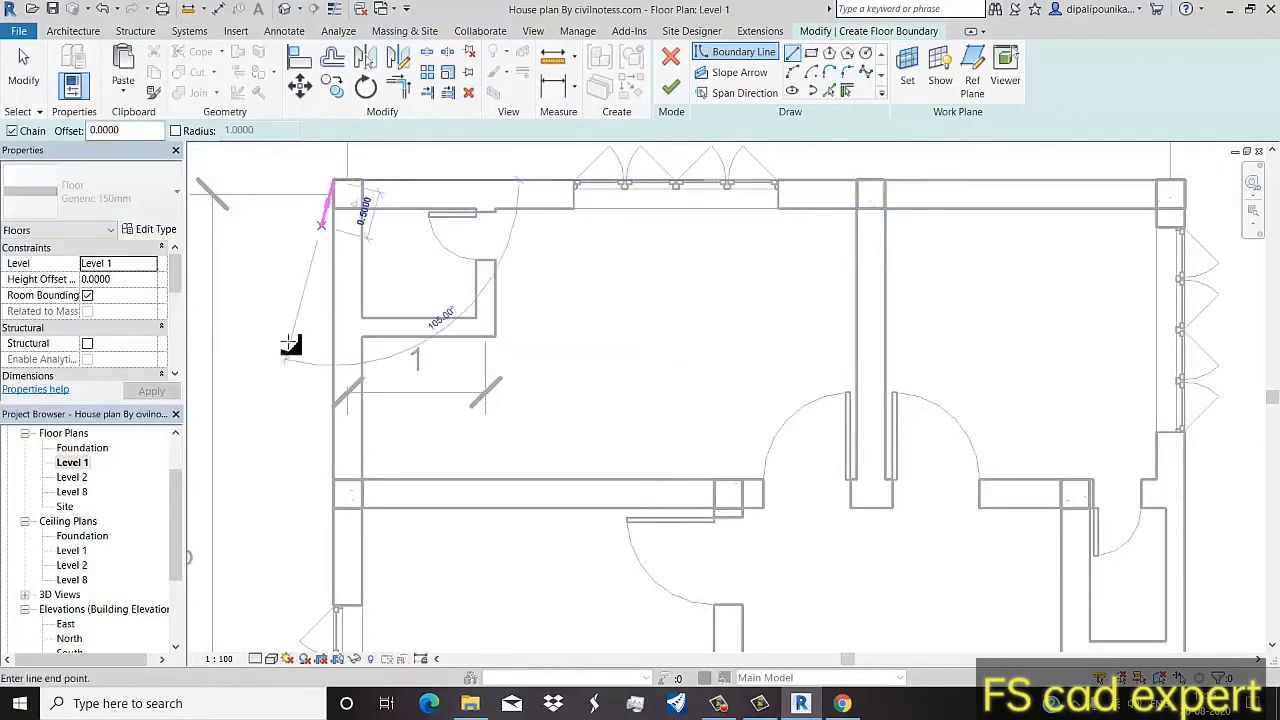
scroll(277, 509, down, 1)
scroll(280, 560, down, 2)
middle_drag(286, 606, 294, 517)
scroll(366, 477, down, 1)
scroll(371, 471, down, 1)
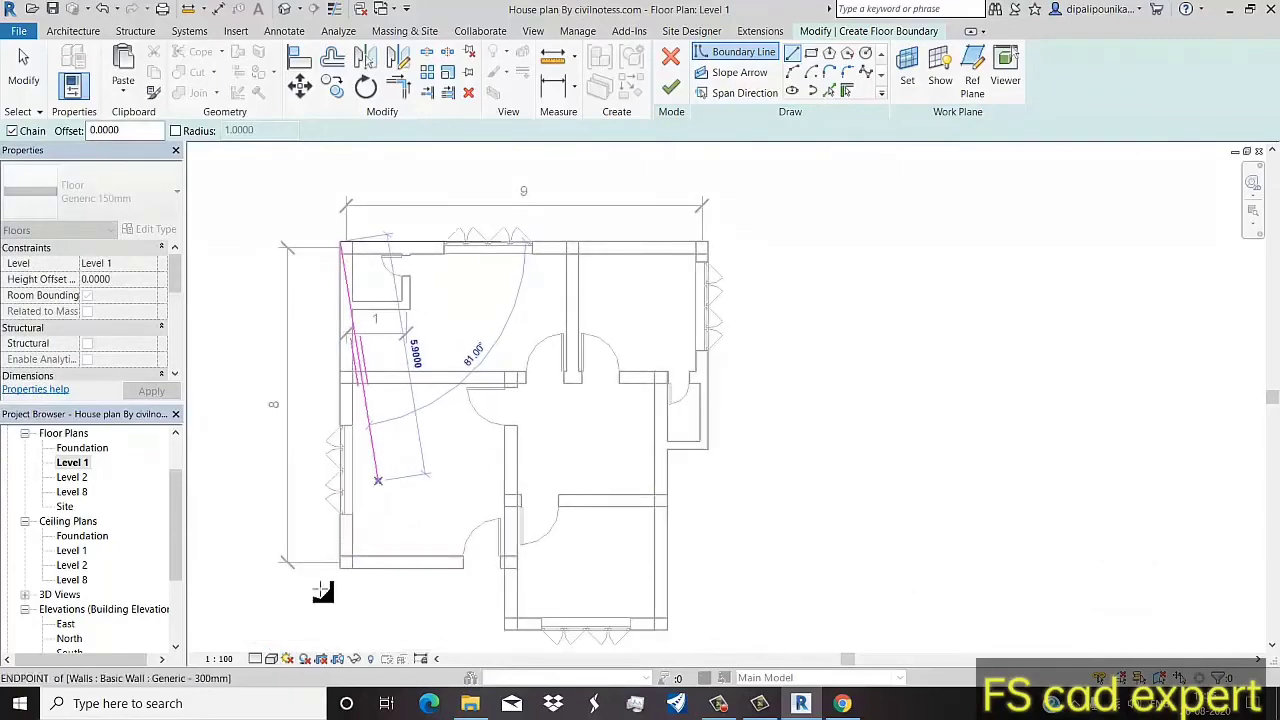
scroll(330, 585, up, 2)
scroll(335, 540, up, 2)
click(335, 527)
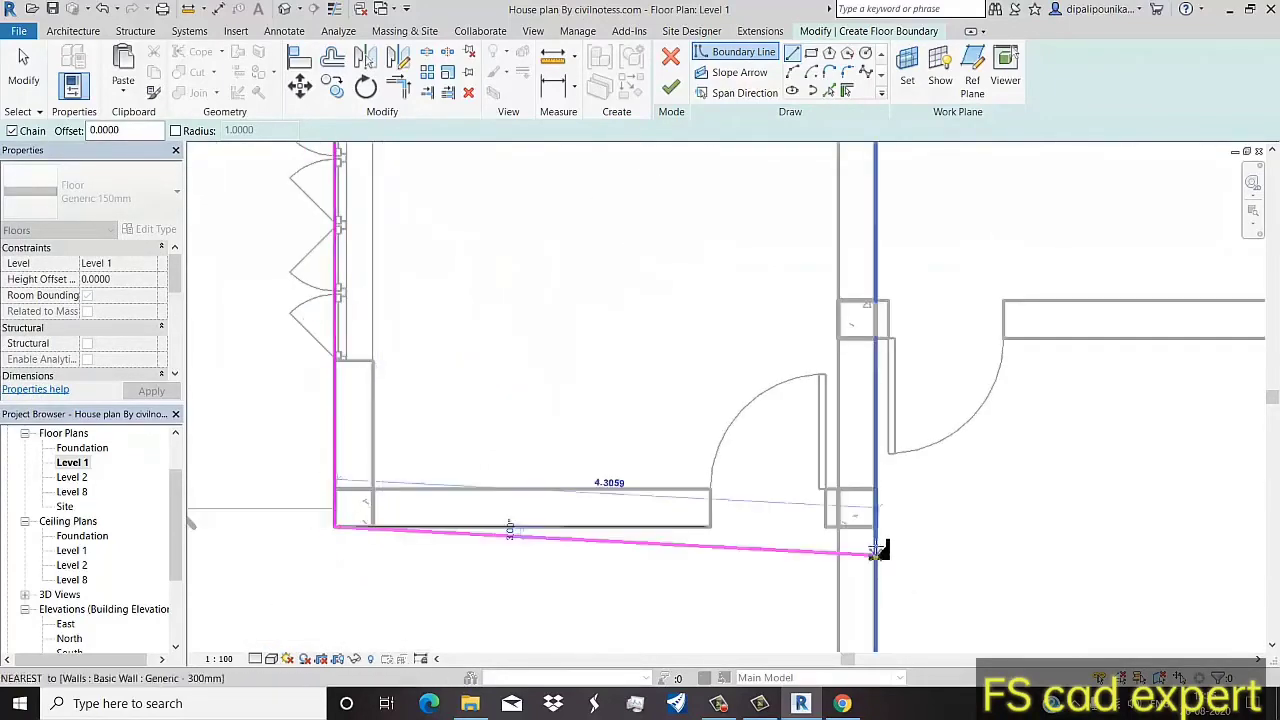
Step: Continue the floor boundary along the bottom walls past the inner corner
click(836, 527)
middle_drag(771, 600, 497, 237)
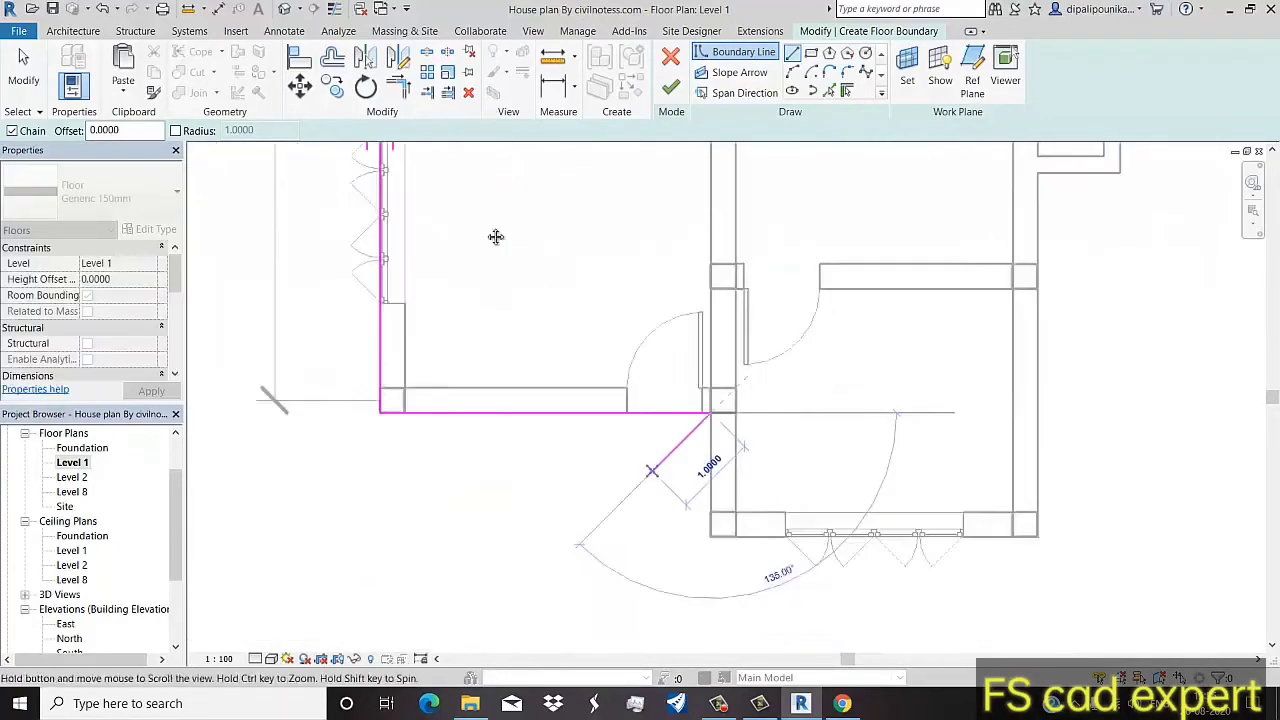
click(521, 333)
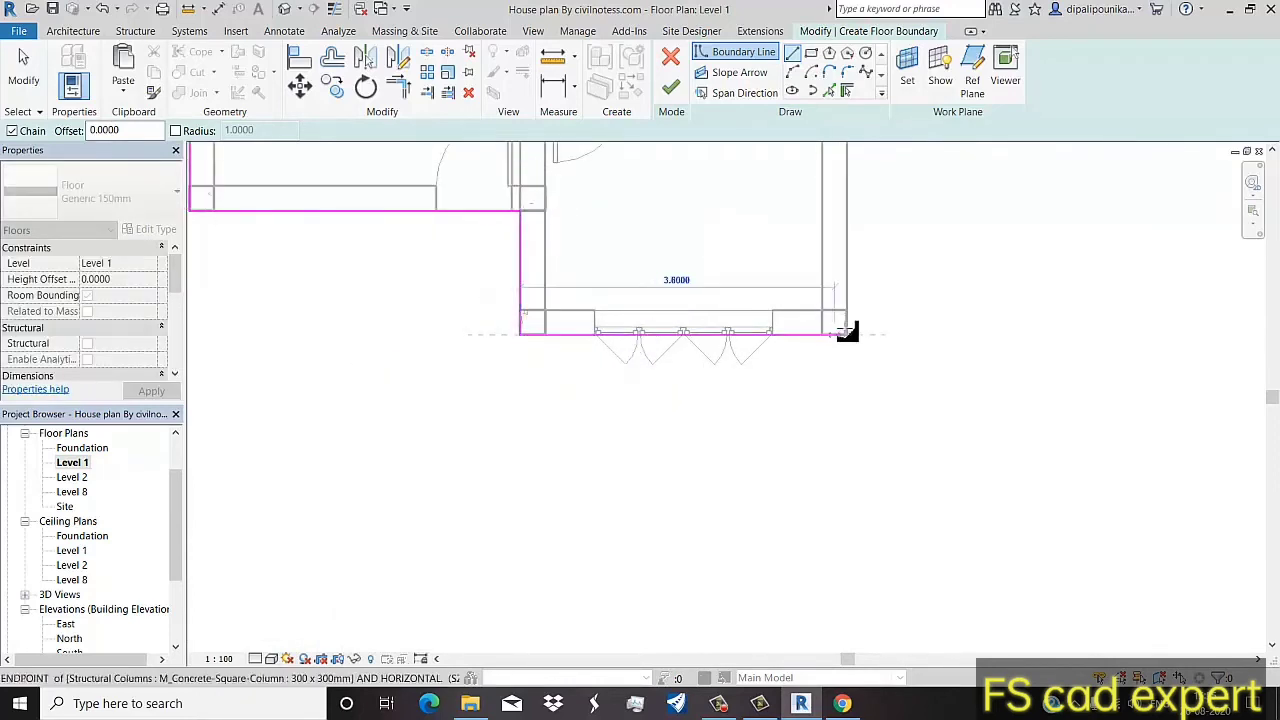
click(846, 333)
scroll(957, 330, down, 1)
scroll(957, 337, down, 1)
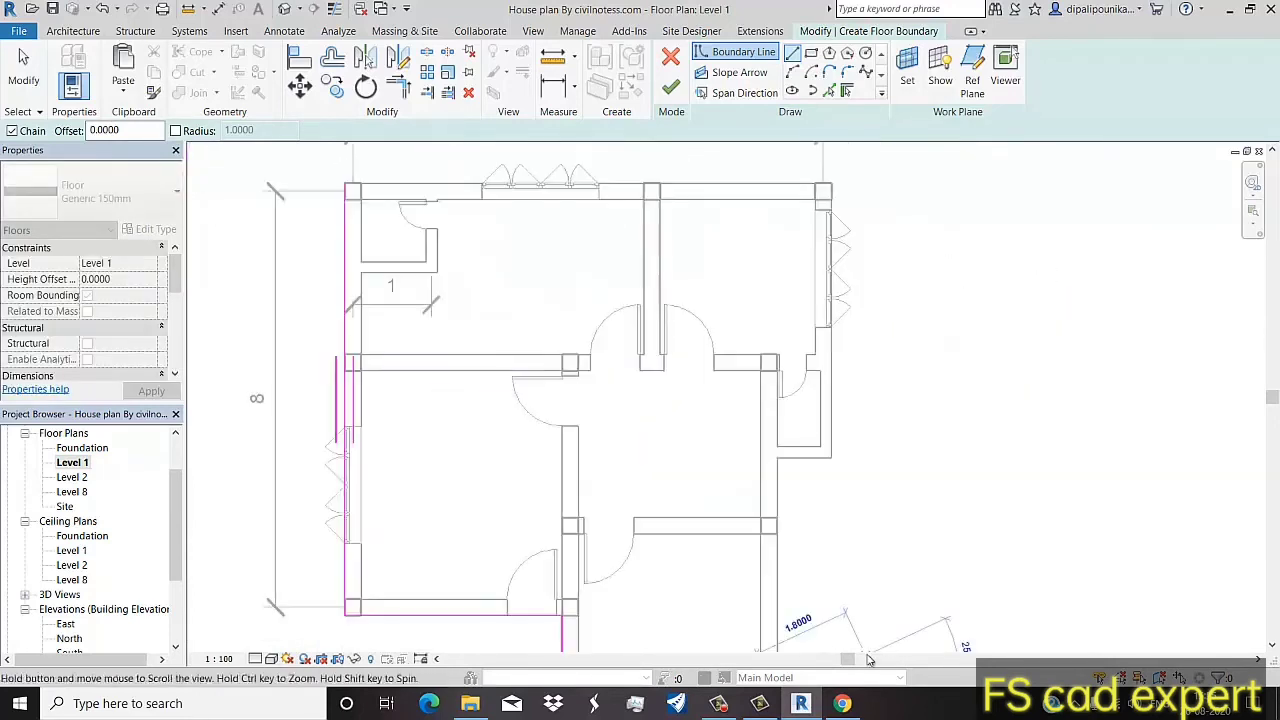
Step: Run the boundary up the right wall, close the loop and finish the floor
click(777, 459)
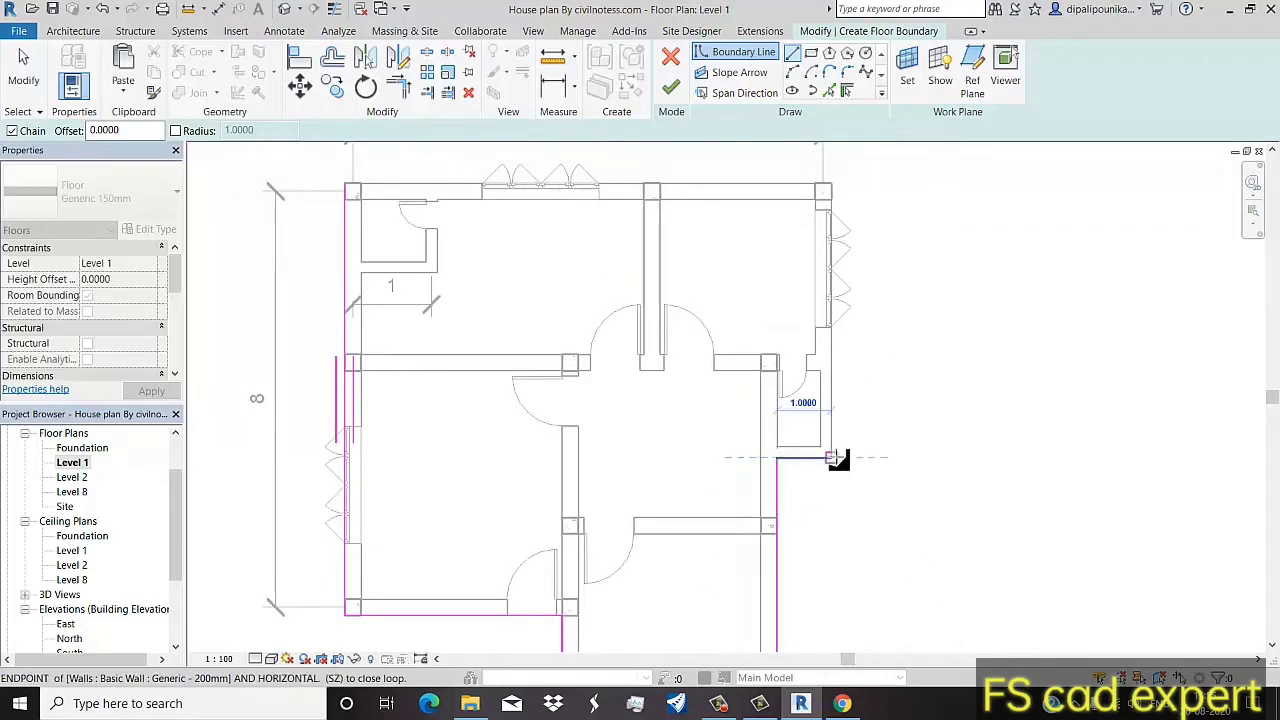
click(830, 459)
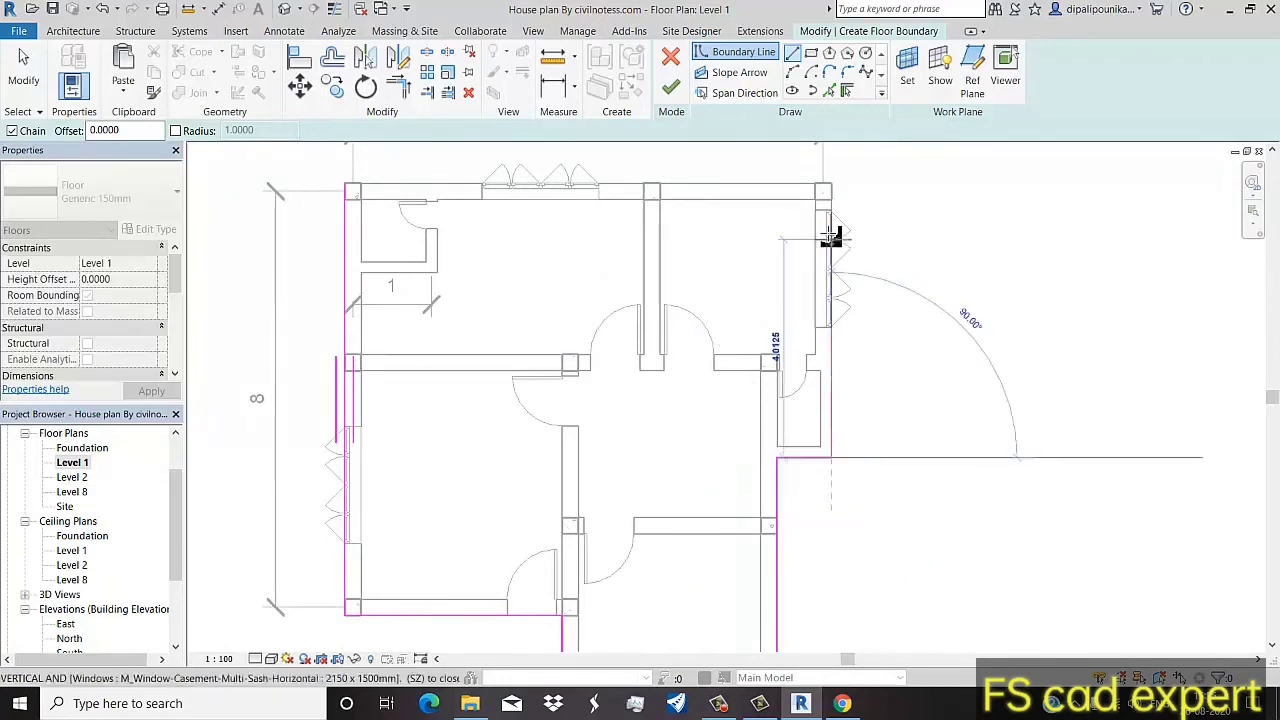
click(830, 183)
click(352, 183)
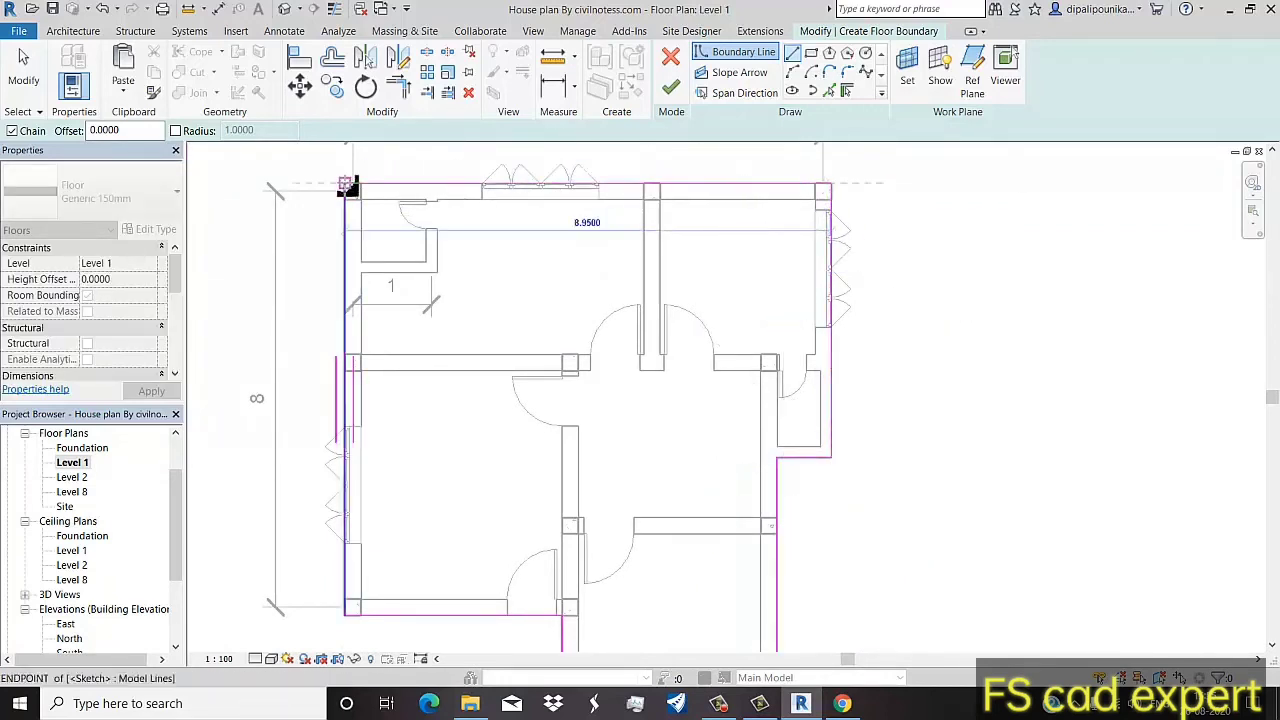
click(672, 88)
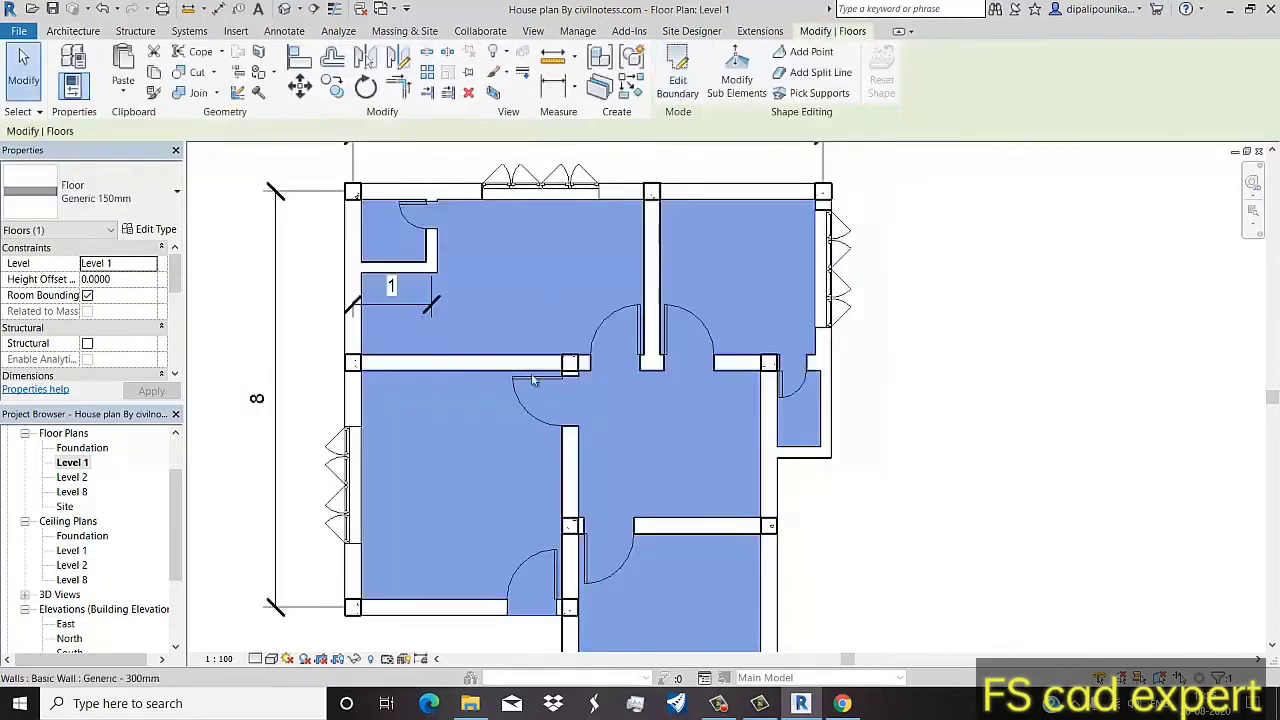
Step: Orbit the house in the Default 3D view, then return to the North elevation
scroll(369, 196, down, 2)
click(297, 9)
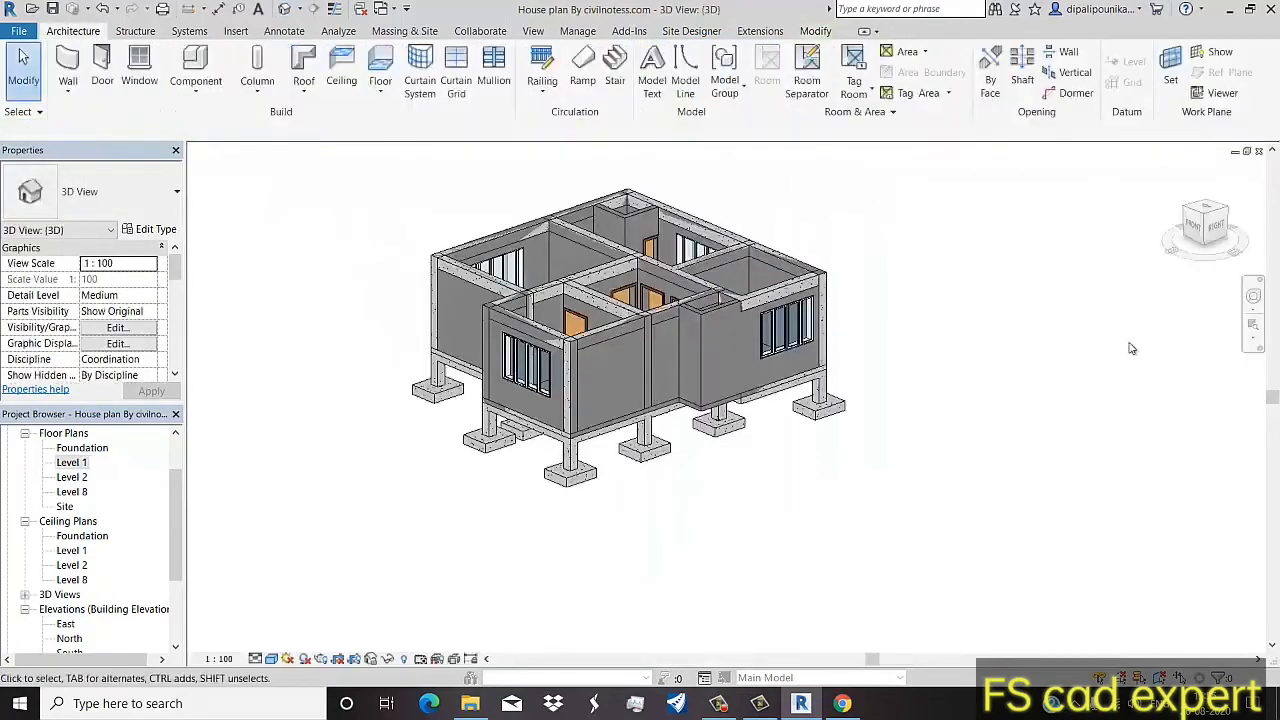
click(1254, 298)
drag(1178, 334, 760, 383)
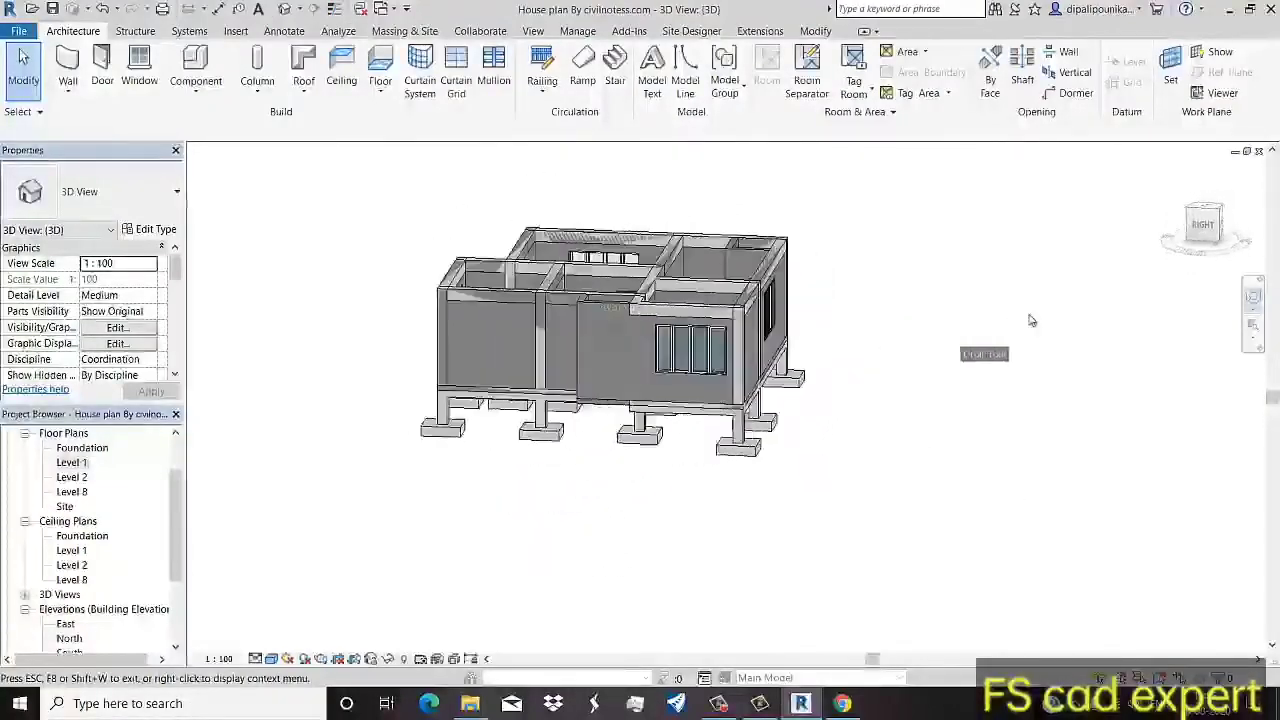
drag(760, 383, 1000, 300)
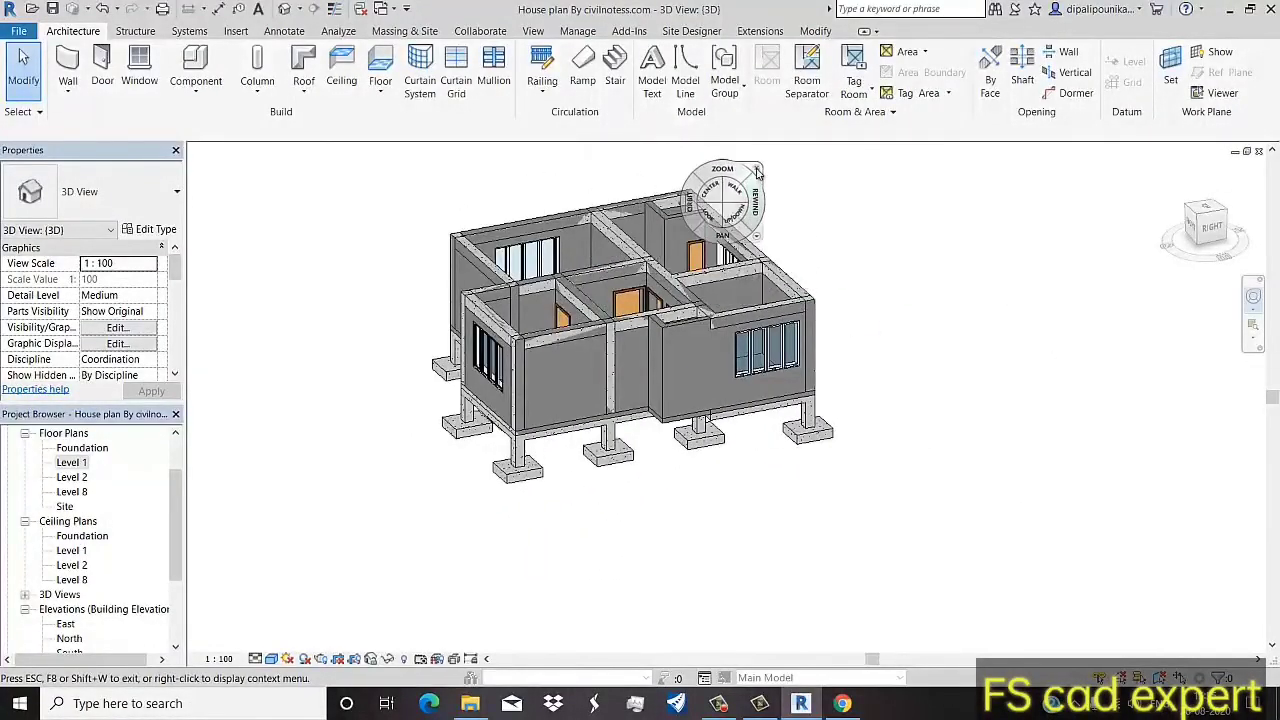
click(757, 172)
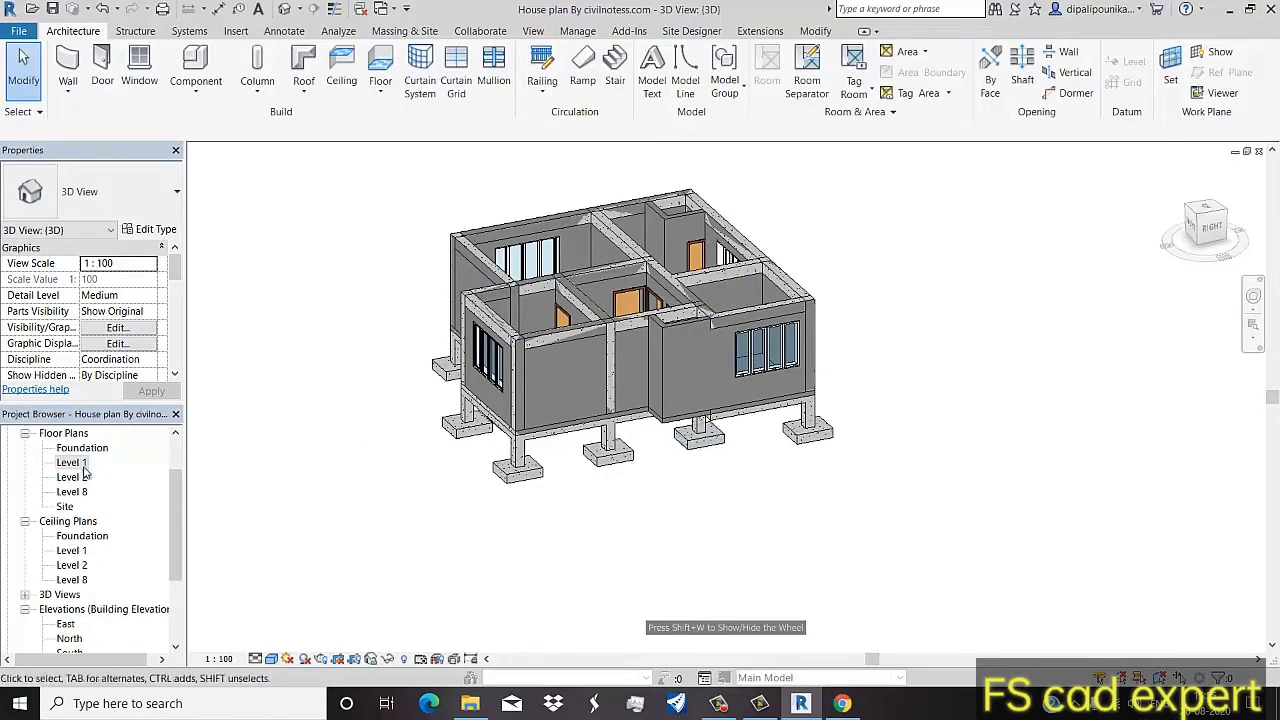
scroll(75, 574, down, 2)
double_click(70, 580)
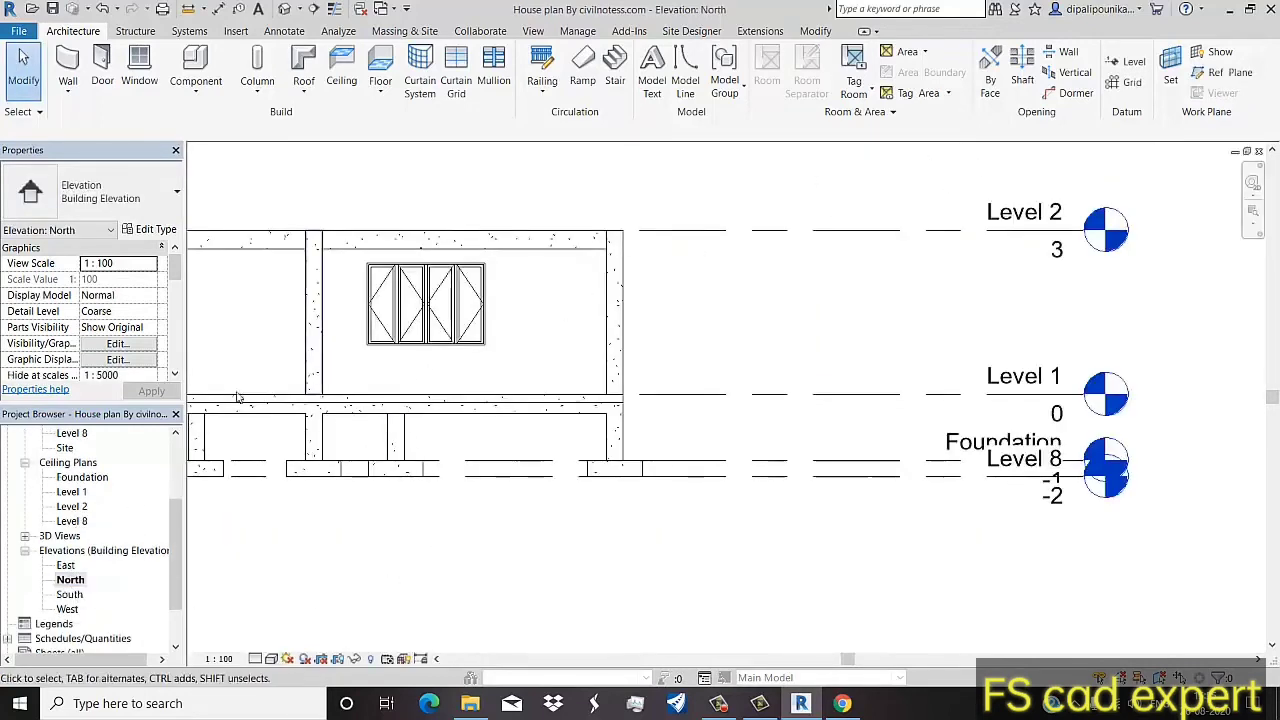
Step: Look at the Level 2 floor plan and Level 2 ceiling plan, ending on the floor plan
scroll(65, 493, up, 2)
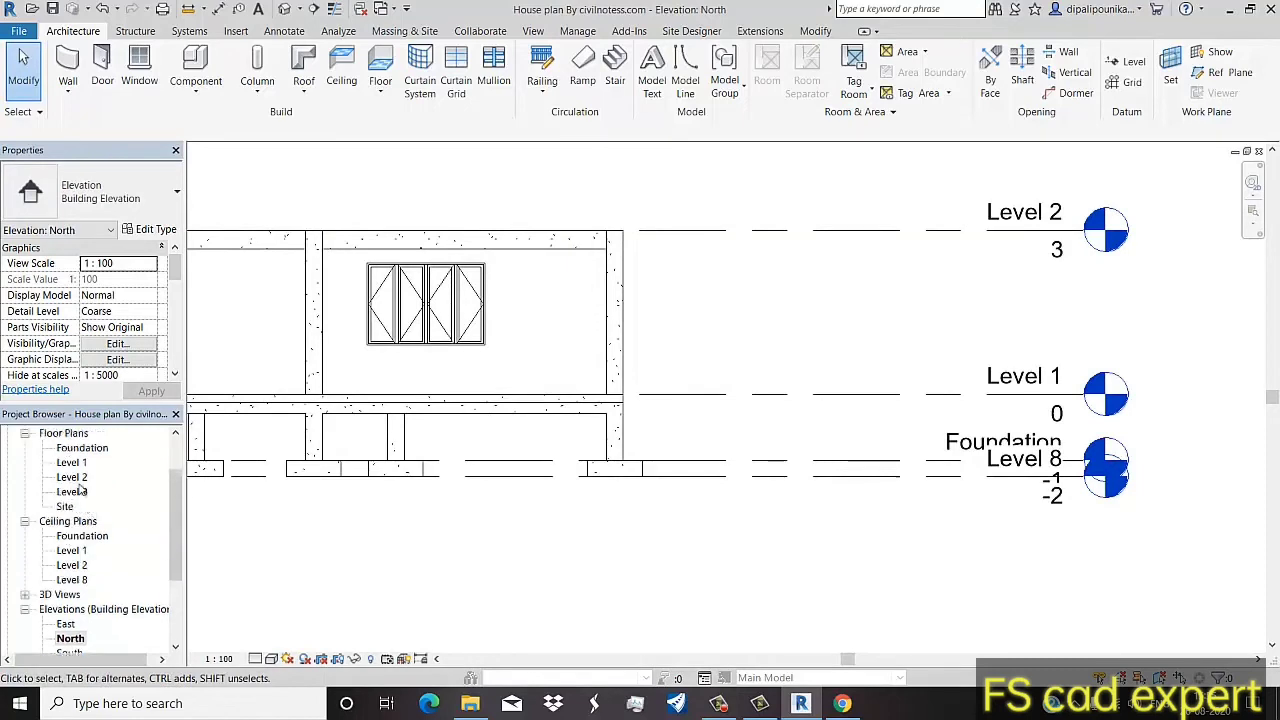
double_click(74, 478)
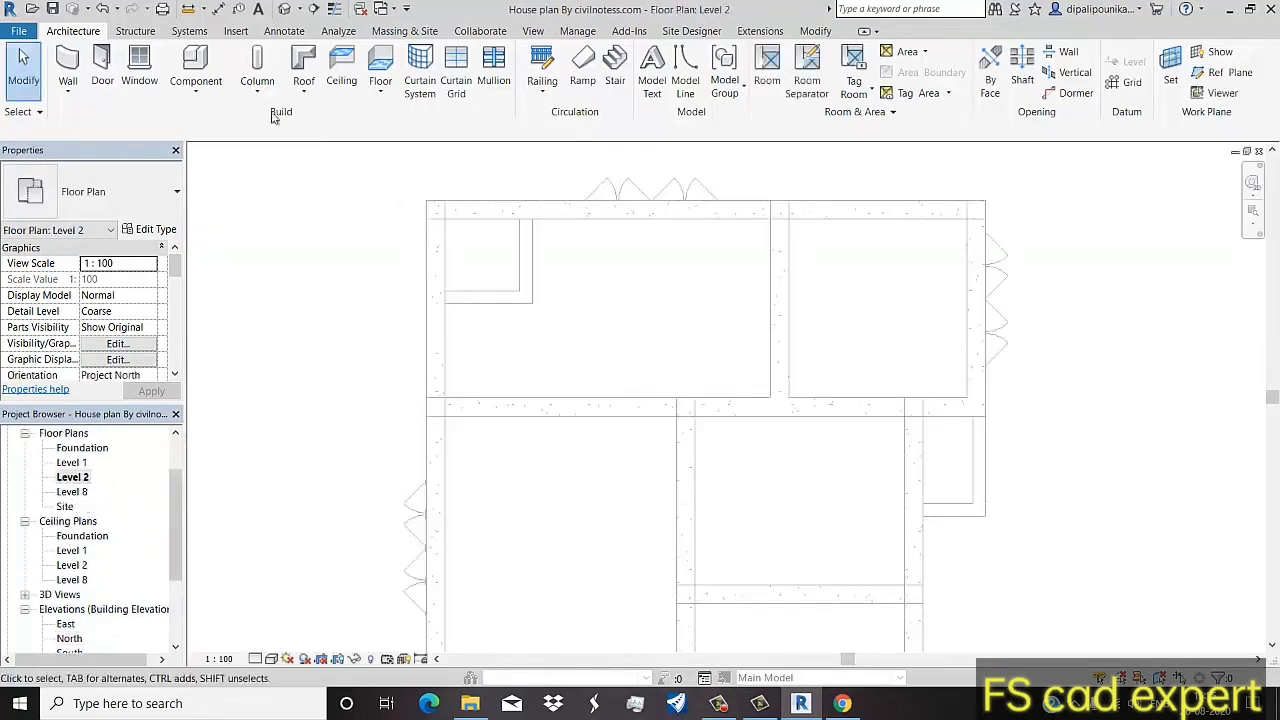
double_click(80, 566)
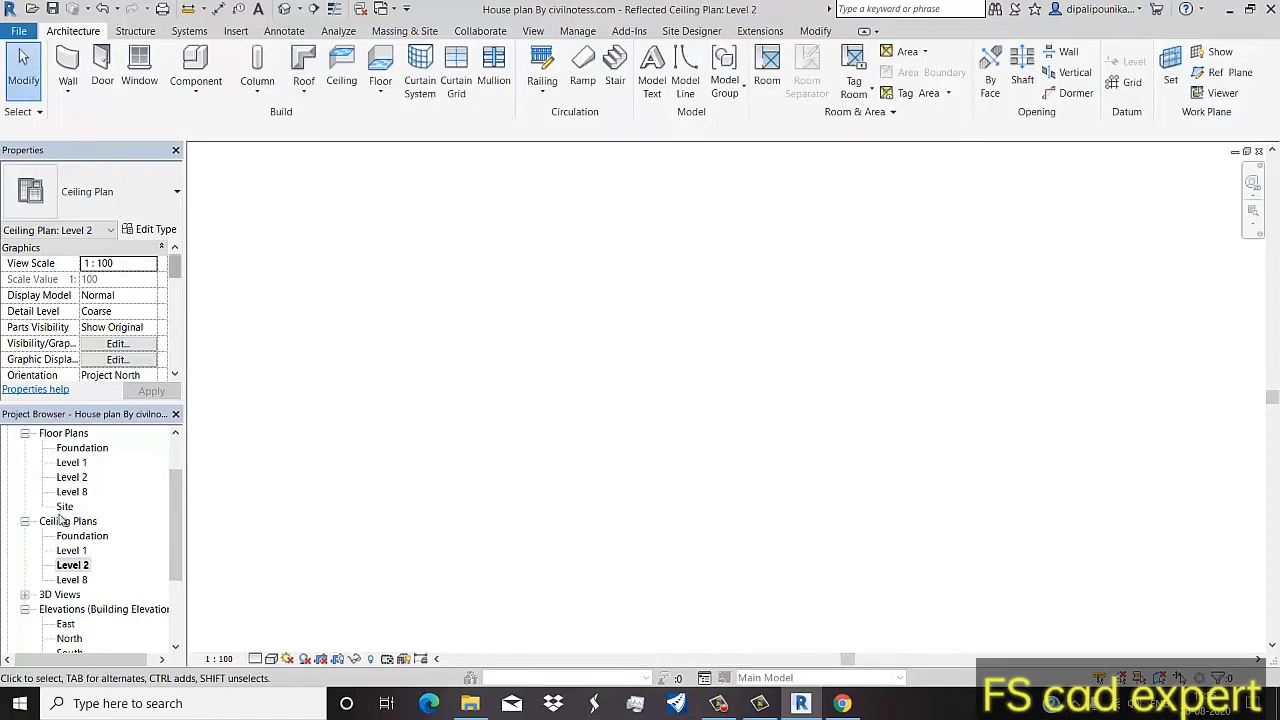
double_click(72, 478)
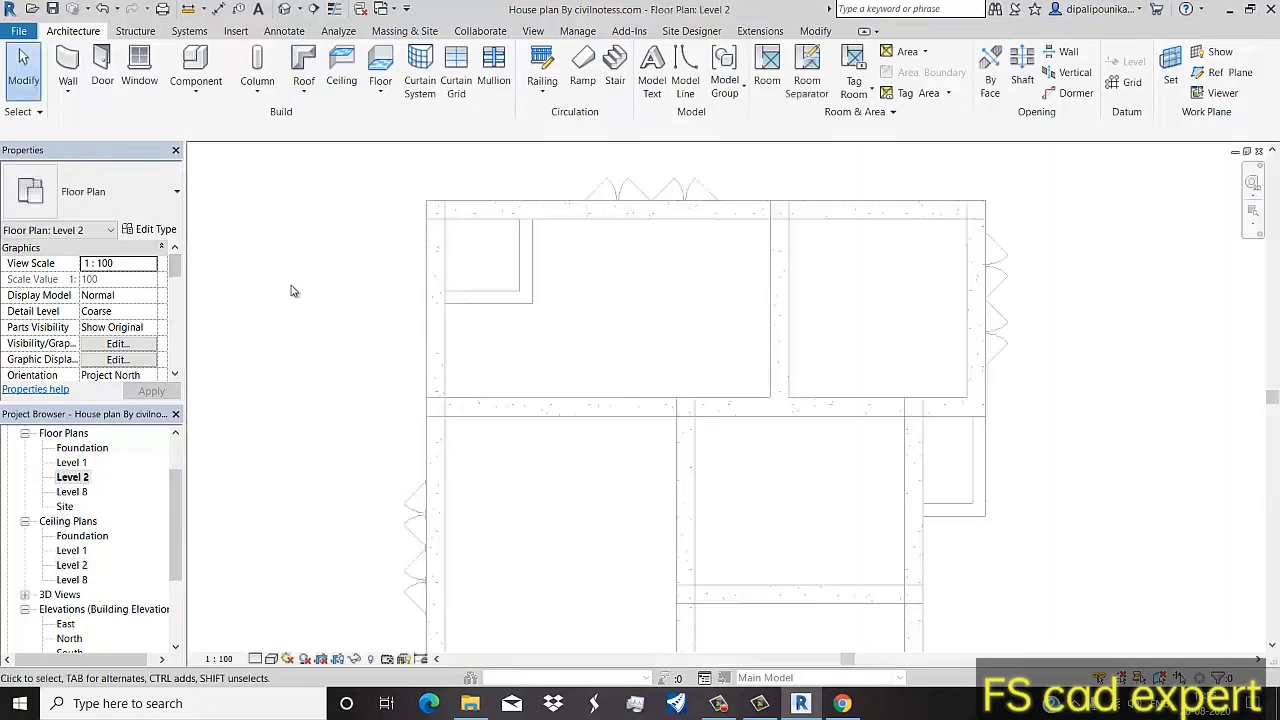
Step: Start a ceiling in boundary-sketch mode and begin a line at the wall corner
click(341, 66)
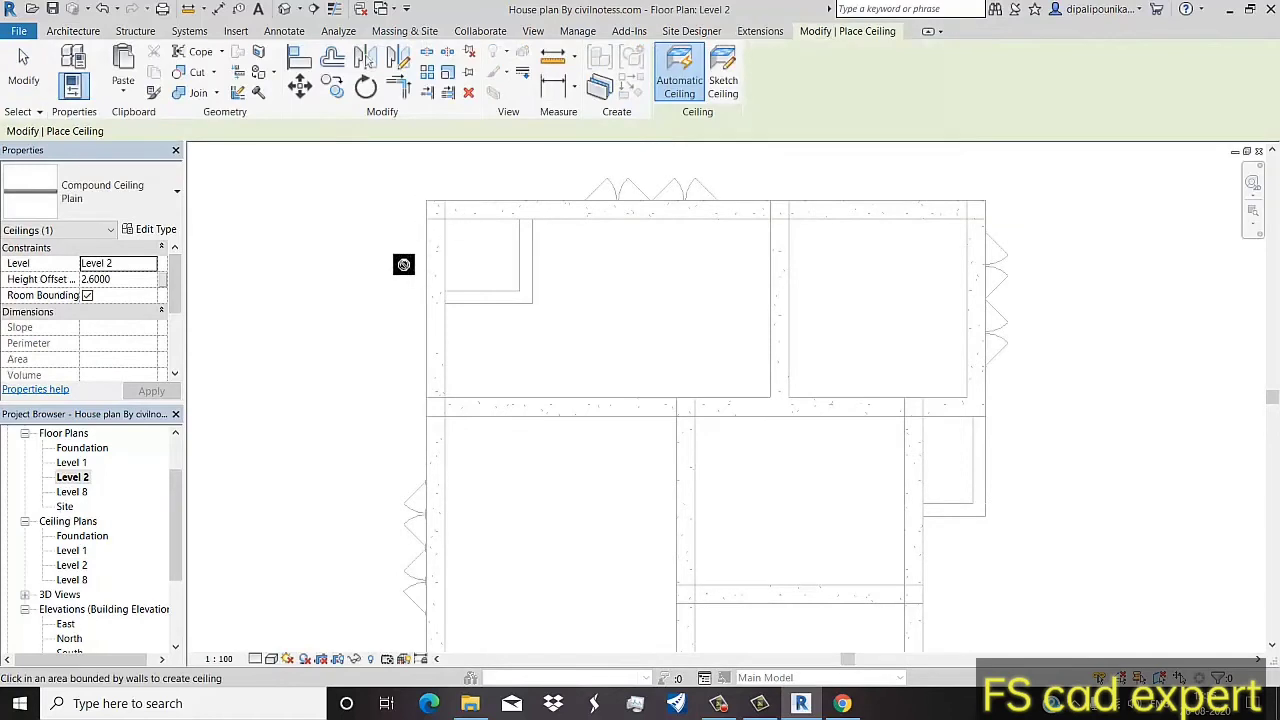
click(120, 191)
click(120, 191)
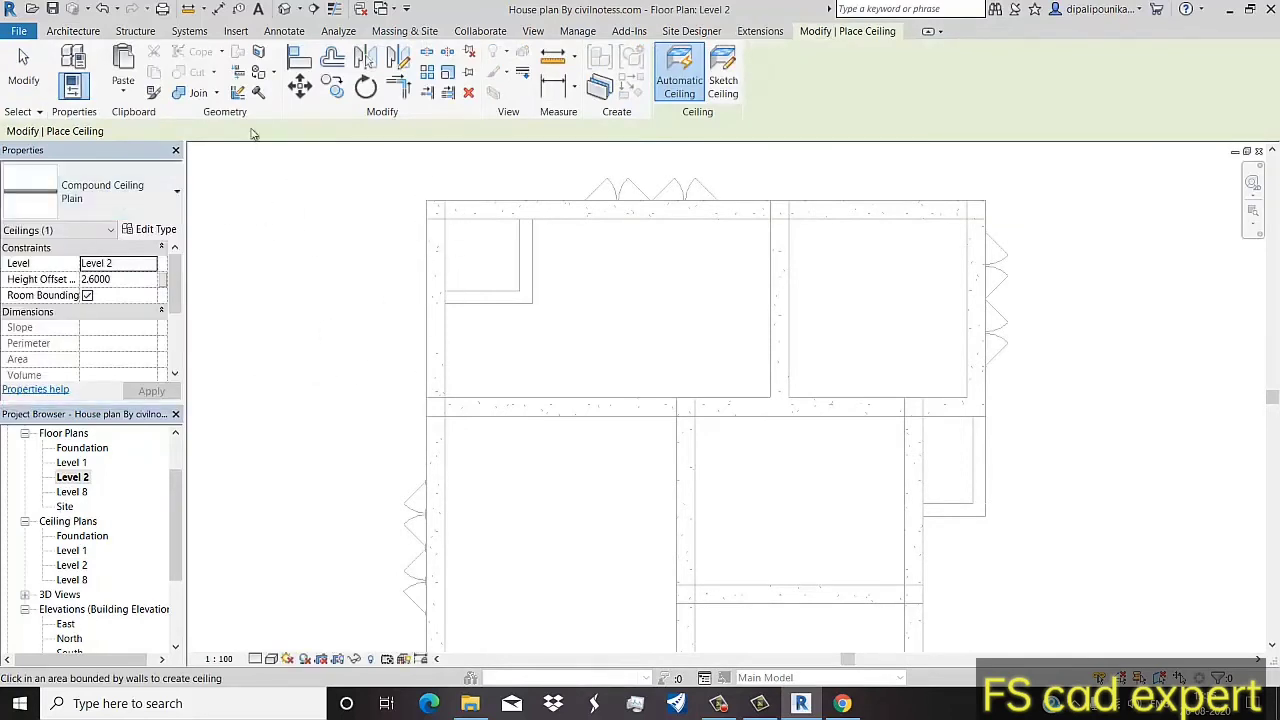
click(726, 86)
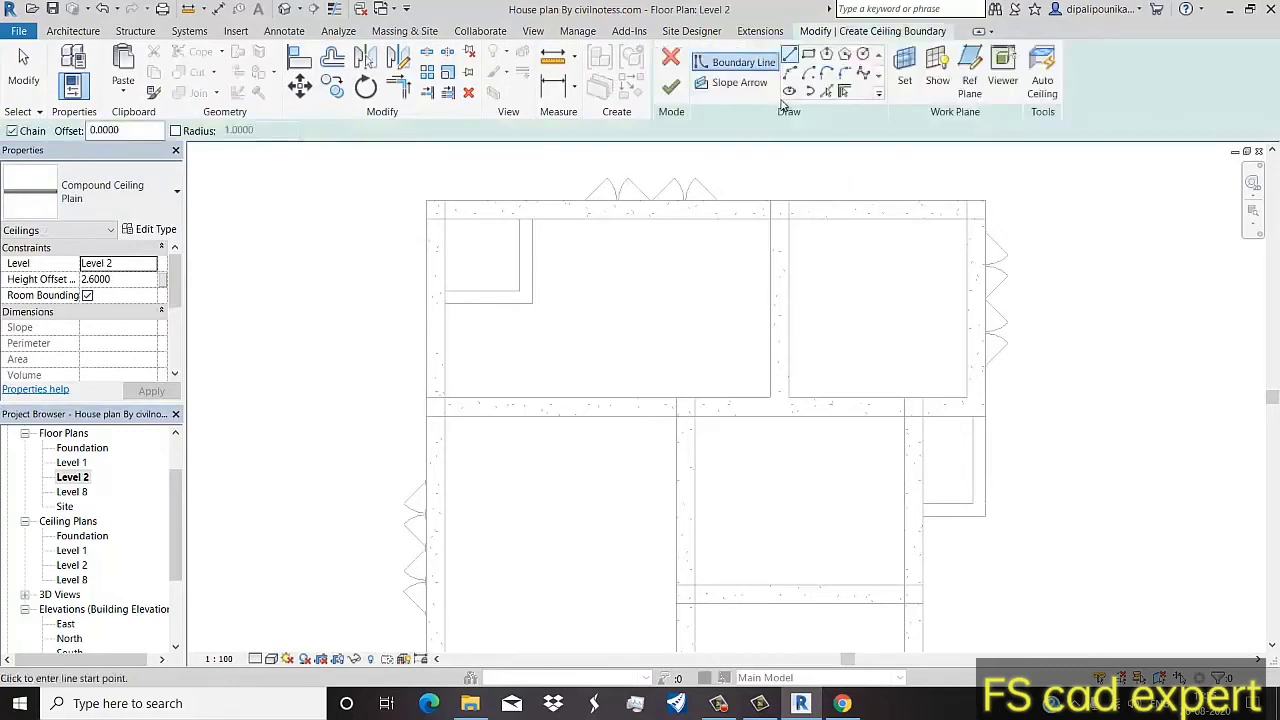
click(428, 202)
Step: Keep the Compound Ceiling Plain type, review its type properties and cancel the unfinished line
click(174, 197)
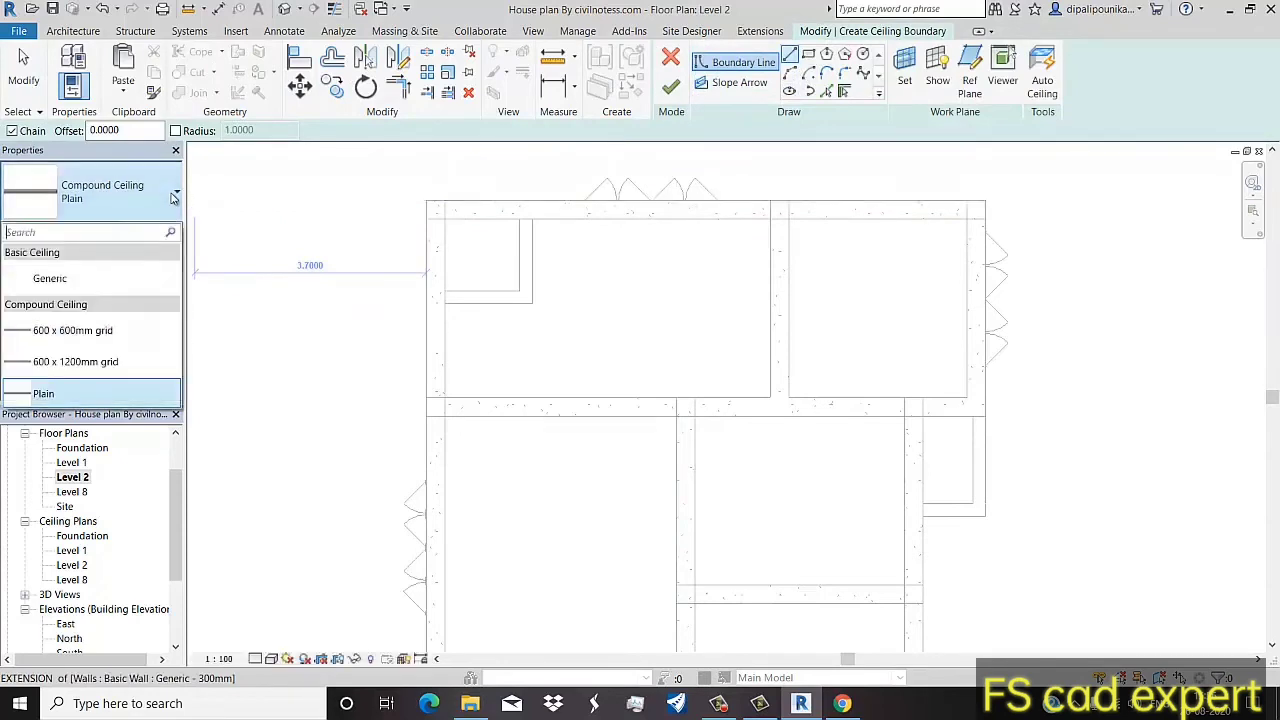
click(174, 197)
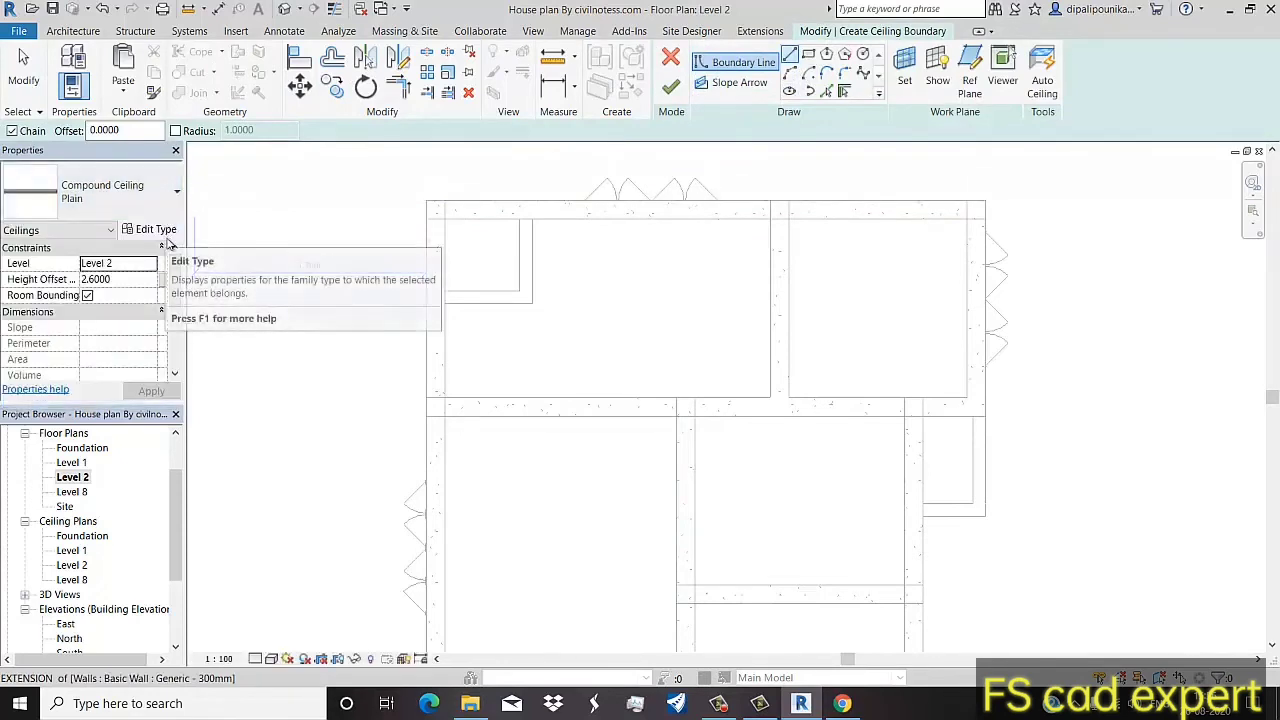
click(160, 229)
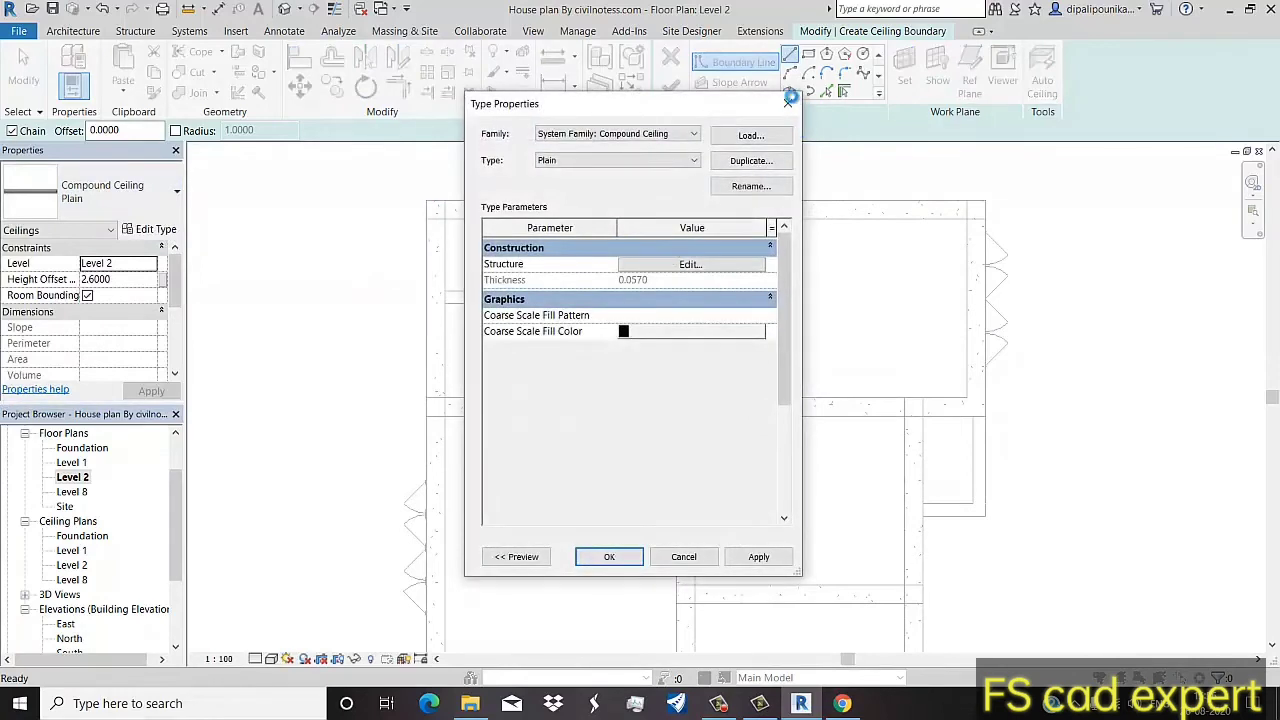
key(Escape)
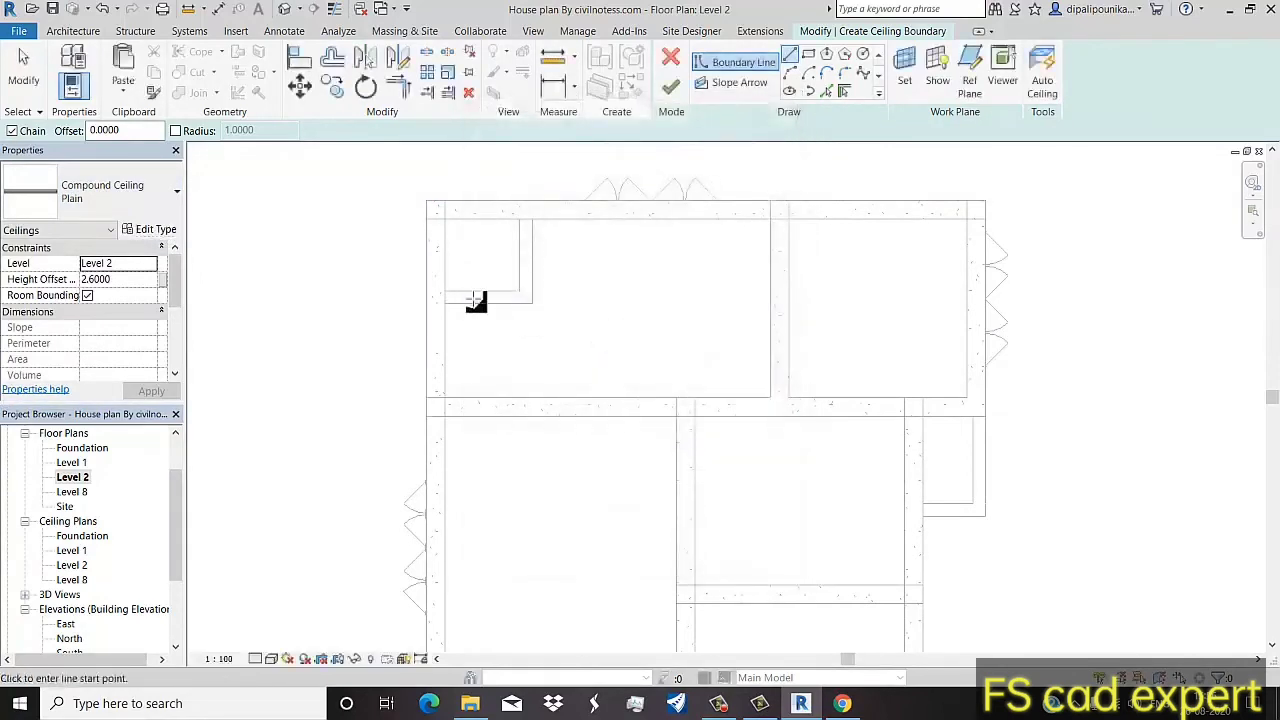
key(Escape)
key(Escape)
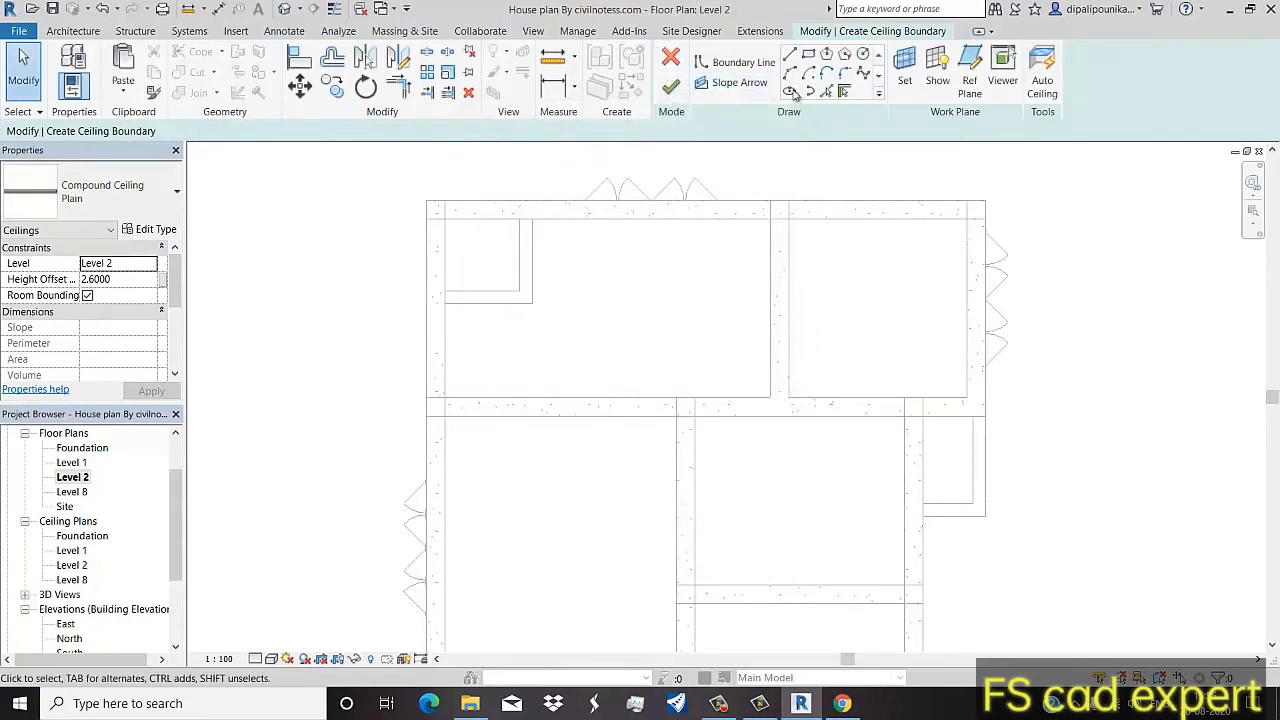
Step: Draw the ceiling boundary down the left wall and around the inner corner
click(791, 57)
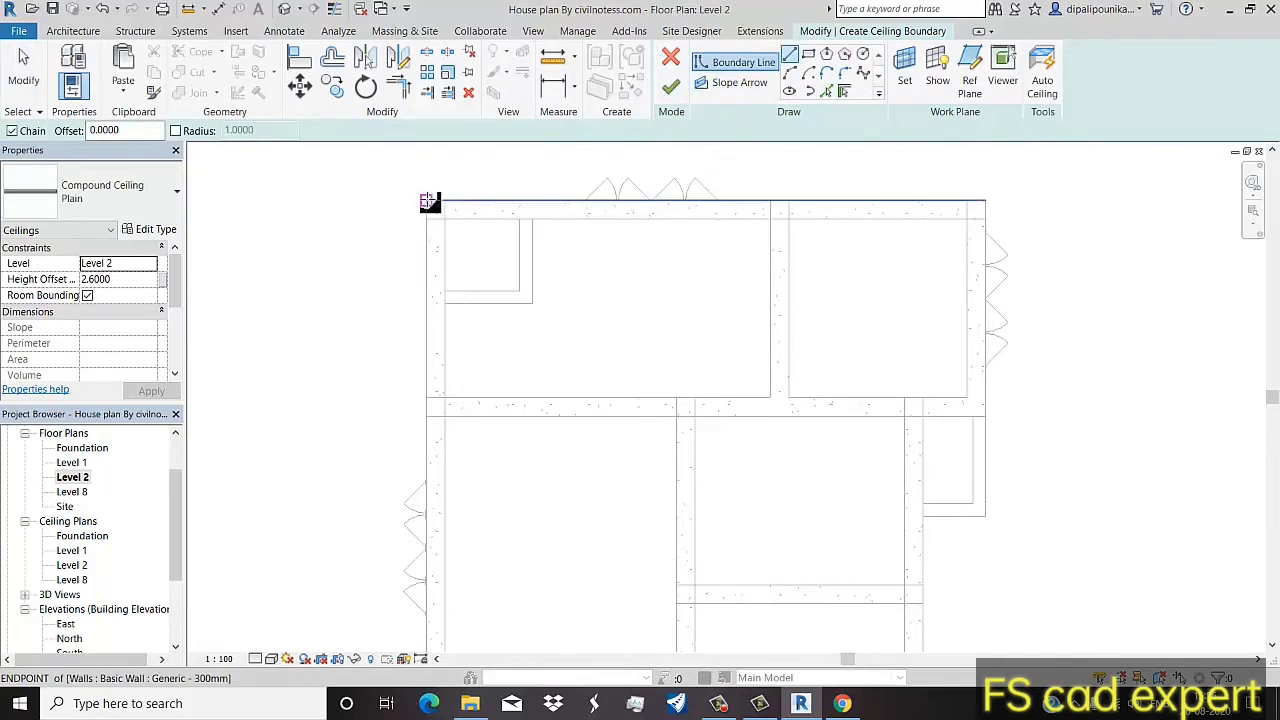
click(429, 201)
middle_drag(406, 409, 406, 299)
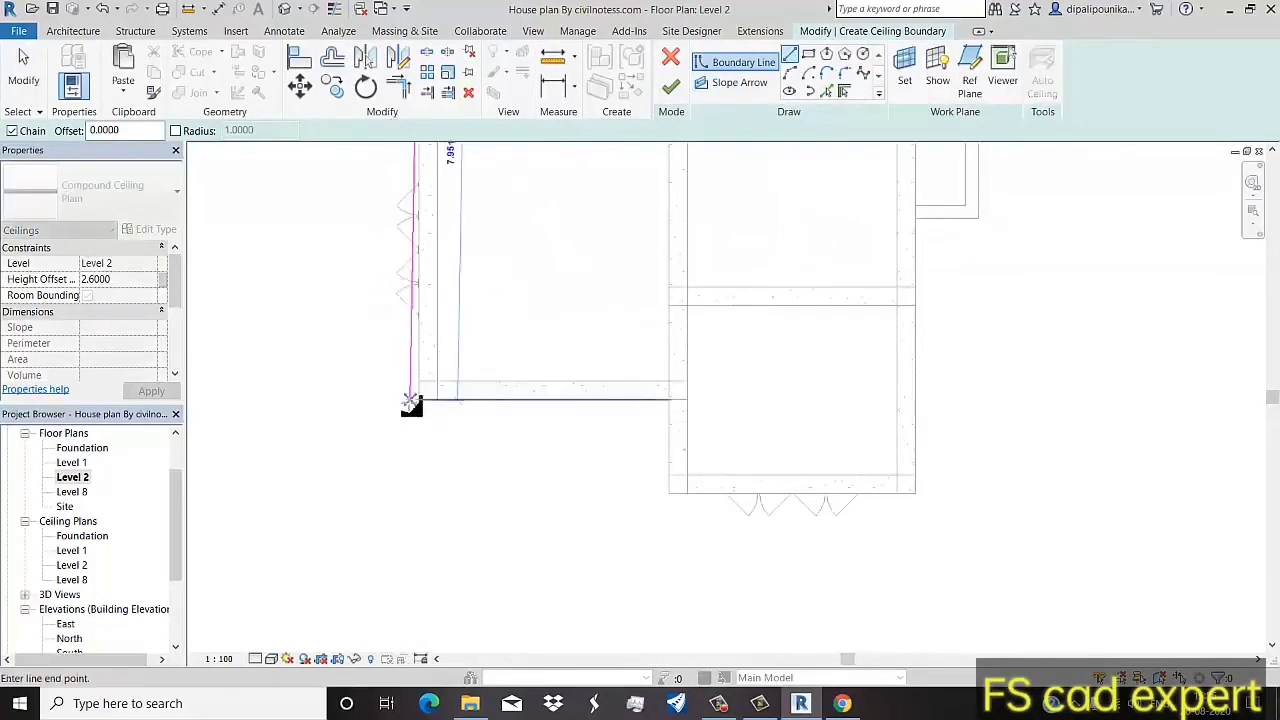
click(418, 399)
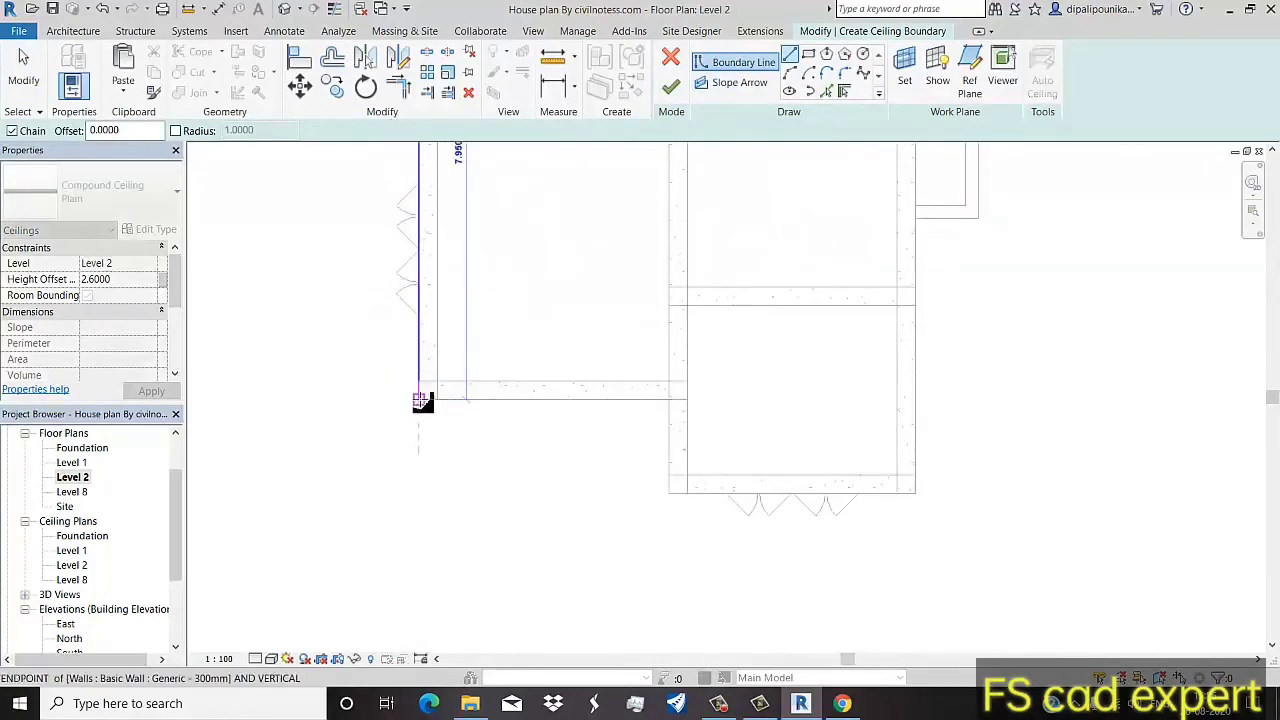
click(668, 399)
click(668, 492)
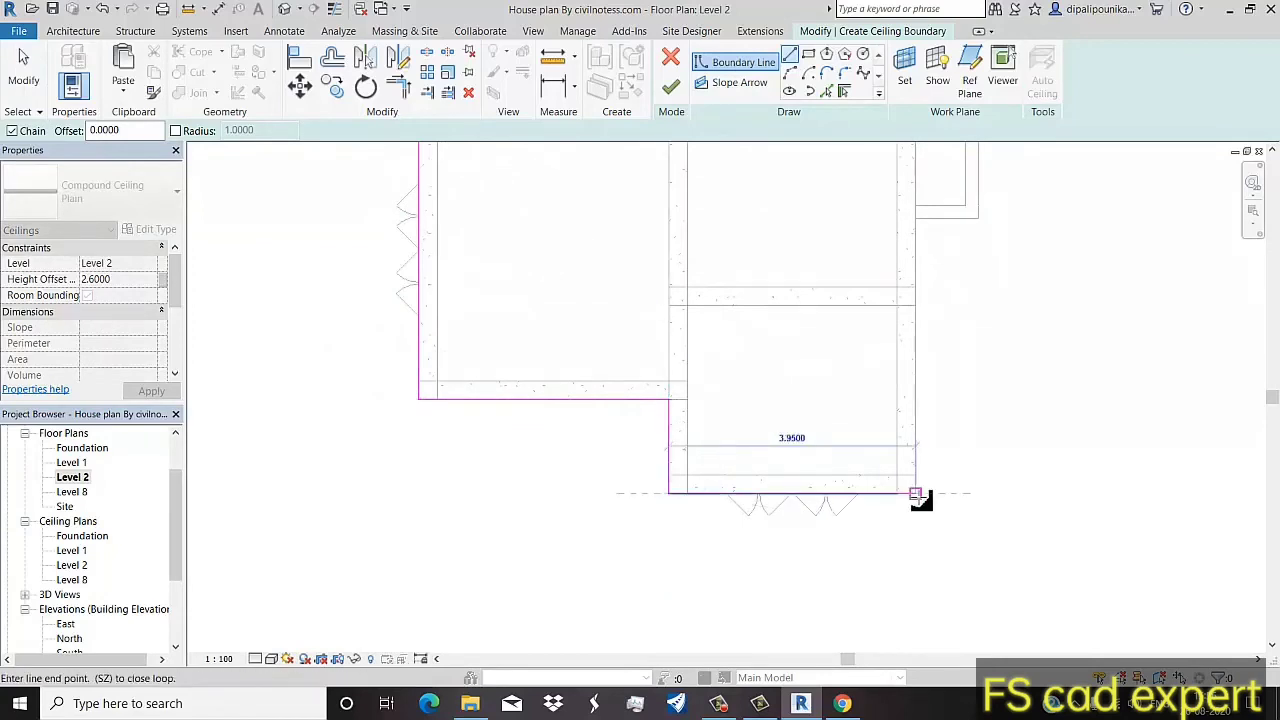
Step: Complete the boundary along the bottom, right and top walls and finish the ceiling
click(915, 492)
click(915, 217)
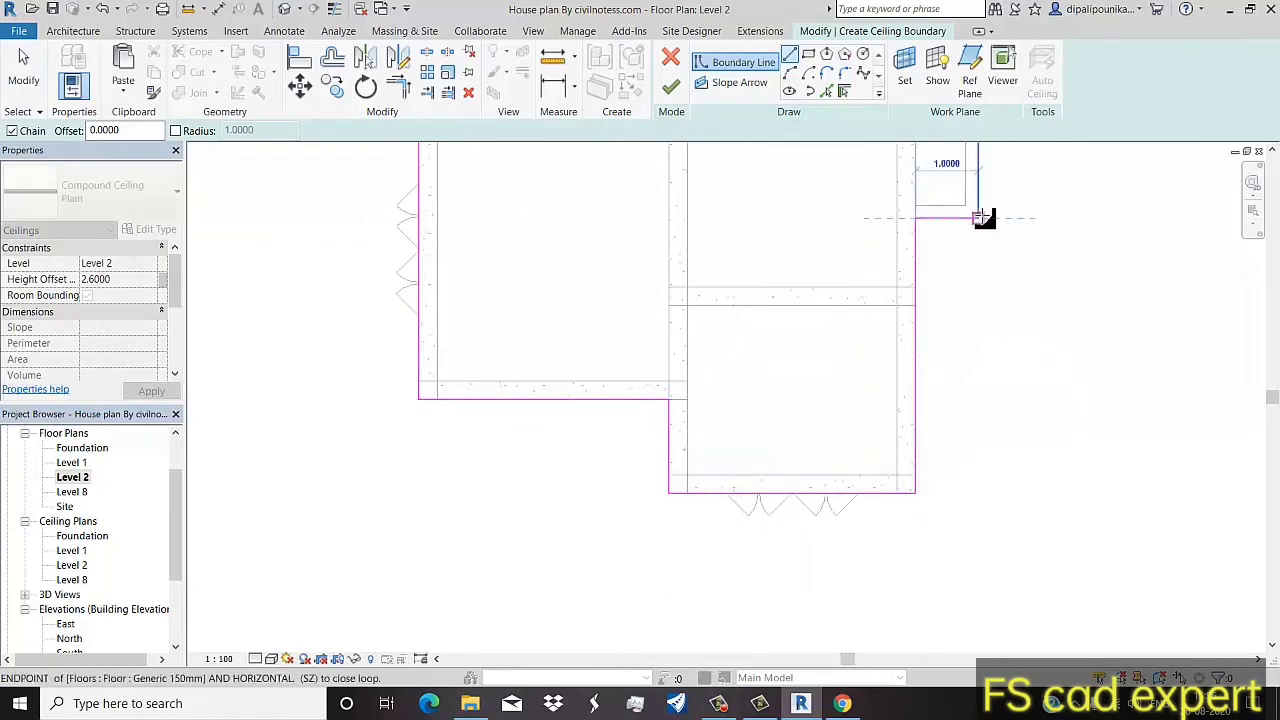
middle_drag(1031, 326, 1031, 626)
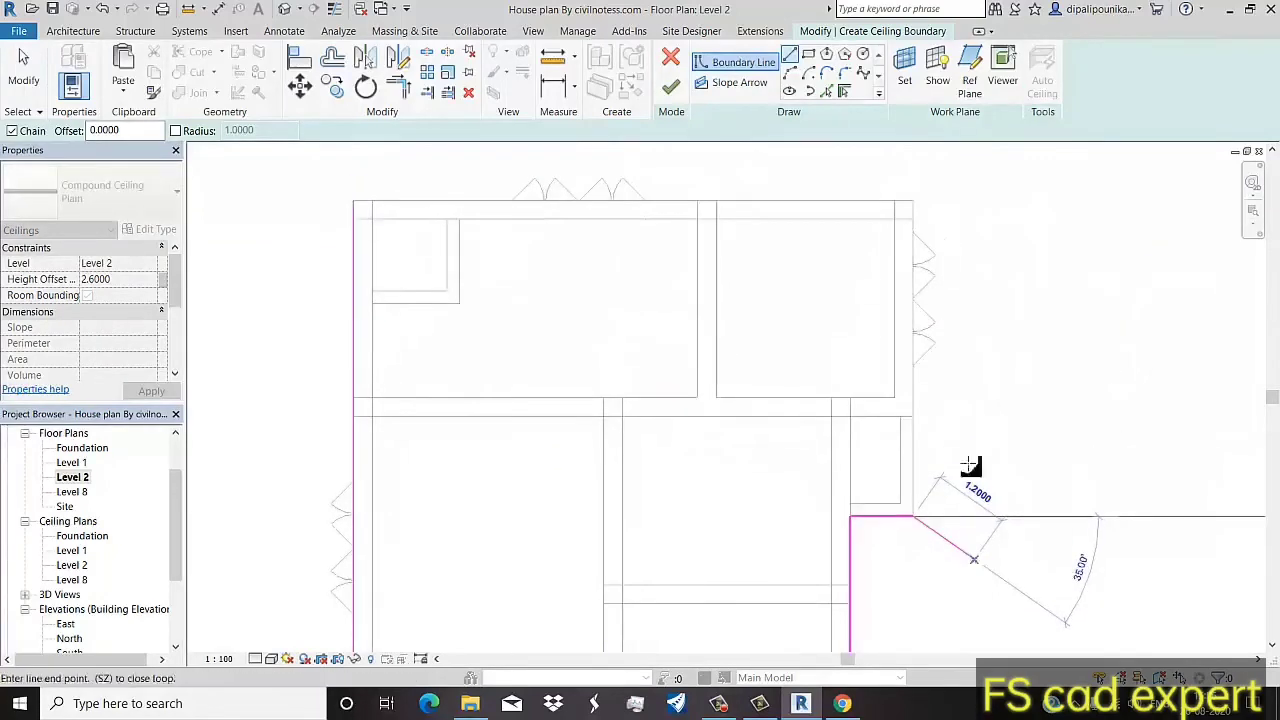
click(914, 202)
click(355, 202)
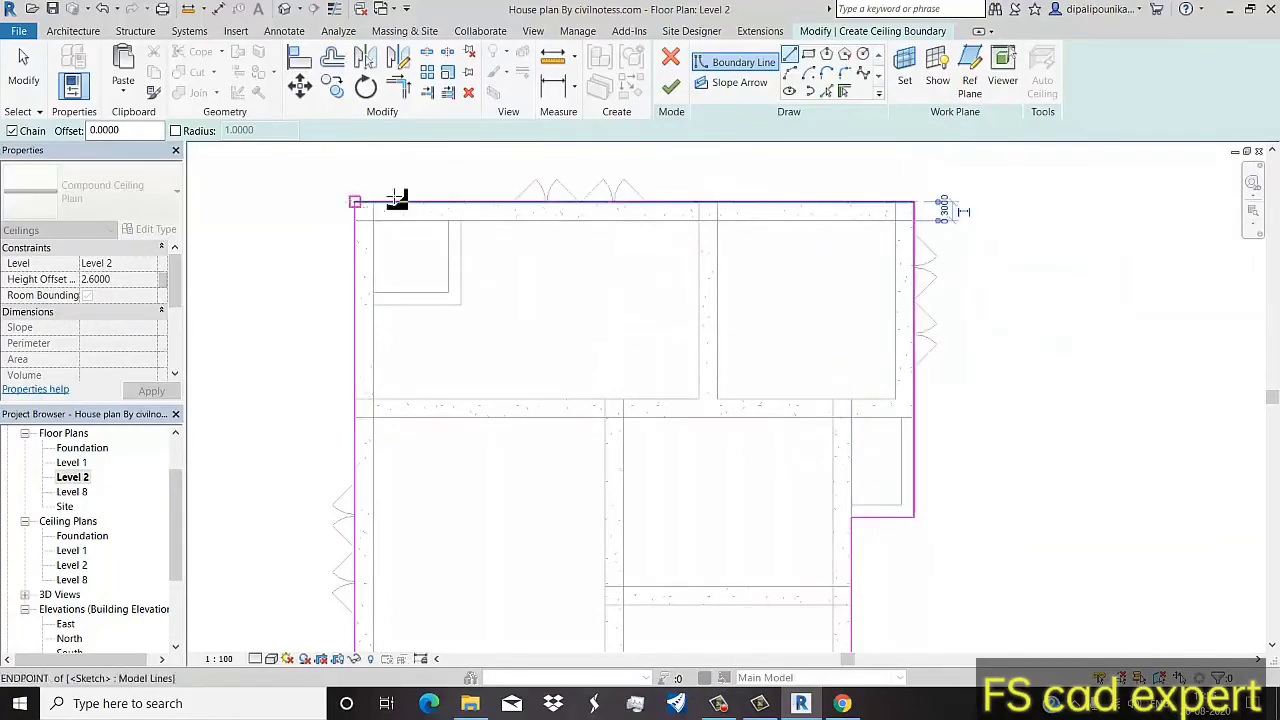
click(670, 87)
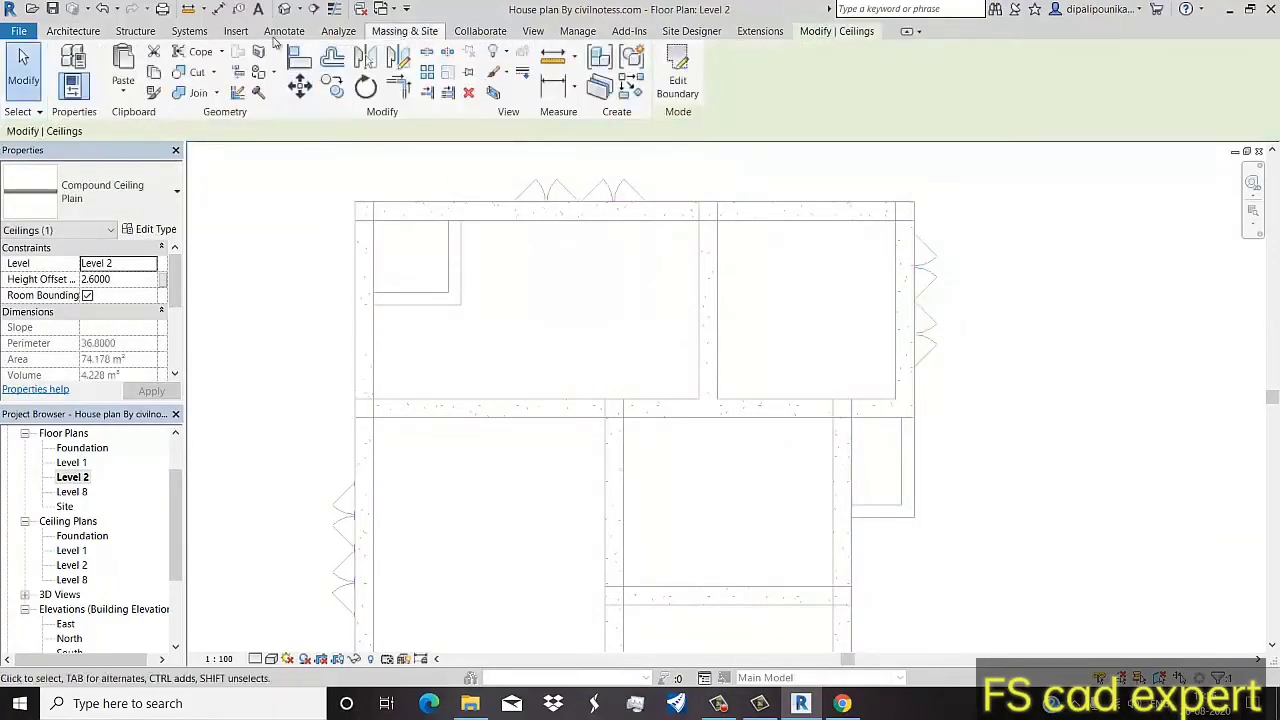
Step: In the 3D view, select the new ceiling and paste it aligned to a chosen level
click(285, 9)
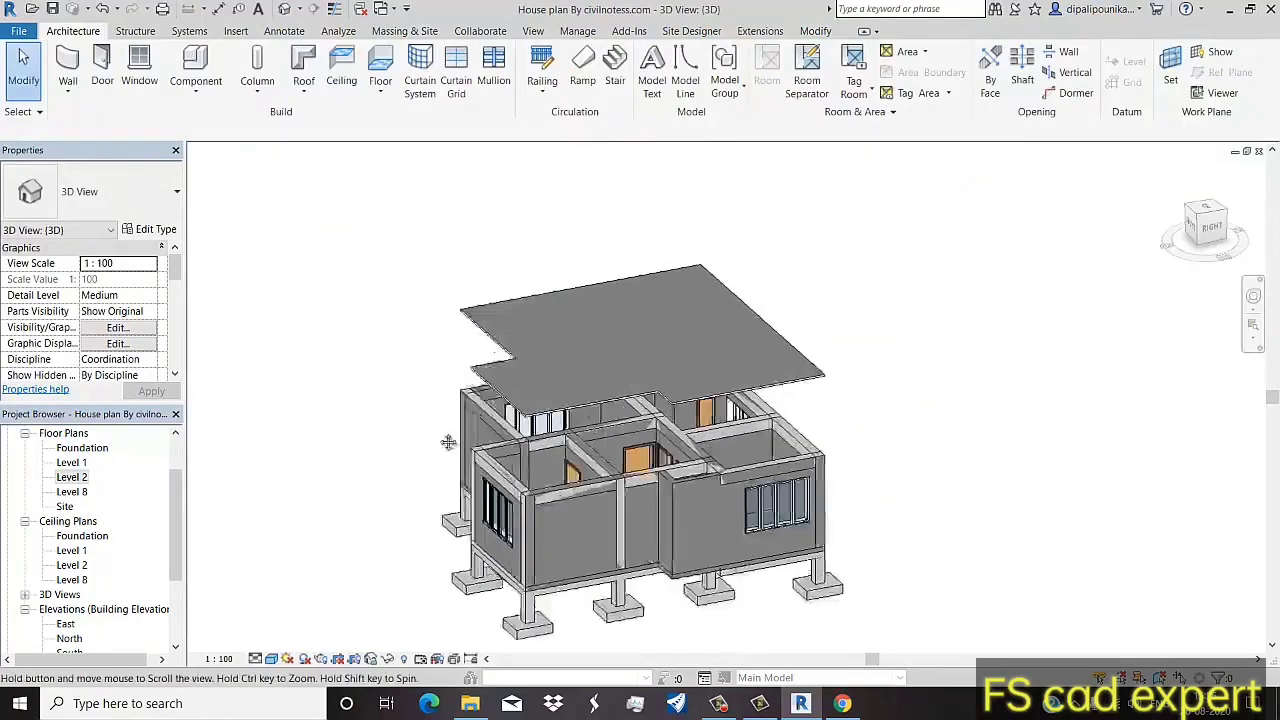
middle_drag(448, 442, 470, 430)
scroll(570, 390, up, 2)
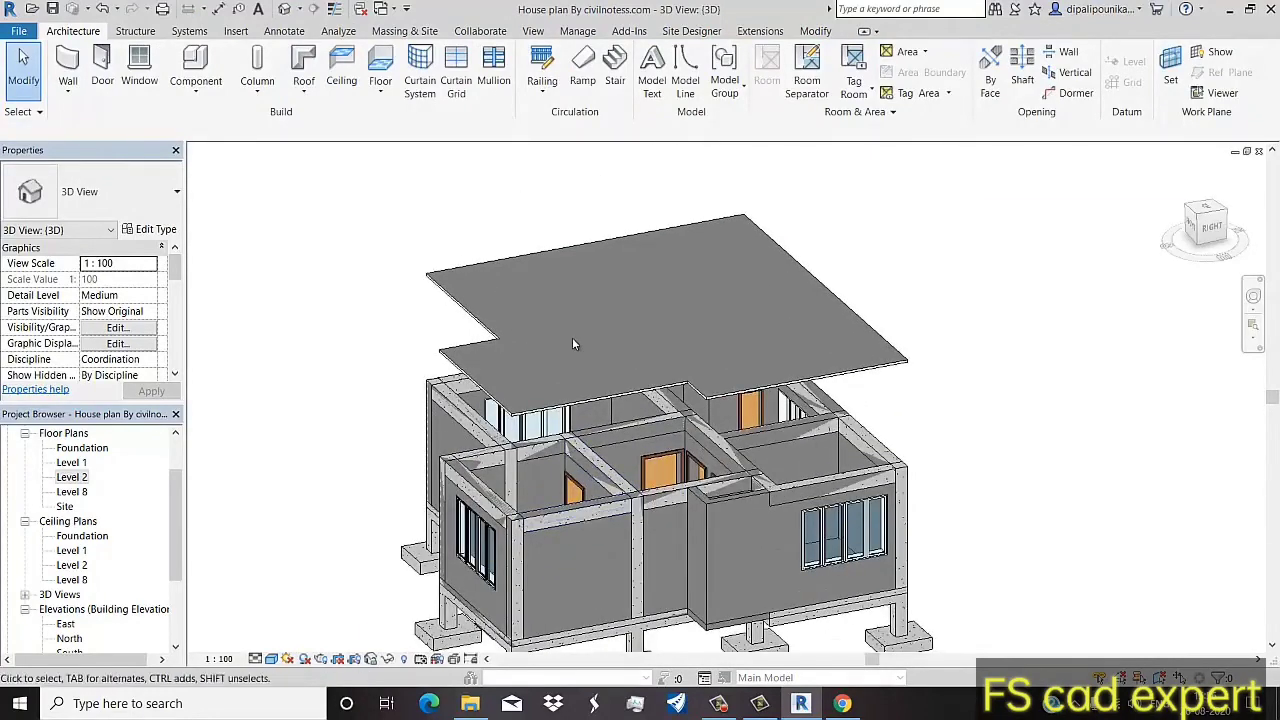
click(575, 398)
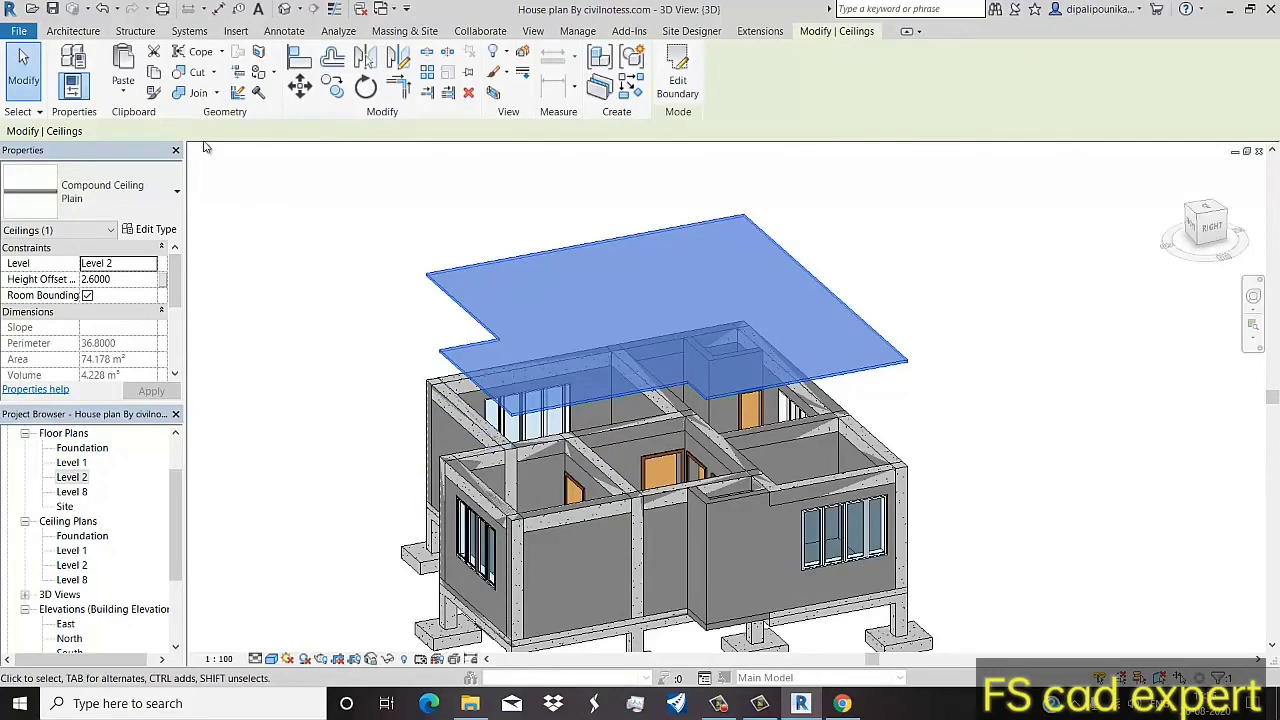
click(124, 94)
click(170, 152)
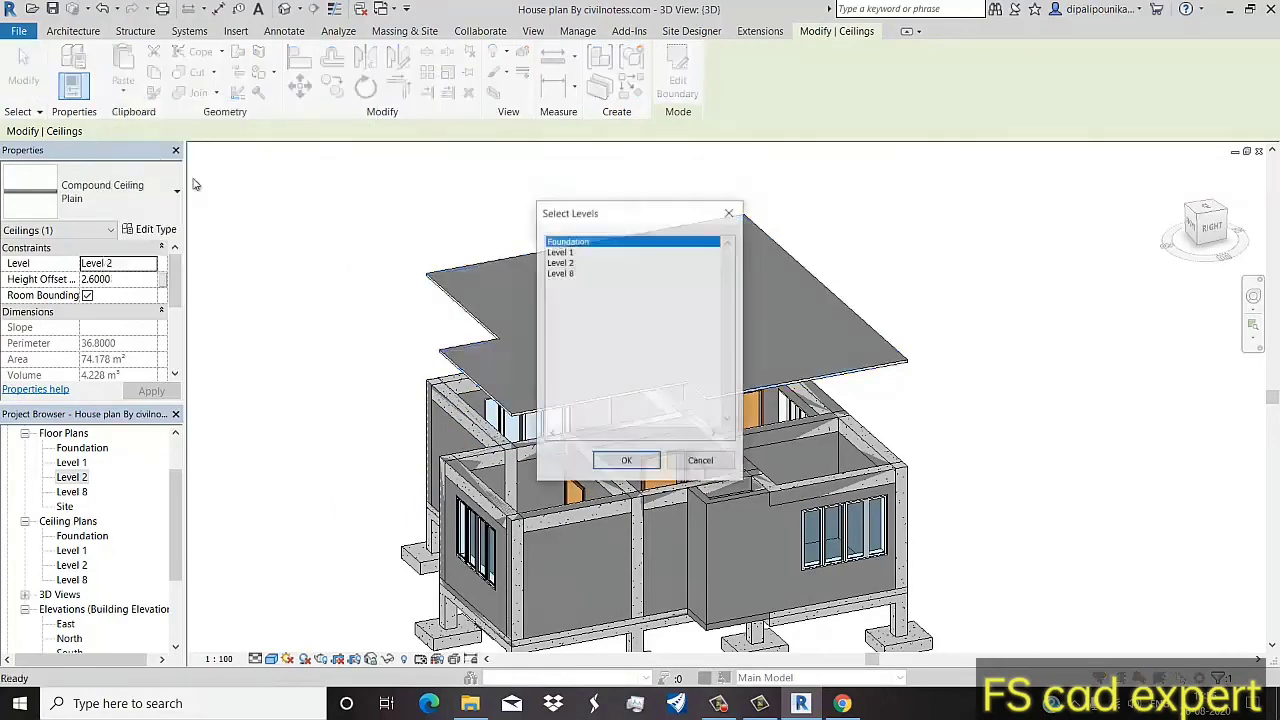
click(574, 264)
click(614, 465)
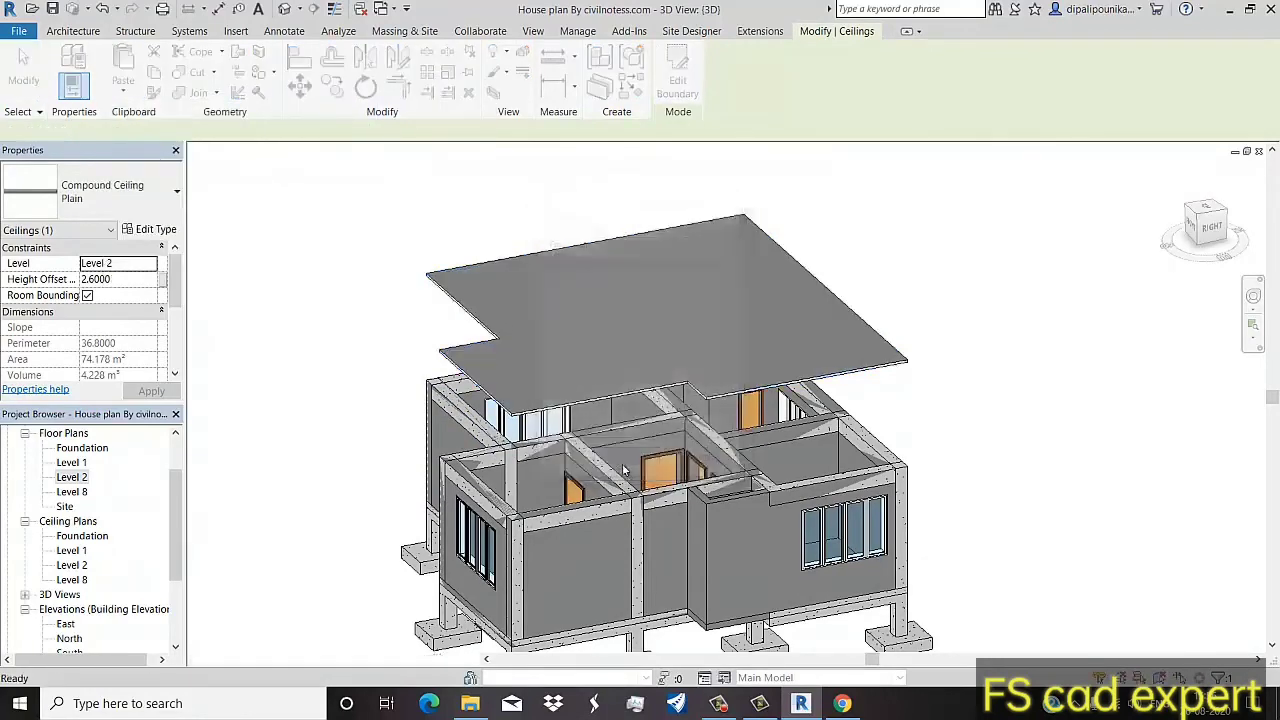
click(1037, 538)
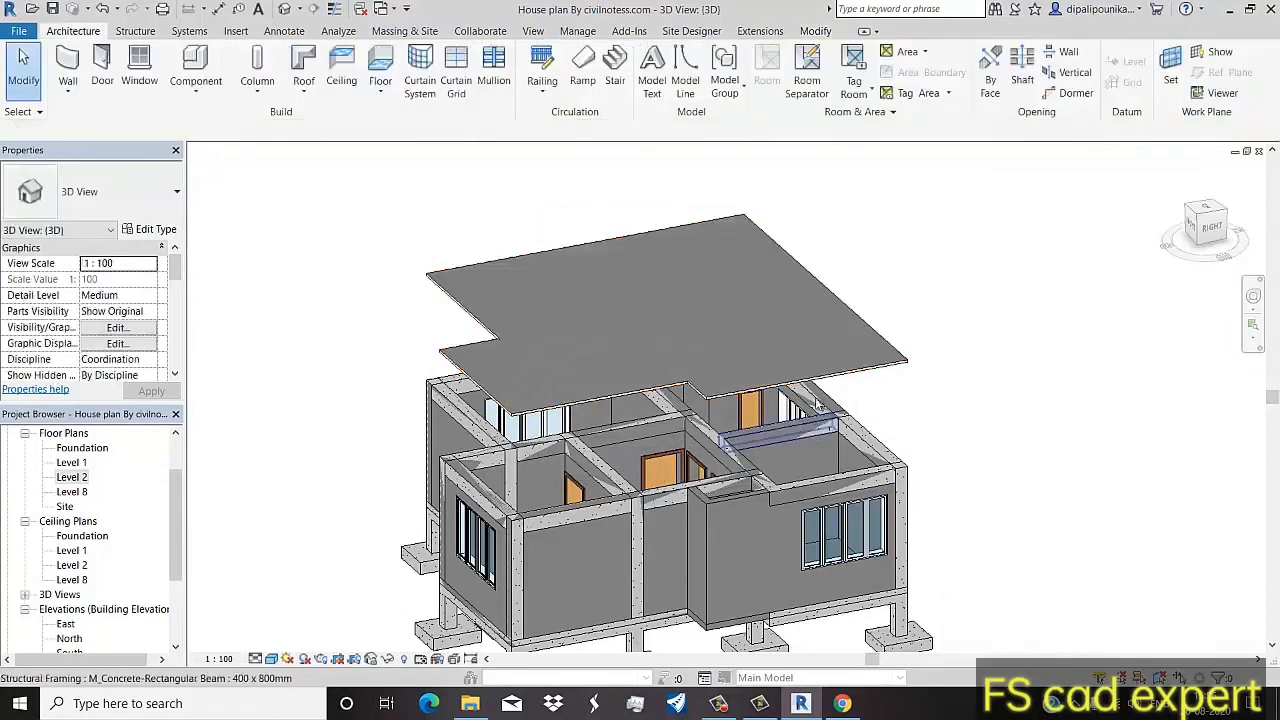
Step: Paste the upper ceiling aligned to Level 1 and clear the selection
click(759, 358)
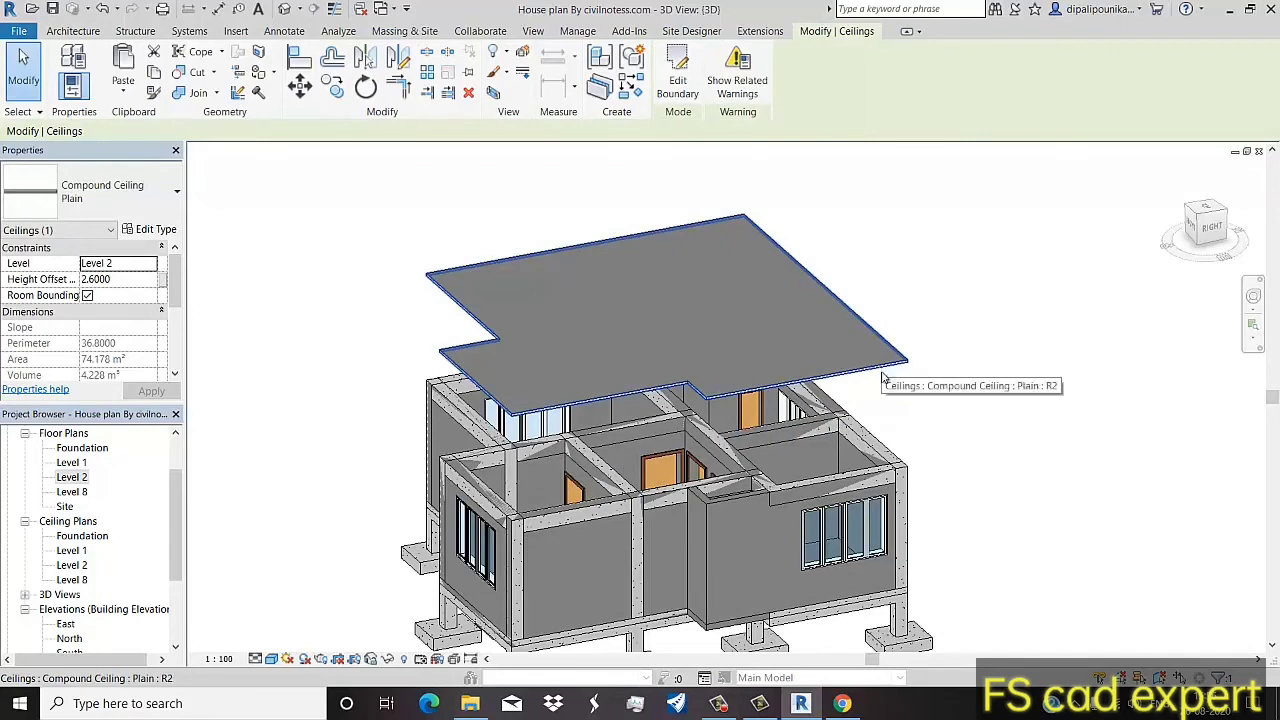
click(123, 88)
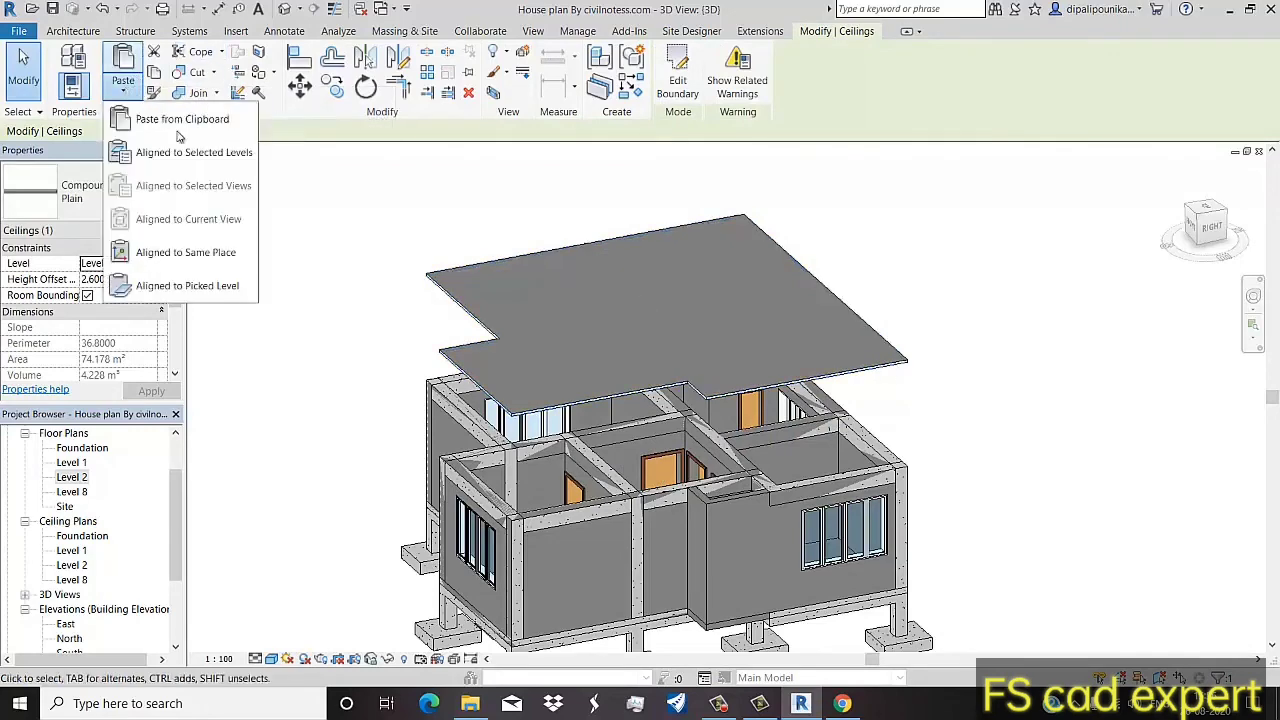
click(195, 149)
click(561, 253)
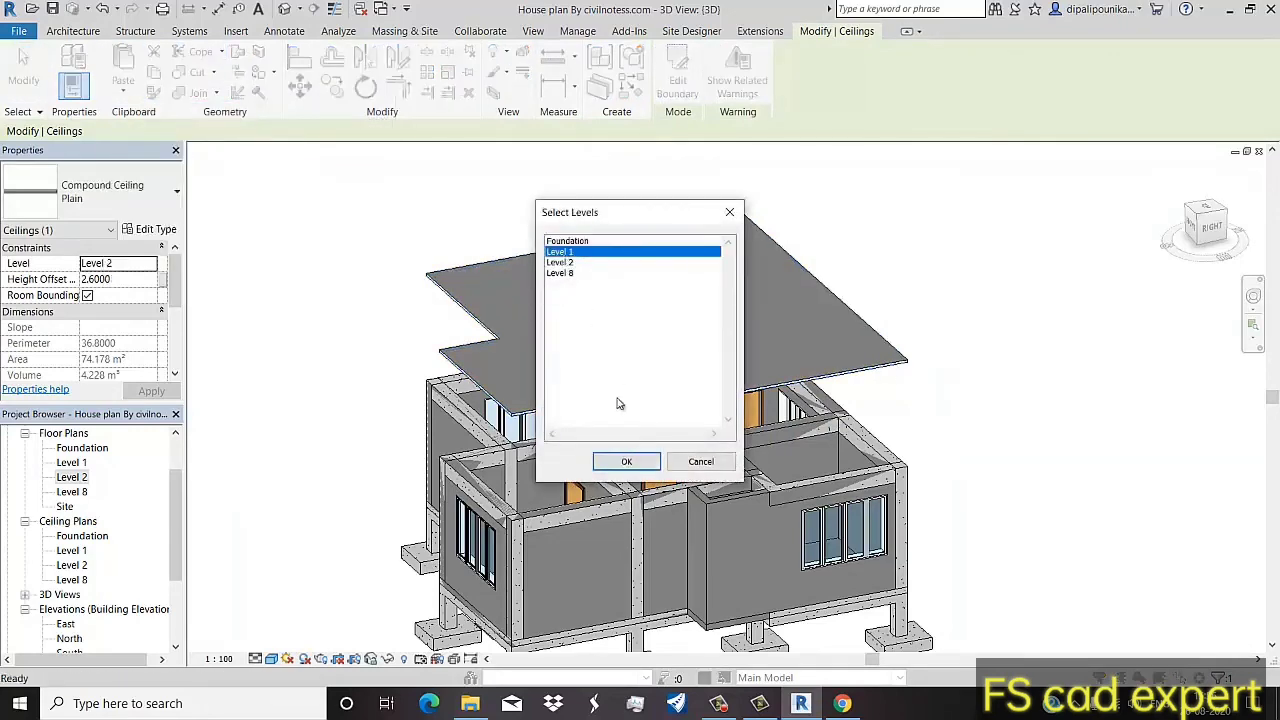
click(628, 462)
click(931, 414)
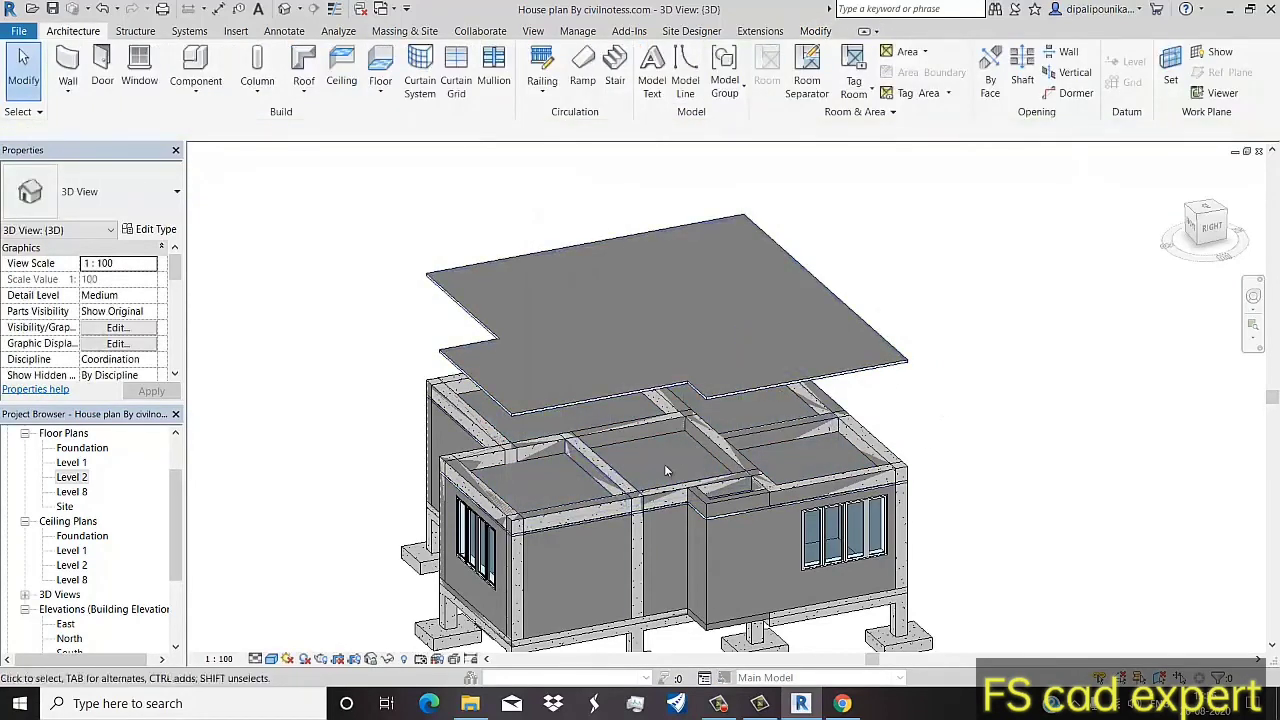
scroll(514, 470, up, 2)
Step: Select the floating ceiling above the roof beams in 3D and delete it
scroll(514, 475, up, 2)
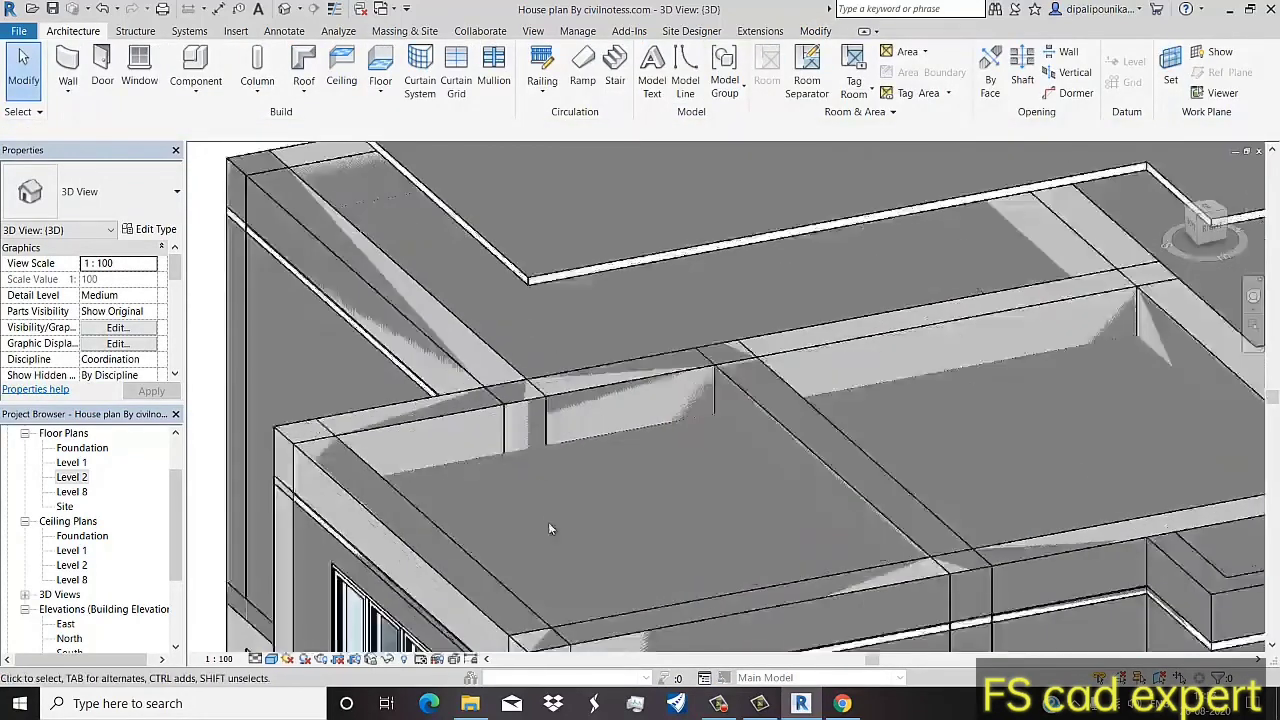
scroll(480, 502, down, 1)
scroll(471, 488, down, 1)
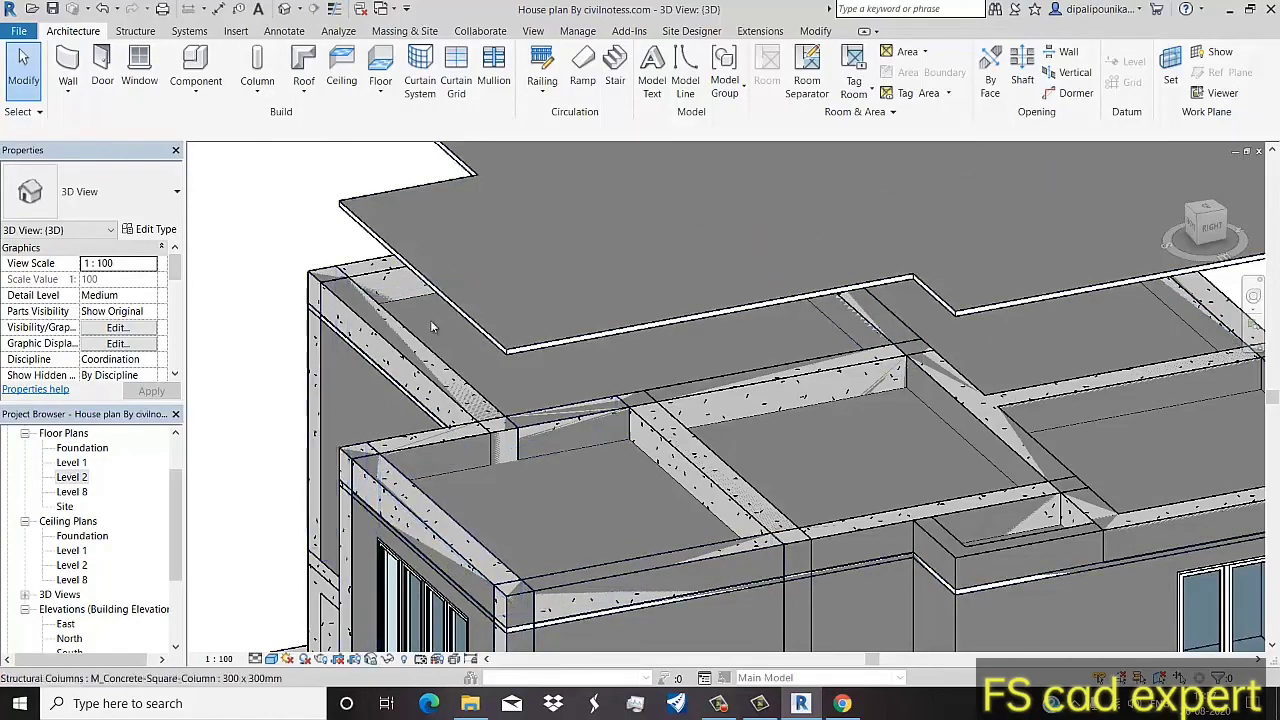
click(385, 215)
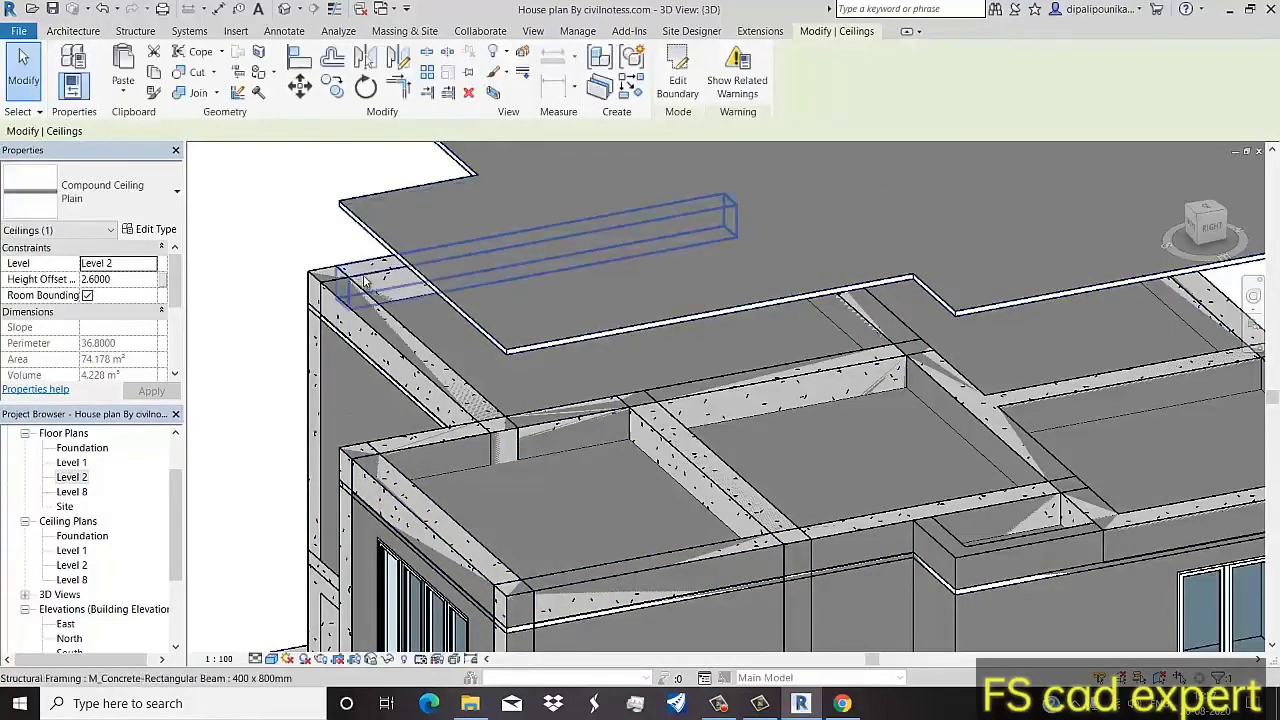
key(Escape)
click(380, 232)
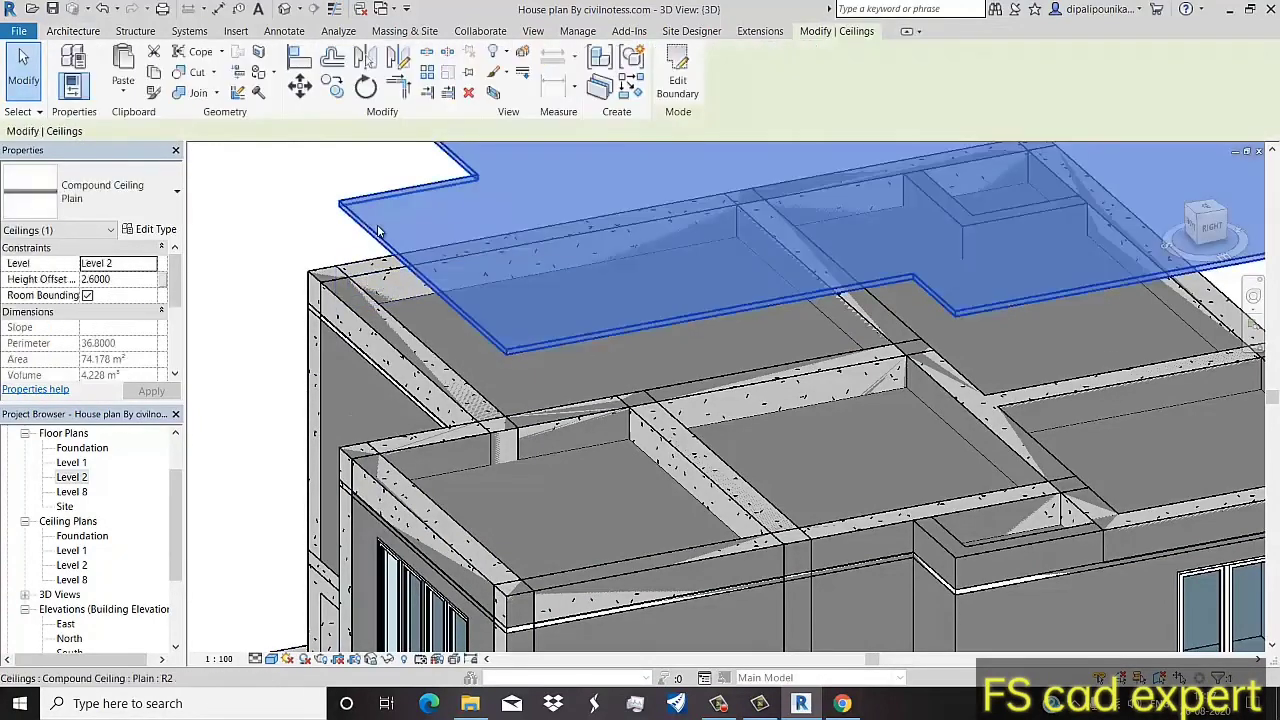
key(Delete)
scroll(62, 535, down, 1)
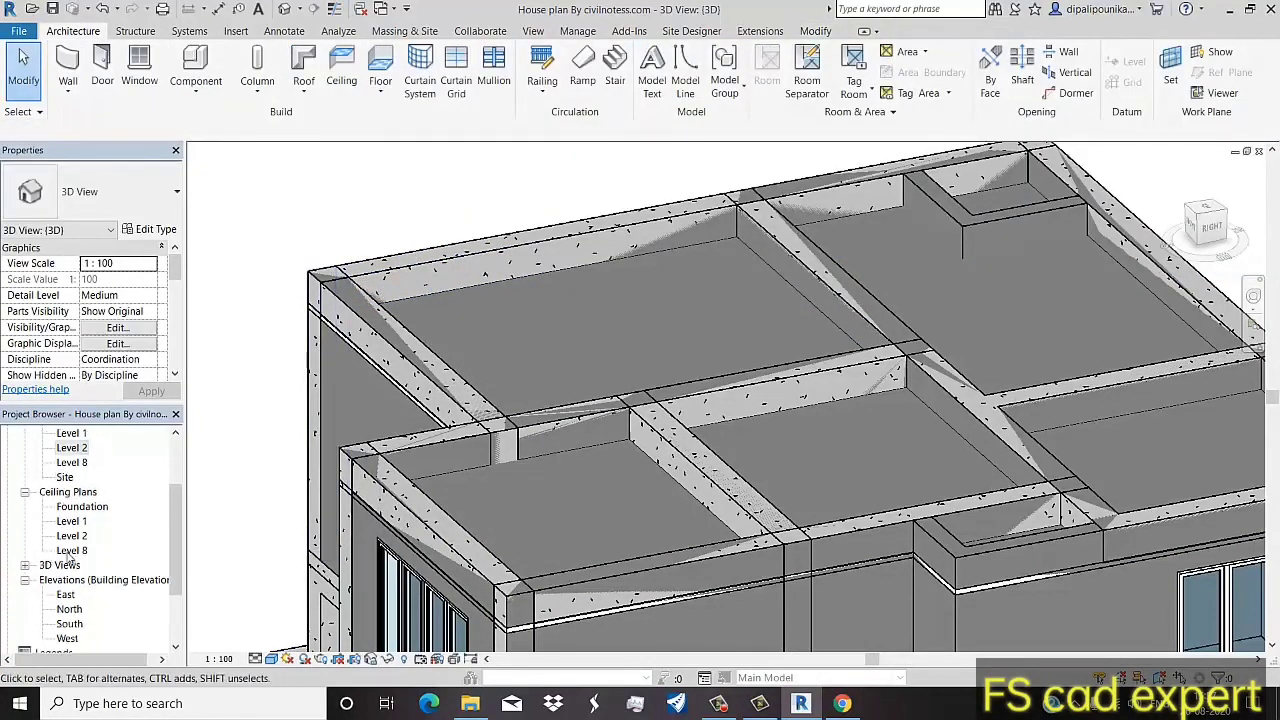
scroll(80, 555, down, 2)
Step: In the North elevation, change the Level 1 ceiling's height offset from 2.6000 to 3.0000
double_click(69, 537)
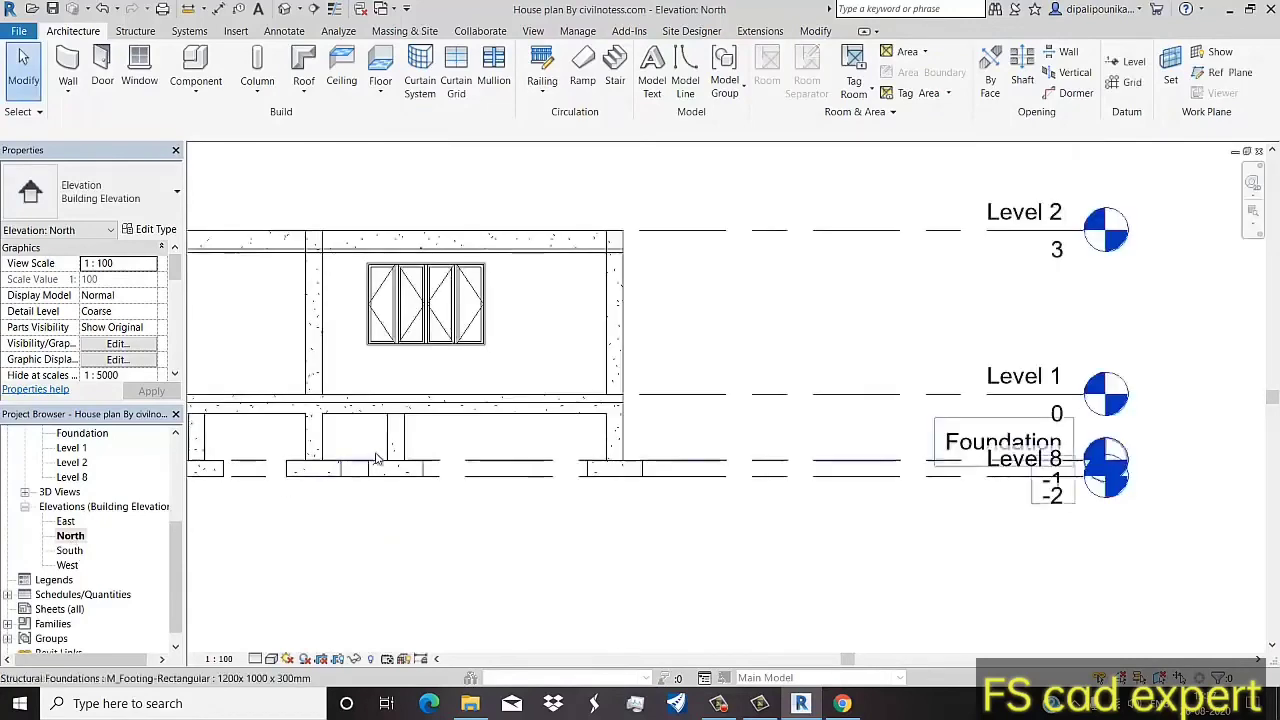
middle_drag(531, 340, 816, 390)
scroll(394, 312, up, 2)
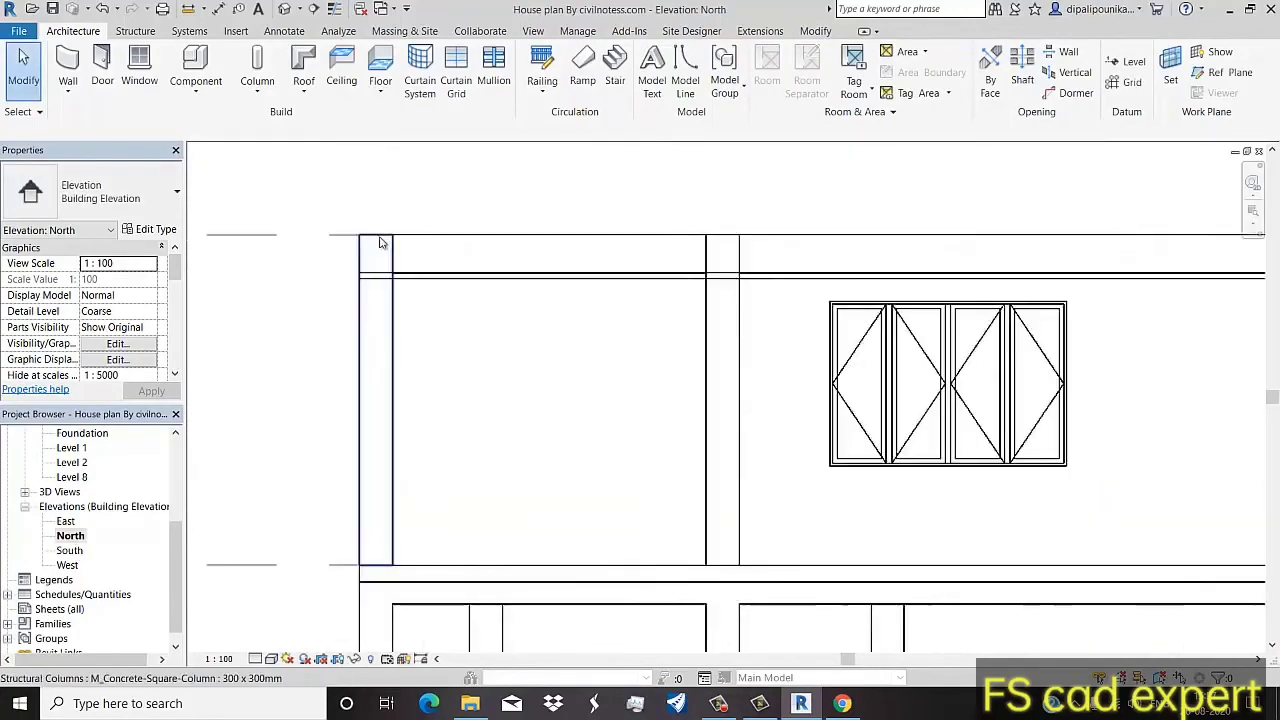
scroll(394, 312, up, 2)
scroll(394, 312, up, 2)
click(423, 311)
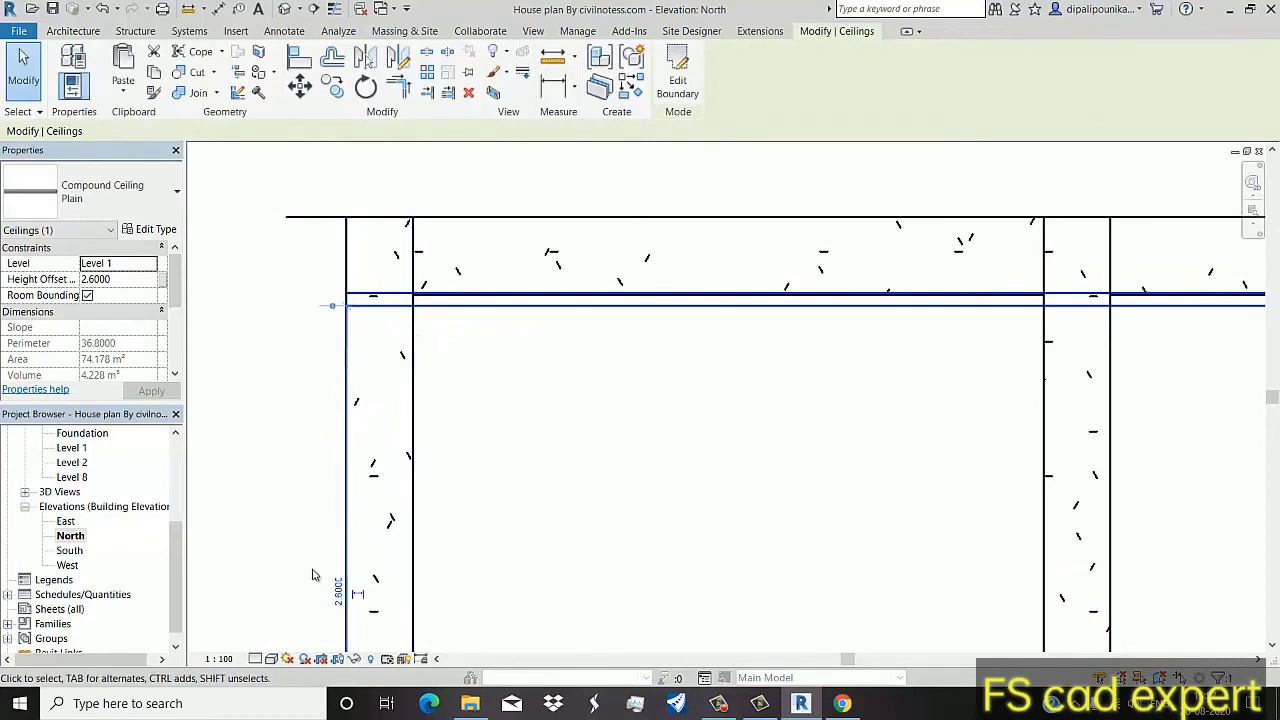
middle_drag(312, 575, 297, 366)
click(321, 382)
text(3)
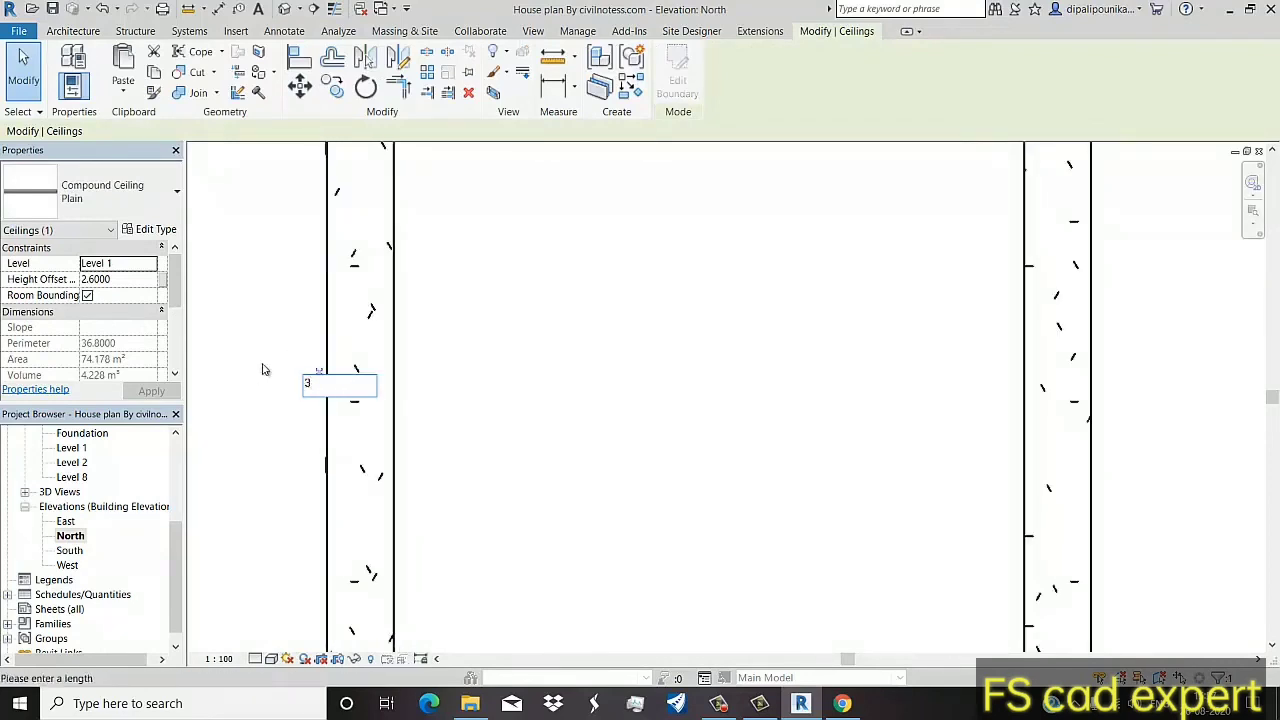
key(Return)
Step: Check the wall top and raised ceiling line, then reselect the ceiling
scroll(274, 406, up, 2)
scroll(271, 417, down, 2)
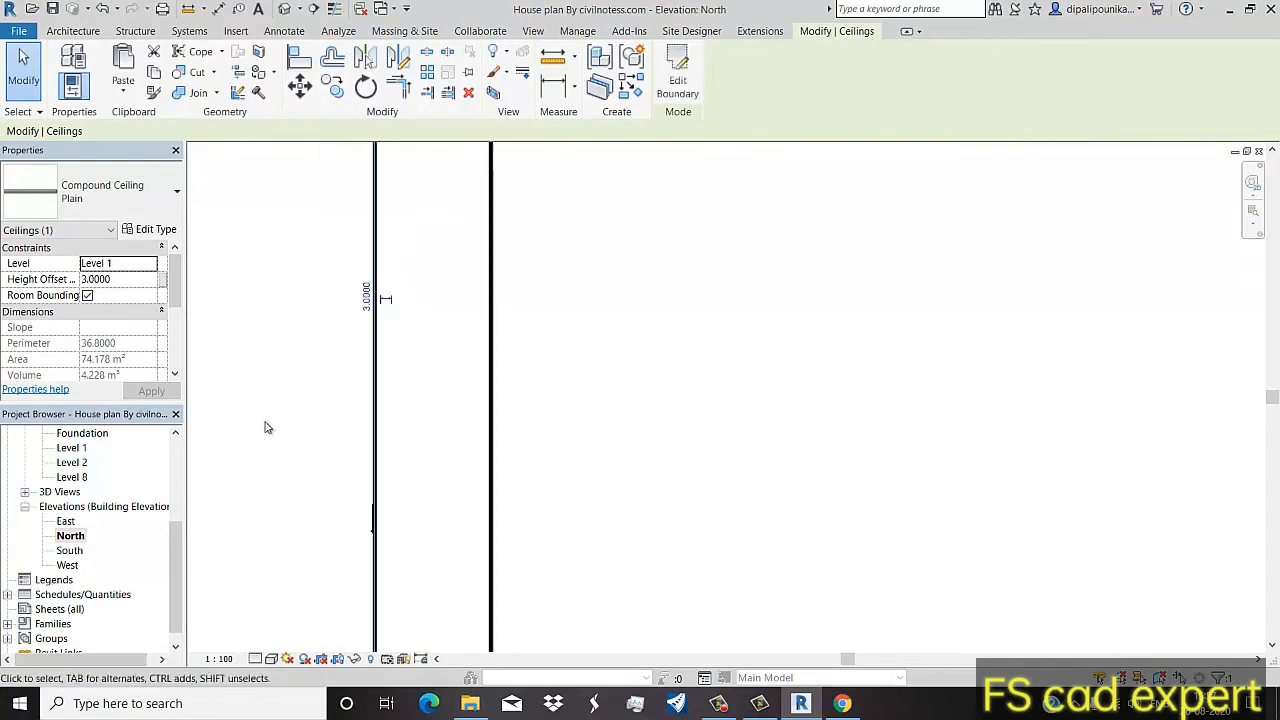
scroll(266, 426, down, 2)
middle_drag(265, 432, 285, 708)
key(Escape)
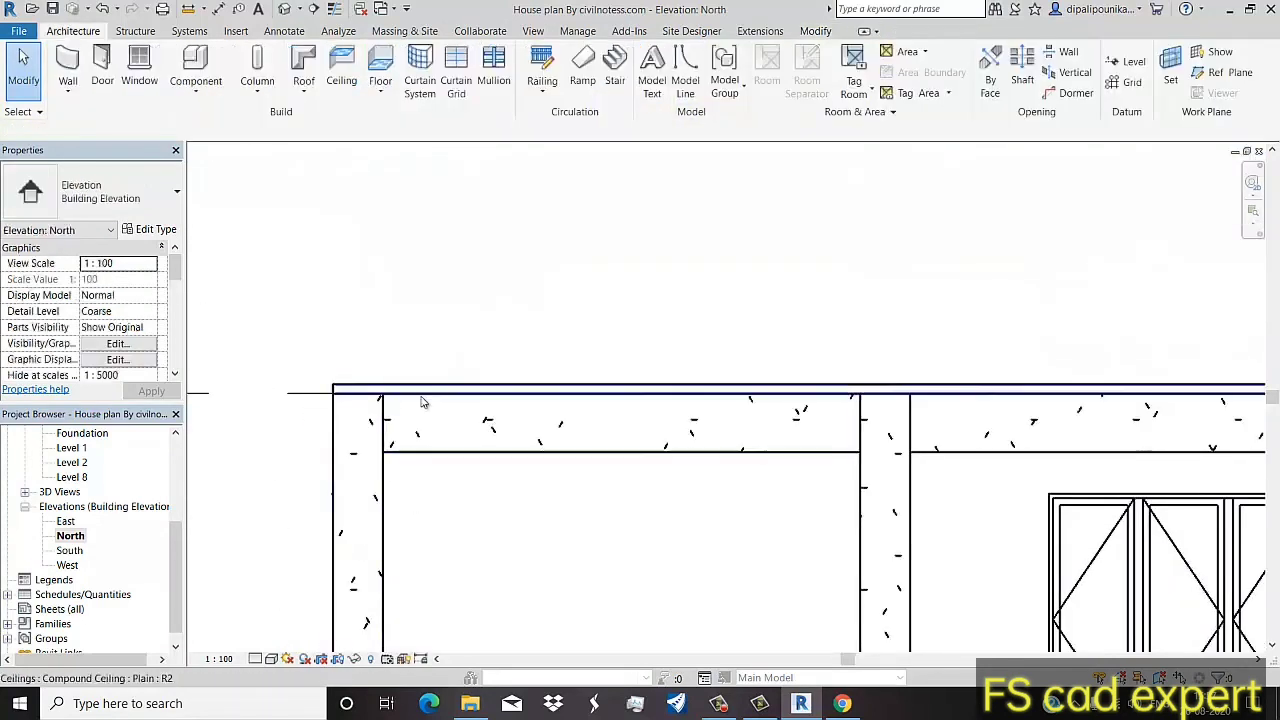
scroll(477, 369, down, 2)
click(386, 388)
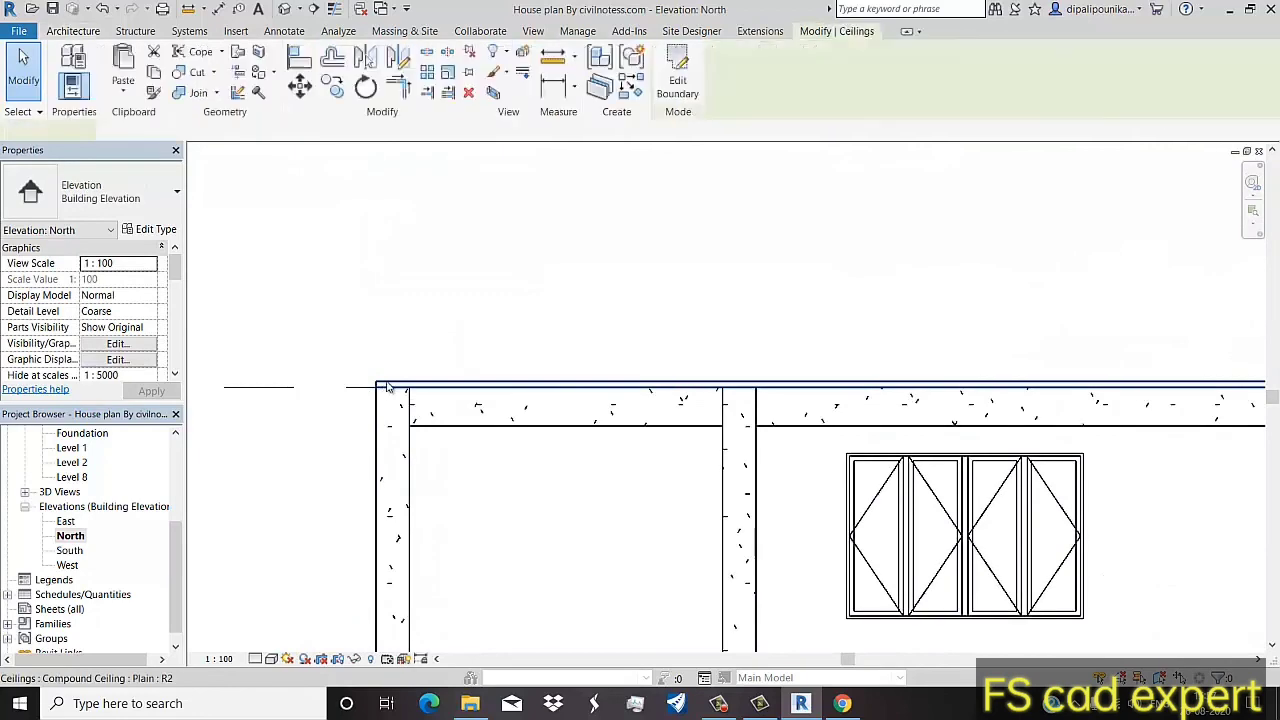
Step: Open the Plain ceiling type's assembly, showing 0.0450 metal stud and 0.0120 gypsum layers
click(155, 230)
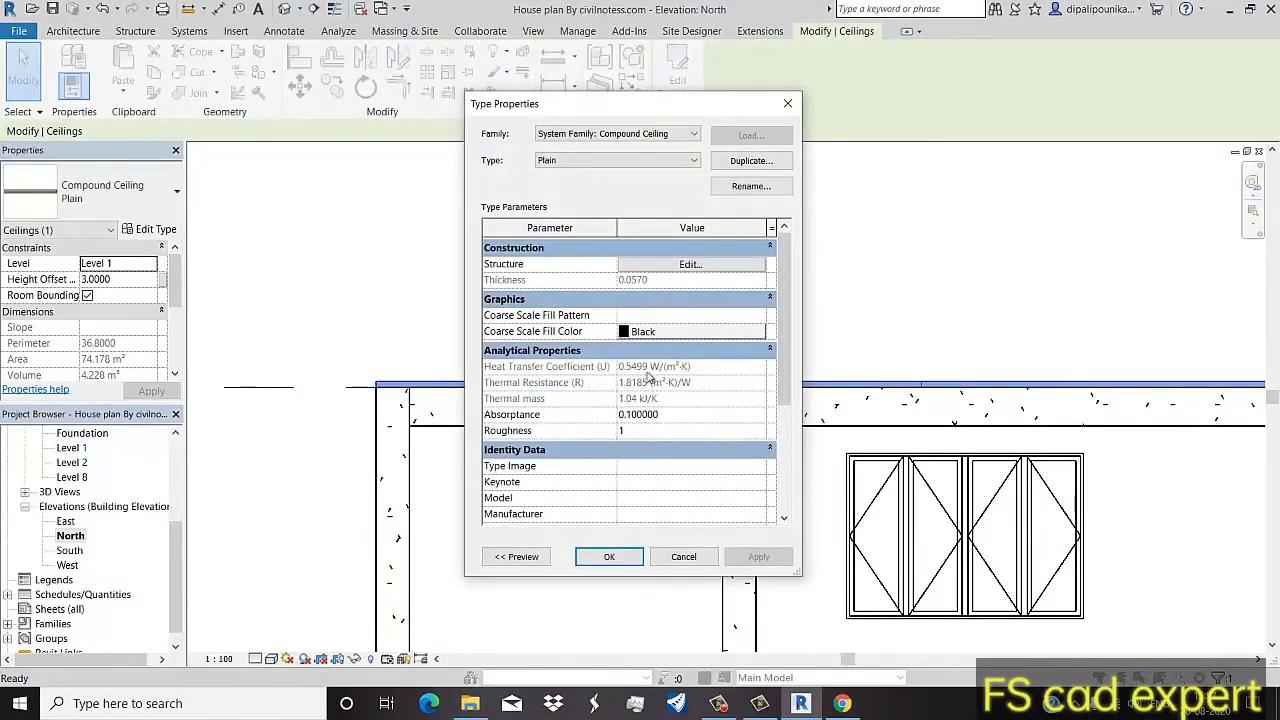
click(663, 248)
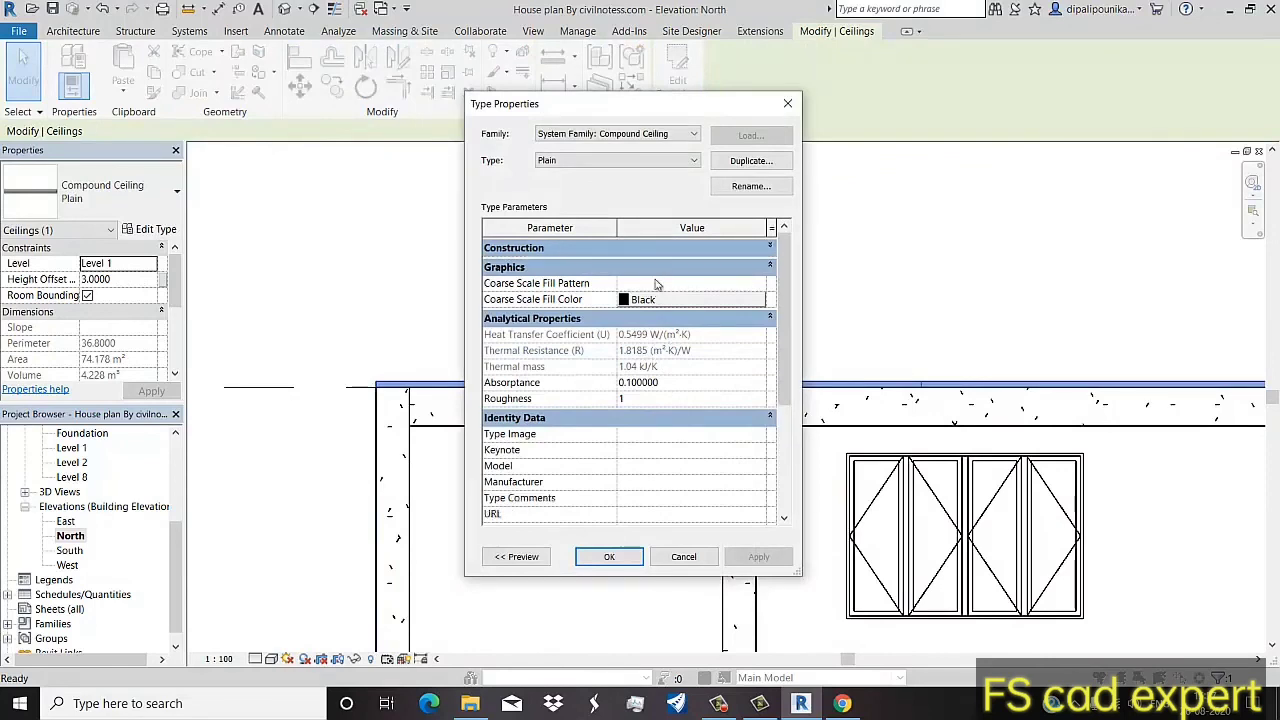
click(655, 250)
click(686, 266)
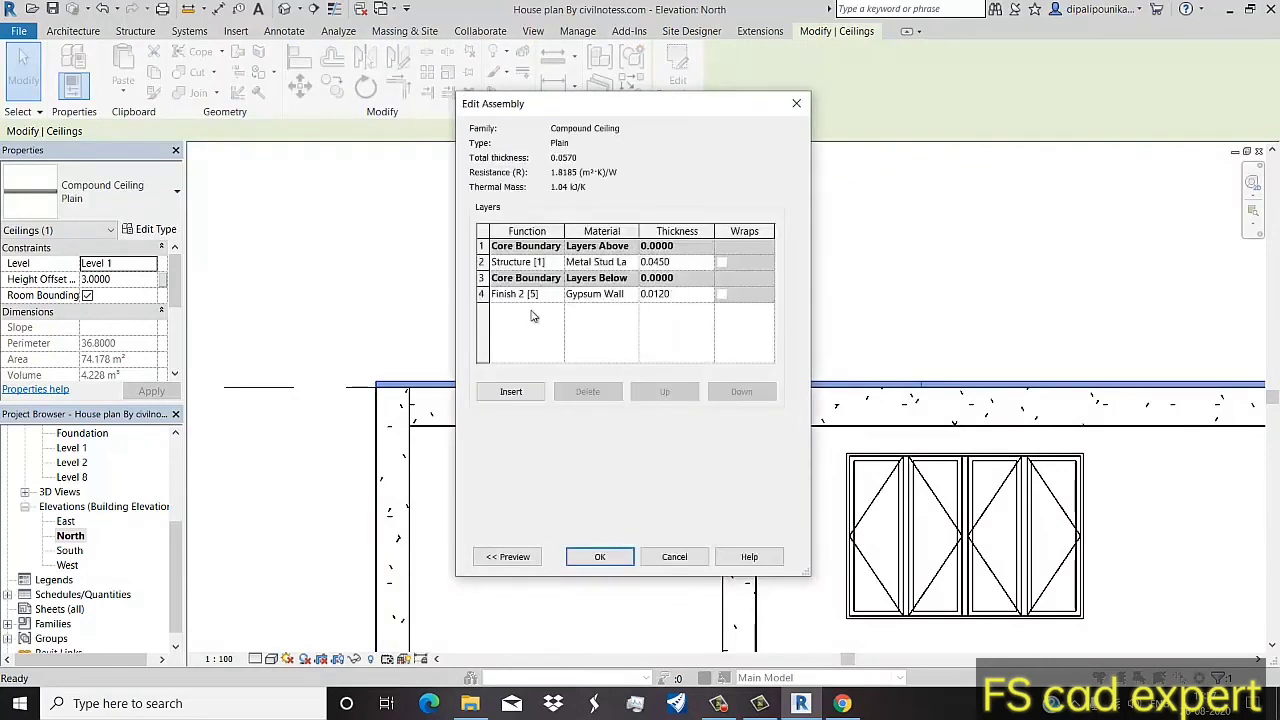